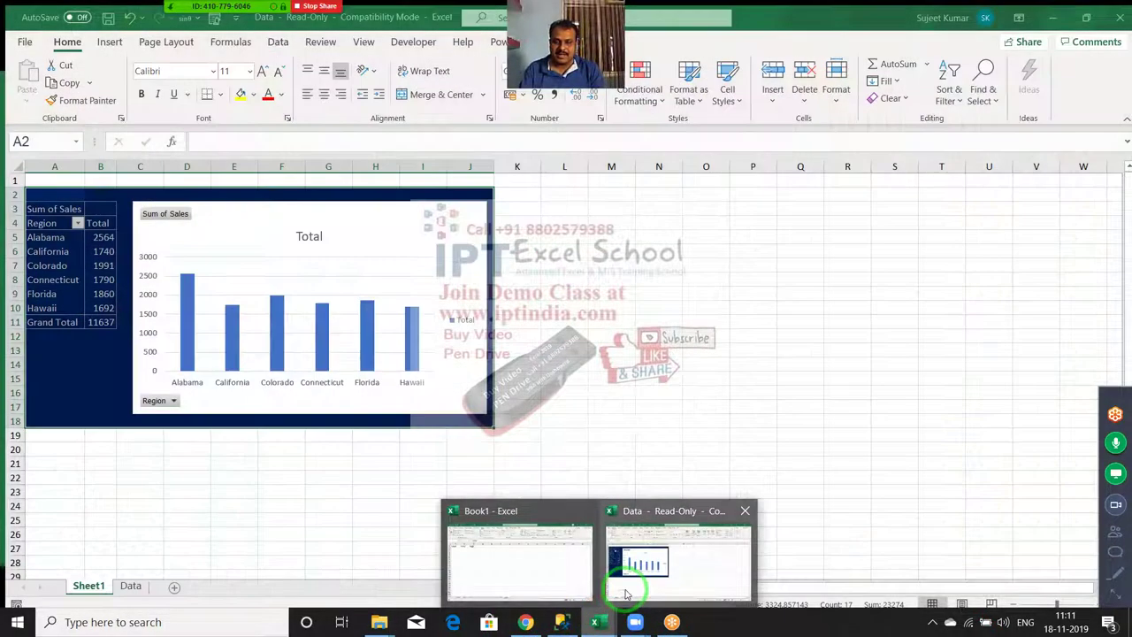
Close the Data workbook window
left_click(625, 588)
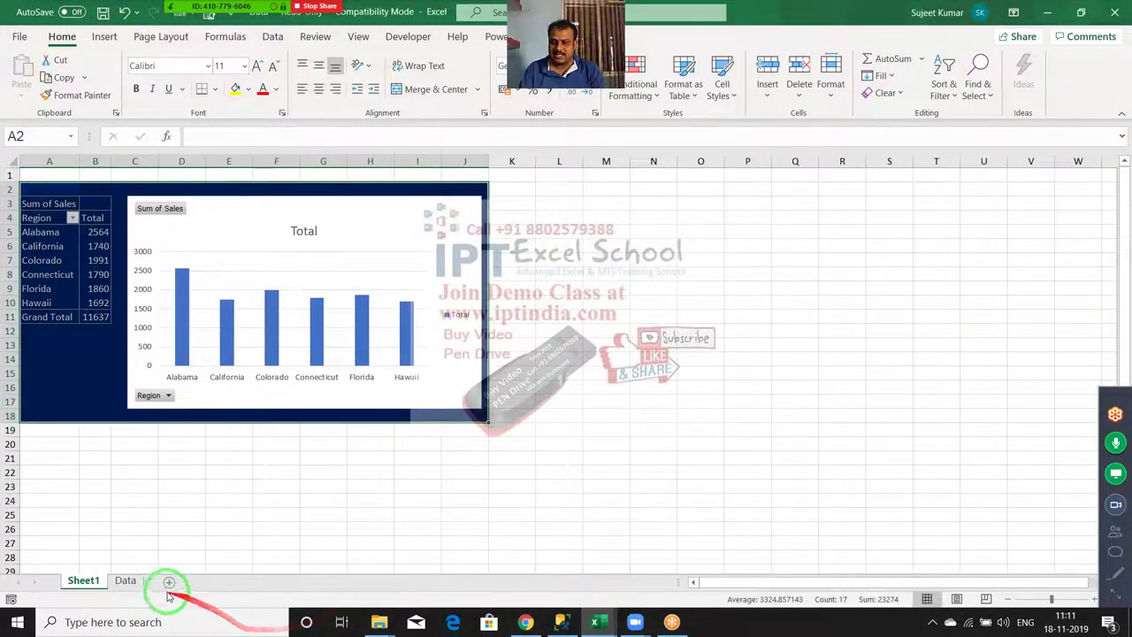
left_click(128, 583)
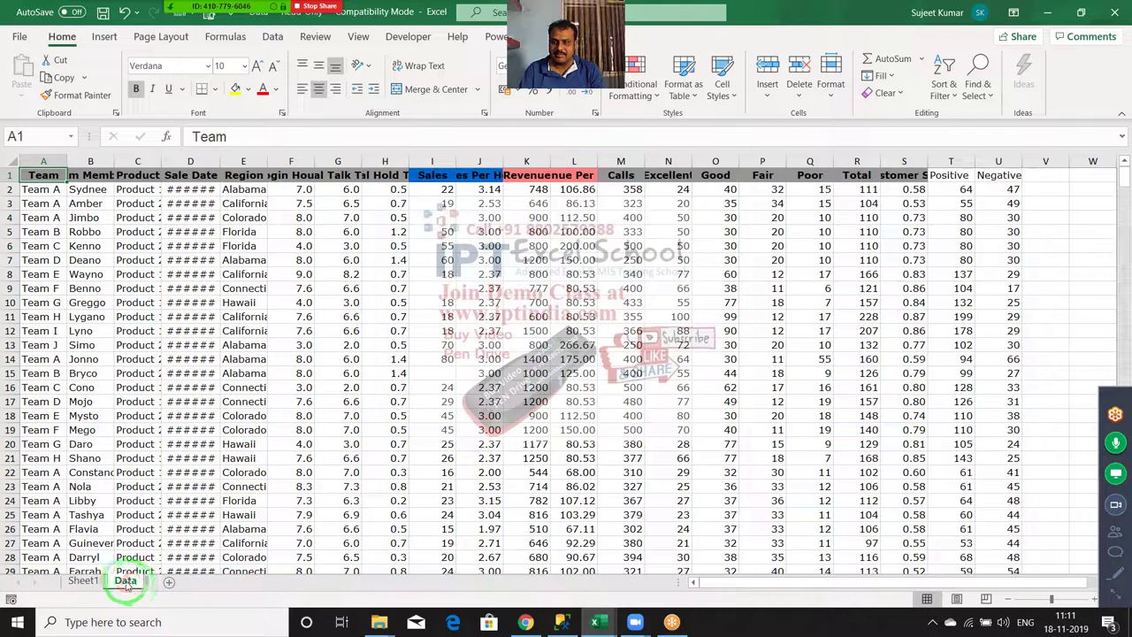
left_click(1113, 11)
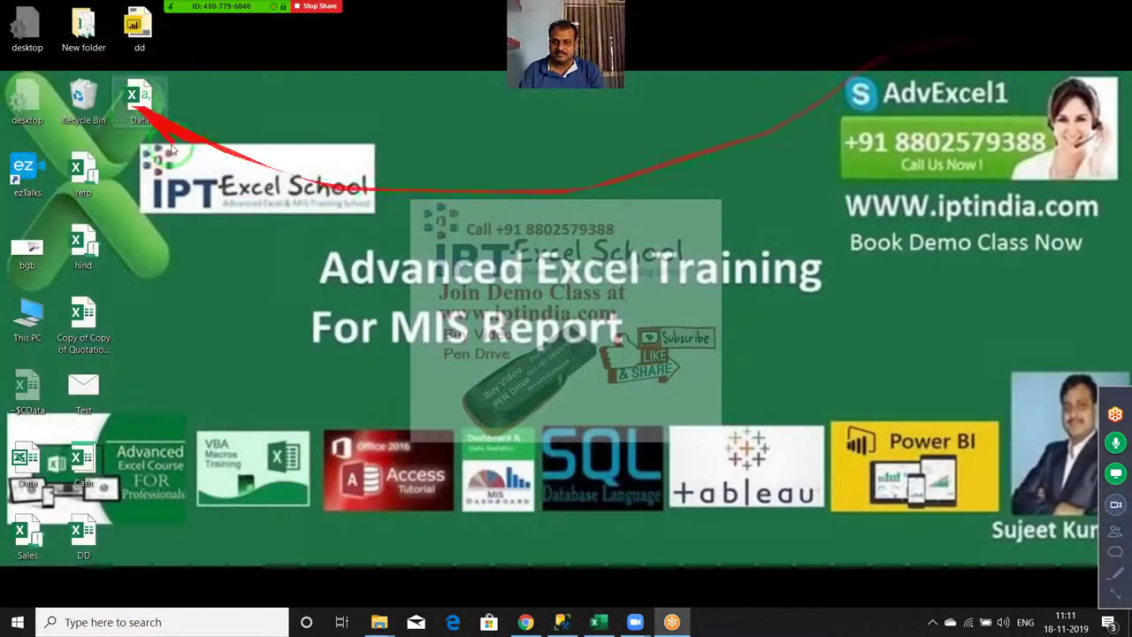
Open the Sales workbook from the recent files list
left_click(598, 622)
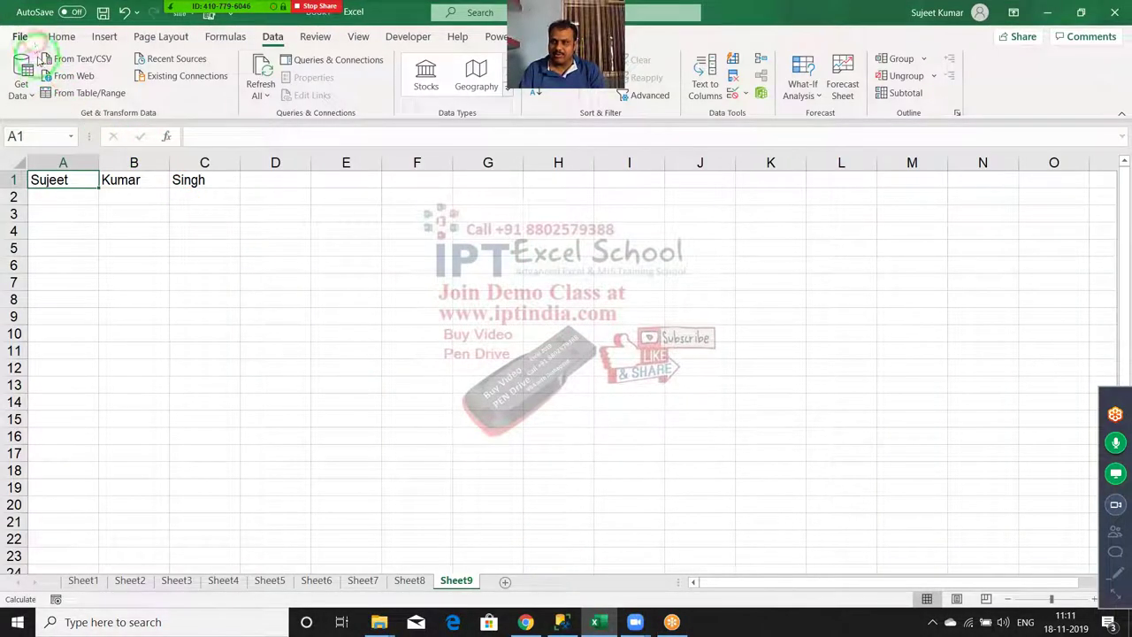
left_click(20, 37)
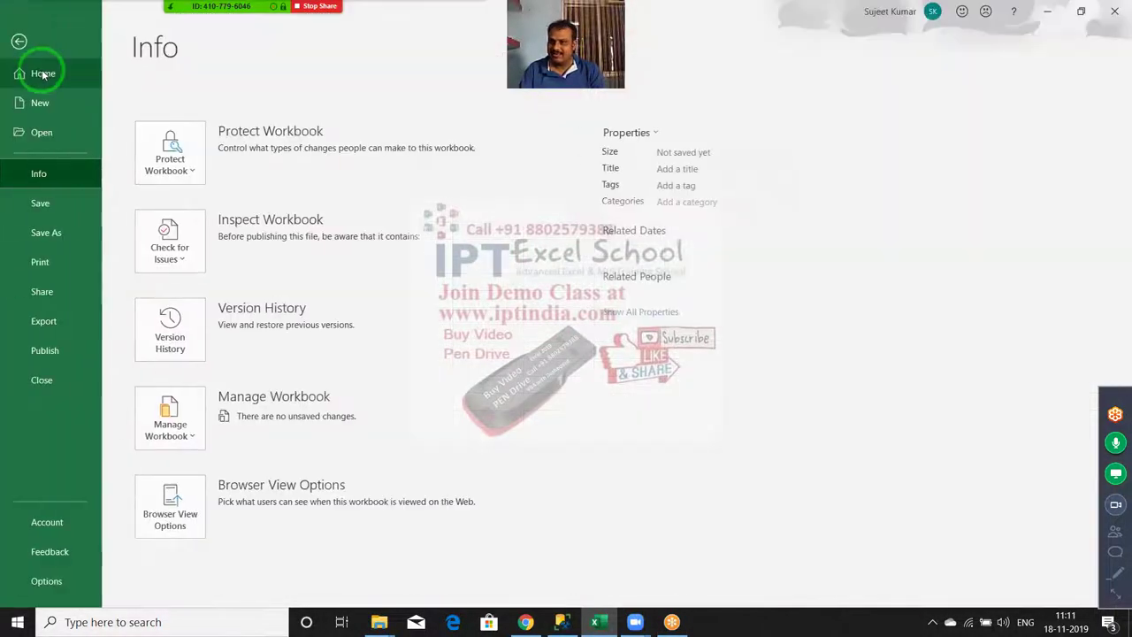
left_click(77, 140)
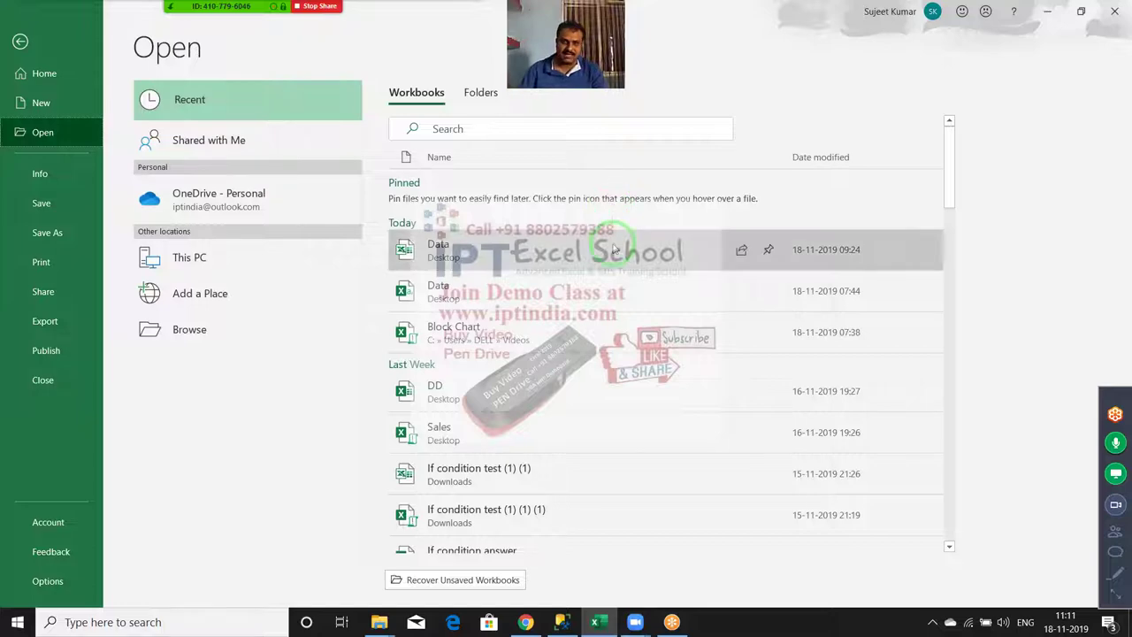
left_click(643, 452)
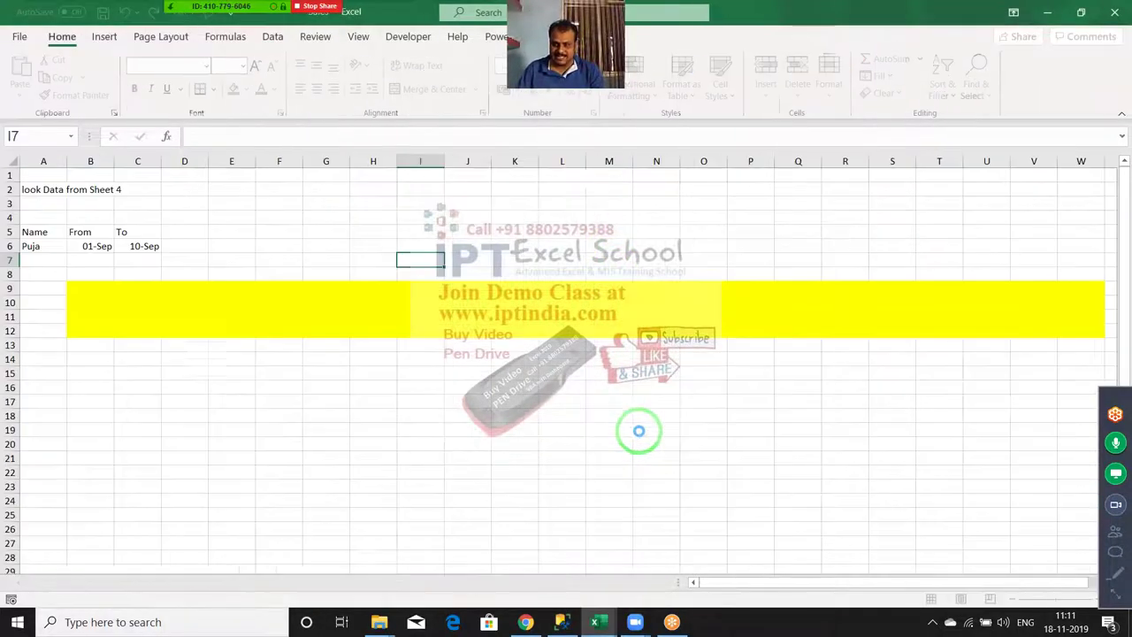
Delete the combined Name-Product column A from Sheet1
left_click(126, 582)
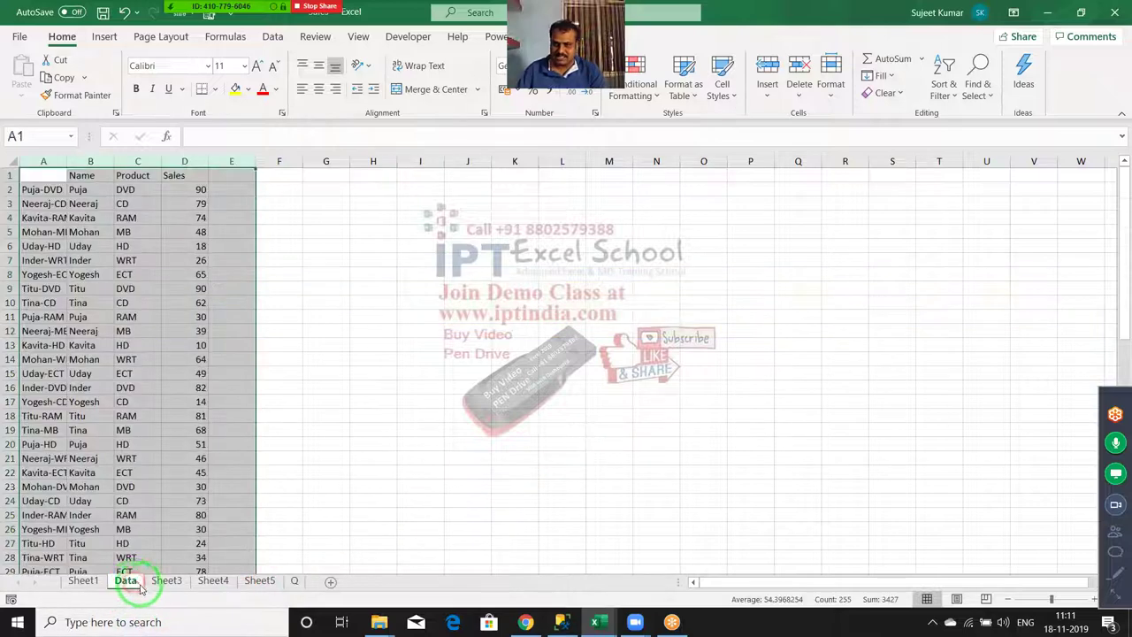
left_click(83, 581)
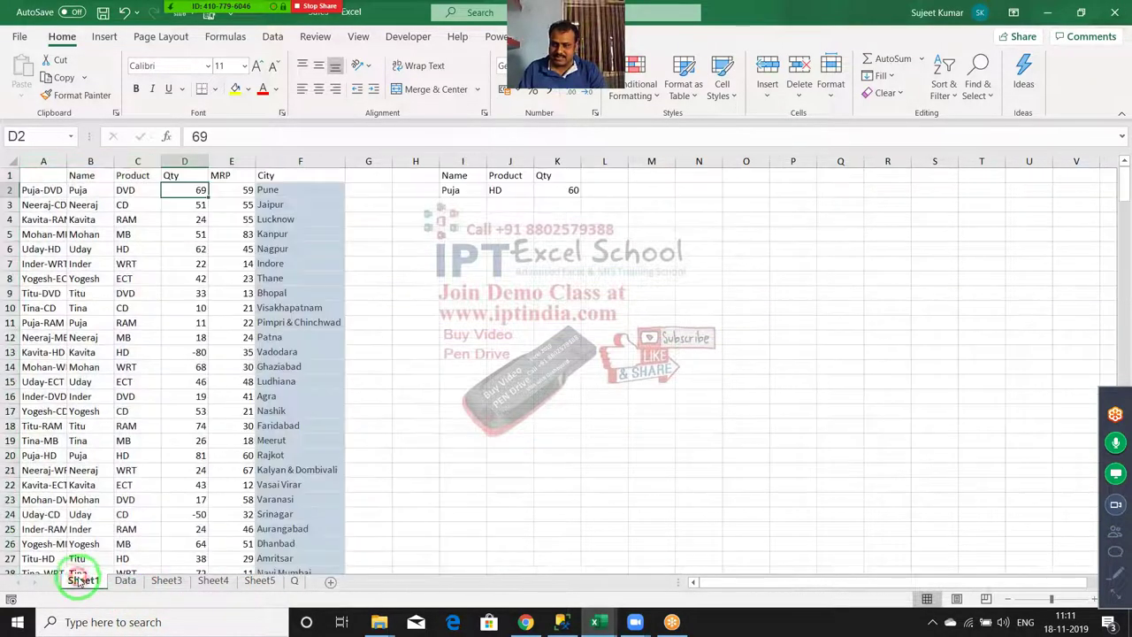
left_click(45, 160)
key("ctrl+minus")
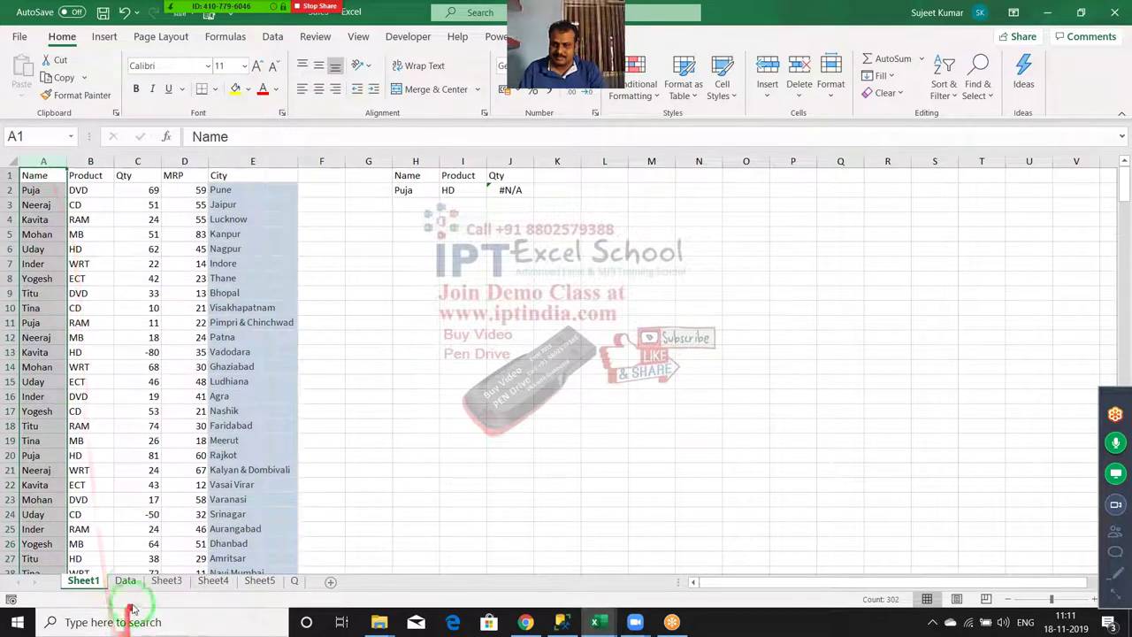
Delete the Data through Q sheets, leaving only Sheet1
left_click(125, 584)
left_click(166, 581, "ctrl")
left_click(213, 582, "ctrl")
left_click(259, 581, "ctrl")
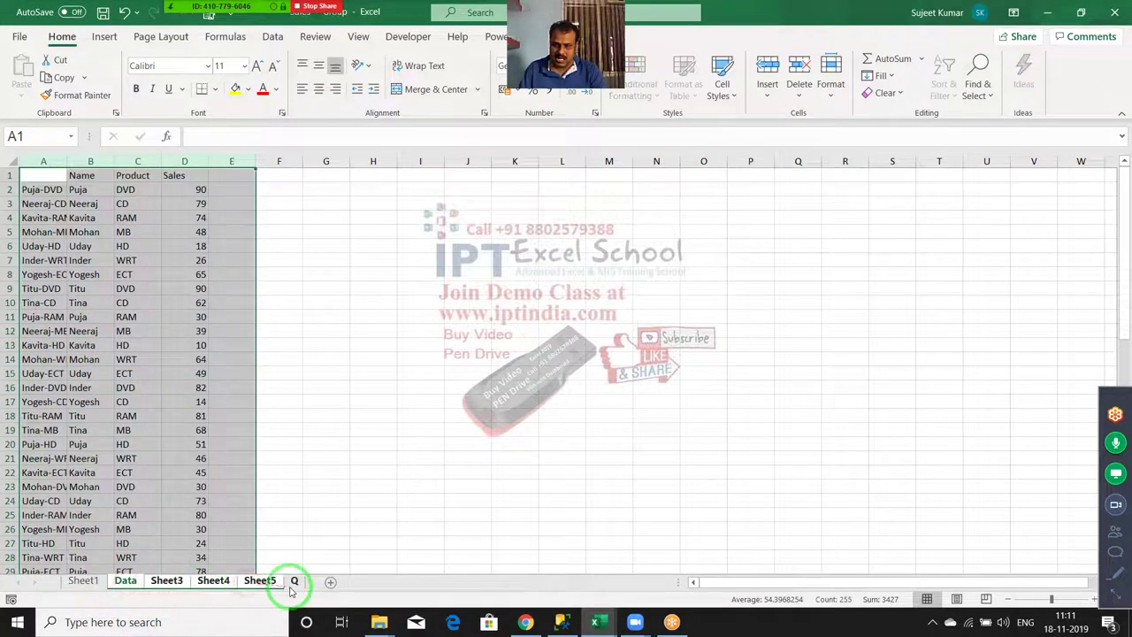
right_click(293, 583)
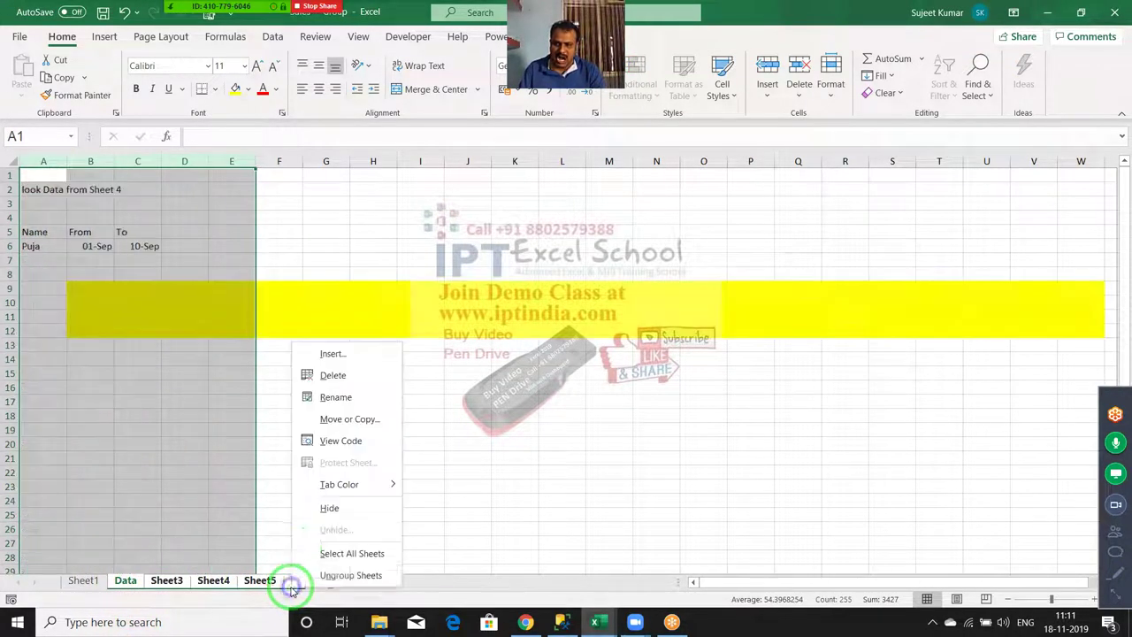
left_click(333, 375)
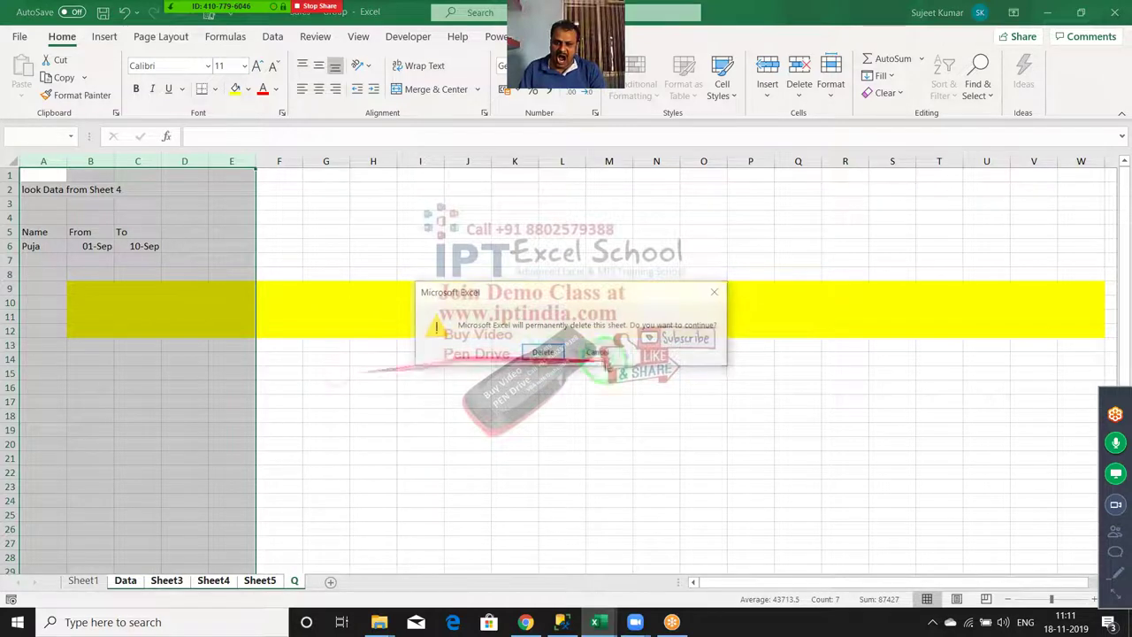
left_click(550, 354)
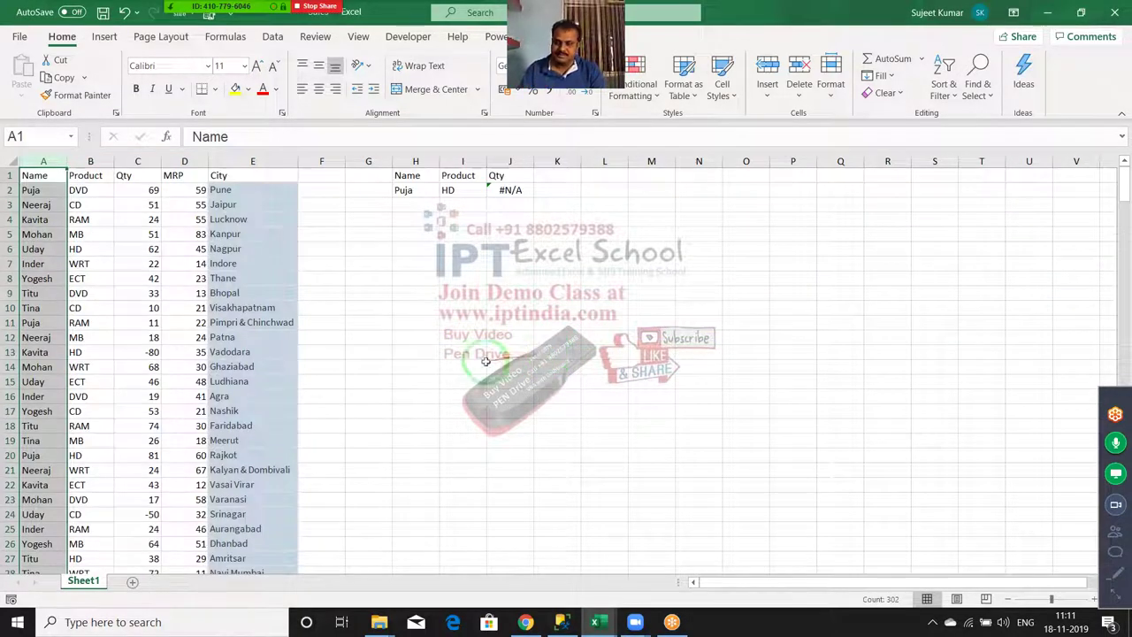
left_click(445, 329)
Clear the old lookup formula in J2 and the G1:J3 lookup block
left_click(502, 192)
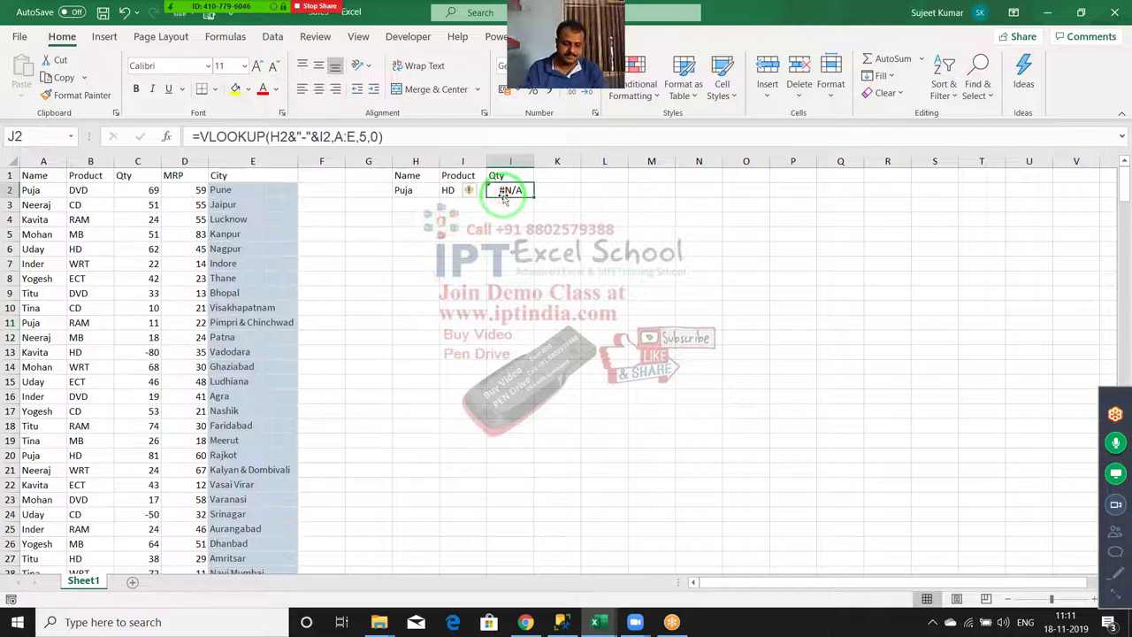
key("Delete")
left_click_drag(371, 177, 523, 202)
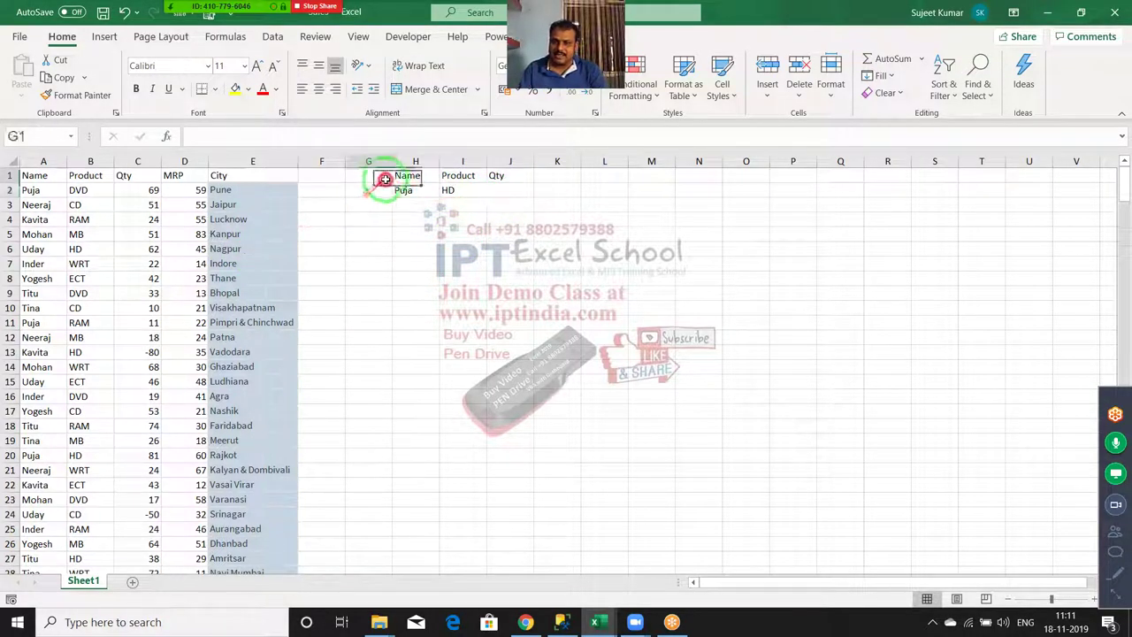
key("Delete")
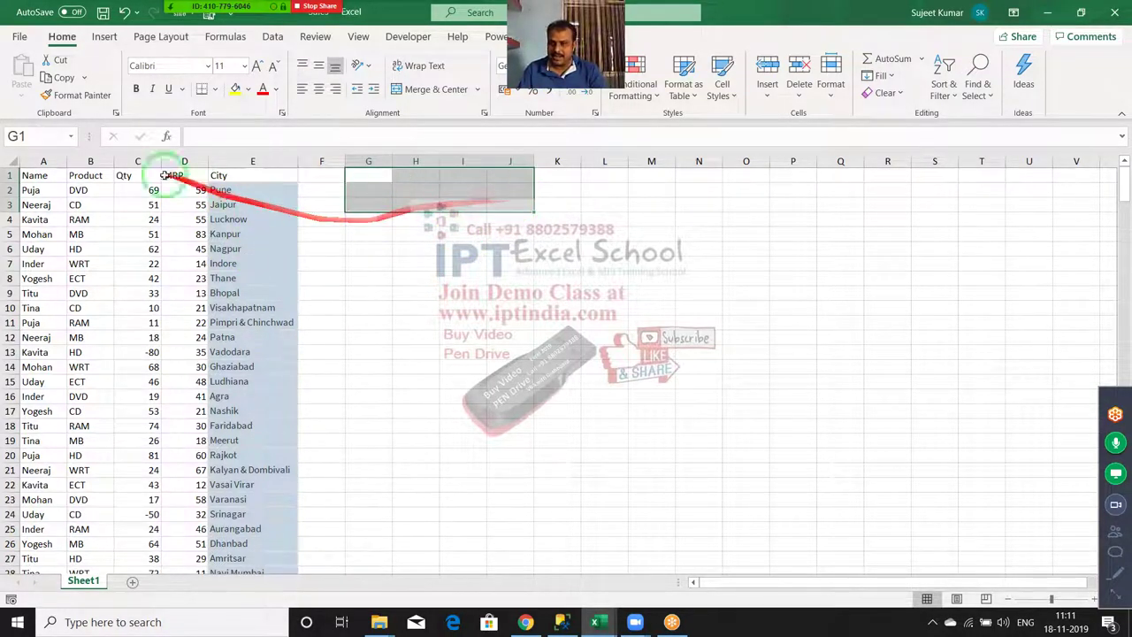
Select the table from A1 and turn on AutoFilter with Ctrl+Shift+L
left_click(37, 205)
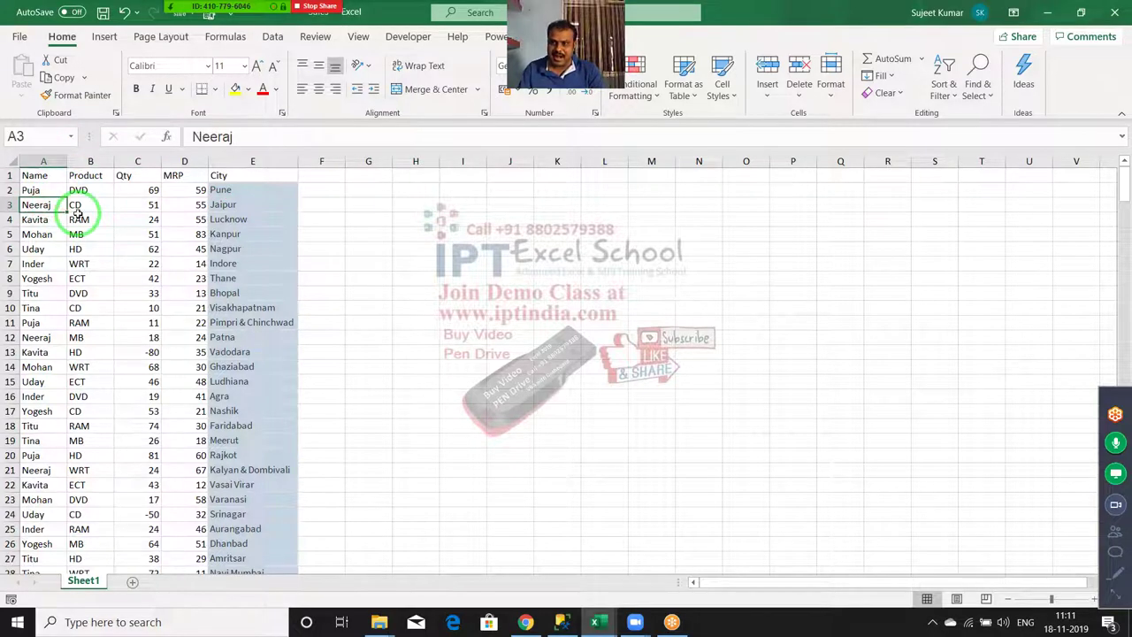
key("ctrl+Down")
key("ctrl+Up")
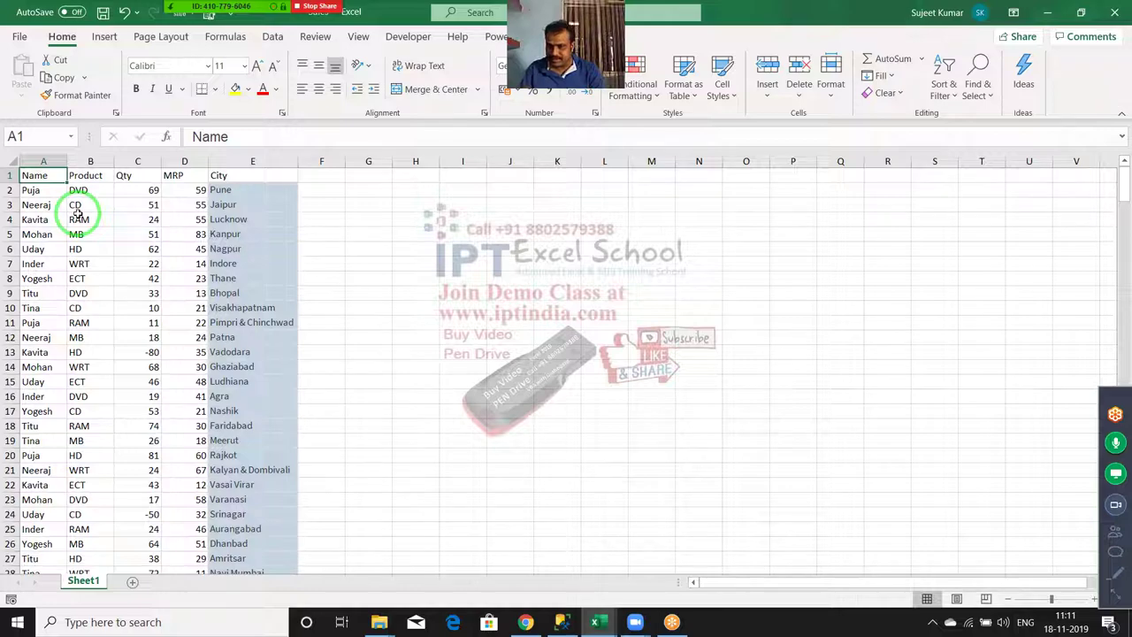
key("ctrl+Down")
key("shift+Right")
key("shift+Right")
key("shift+Right")
key("shift+Right")
key("shift+Up")
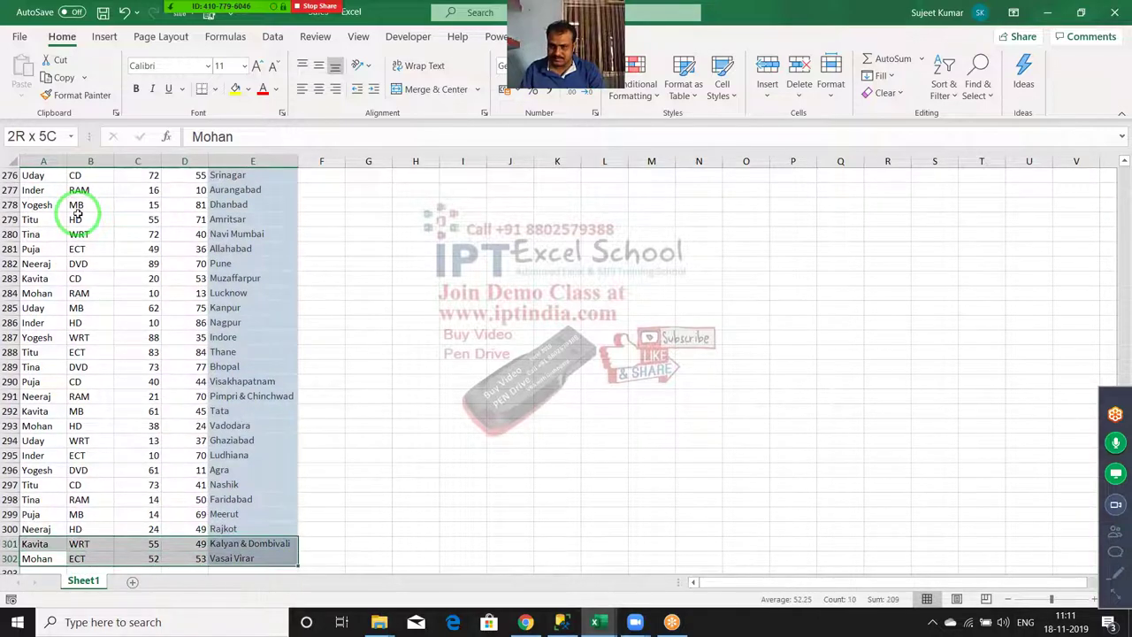
key("shift+Page_Up")
key("shift+Page_Up")
key("shift+Page_Up")
key("shift+Page_Up")
key("shift+Page_Up")
key("shift+Page_Up")
key("shift+Page_Up")
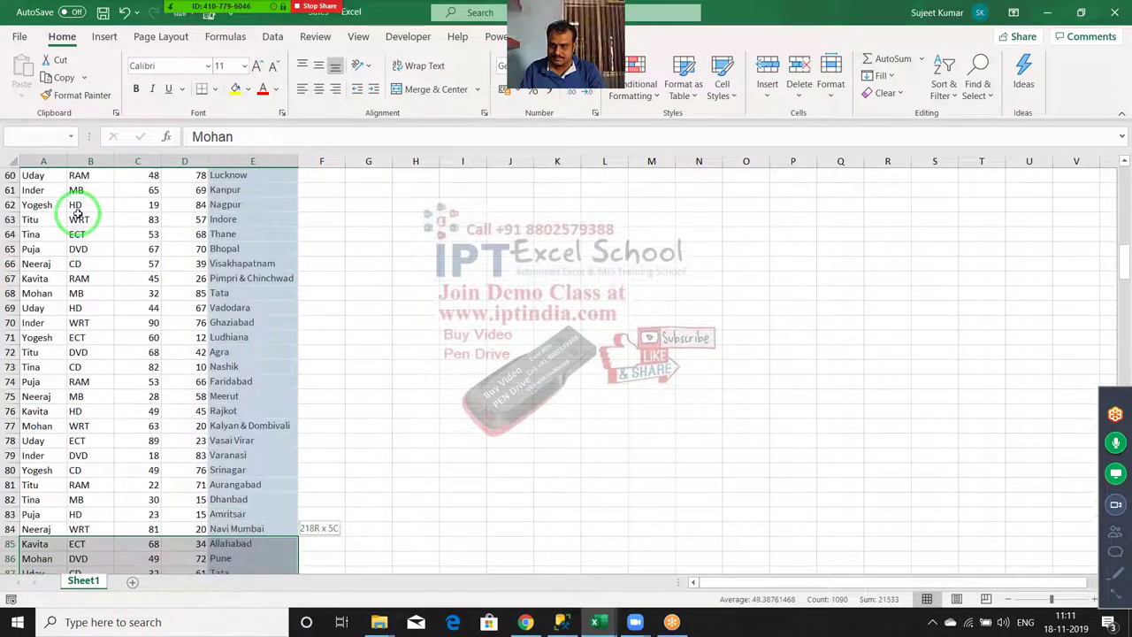
key("shift+Page_Up")
key("shift+Page_Up")
key("shift+Page_Up")
key("shift+Page_Up")
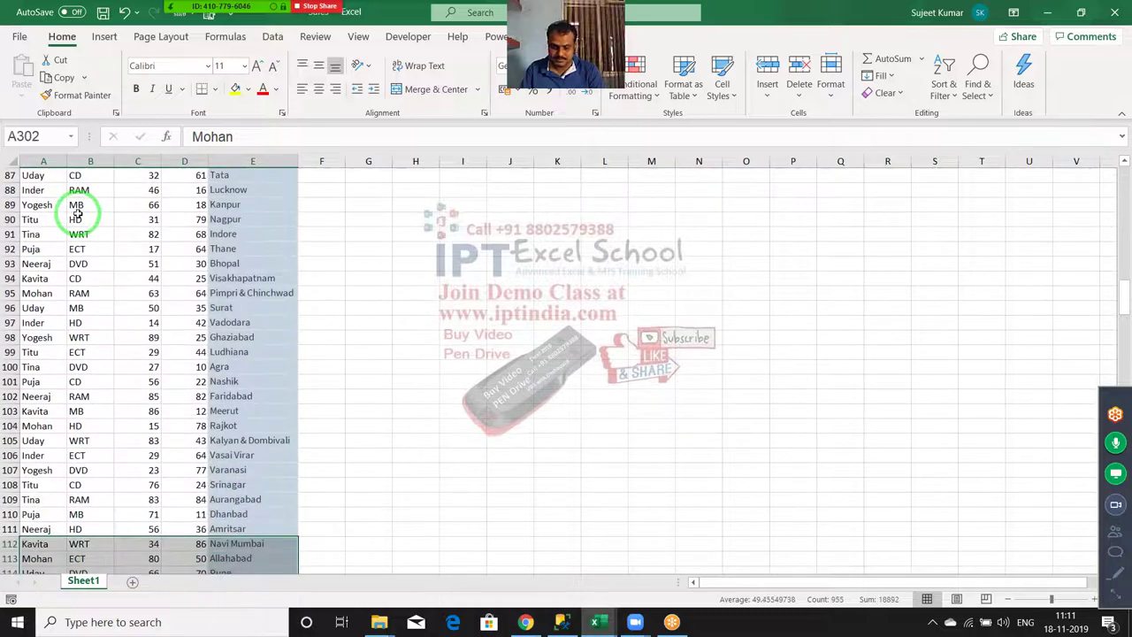
key("ctrl+BackSpace")
key("ctrl+Up")
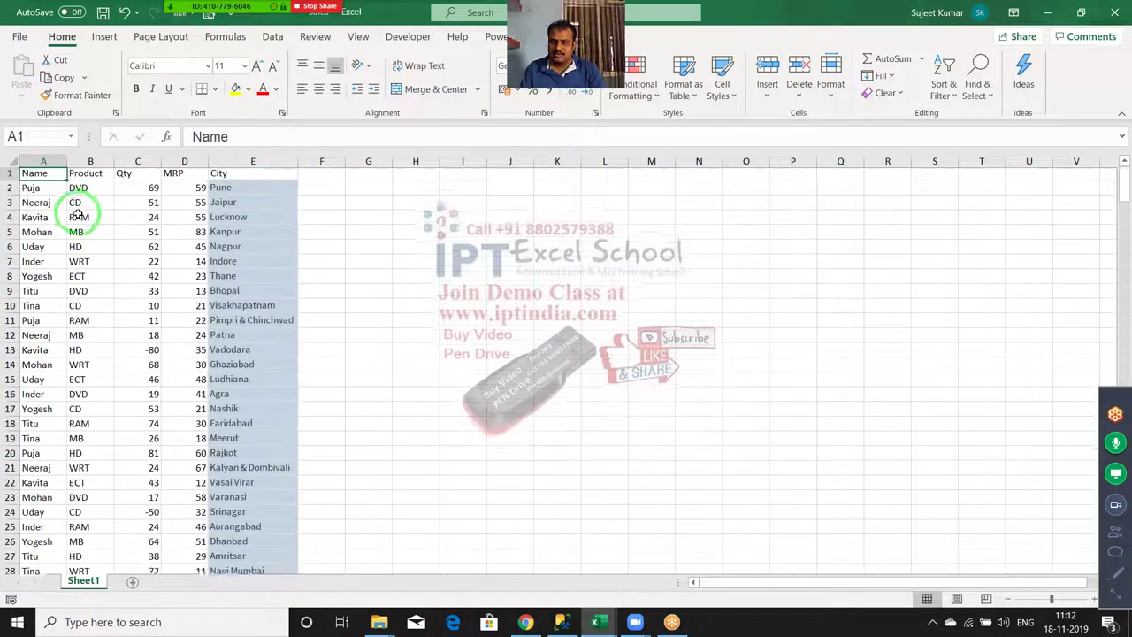
key("ctrl+shift+l")
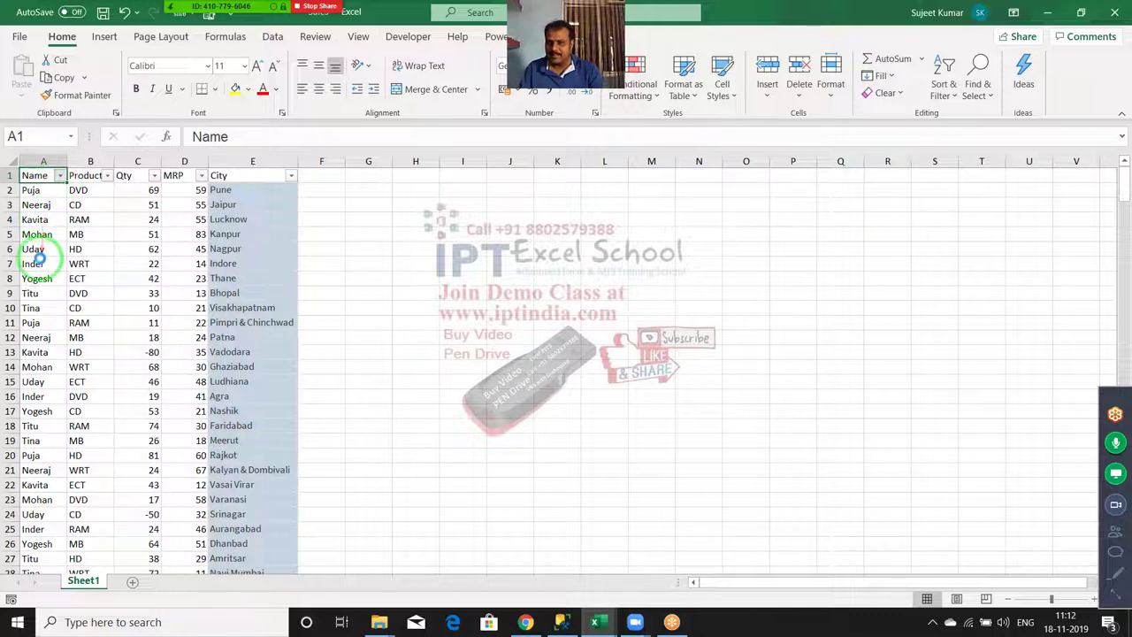
Filter the Name column to show only a single name's rows
key("alt+Down")
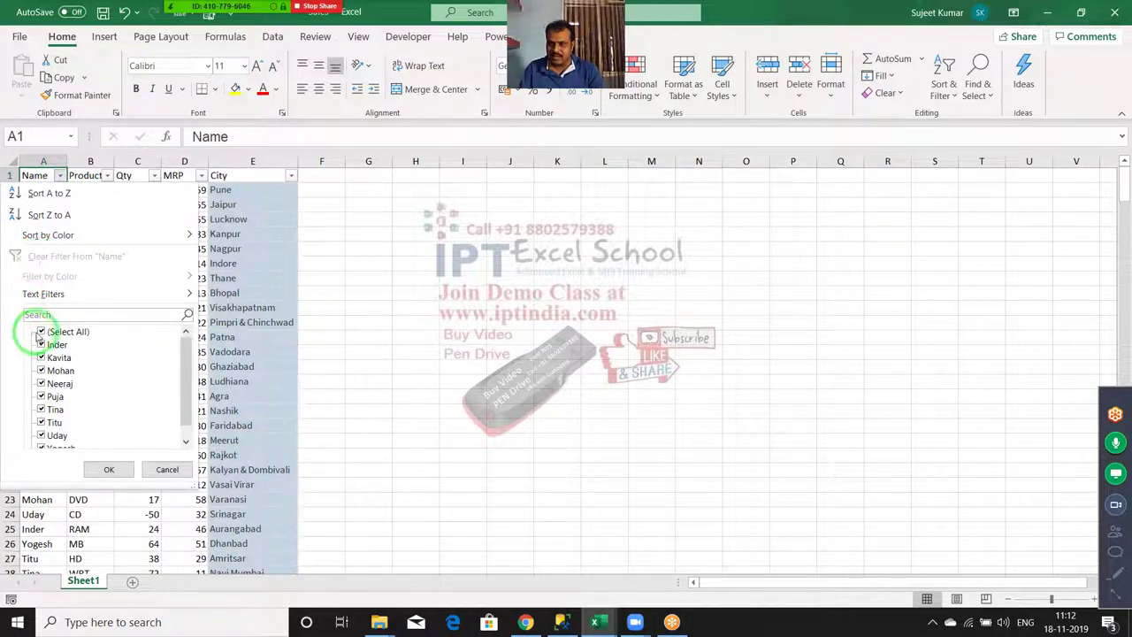
left_click(39, 333)
left_click(41, 345)
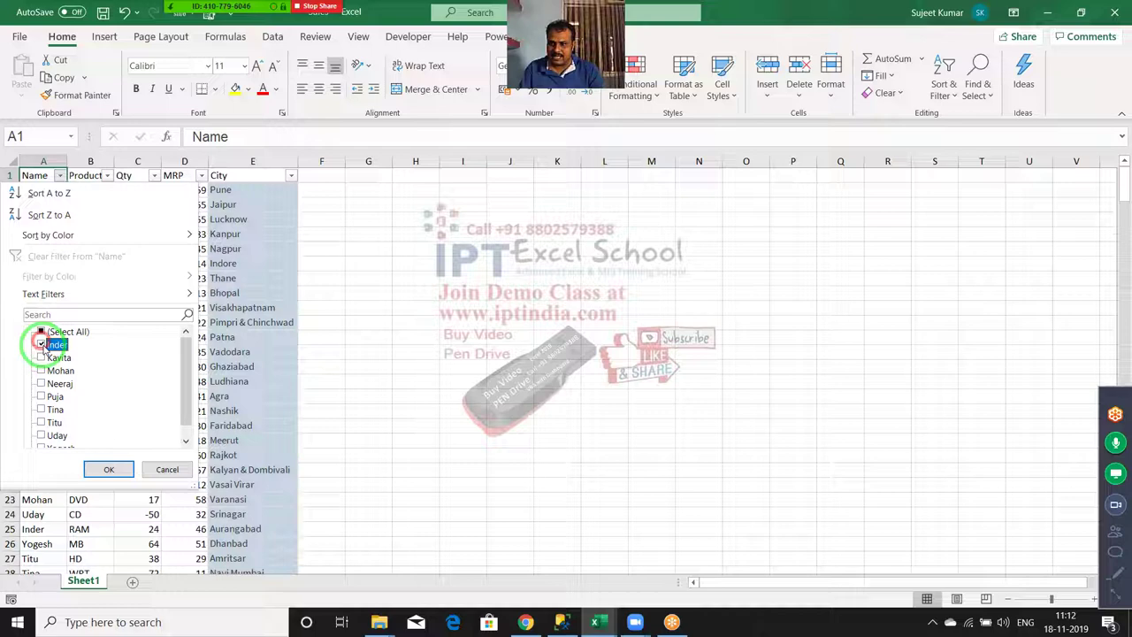
left_click(119, 467)
Check the filtered names, then remove the AutoFilter so all rows show
key("Down")
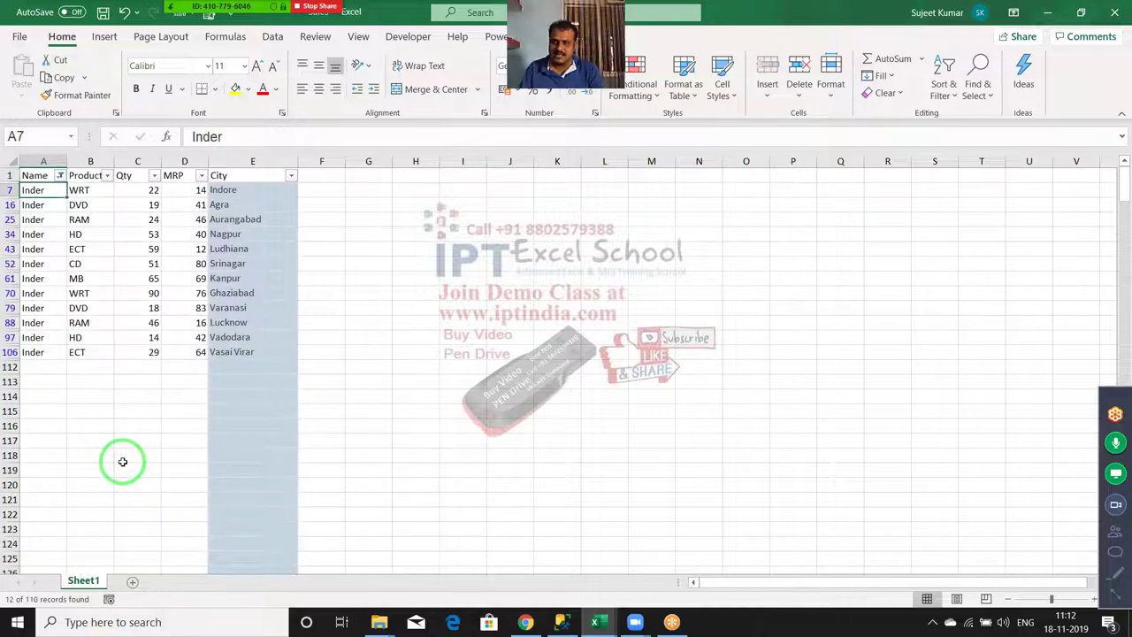
key("ctrl+shift+Down")
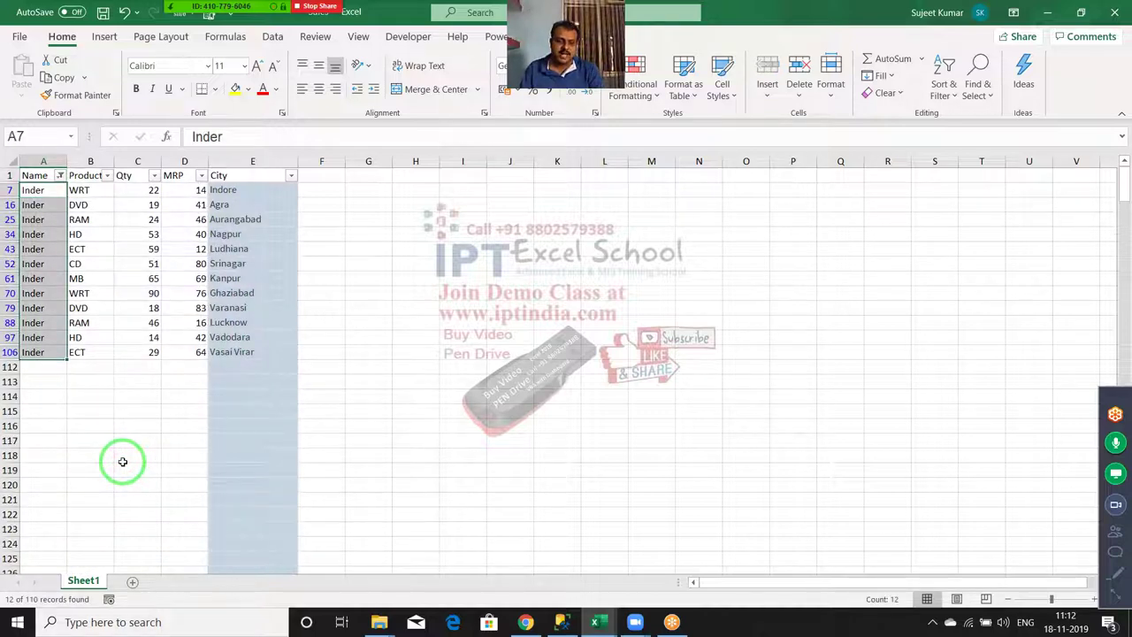
key("ctrl+Up")
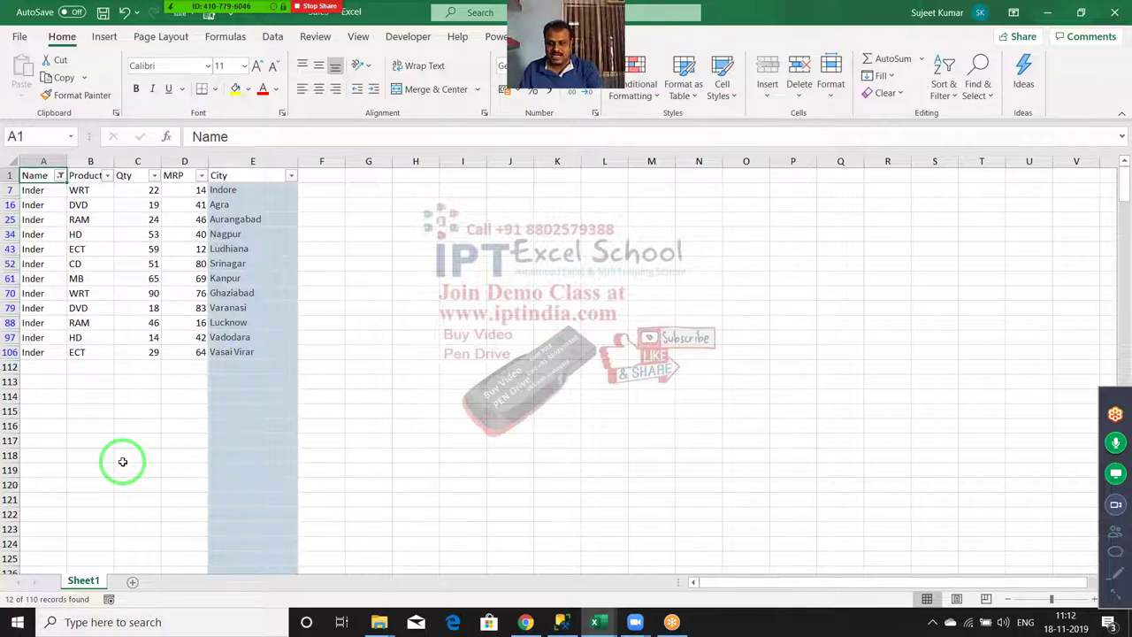
key("ctrl+shift+l")
key("Right")
key("Right")
key("Right")
key("Right")
key("Right")
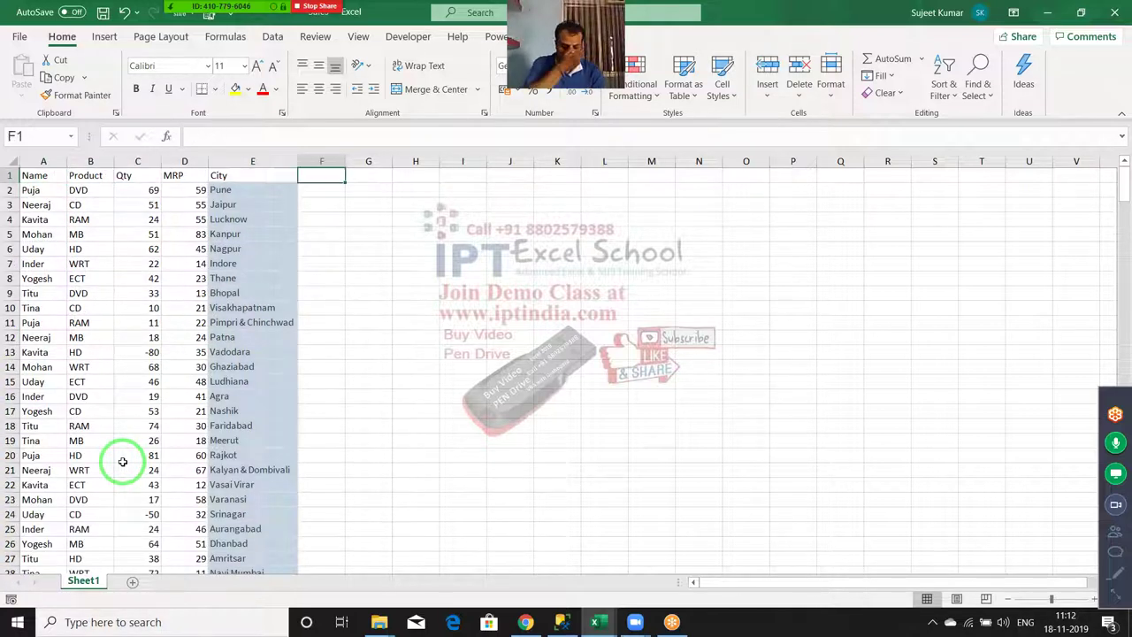
Copy the Product to City headers into row 7 starting at I7
key("Left")
key("Left")
key("Left")
key("Left")
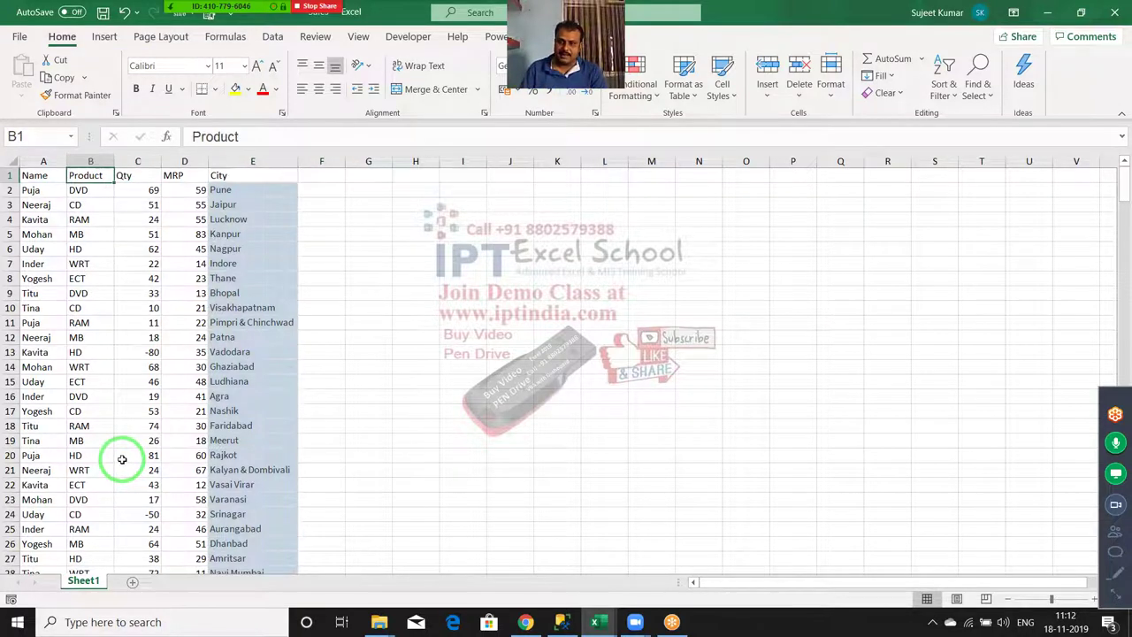
key("shift+Right")
key("shift+Right")
key("shift+Right")
key("ctrl+c")
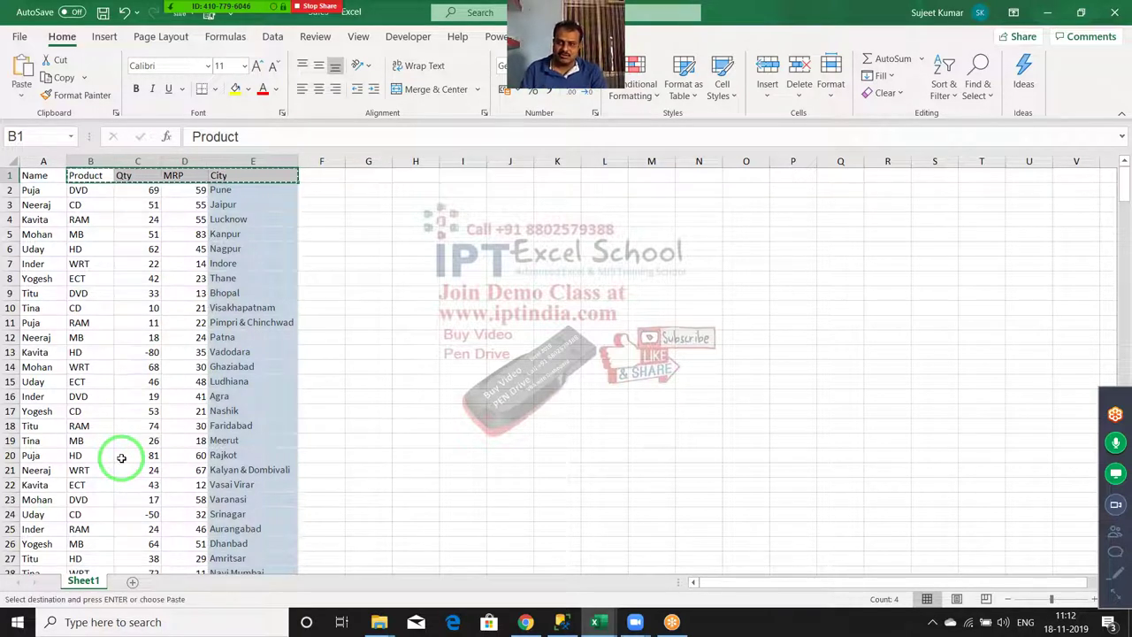
key("Down")
key("Down")
key("Down")
key("Down")
key("Right")
key("Right")
key("Right")
key("Right")
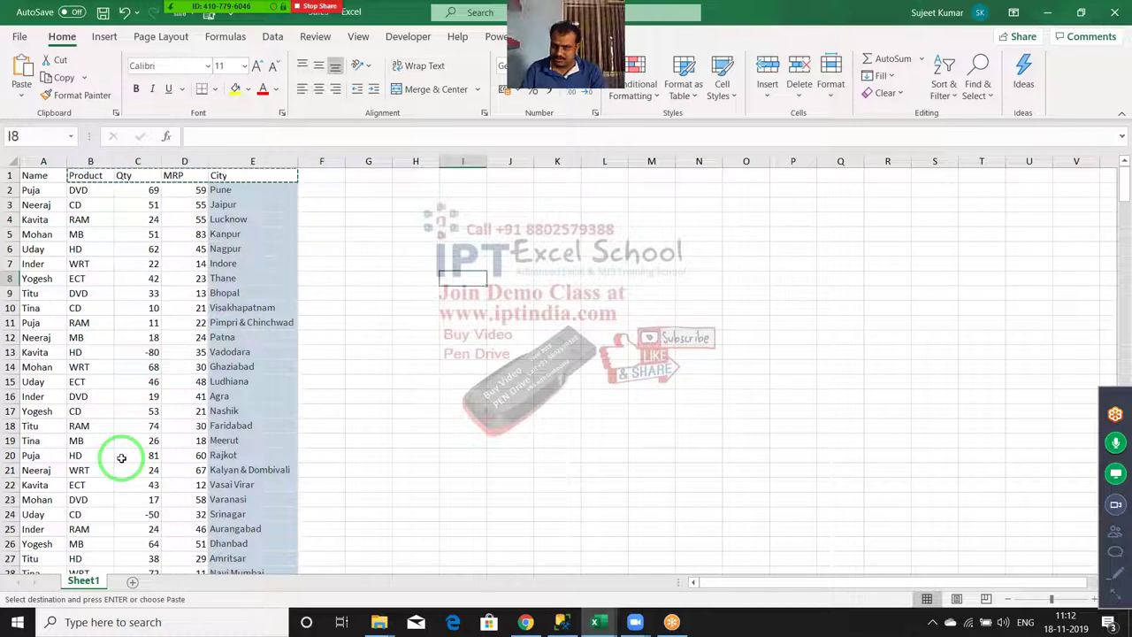
key("Up")
key("ctrl+v")
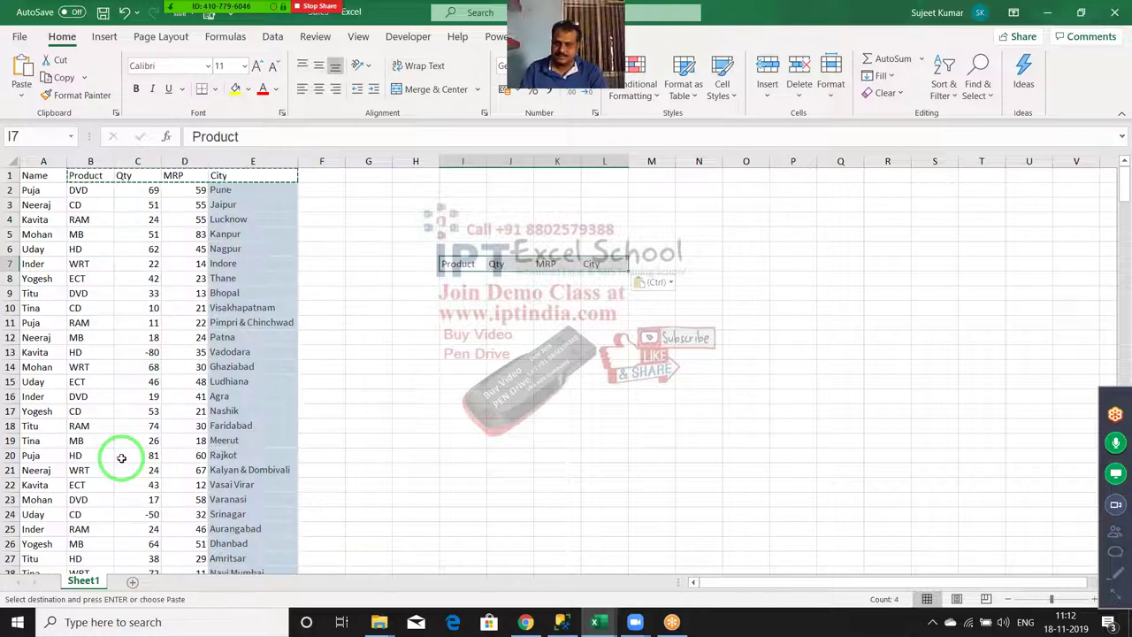
Add an Sr header in H7 and a Name label in H4 with Puja in I4
key("Left")
type("Sr")
key("Return")
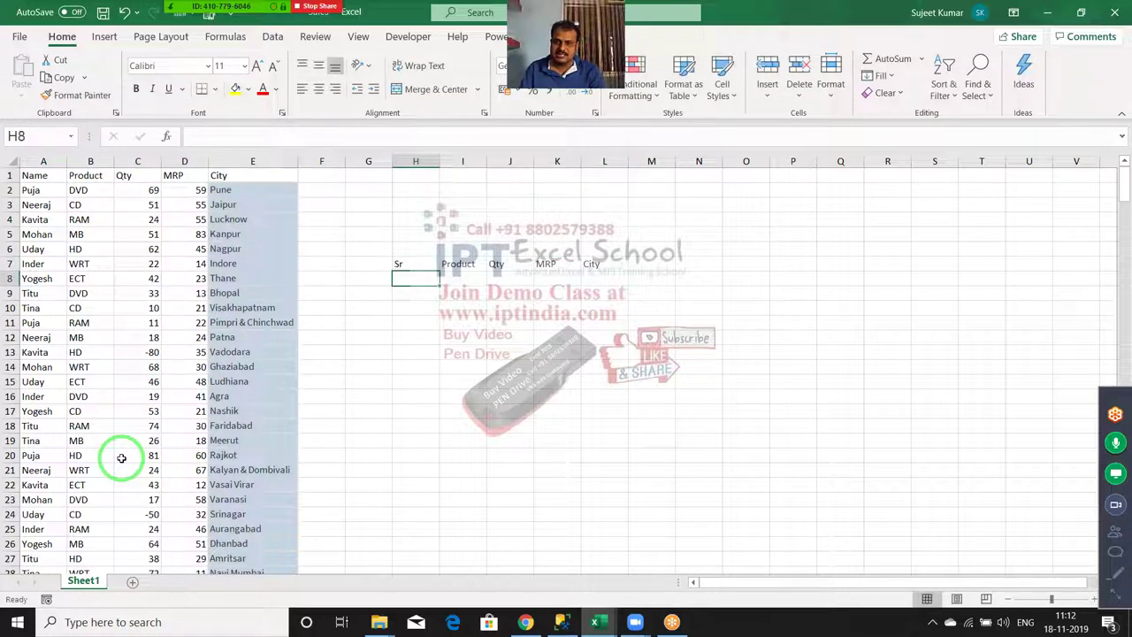
key("Up")
key("Up")
key("Up")
key("Up")
type("N")
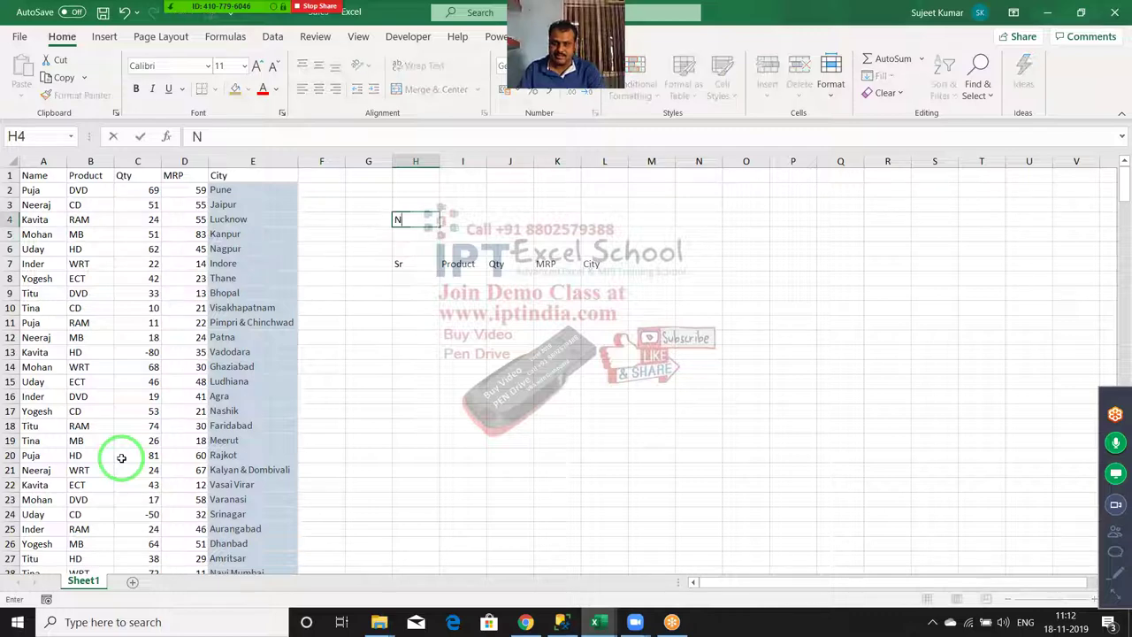
type("ame")
key("Tab")
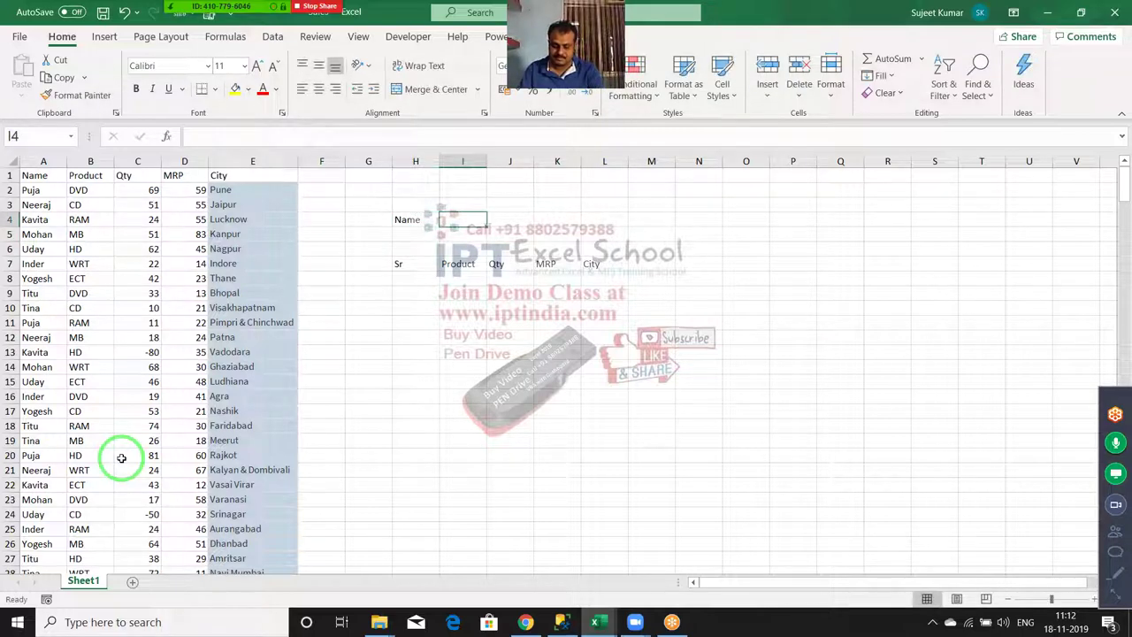
type("Puja")
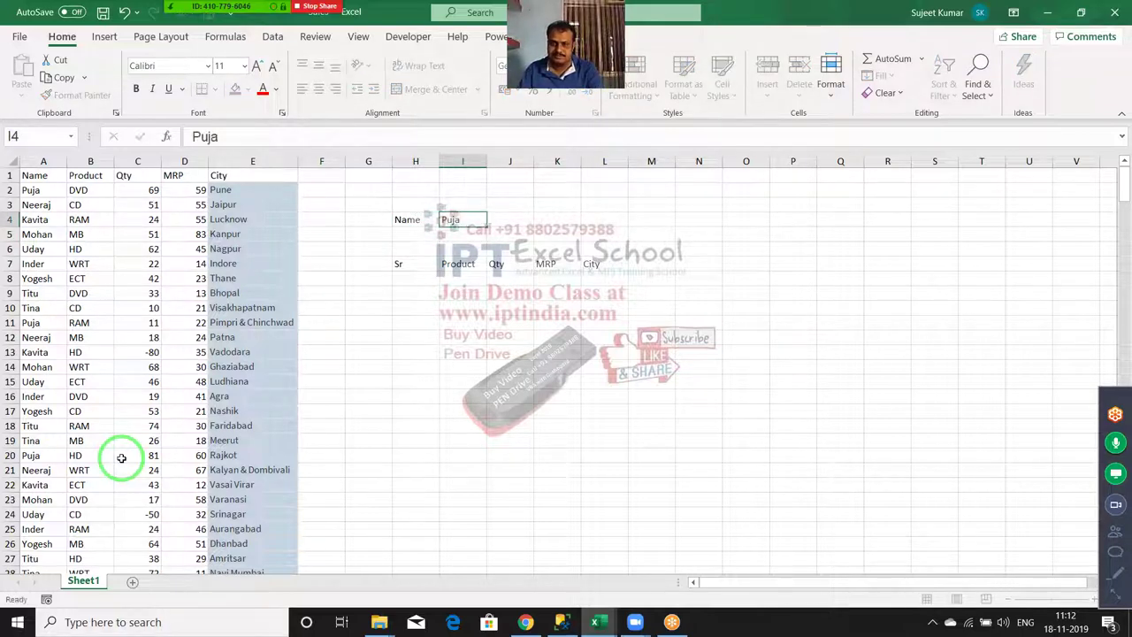
key("Return")
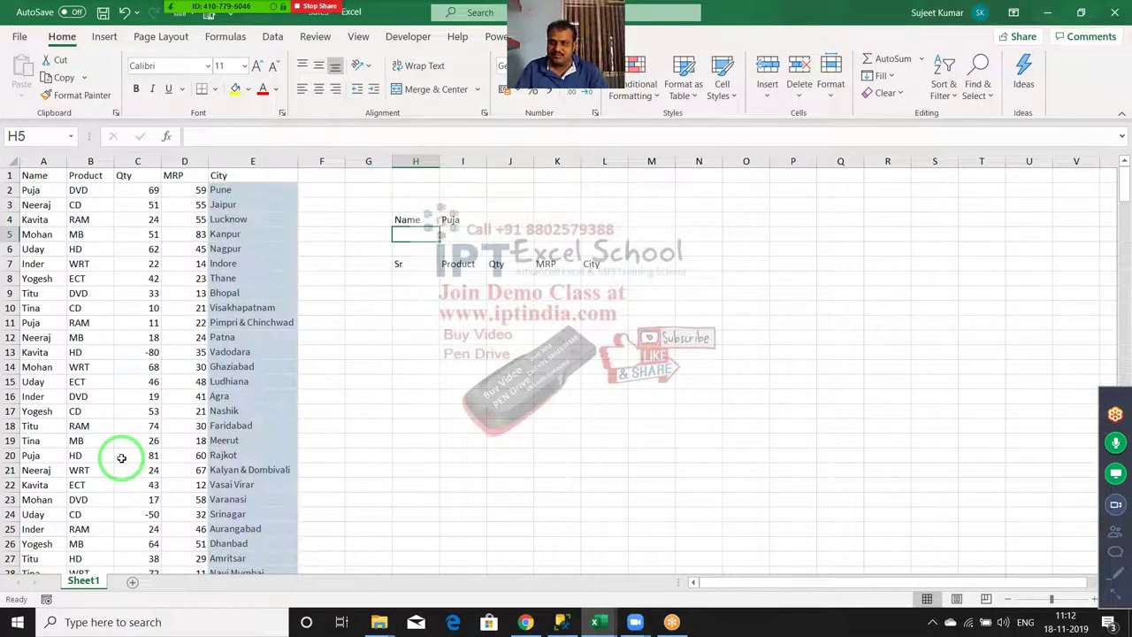
Begin a COUNT formula in J4 with =cou
key("Up")
key("Right")
key("Left")
key("Left")
key("Left")
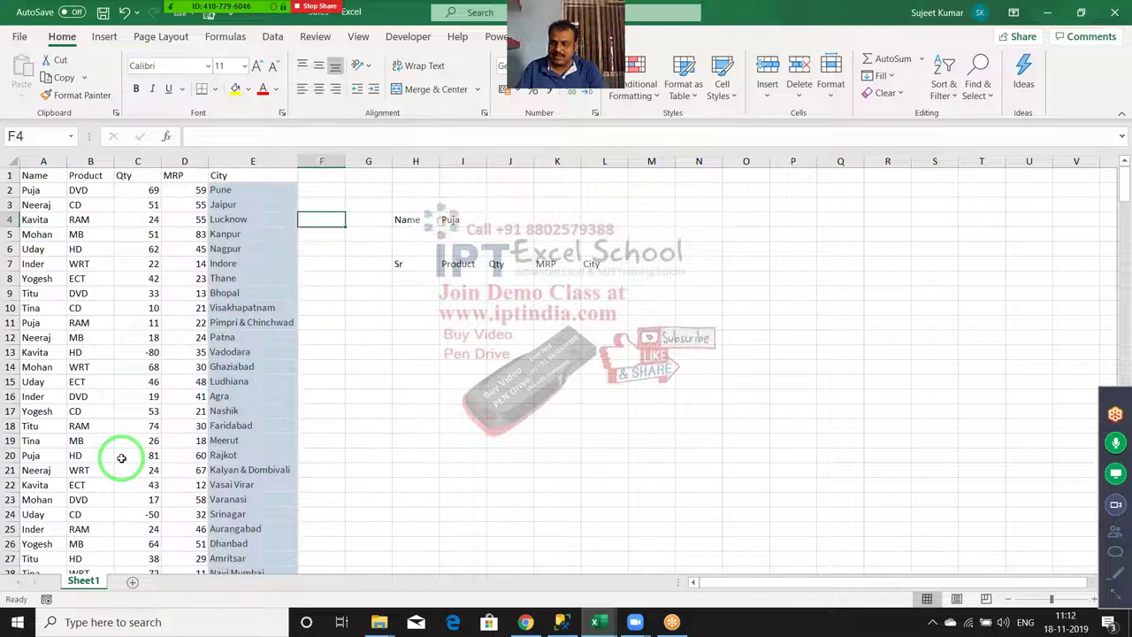
key("Left")
key("Left")
key("Left")
key("Left")
key("Left")
key("ctrl+space")
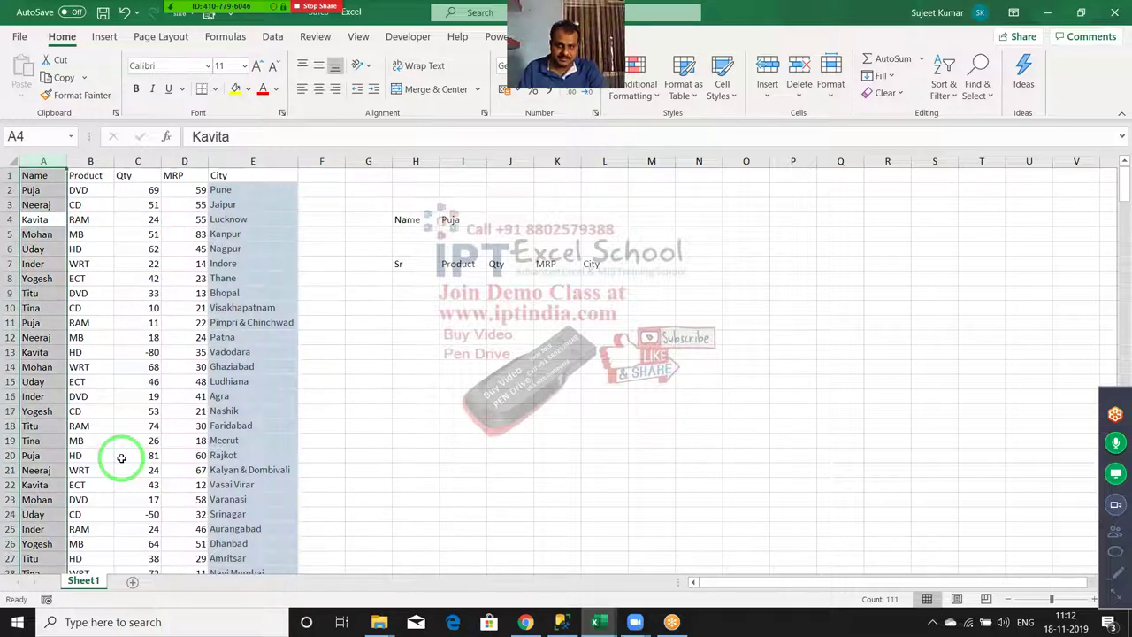
key("Right")
key("Right")
key("Right")
key("Right")
key("Right")
key("Right")
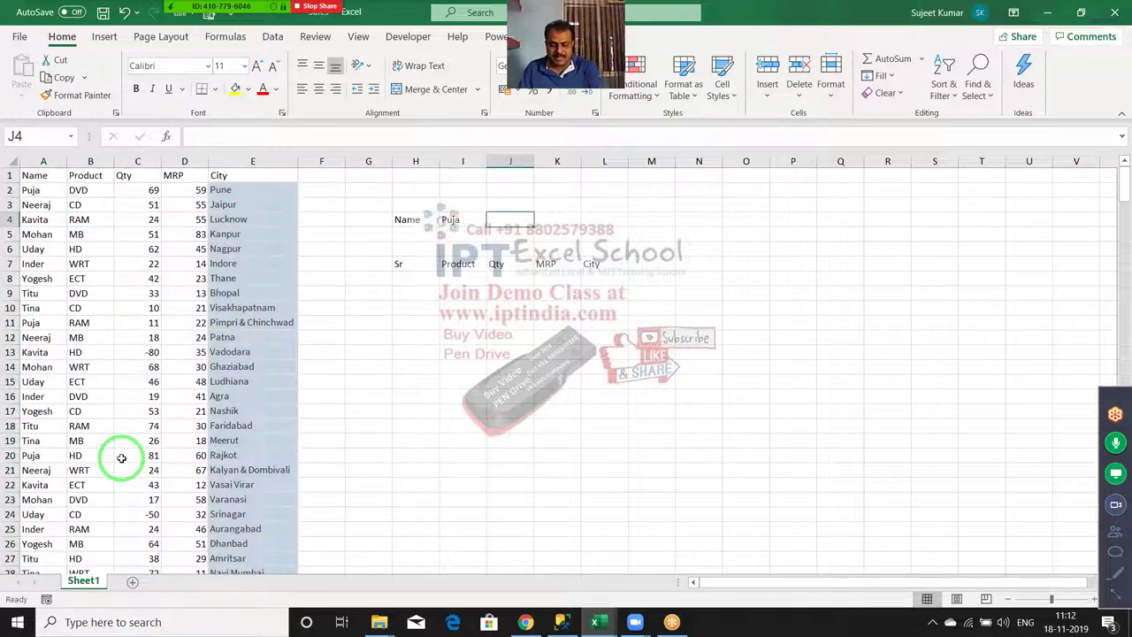
type("=cou")
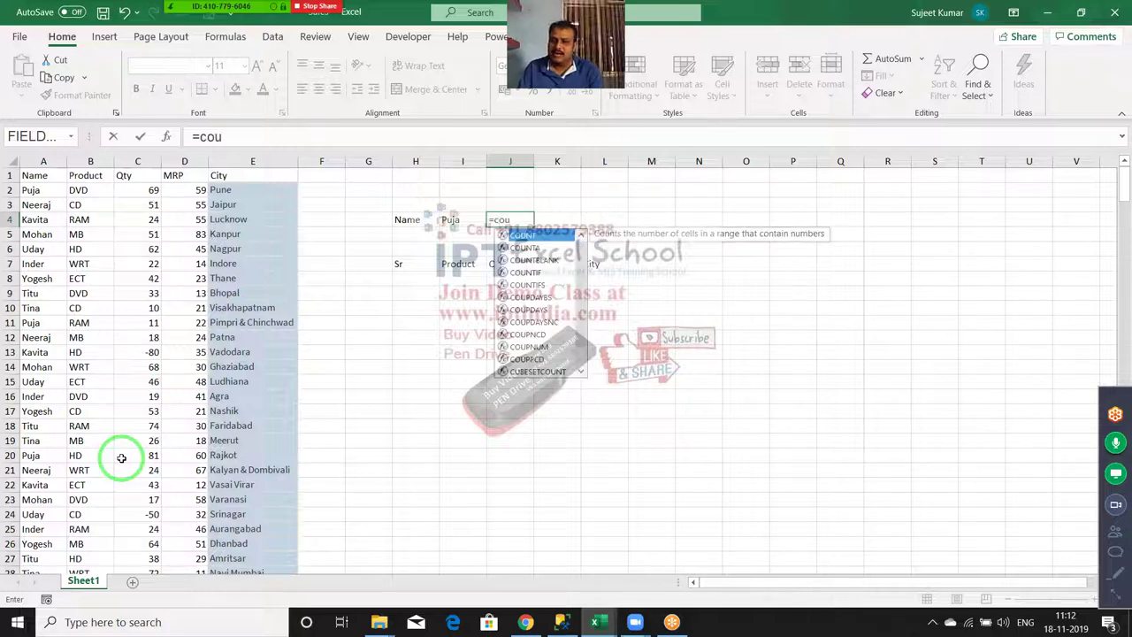
Complete =COUNTIF(A:A,I4) in J4, giving 13 records for Puja
key("Down")
key("Down")
key("Down")
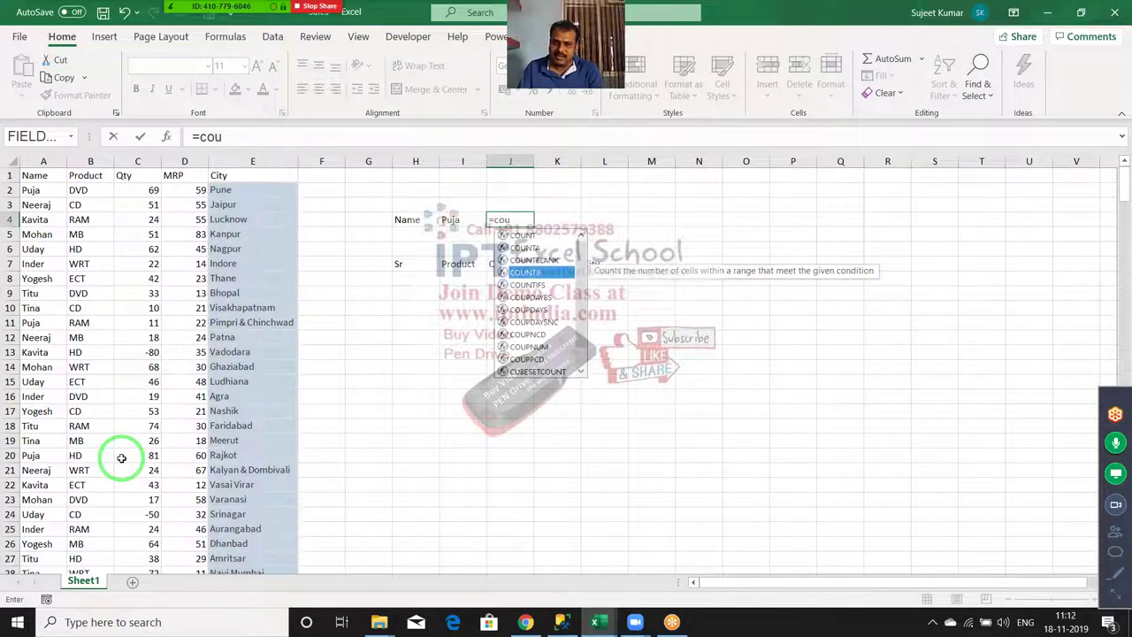
key("Tab")
key("Left")
key("Left")
key("Left")
key("Left")
key("Left")
key("Left")
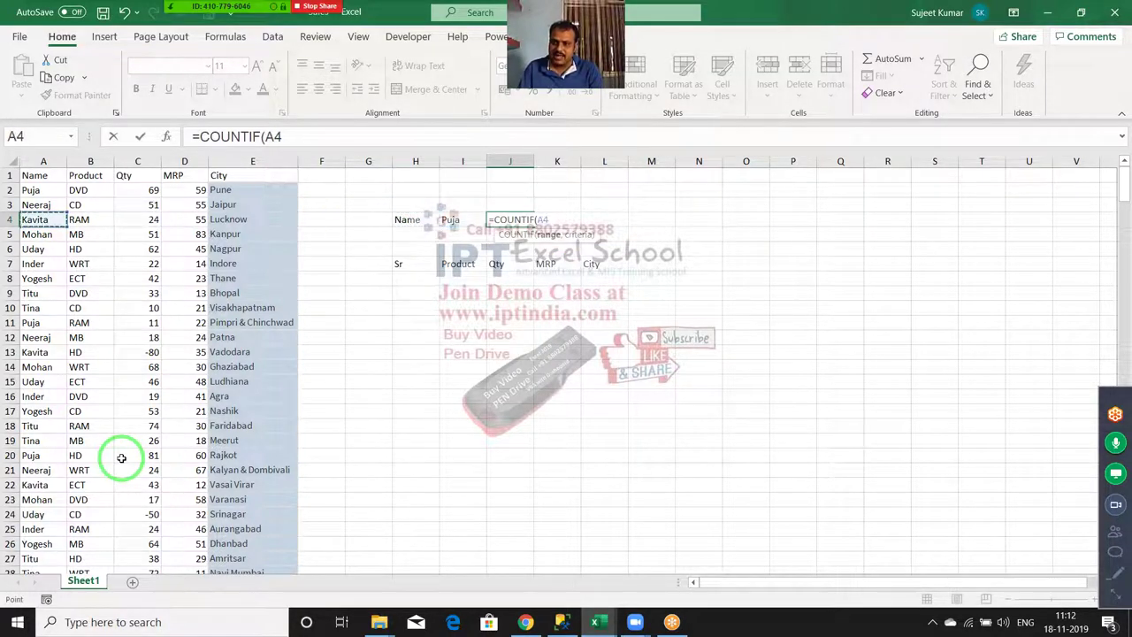
key("ctrl+space")
type(",")
key("Left")
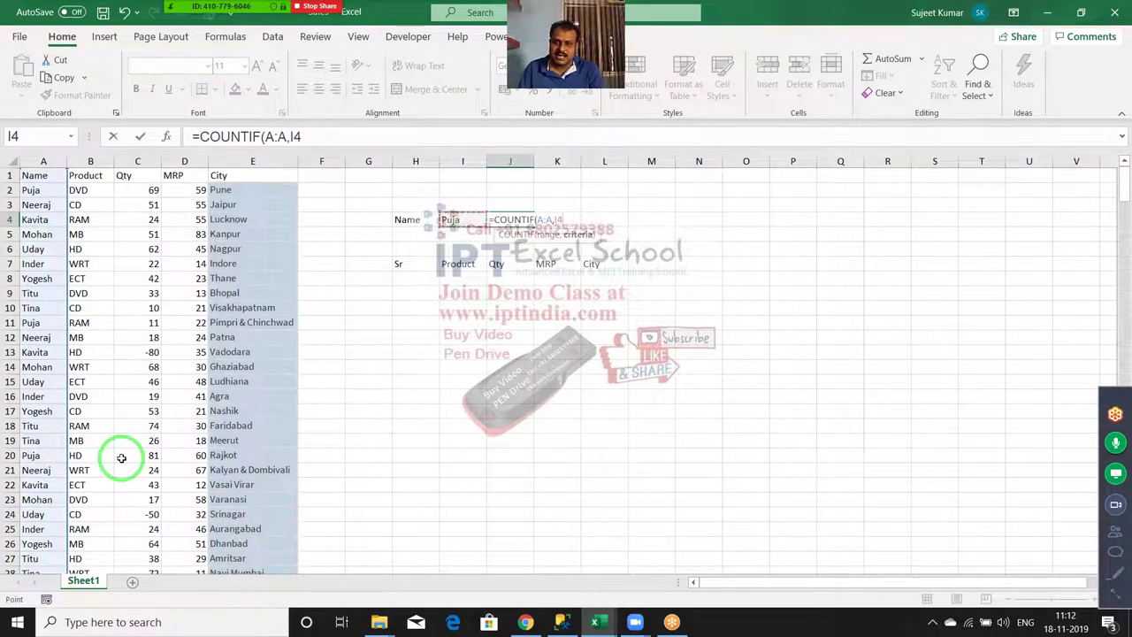
key("Return")
key("Up")
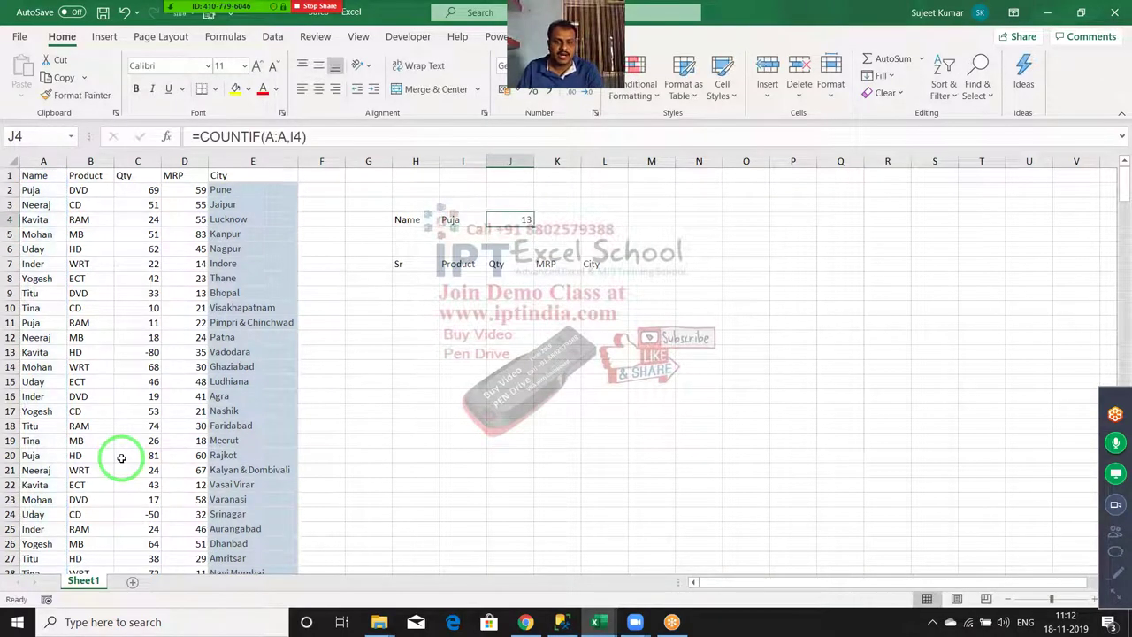
key("Down")
key("Down")
key("Down")
Enter 1 in H8 as the first serial number
key("Left")
key("Left")
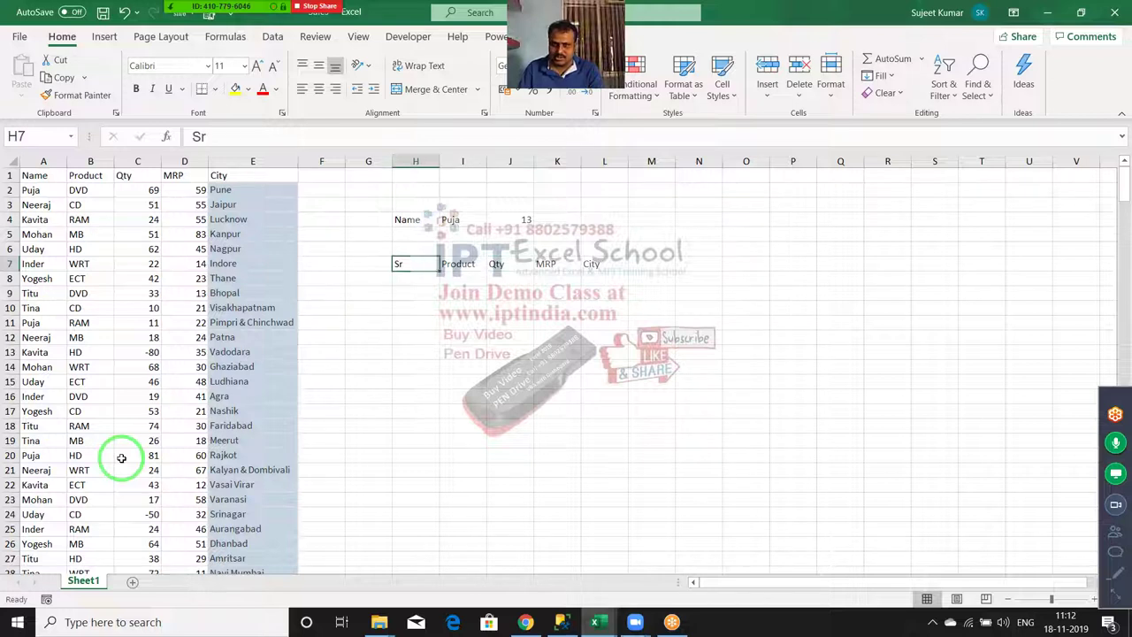
key("Down")
type("1")
key("Return")
key("Up")
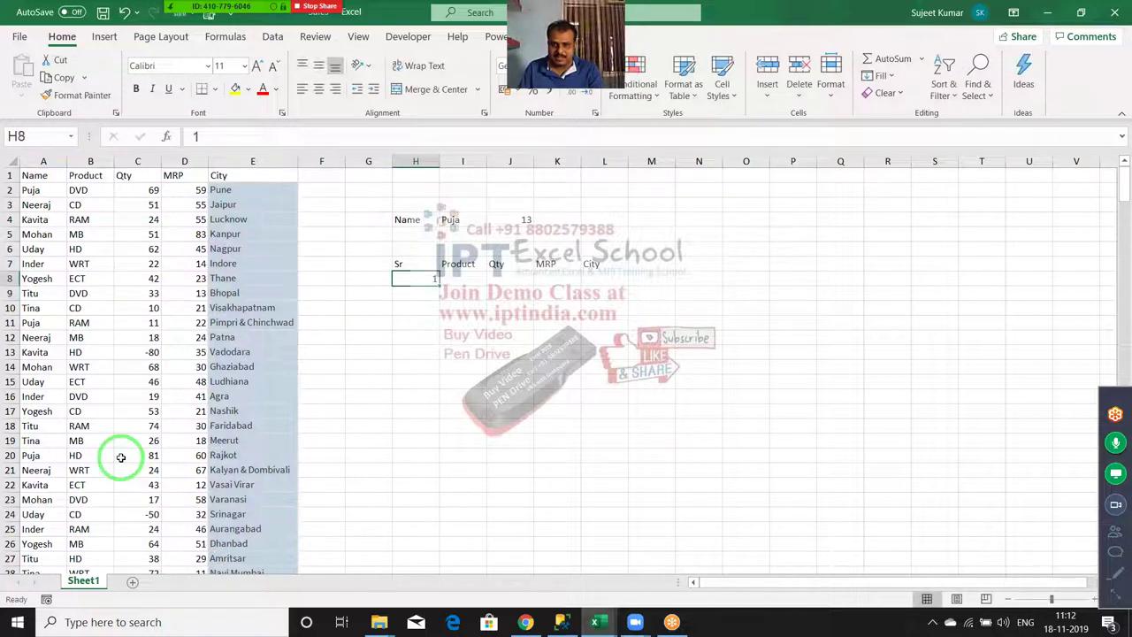
key("Down")
Look over column H and the new table, ending at H9
key("shift+Down")
key("shift+Down")
key("shift+Down")
key("shift+Down")
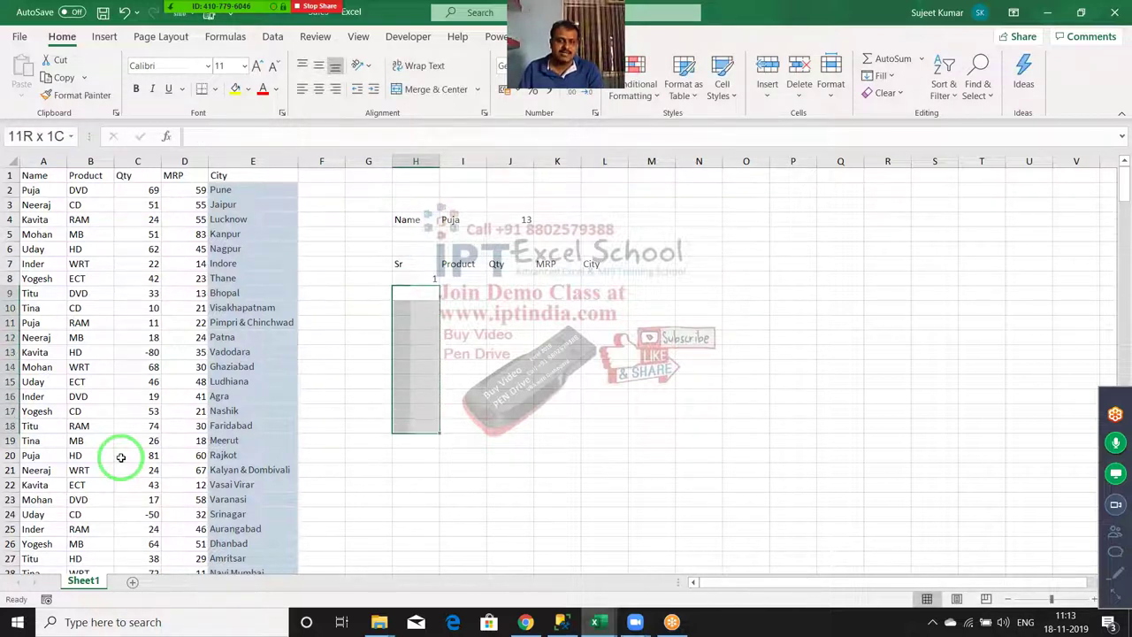
key("shift+Down")
key("shift+Down")
key("shift+Down")
key("Up")
key("Up")
key("Up")
key("Up")
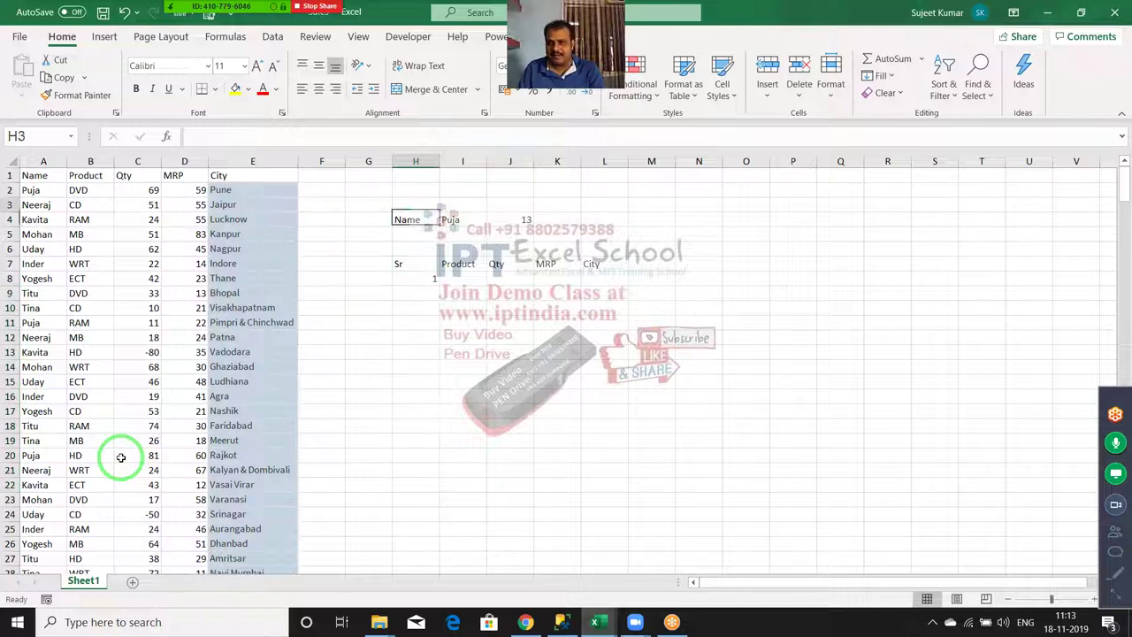
key("Up")
key("Up")
key("Left")
key("Left")
key("Left")
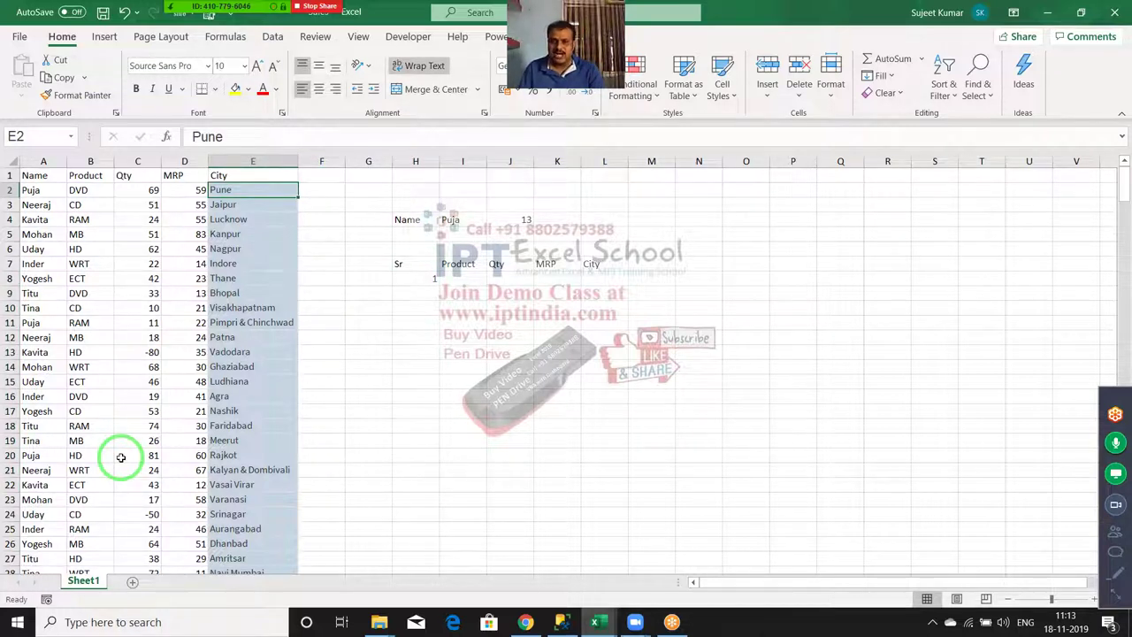
key("Right")
key("Right")
key("Right")
key("Right")
key("Down")
key("Down")
key("Down")
key("Down")
key("Down")
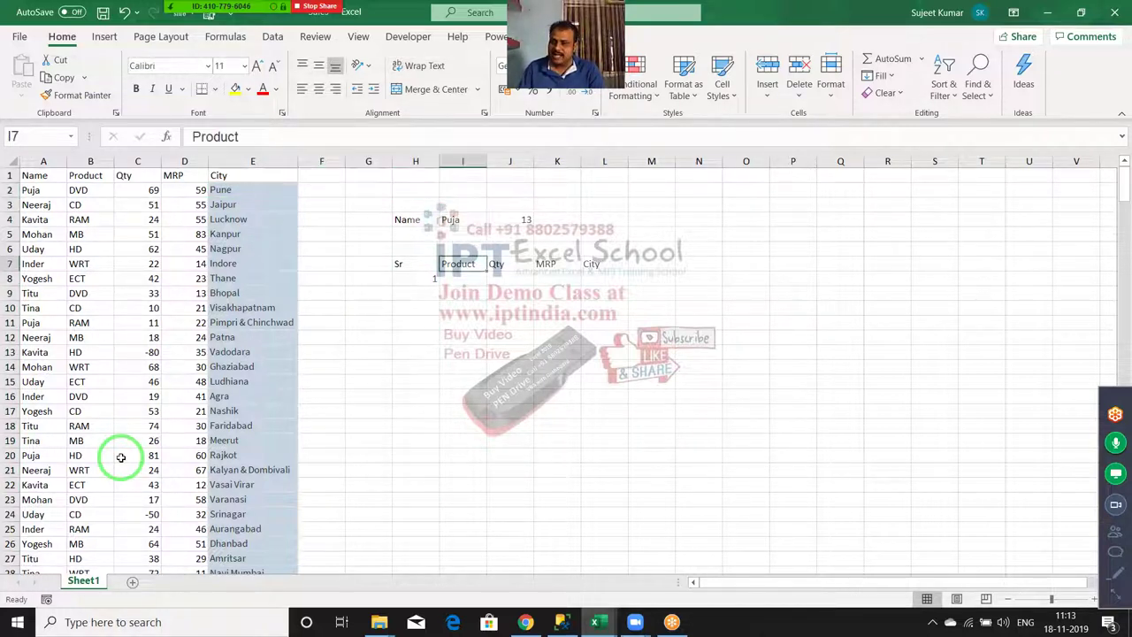
key("Left")
key("Left")
key("Down")
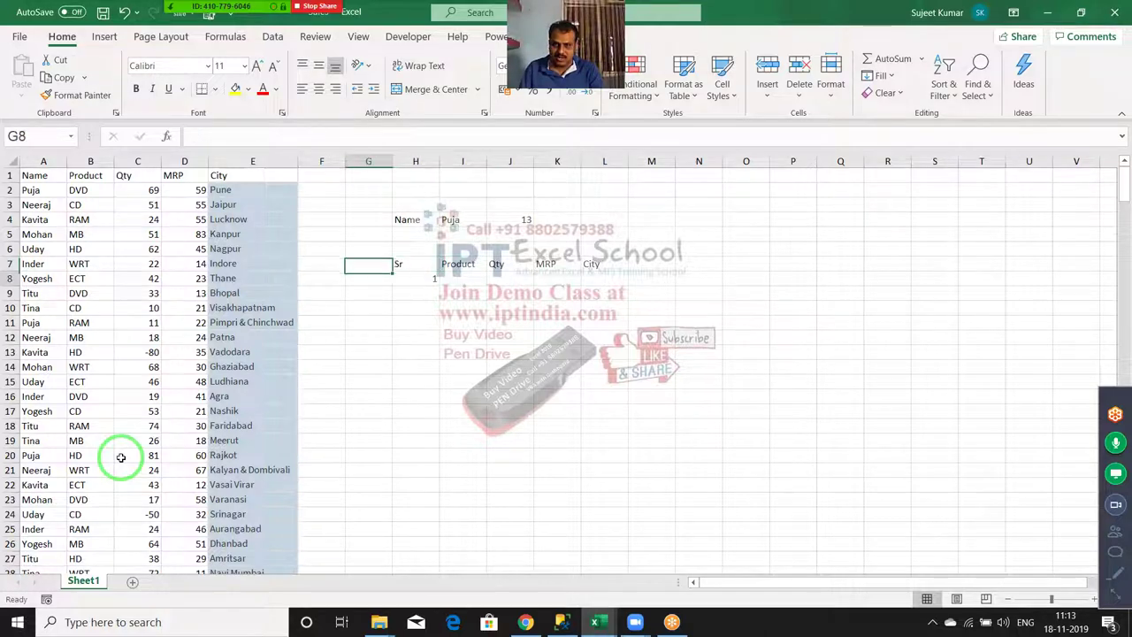
key("Right")
key("Down")
Enter =IF(H8+1>J4,"",H8+1) in H9 to return 2, then recheck J4
type("=")
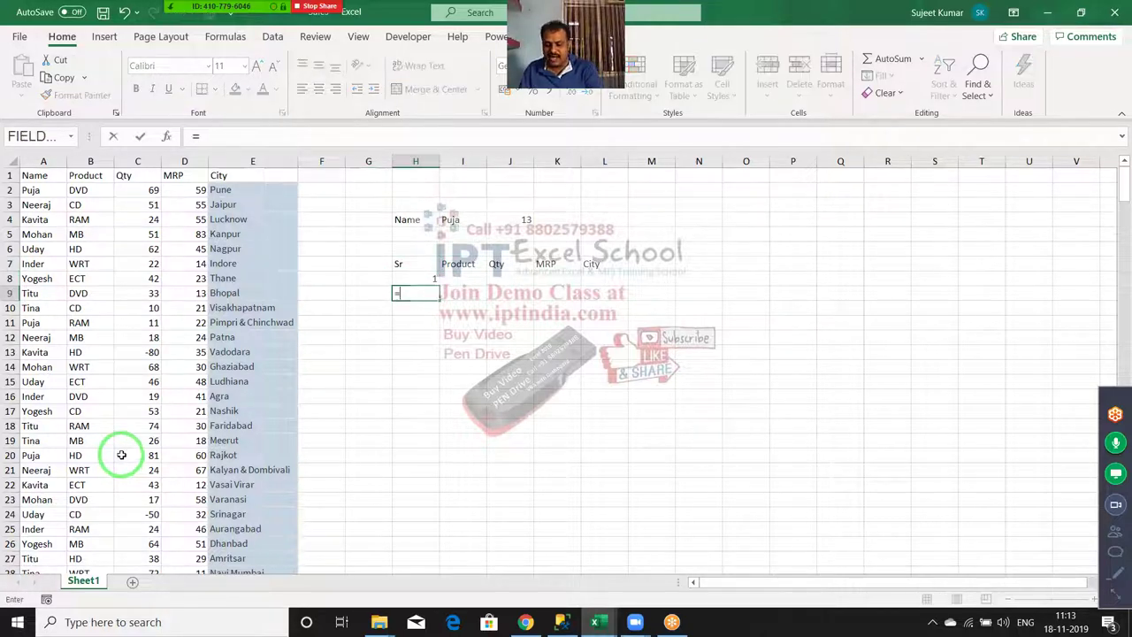
type("if")
key("Tab")
key("Up")
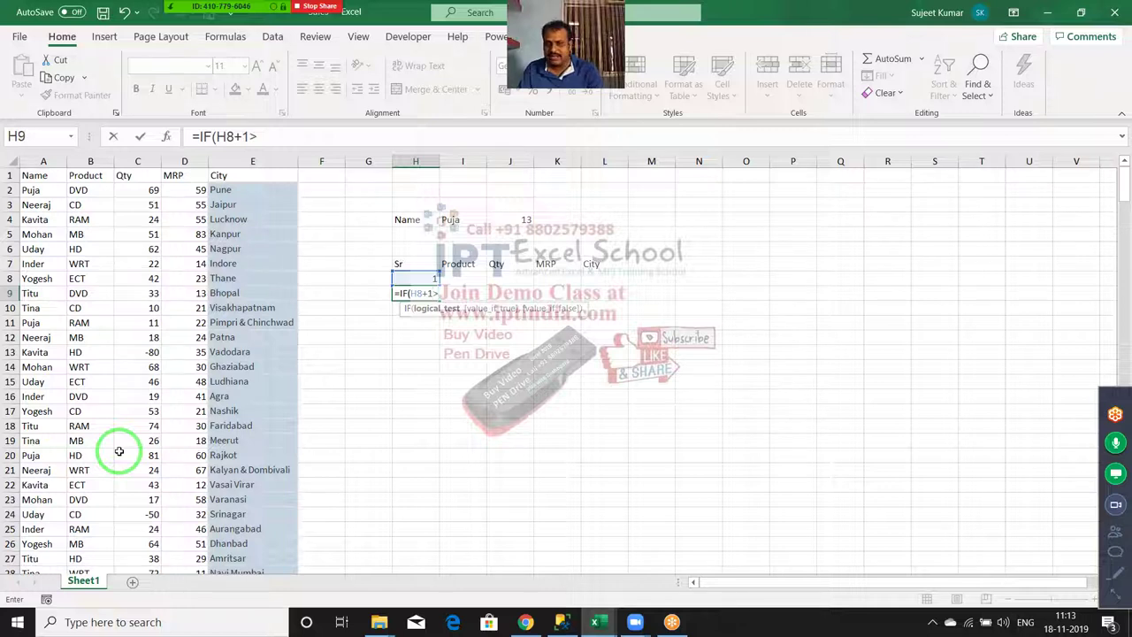
left_click(529, 219)
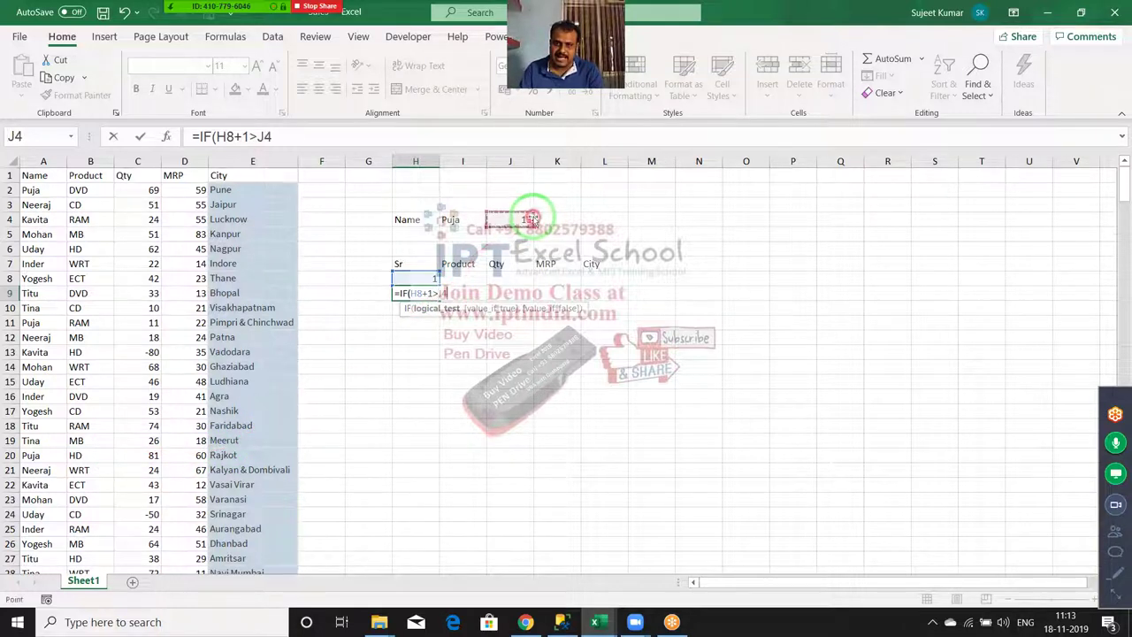
type(",\"\"")
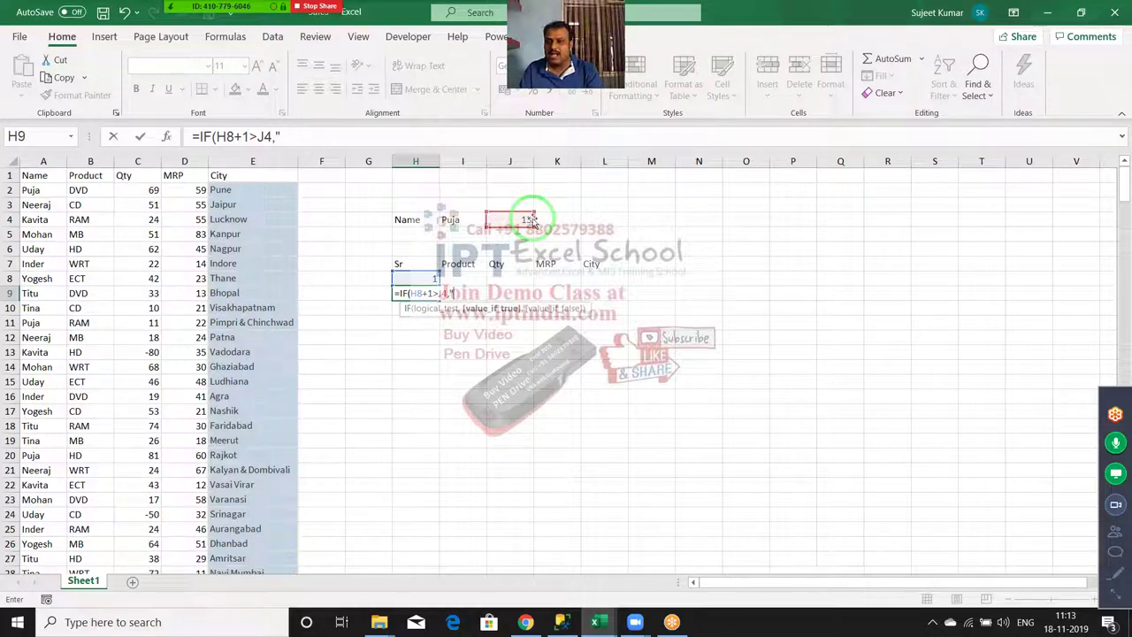
type(",")
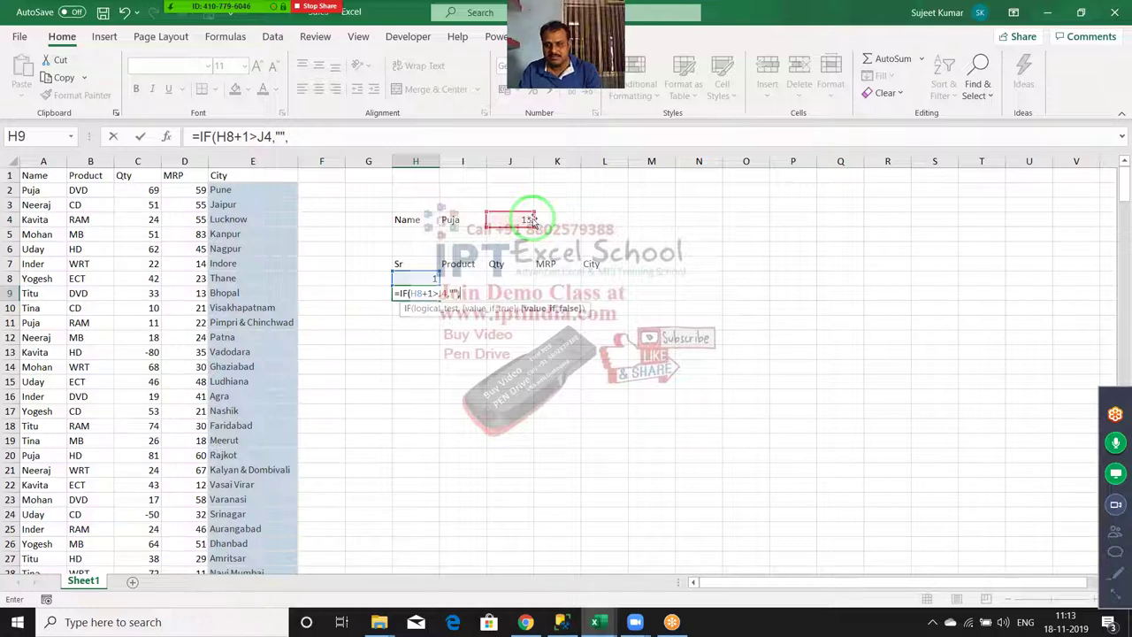
key("Up")
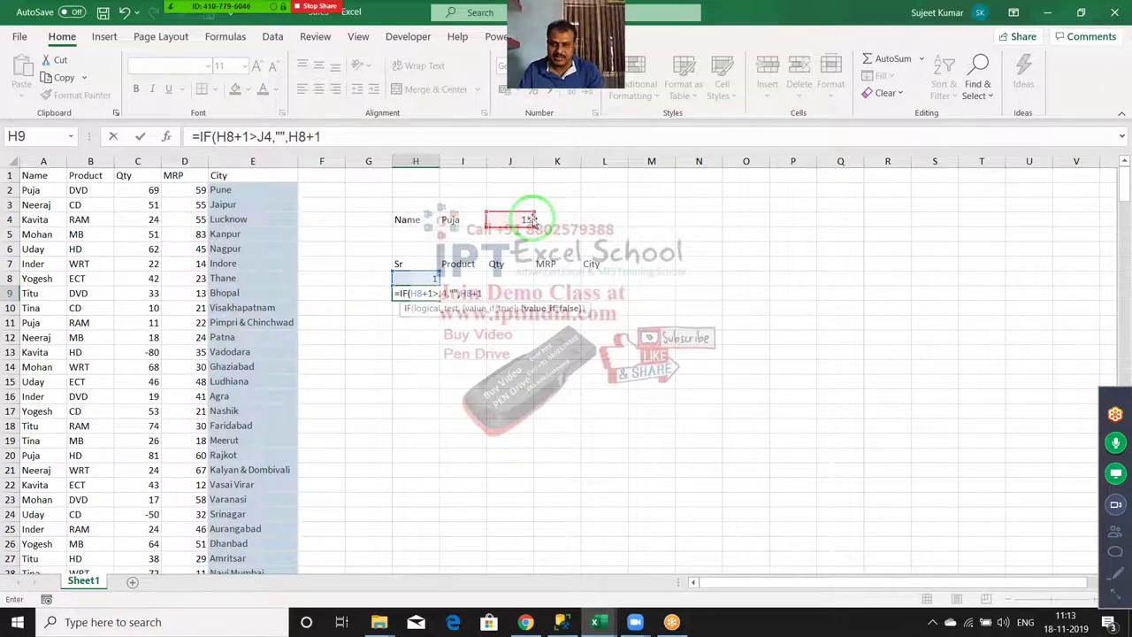
key("Return")
key("Up")
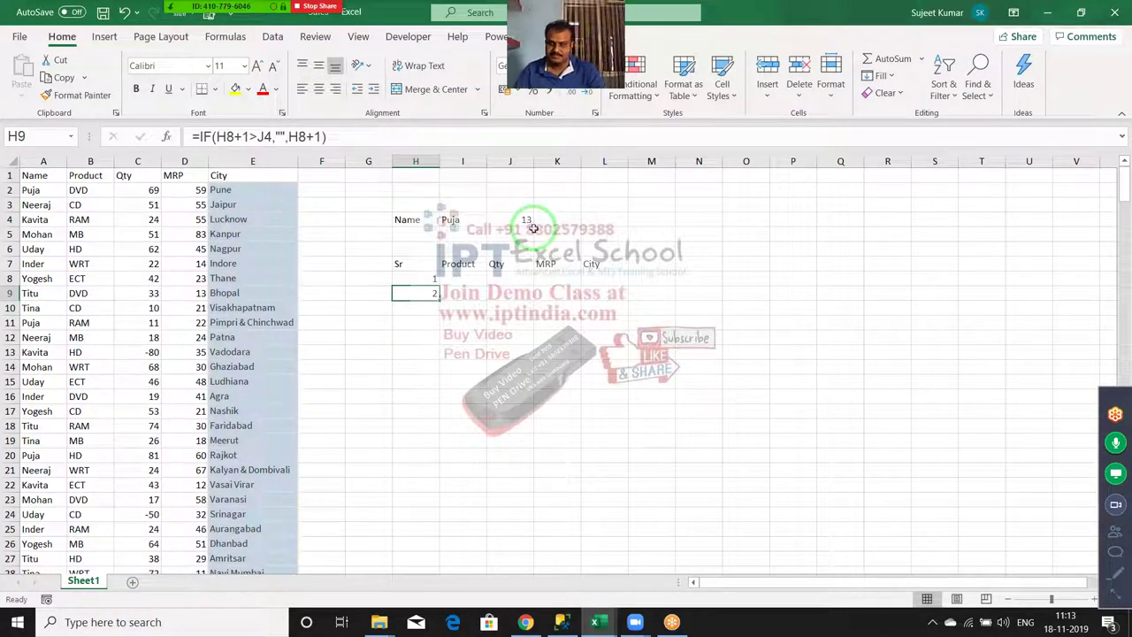
left_click(529, 222)
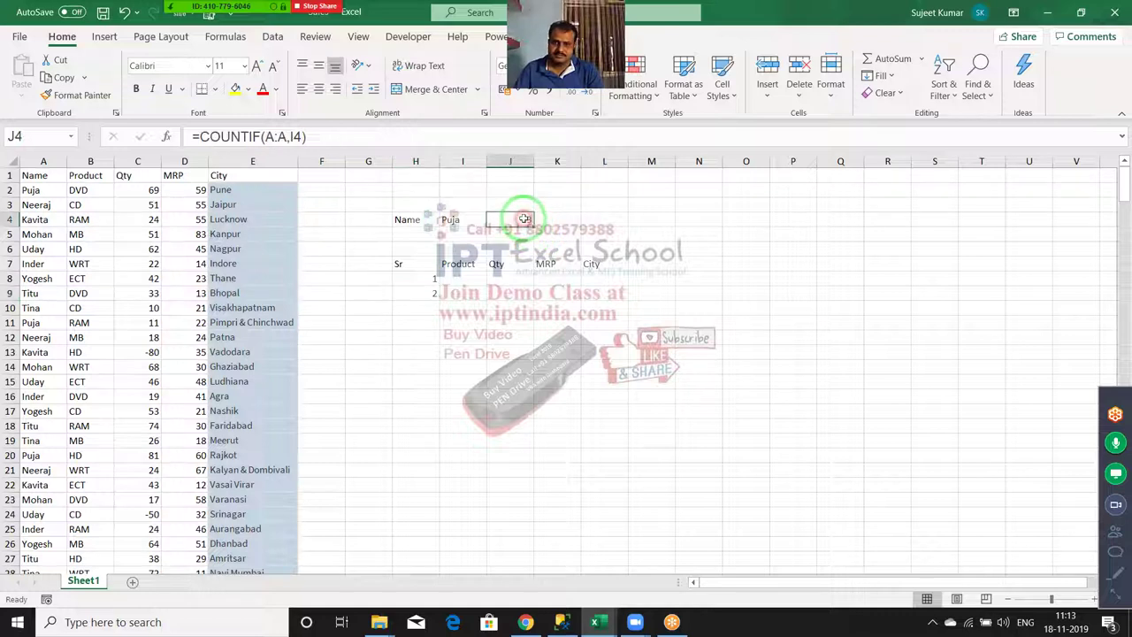
left_click(430, 292)
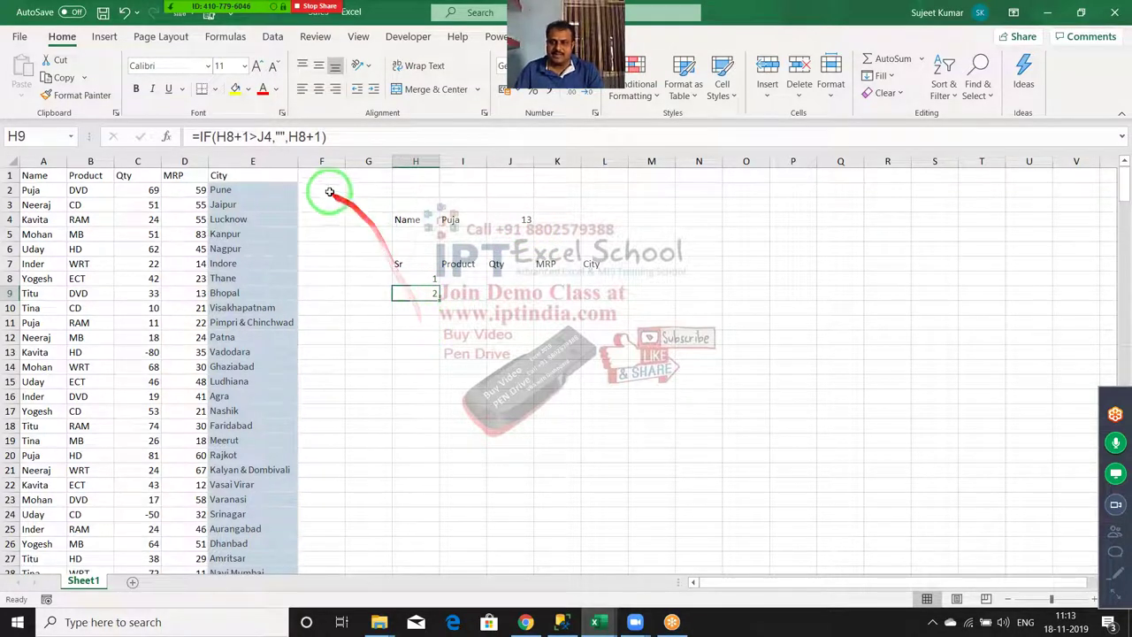
Make the J4 reference in the H9 formula absolute as $J$4
left_click(267, 138)
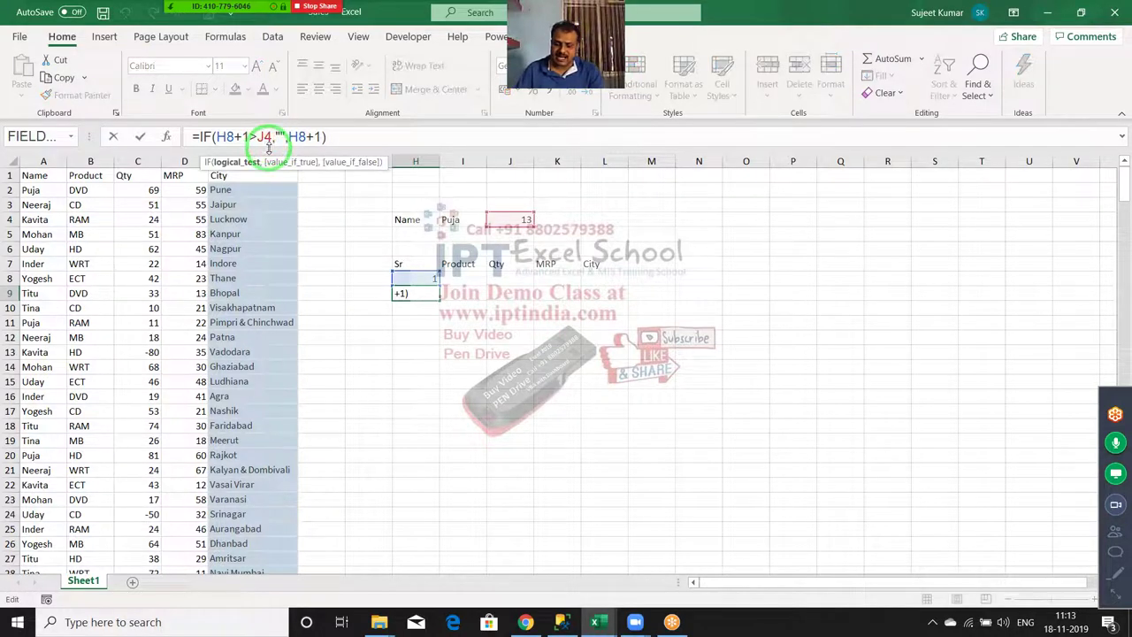
key("F4")
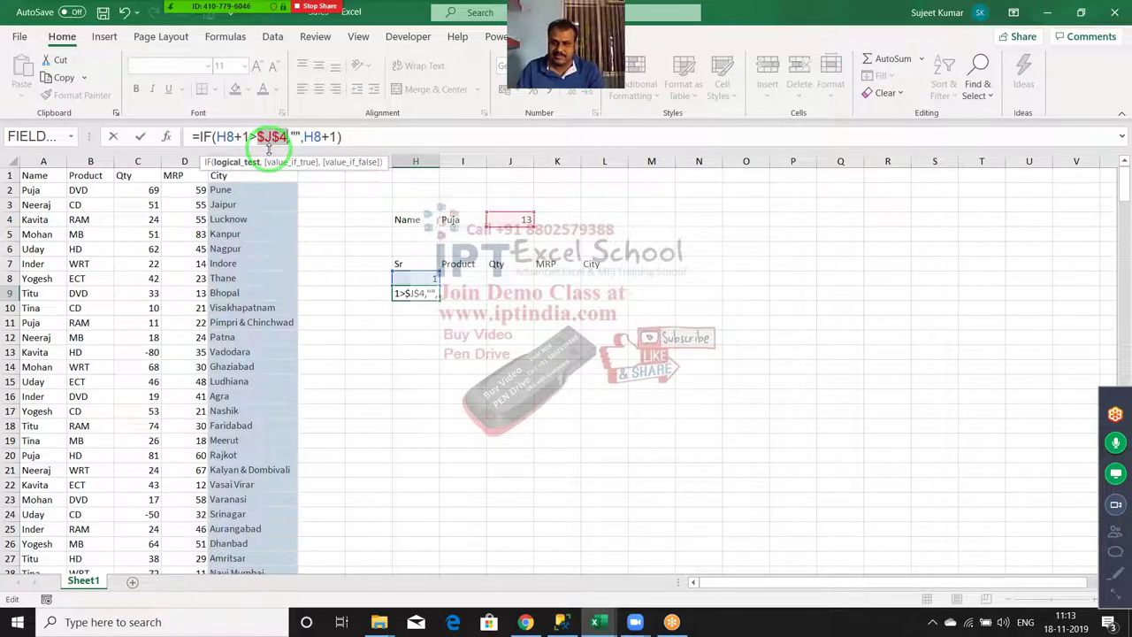
double_click(267, 138)
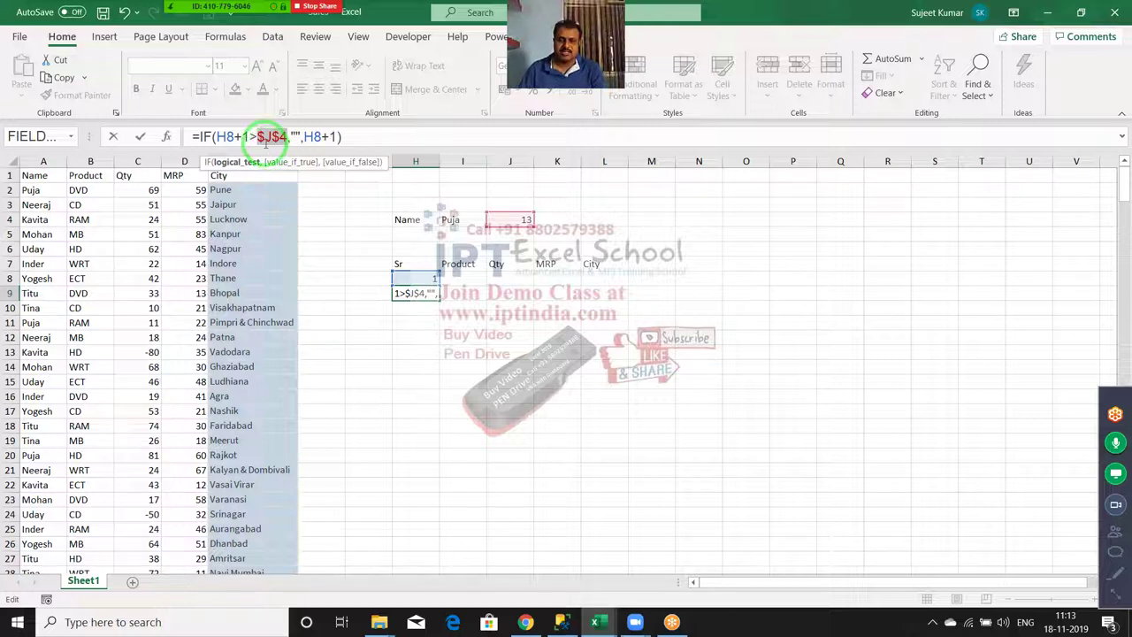
key("Return")
key("Up")
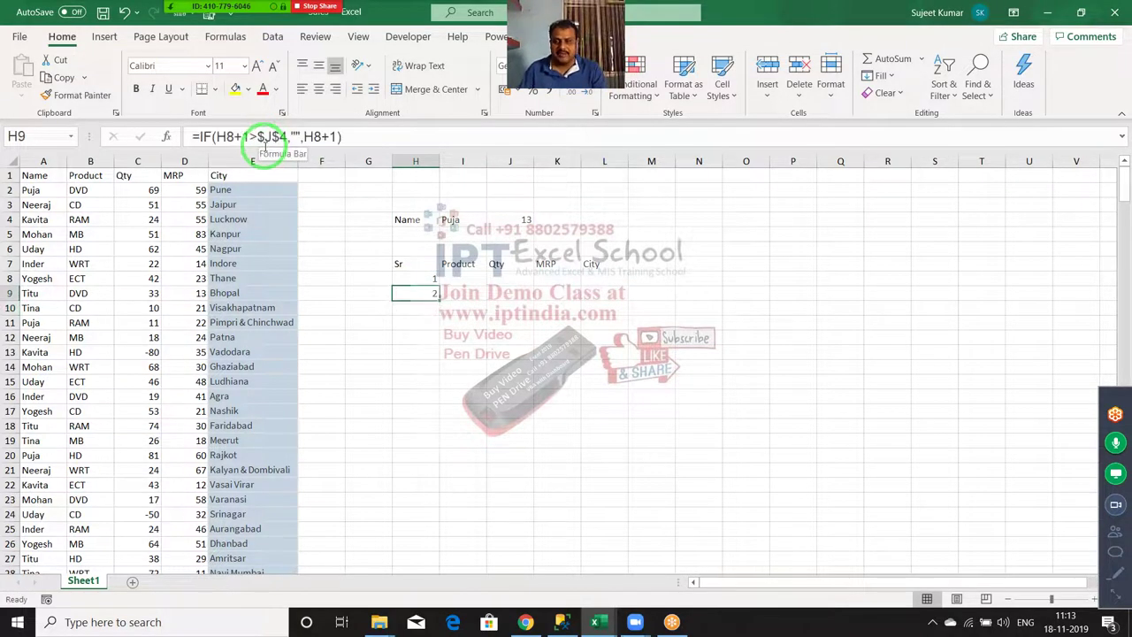
Fill the serial formula down H9:H23 and inspect the #VALUE! in H22
key("shift+Down")
key("shift+Down")
key("shift+Down")
key("shift+Down")
key("shift+Down")
key("ctrl+d")
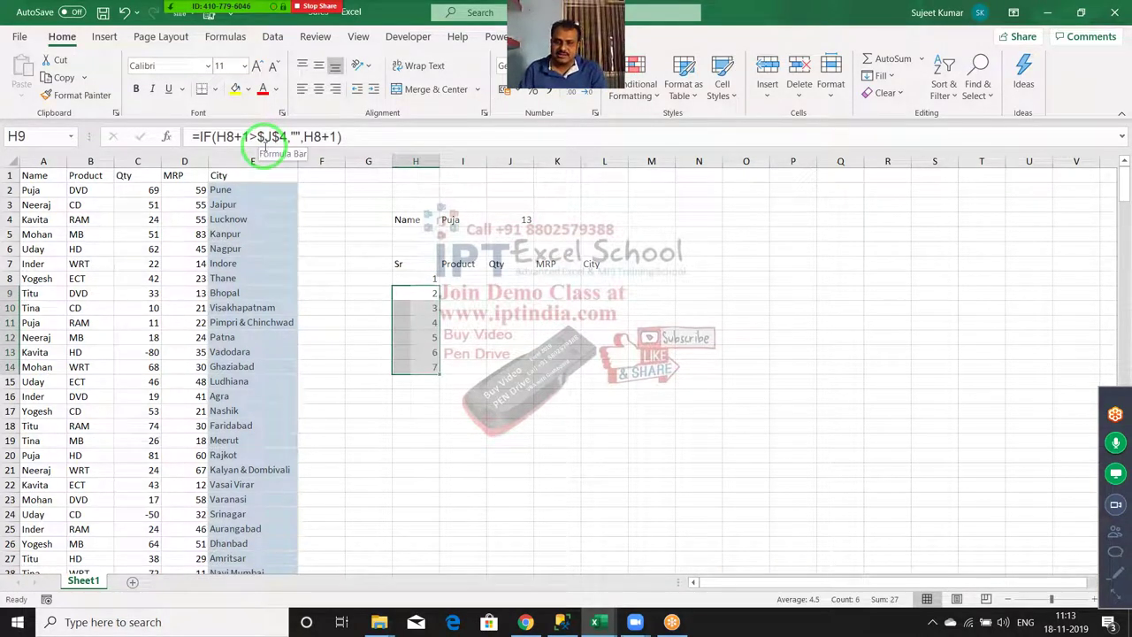
key("shift+Down")
key("shift+Down")
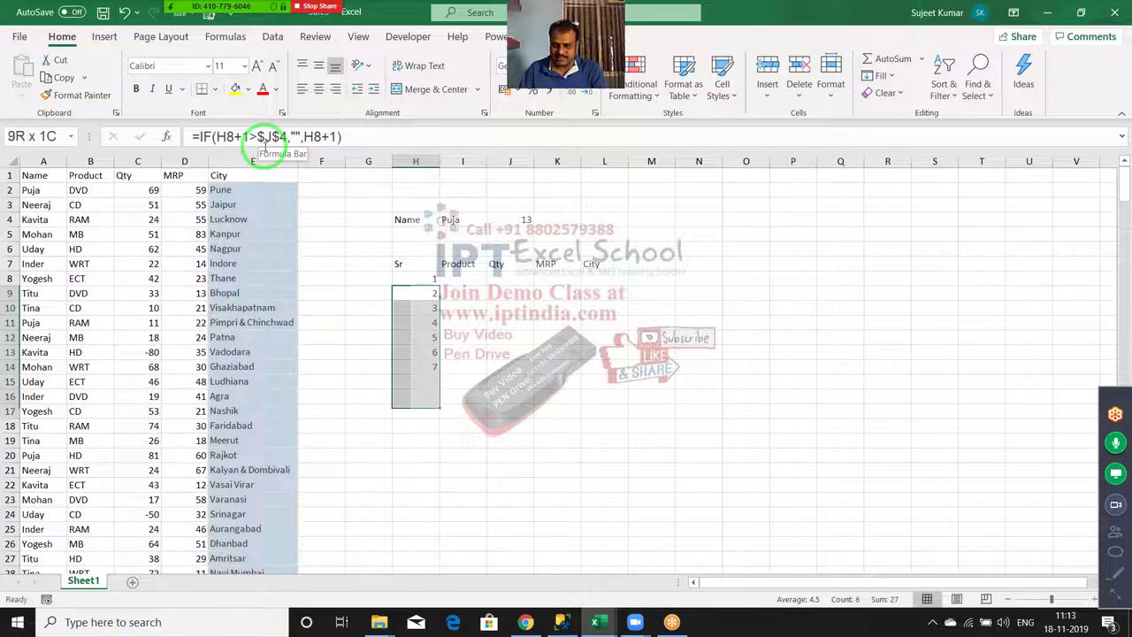
key("shift+Down")
key("shift+Down")
key("shift+Down")
key("ctrl+d")
key("Down")
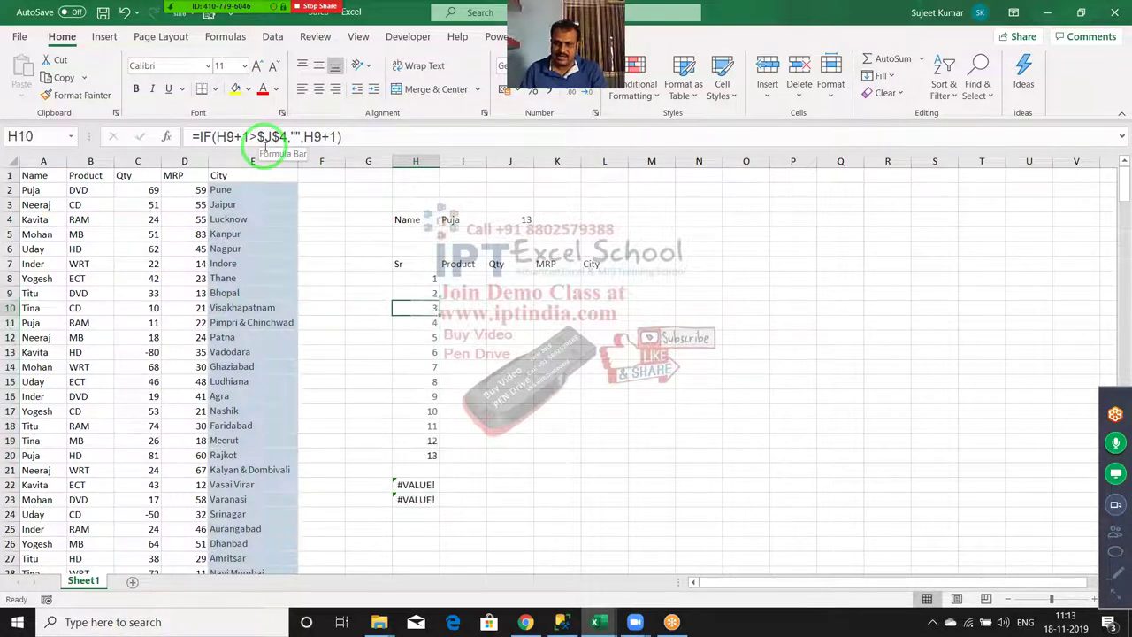
key("Down")
key("Down")
key("Down")
key("Down")
key("Down")
key("Down")
key("Down")
key("Up")
key("Up")
key("Up")
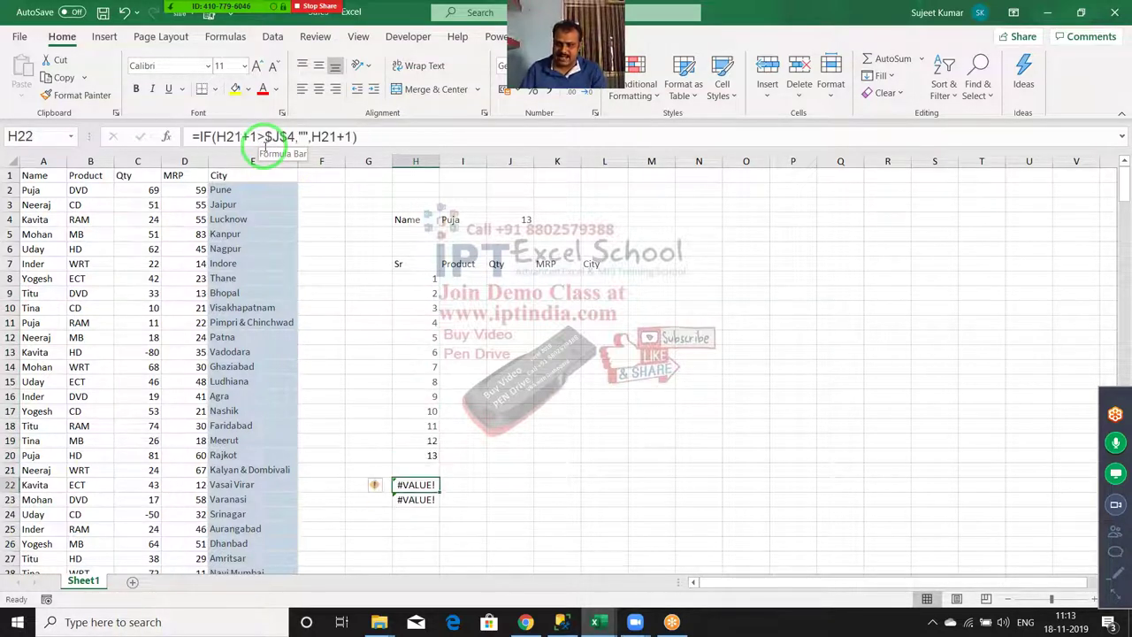
left_click(265, 144)
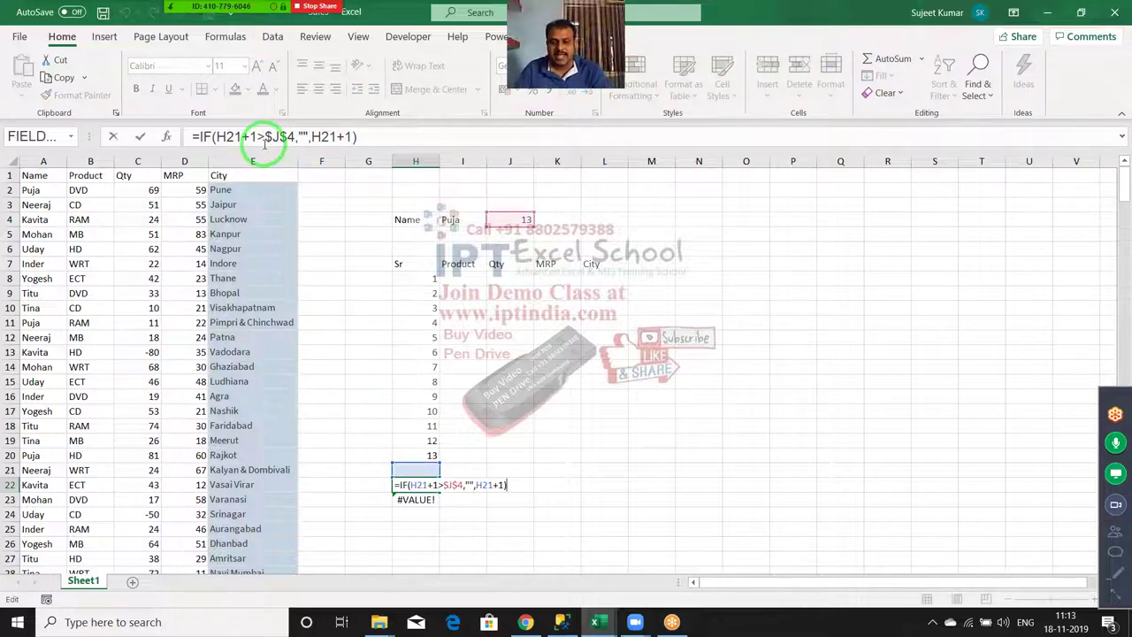
key("Left")
key("Left")
key("Left")
key("Left")
key("Left")
key("Left")
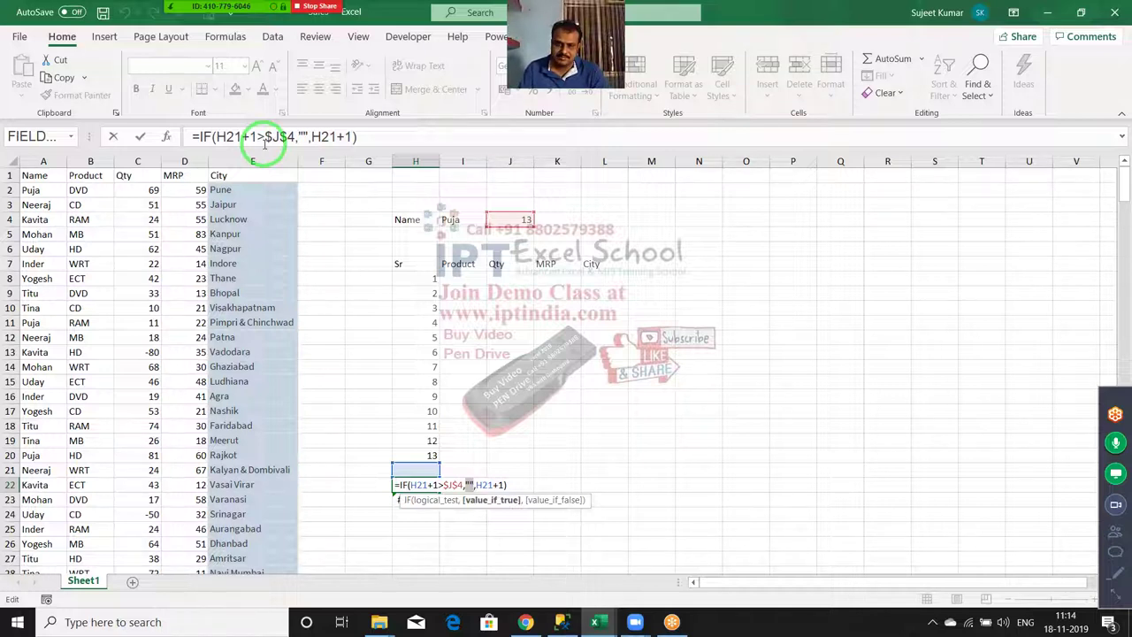
key("ctrl+Return")
key("Up")
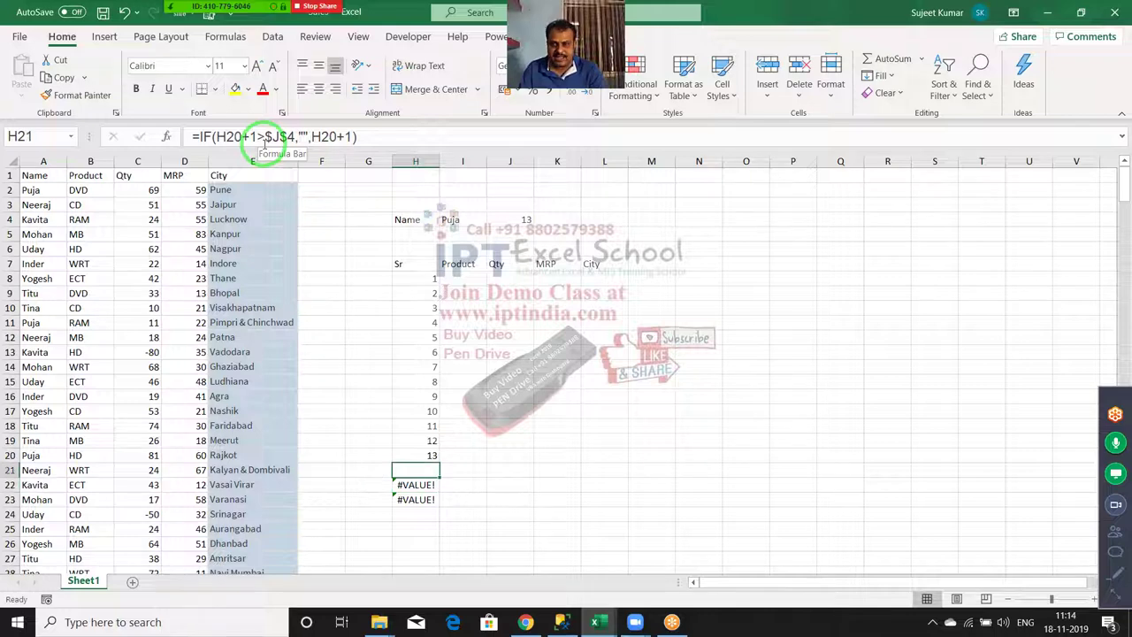
key("Up")
key("Up")
key("Up")
key("Up")
key("Up")
key("Up")
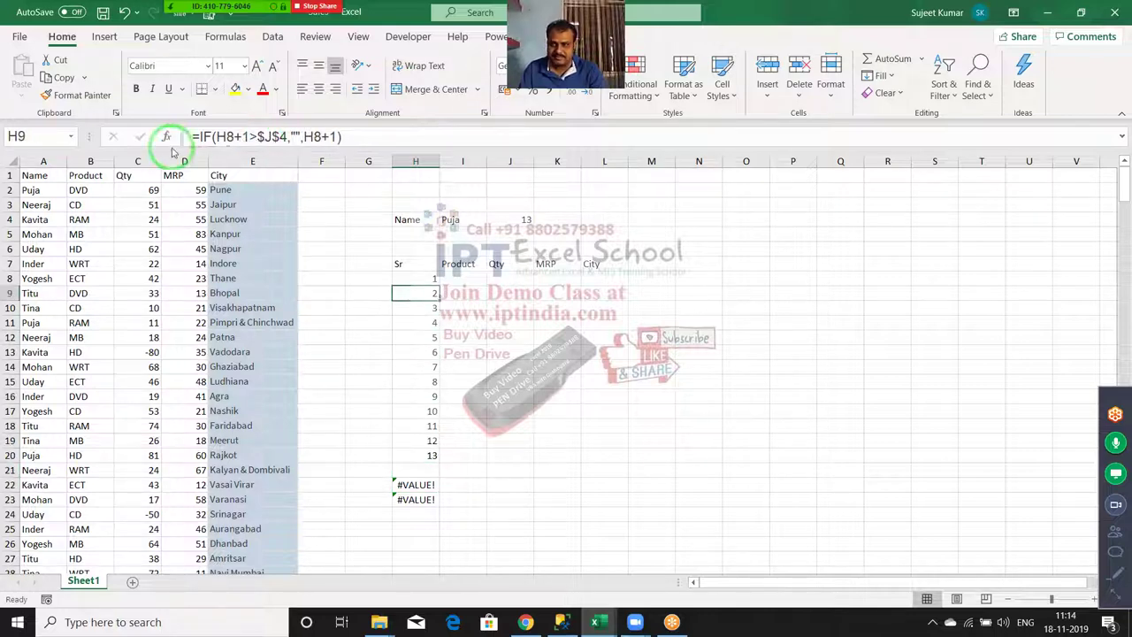
Change H9 to =IFERROR(IF(H8+1>$J$4,"",H8+1),"")
left_click(196, 137)
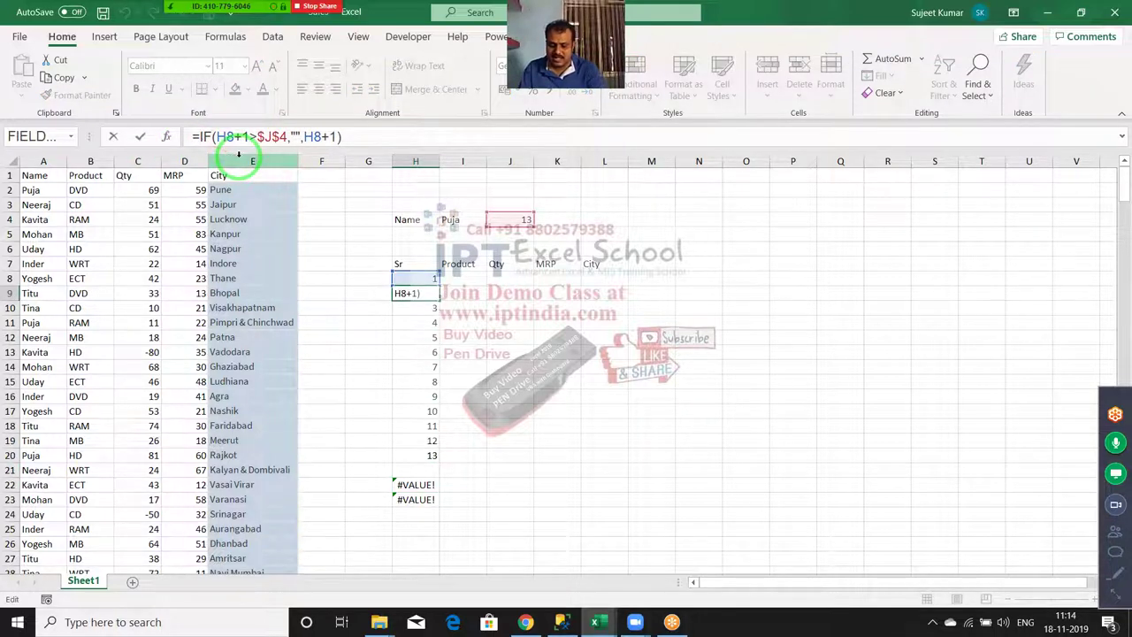
type("if")
key("Down")
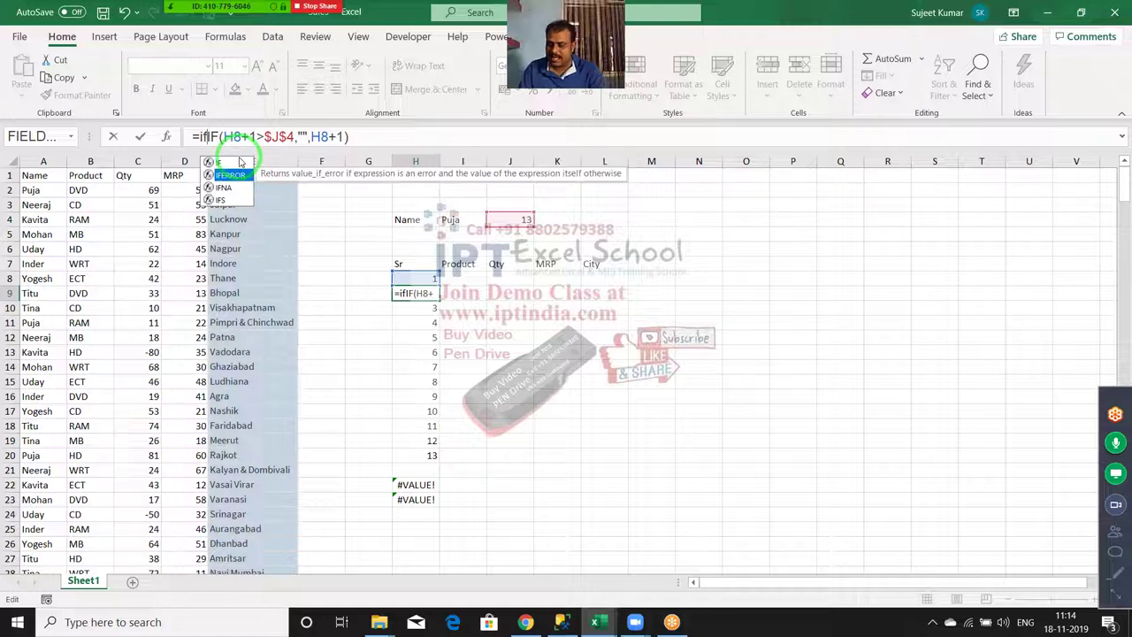
key("Tab")
left_click(433, 134)
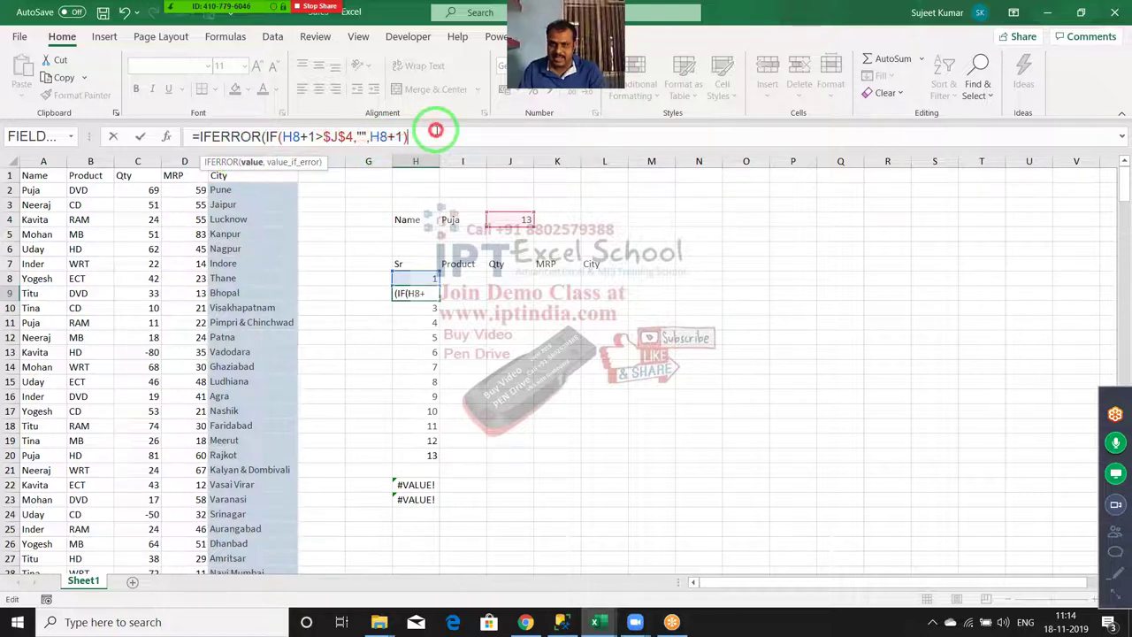
type(",")
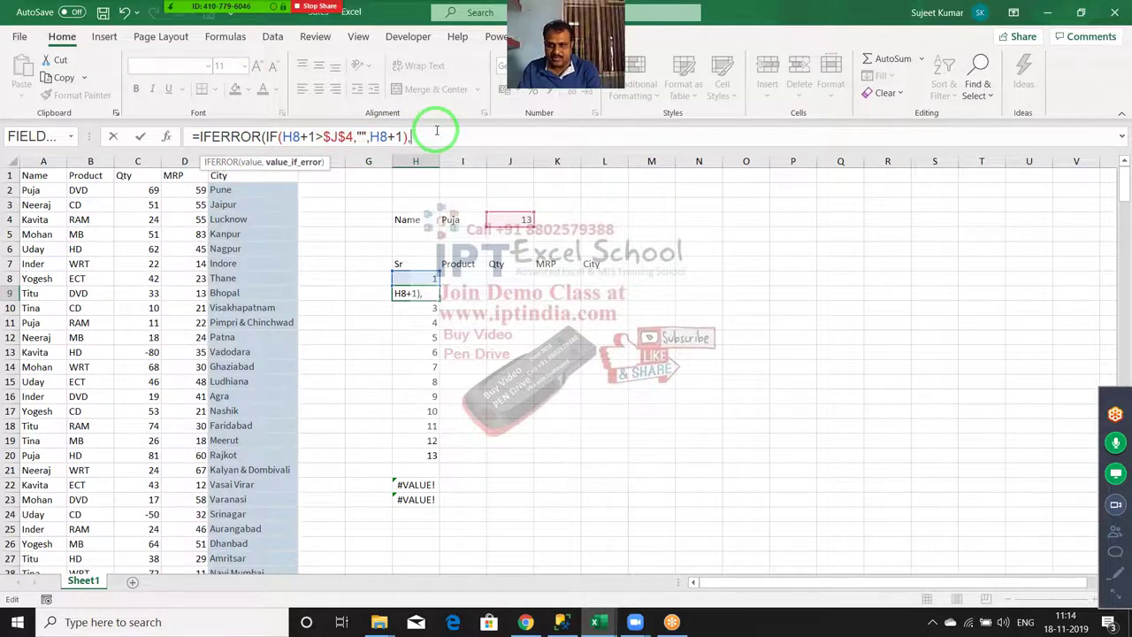
type("\"")
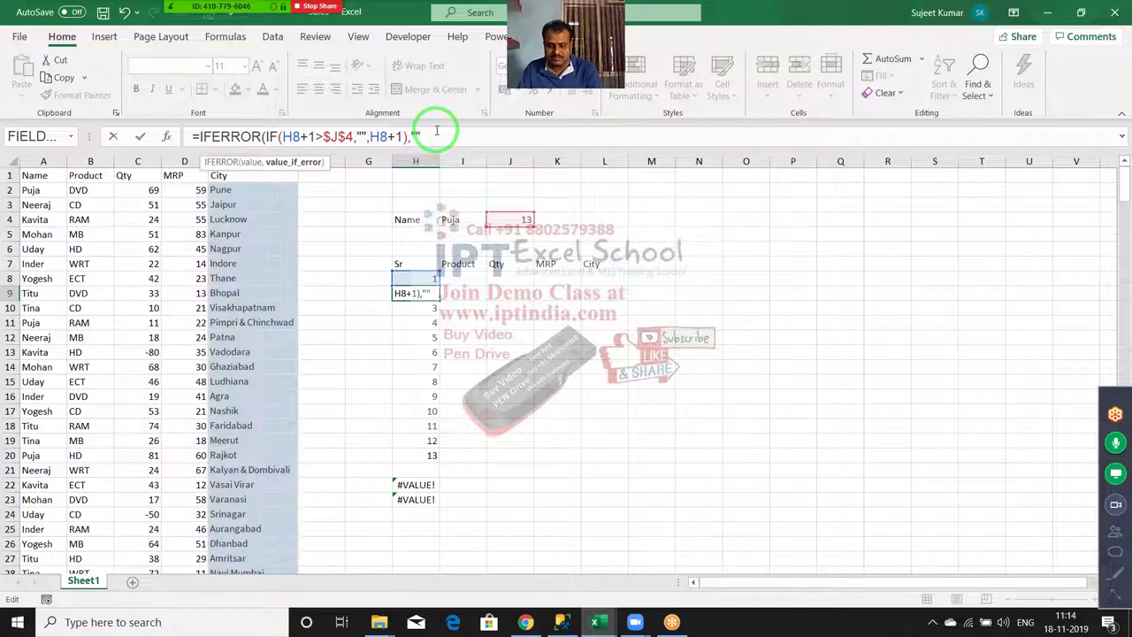
key("Return")
Fill the IFERROR formula down to H23 so errors show blank, ending at I4
key("Up")
key("ctrl+shift+Down")
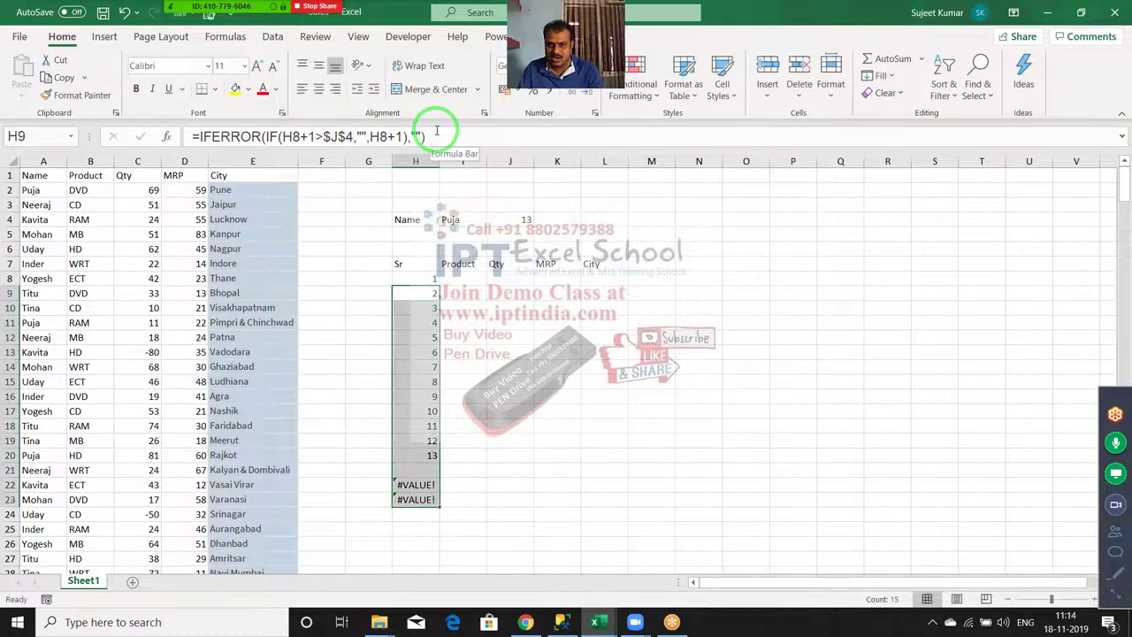
key("ctrl+d")
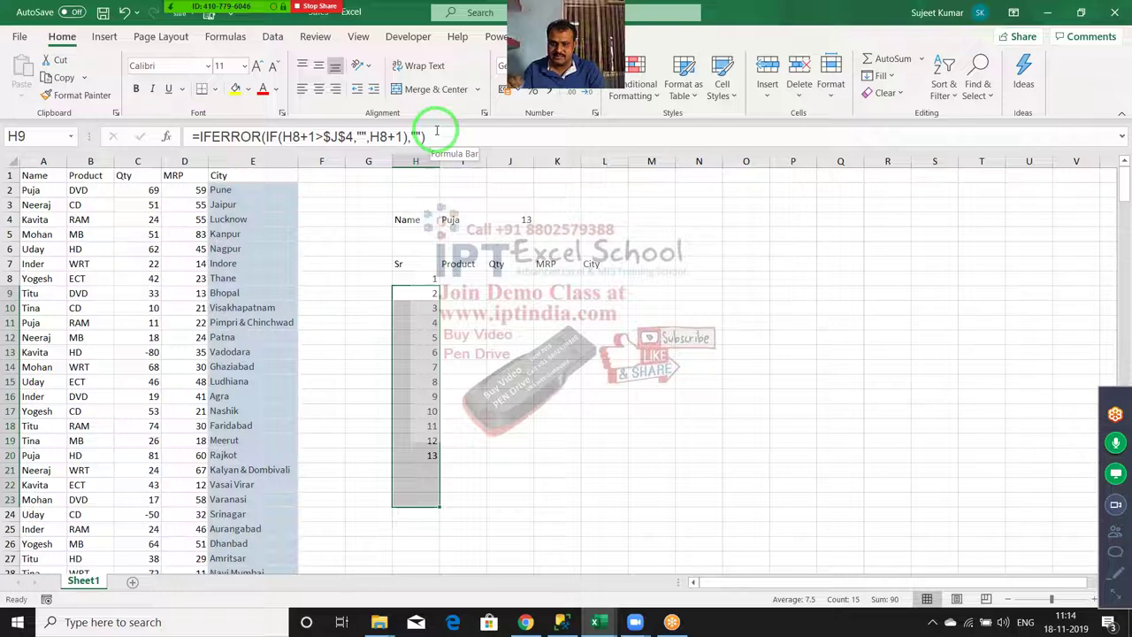
key("Down")
key("Down")
key("Down")
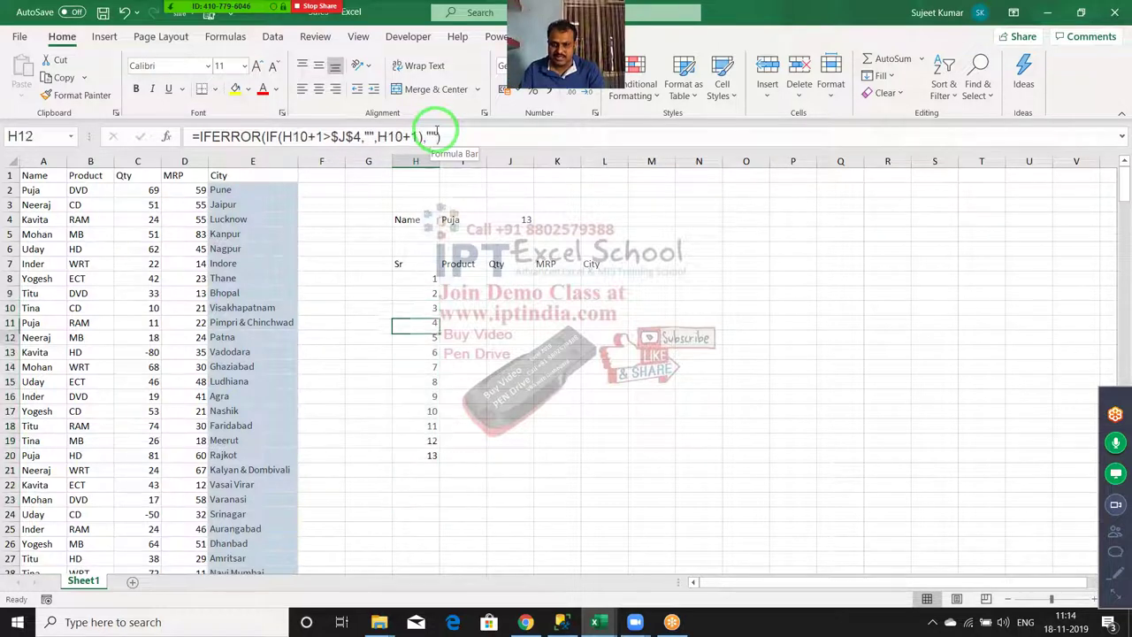
key("Down")
key("Down")
key("Down")
key("Down")
key("Down")
key("Down")
key("shift+Down")
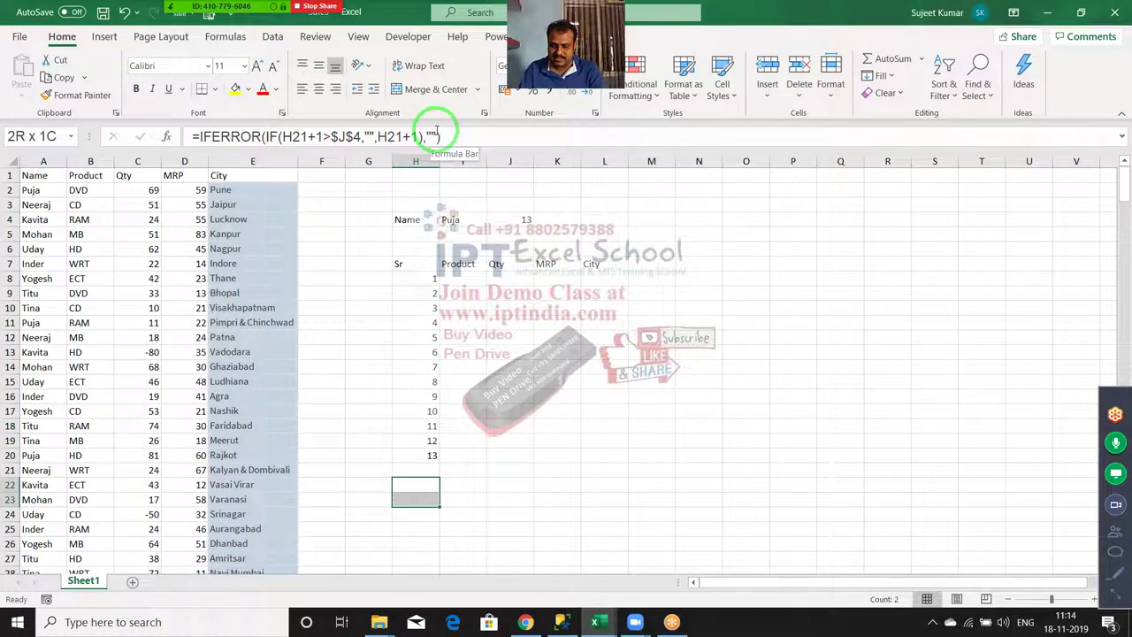
key("shift+Down")
key("shift+Down")
key("shift+Down")
key("ctrl+Up")
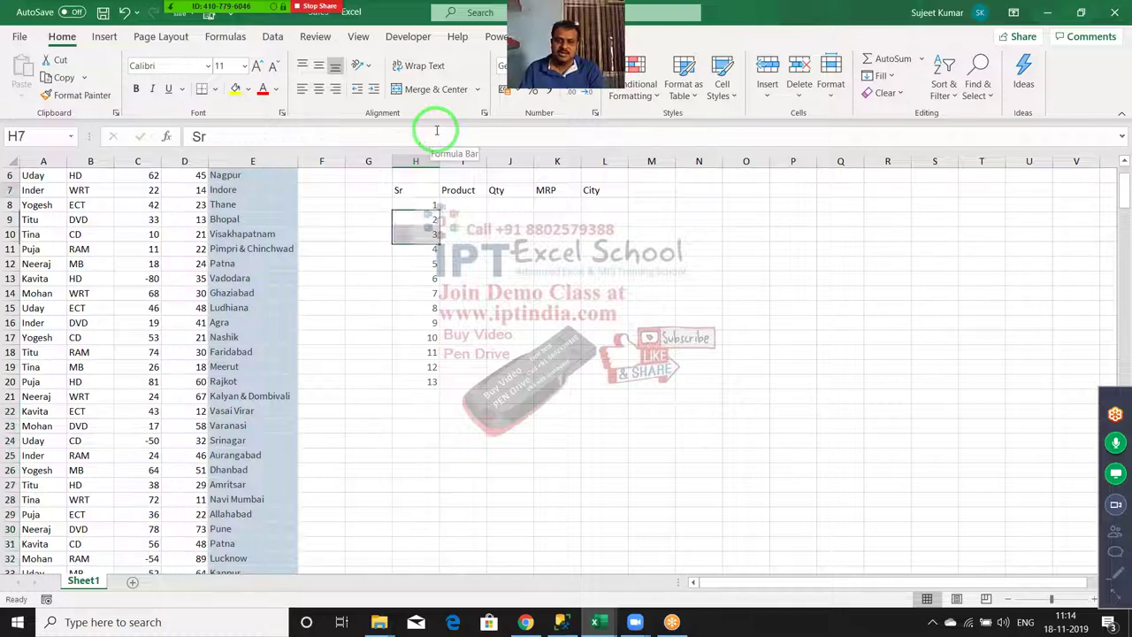
key("ctrl+Up")
key("Right")
Change the lookup name in I4 to Mohan, then to Titu
key("Up")
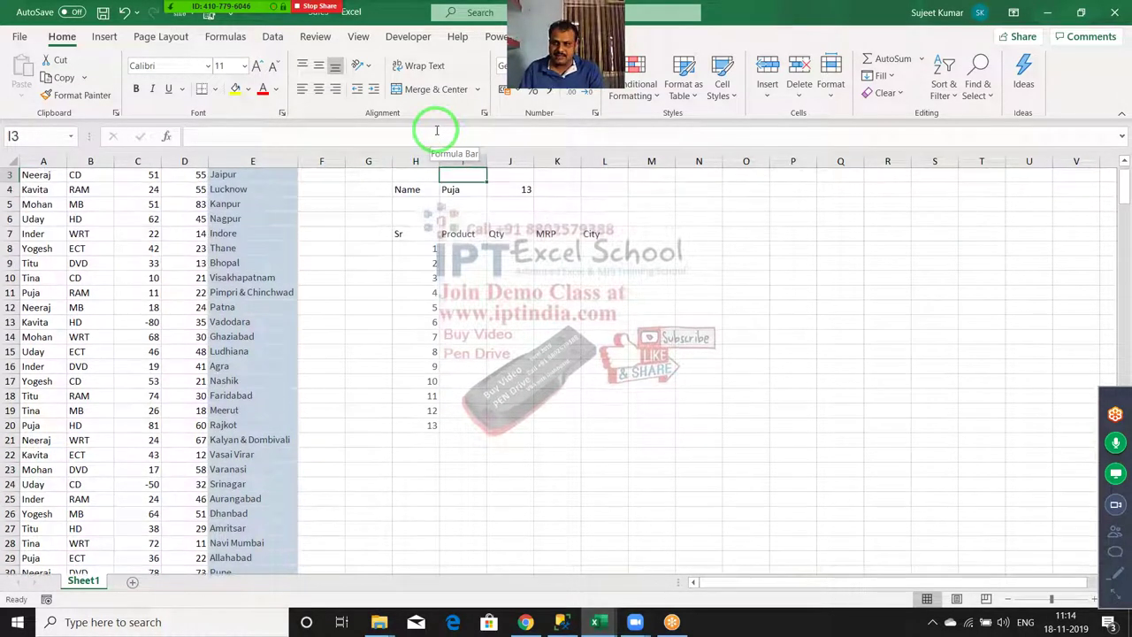
key("Down")
type("Moha")
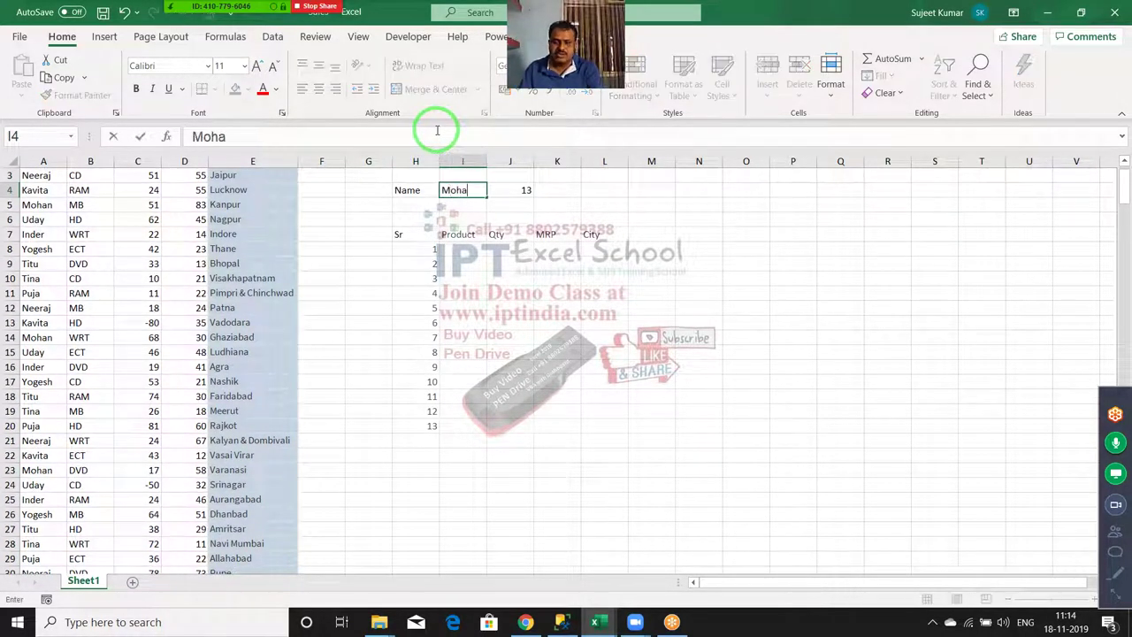
type("n")
key("Return")
key("Up")
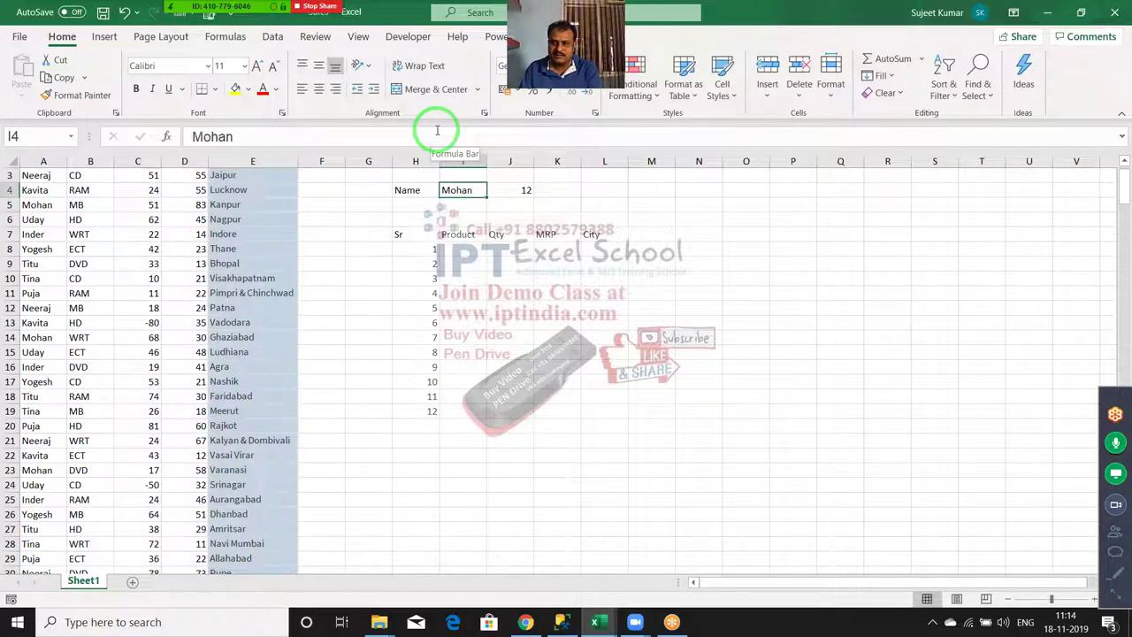
type("Titu")
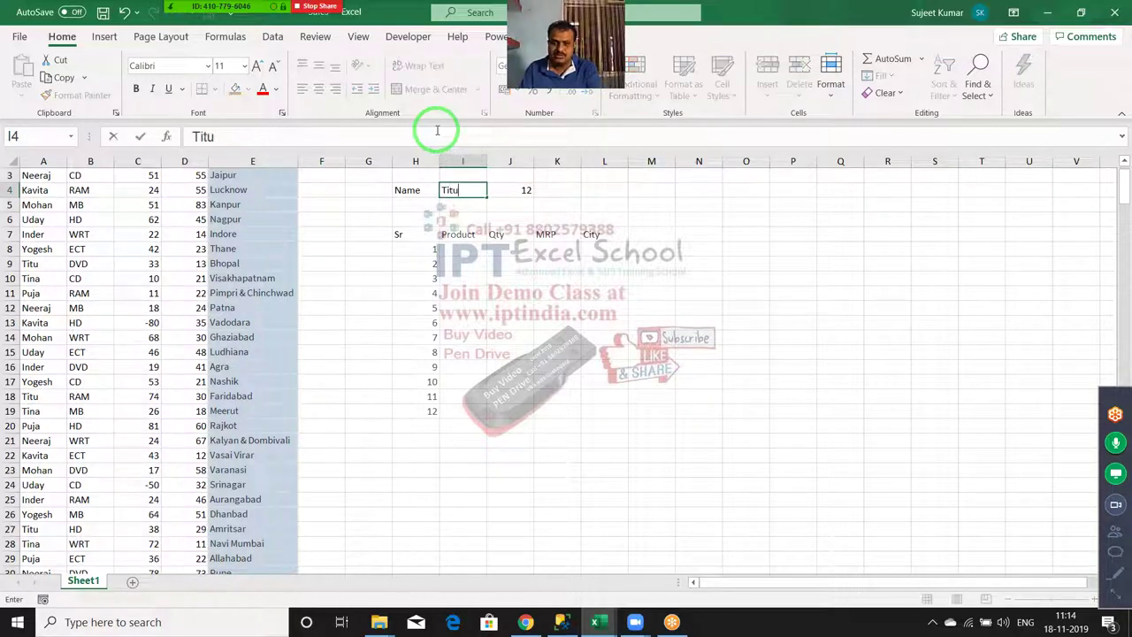
key("Return")
key("Up")
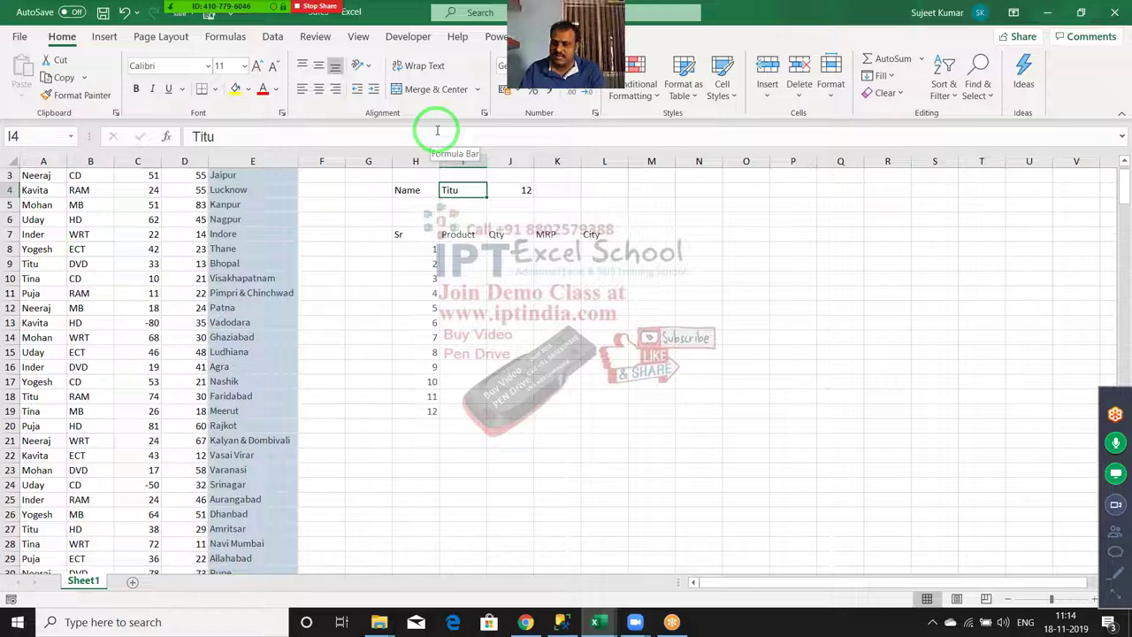
Replace Inder in row 25 and Puja in row 29 with Titu
left_click(58, 499)
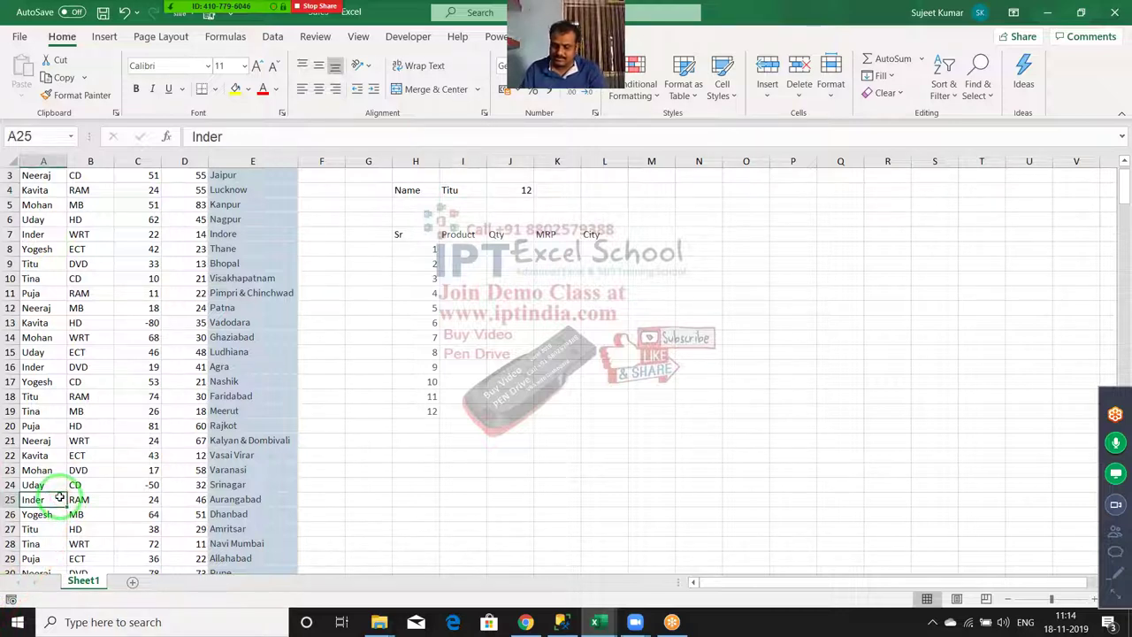
type("Titu")
key("Return")
key("Return")
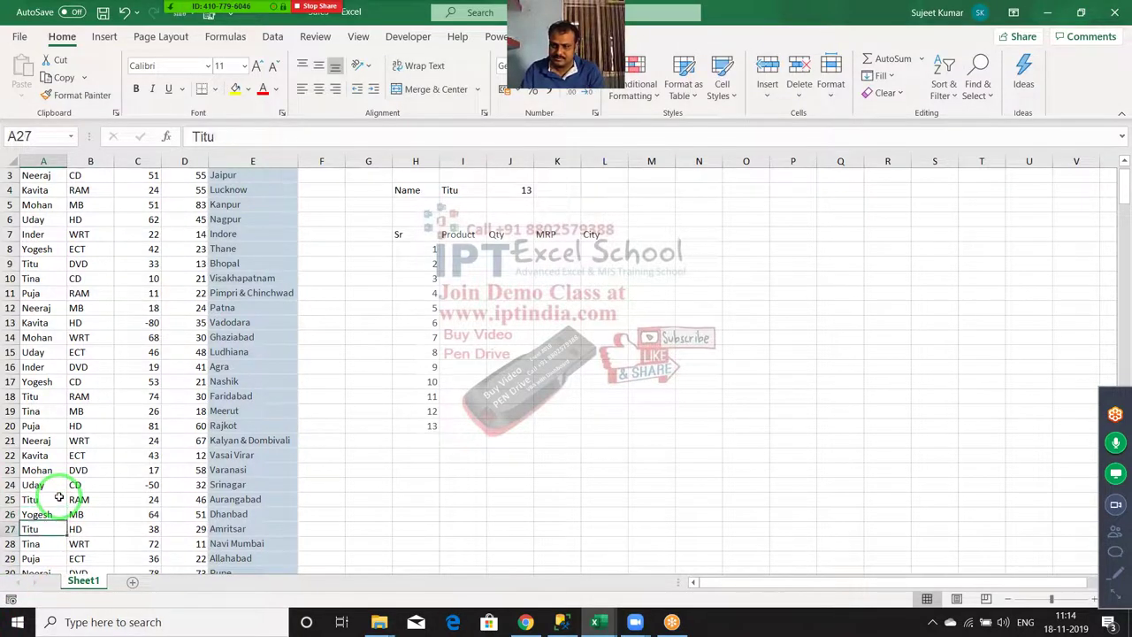
key("Down")
key("Down")
type("T")
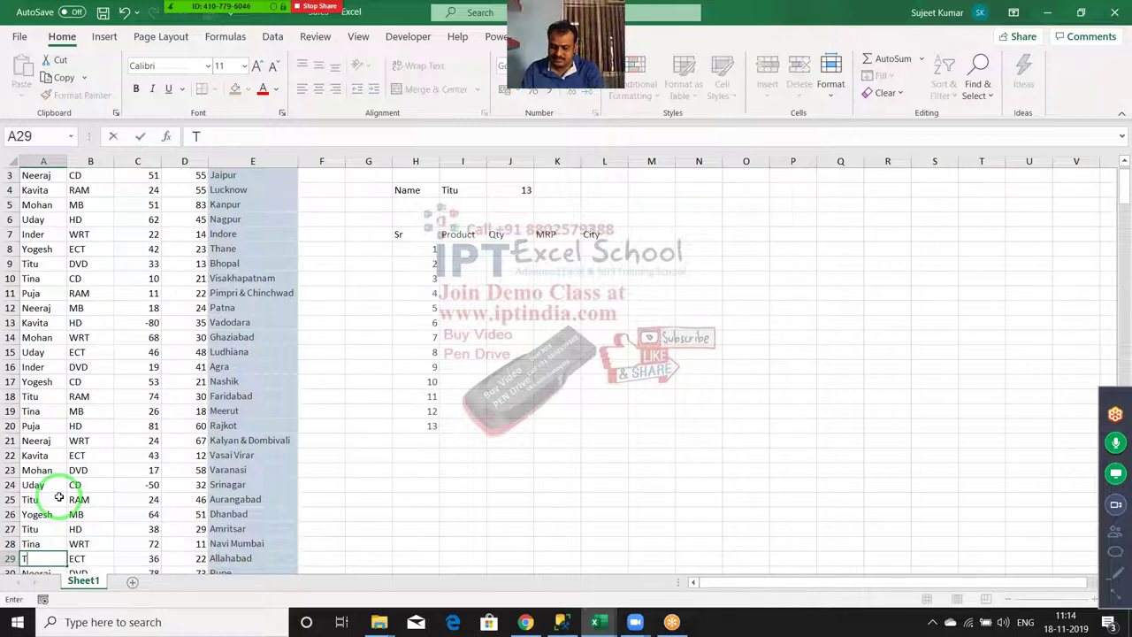
type("itu")
key("Return")
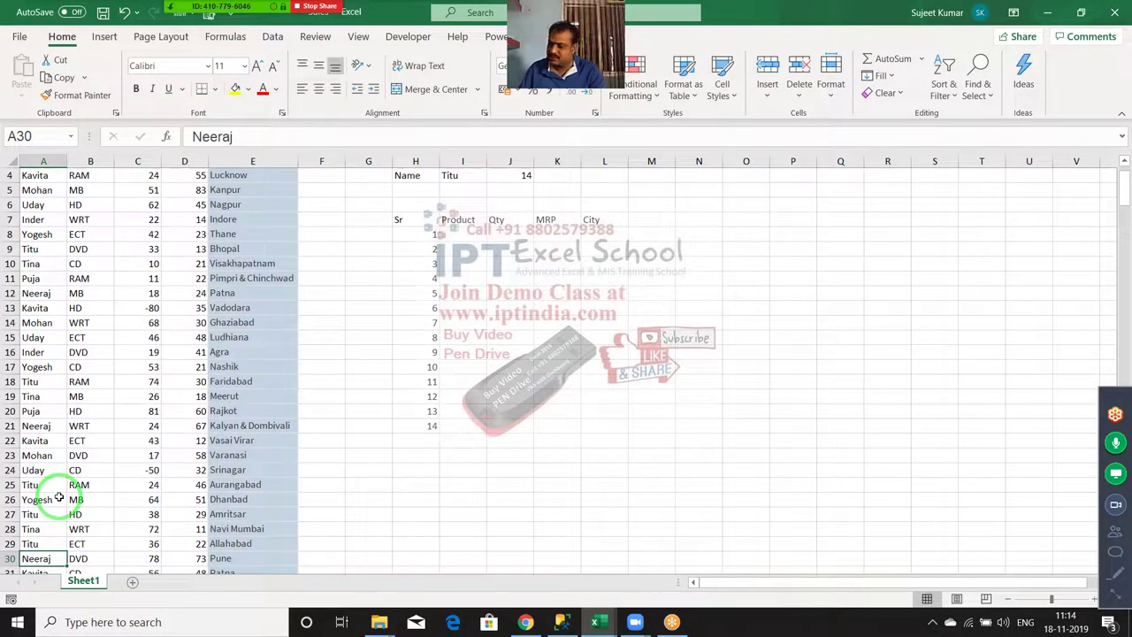
key("Up")
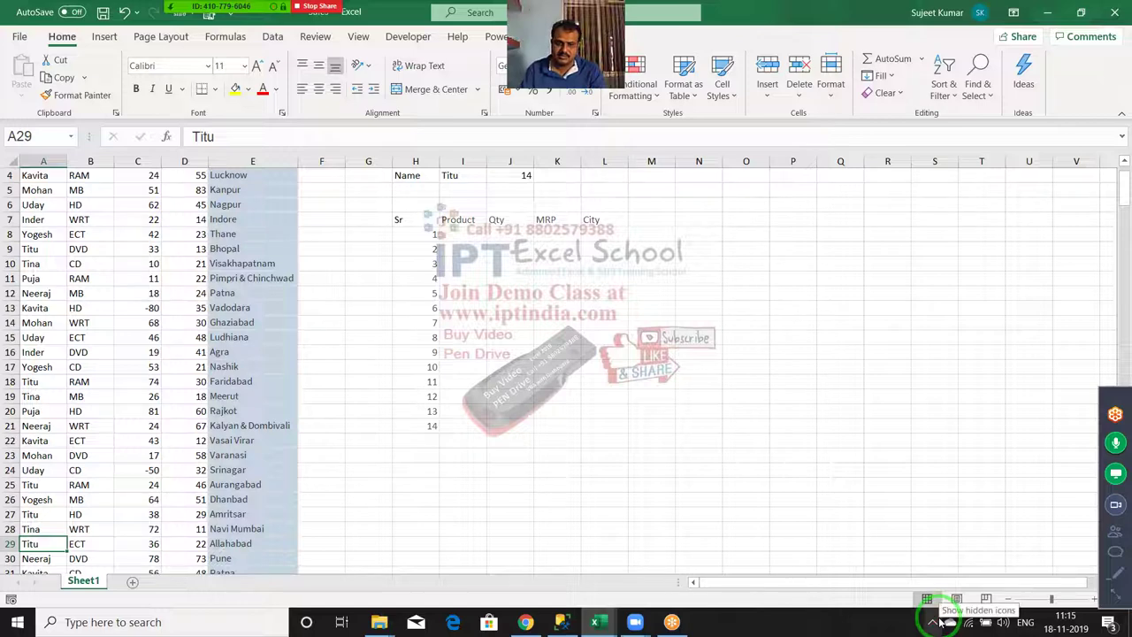
left_click(447, 381)
left_click(417, 425)
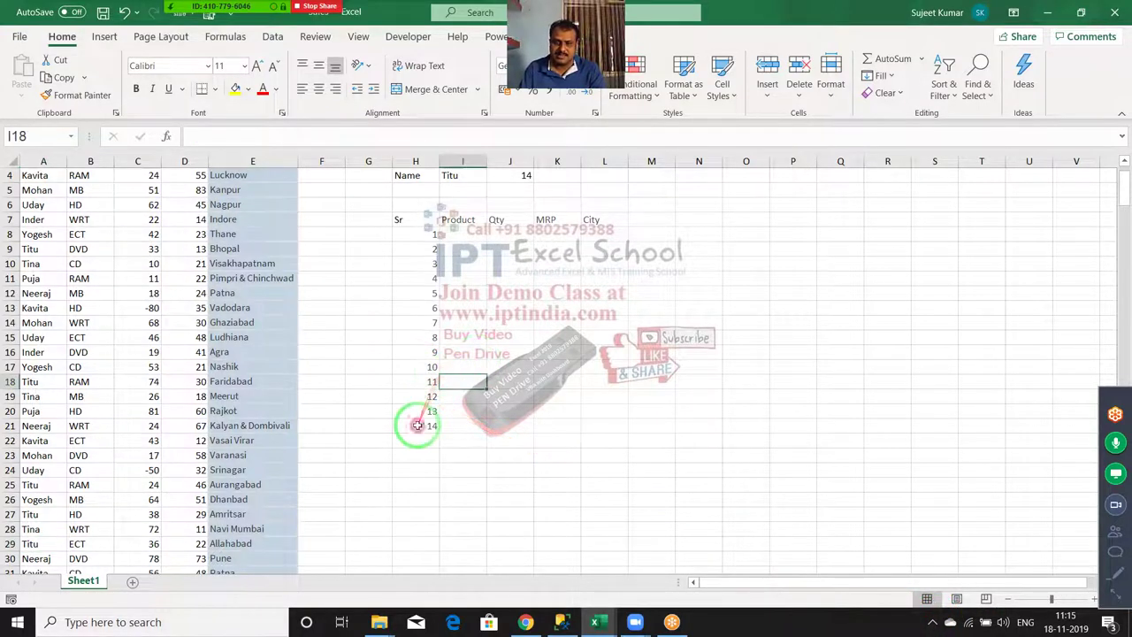
left_click(424, 485)
left_click(428, 529)
left_click(429, 543)
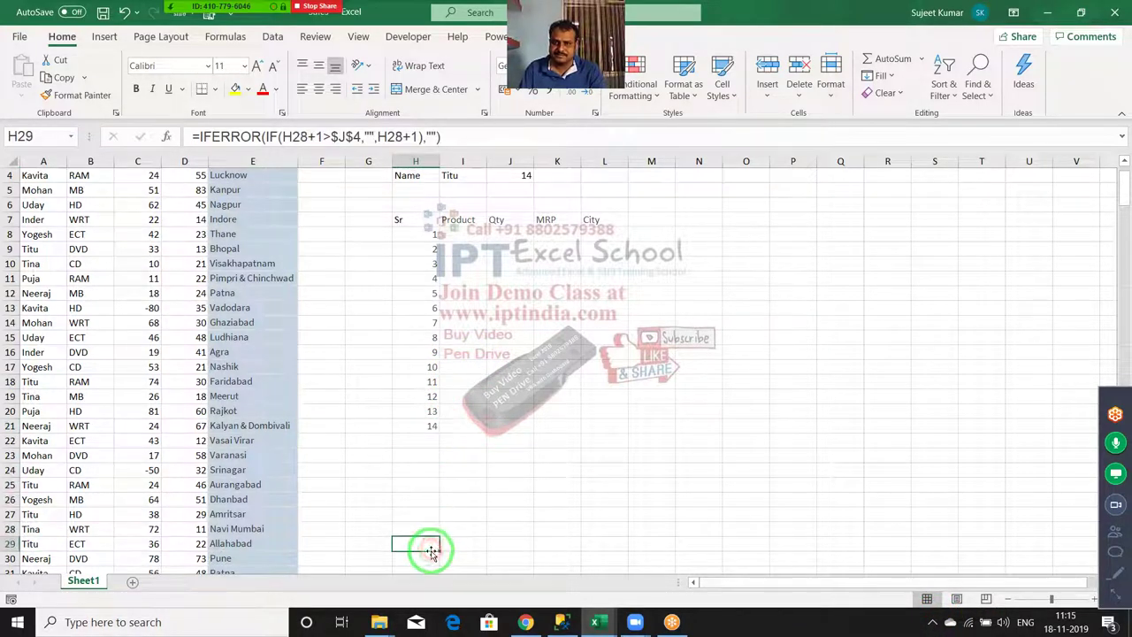
left_click(411, 307)
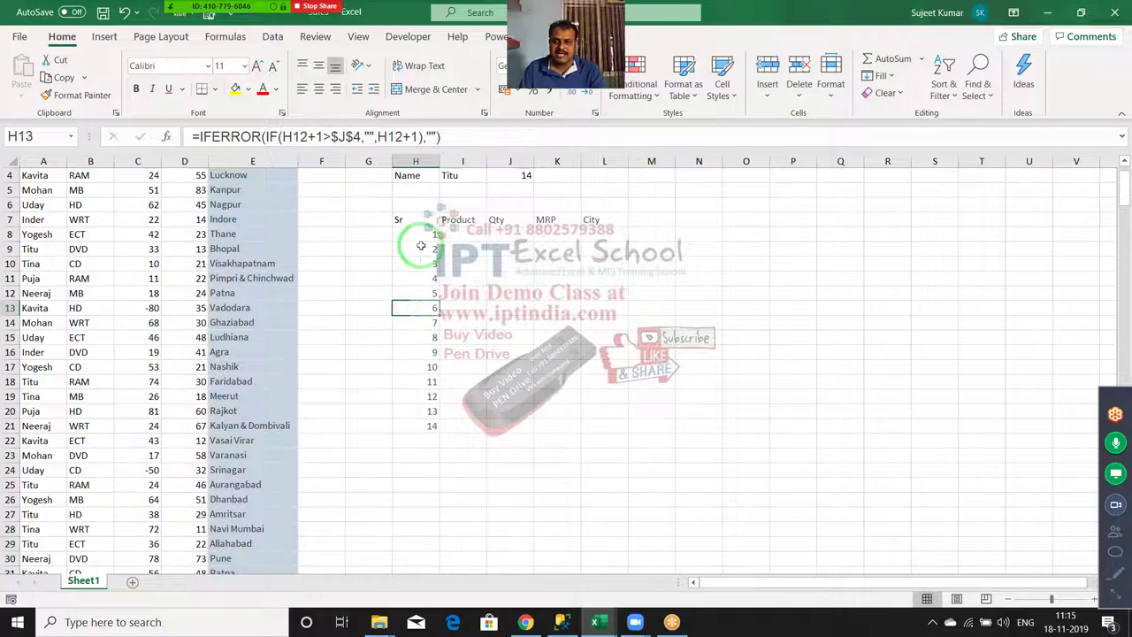
left_click(425, 249)
scroll(1093, 530, "up", 1)
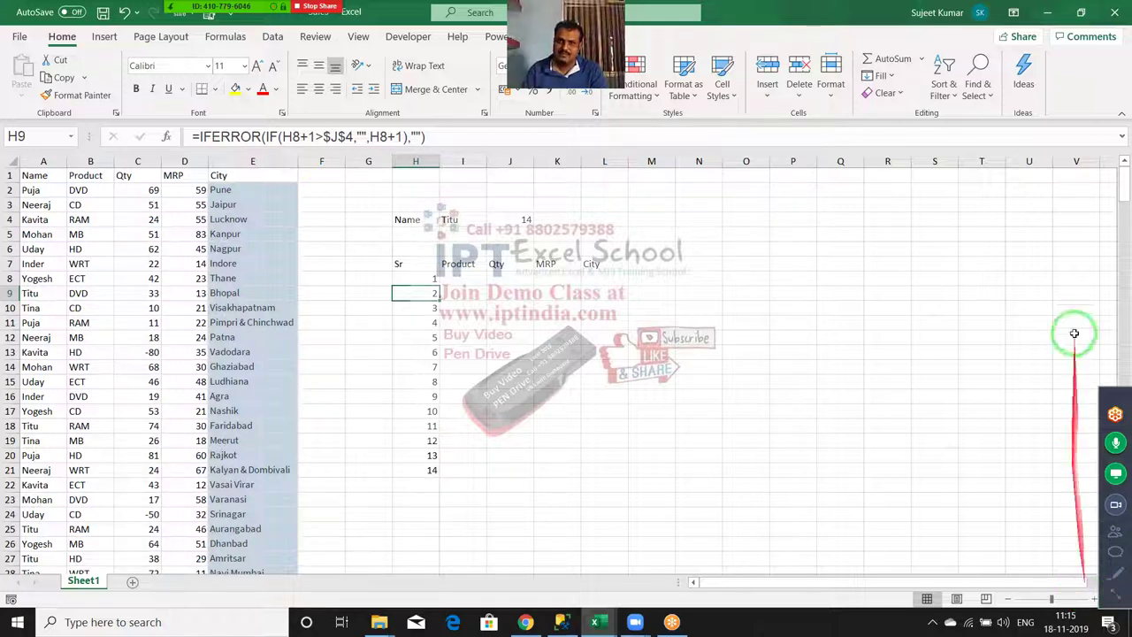
left_click_drag(177, 232, 471, 314)
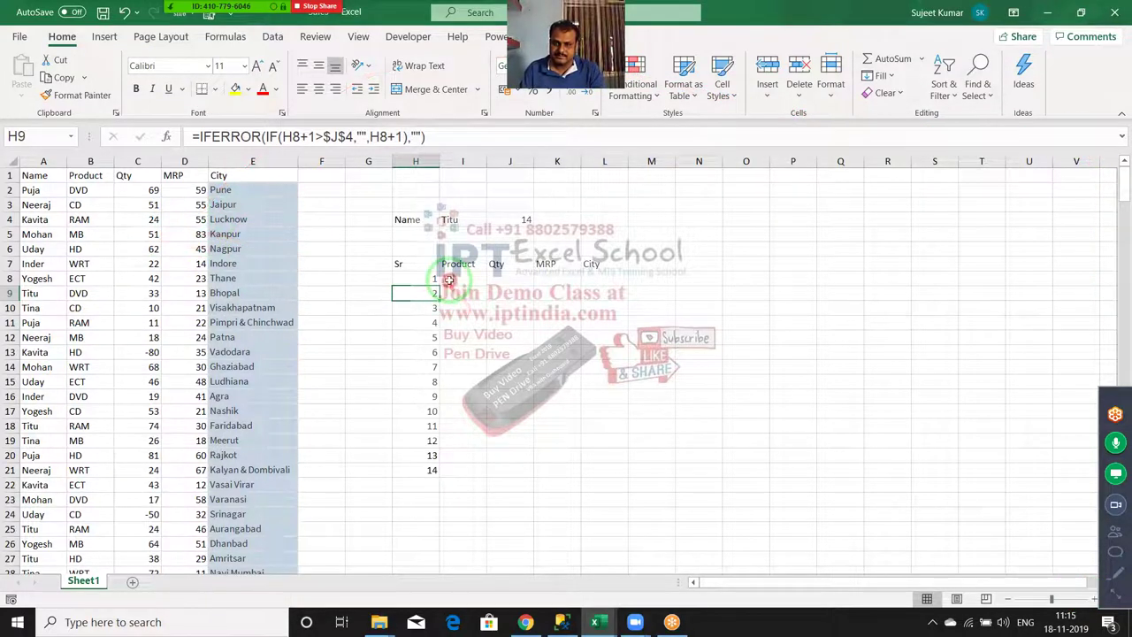
left_click(464, 218)
left_click(546, 213)
left_click(522, 218)
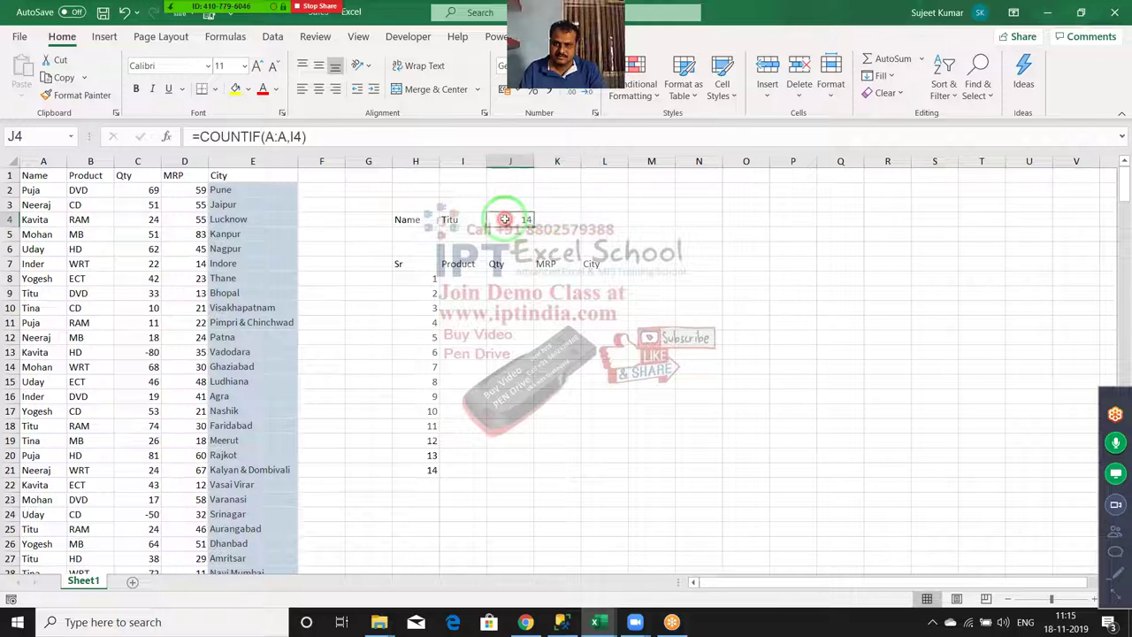
left_click(466, 282)
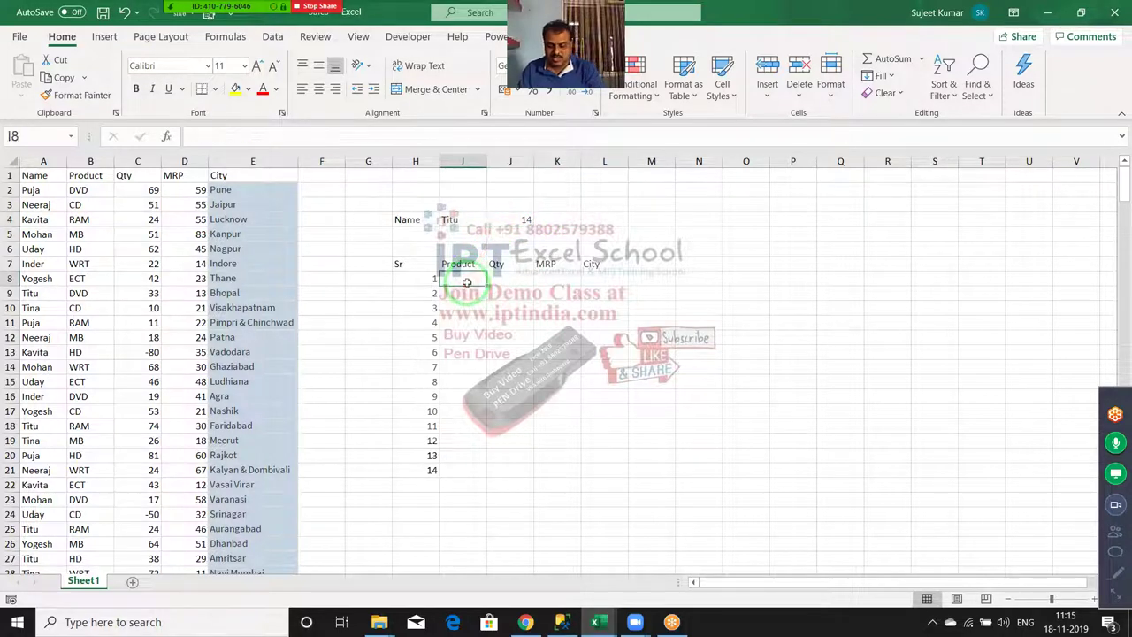
type("=vl")
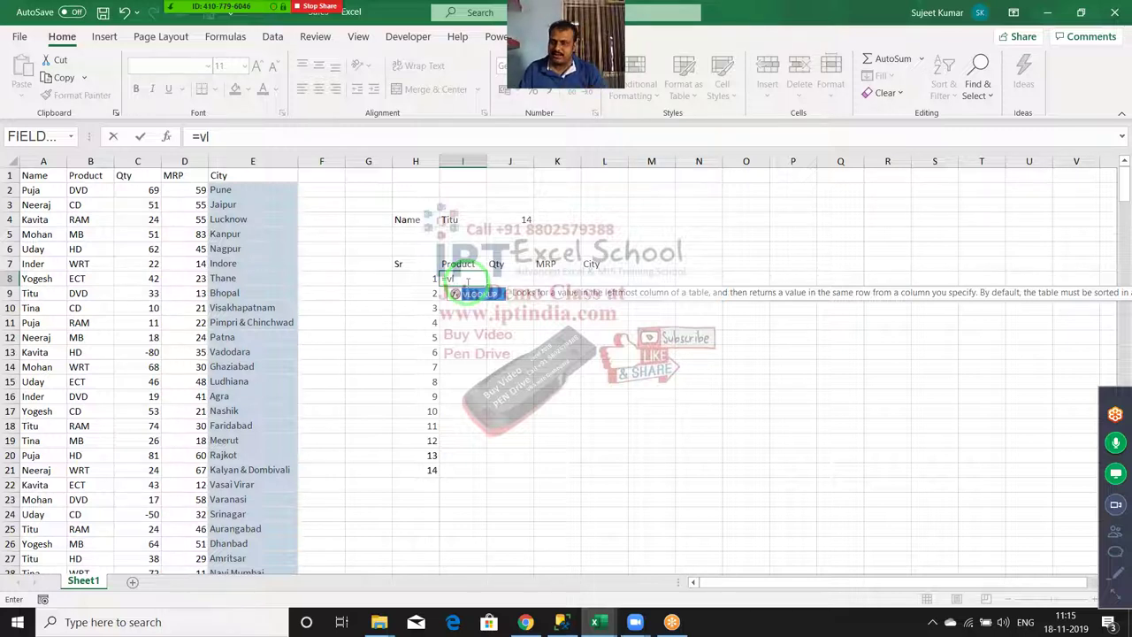
key("Escape")
key("Escape")
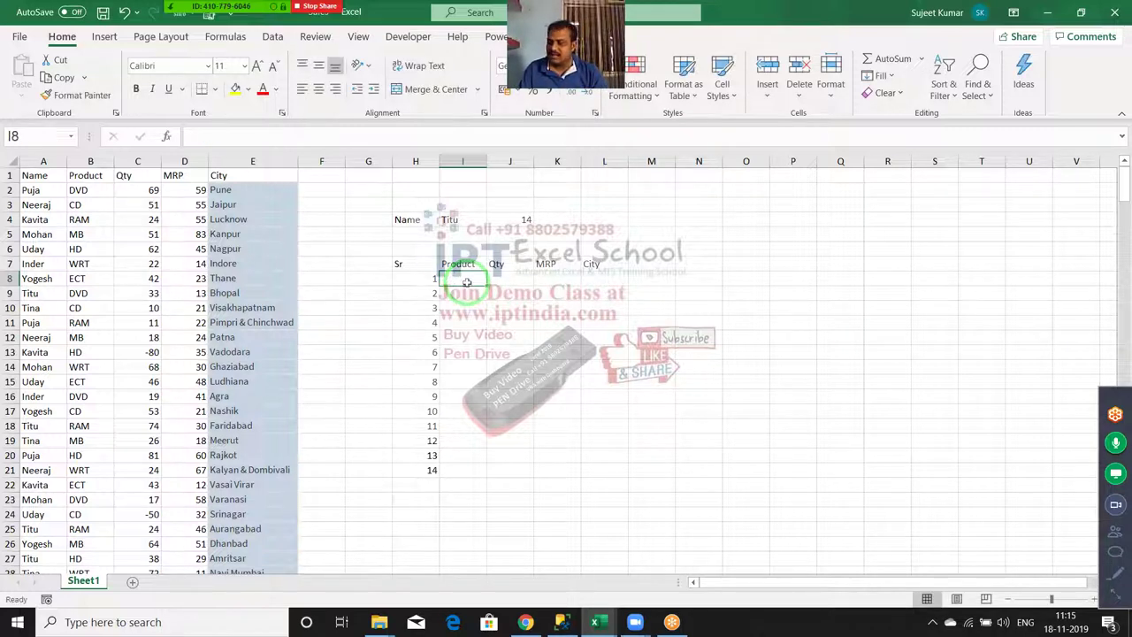
key("Left")
key("Left")
key("Left")
key("Left")
key("Left")
key("Left")
key("Left")
key("Left")
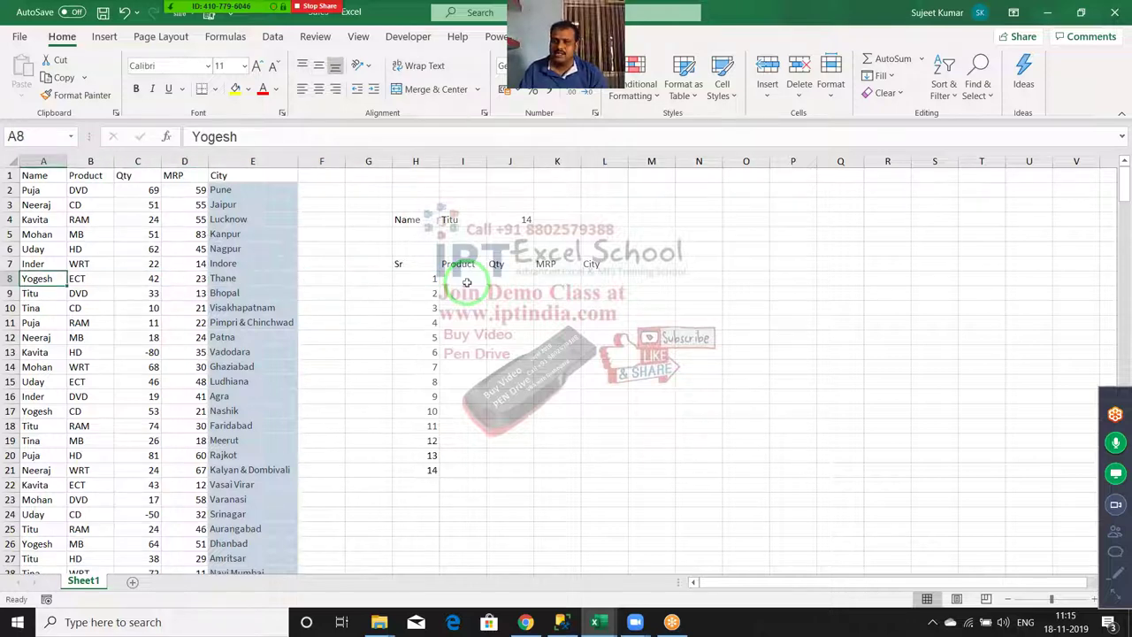
Insert a new column before Name and give it the header ID
key("ctrl+space")
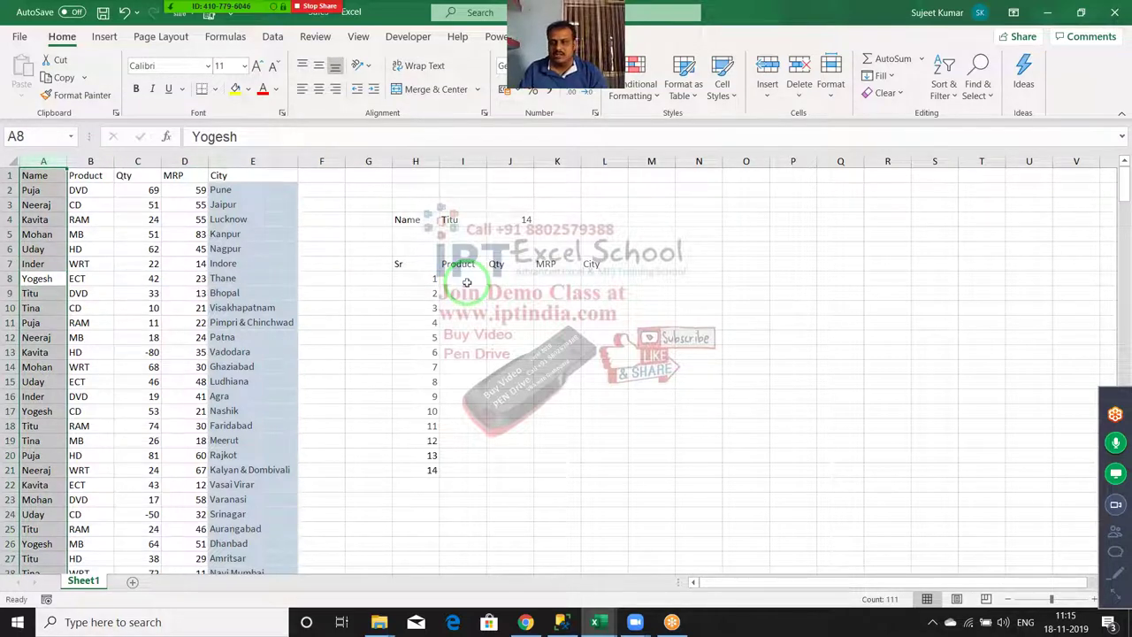
key("ctrl+shift+plus")
key("Up")
key("Up")
key("Up")
key("Up")
key("Up")
key("Up")
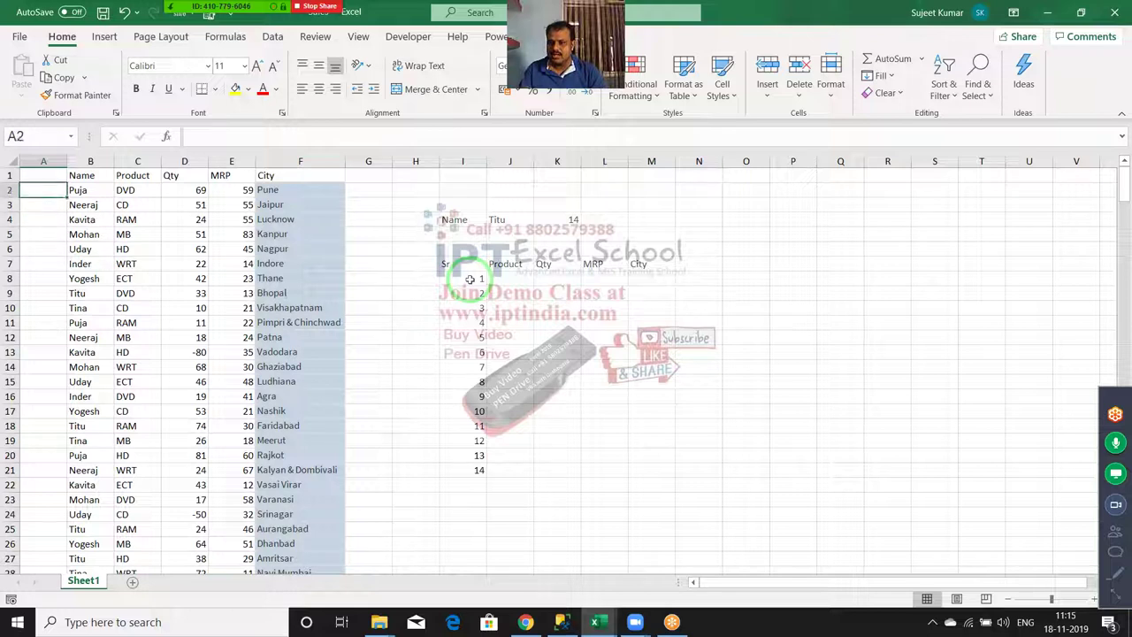
key("Up")
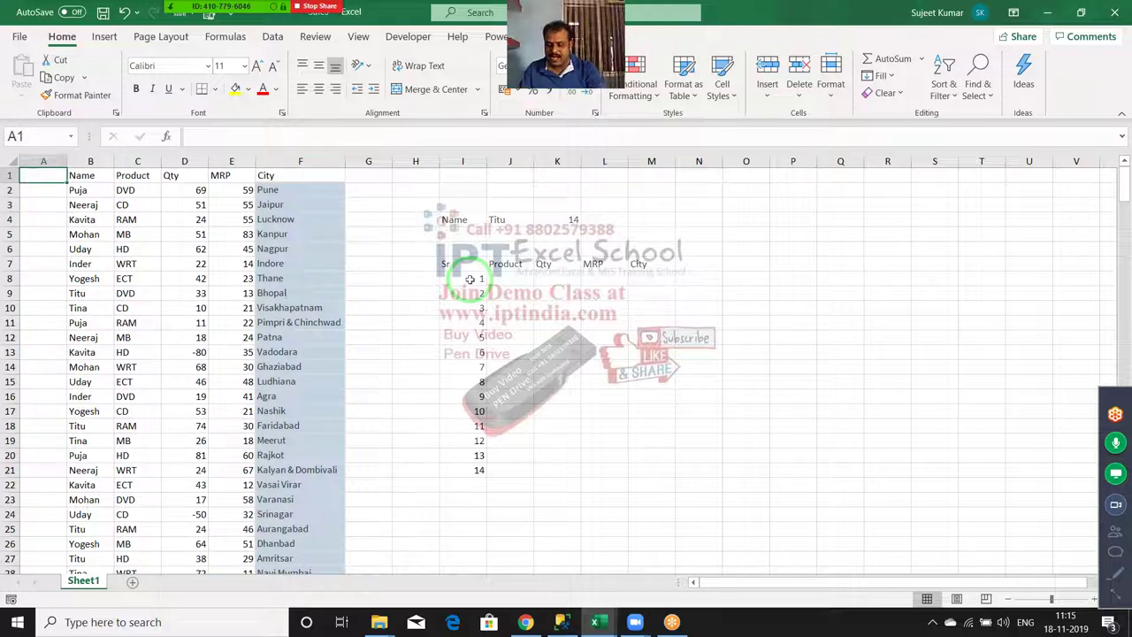
type("ID")
key("Return")
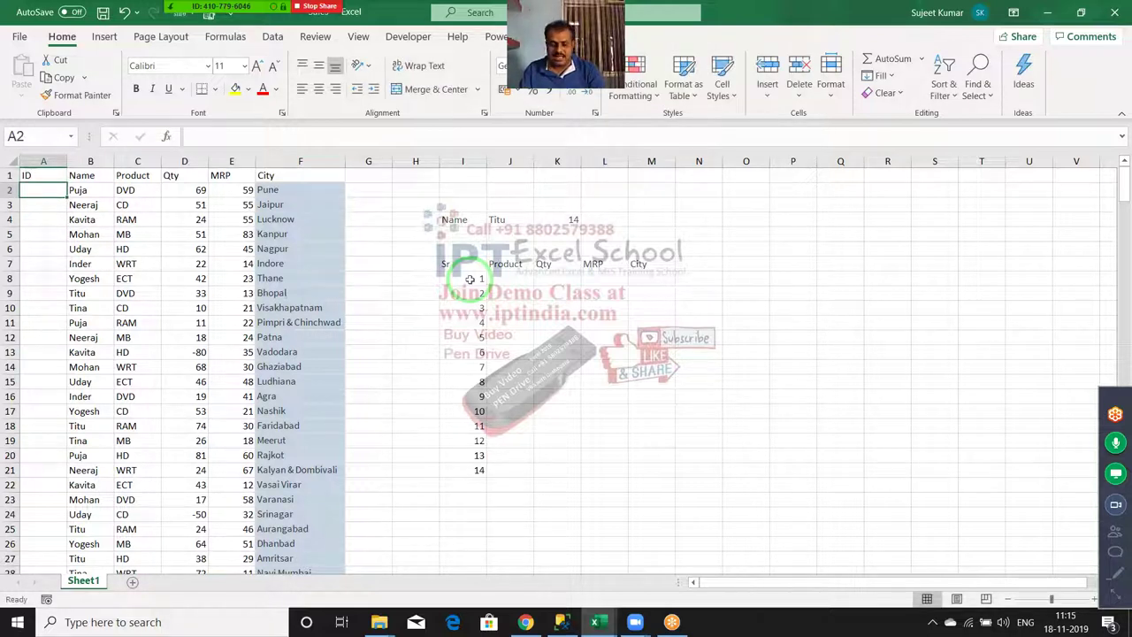
Enter =COUNTIF(B2:B2,B2) in A2 and review the formula
type("=cou")
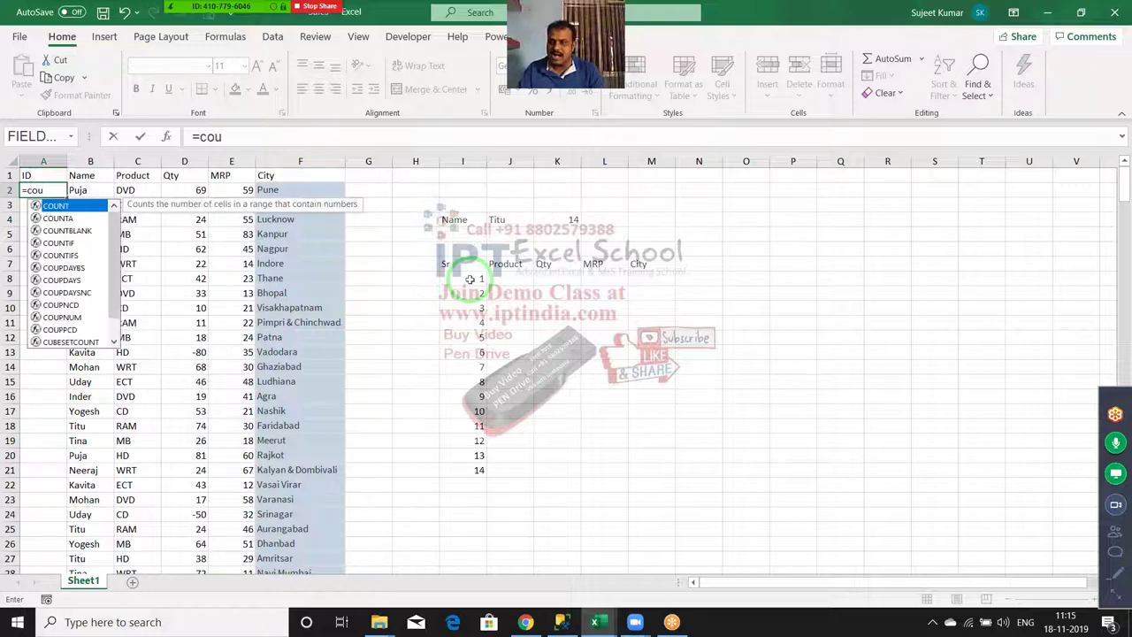
key("Down")
key("Down")
key("Down")
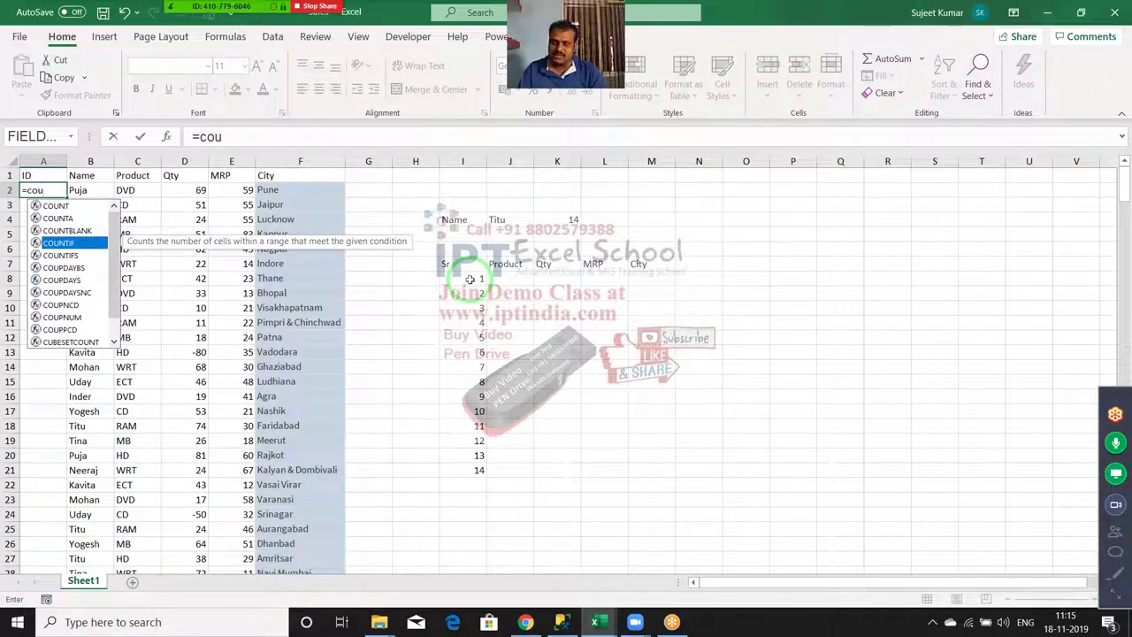
key("Tab")
key("Right")
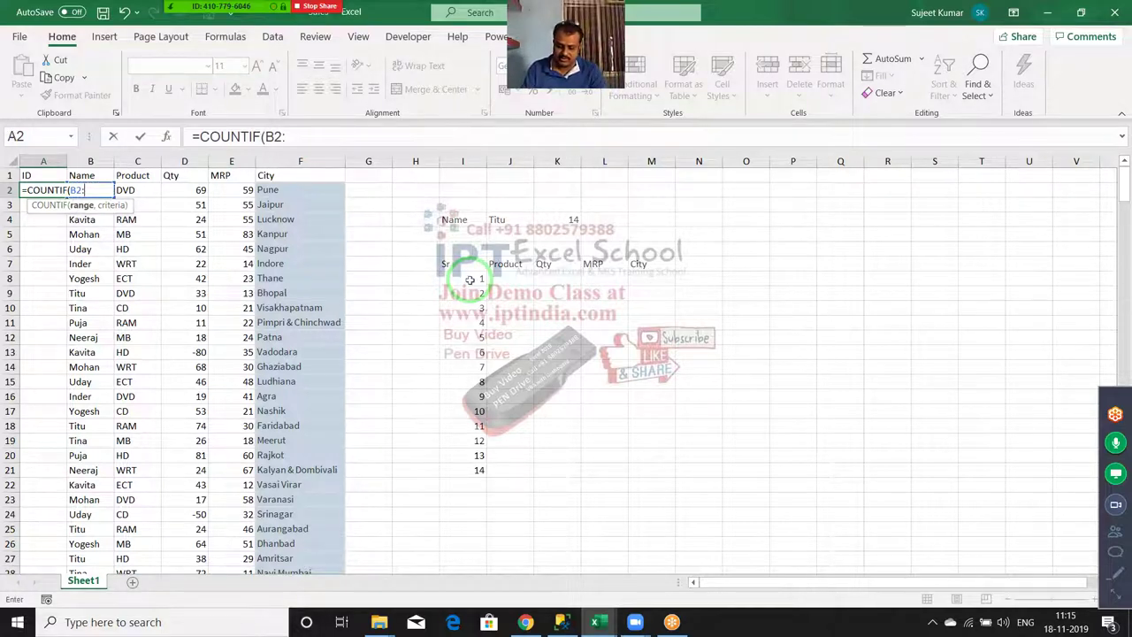
type("b2")
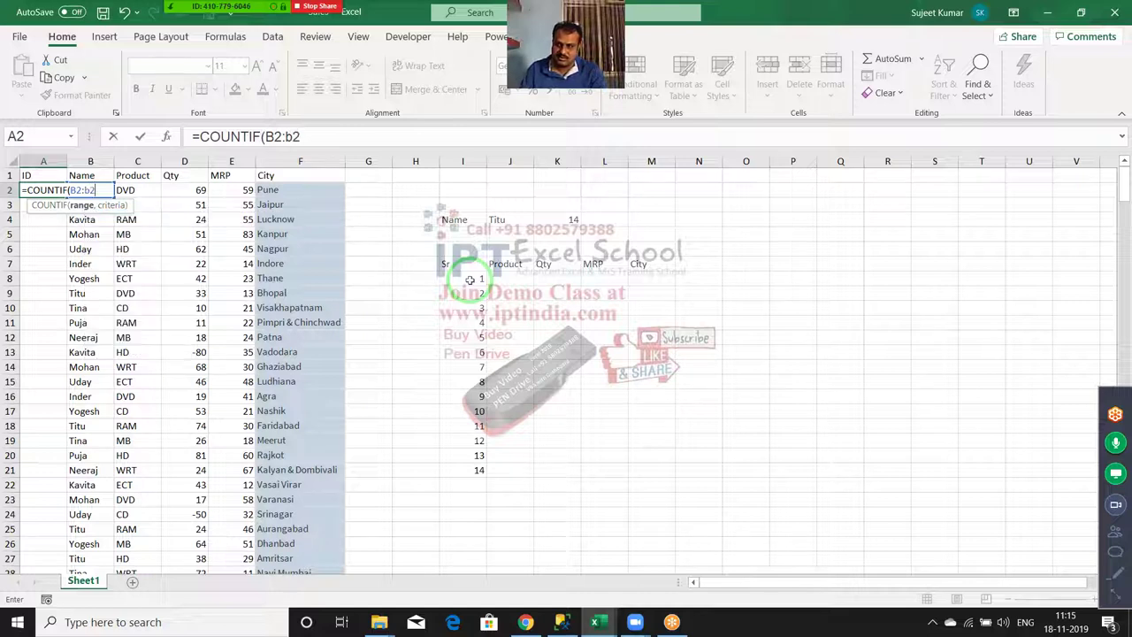
type(",b")
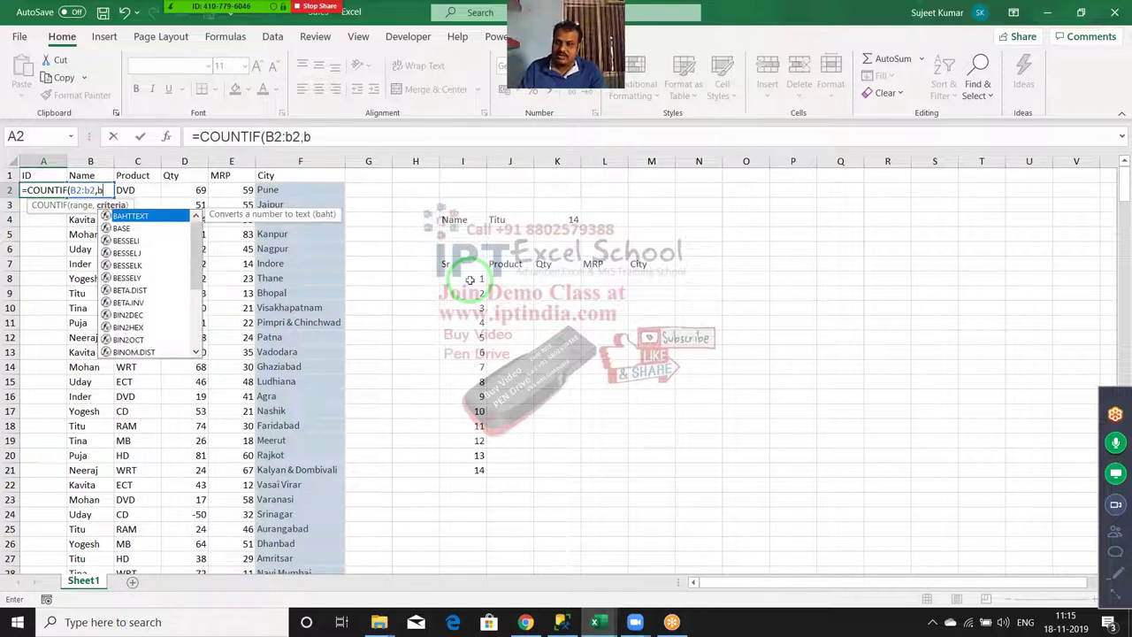
type("2")
key("Return")
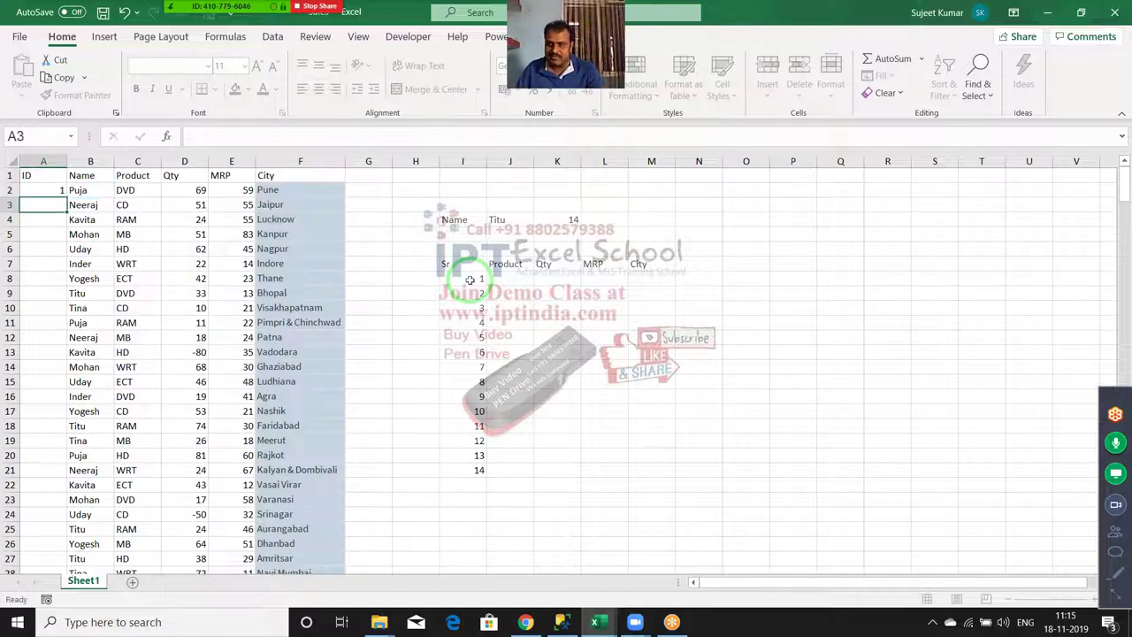
key("Up")
key("F2")
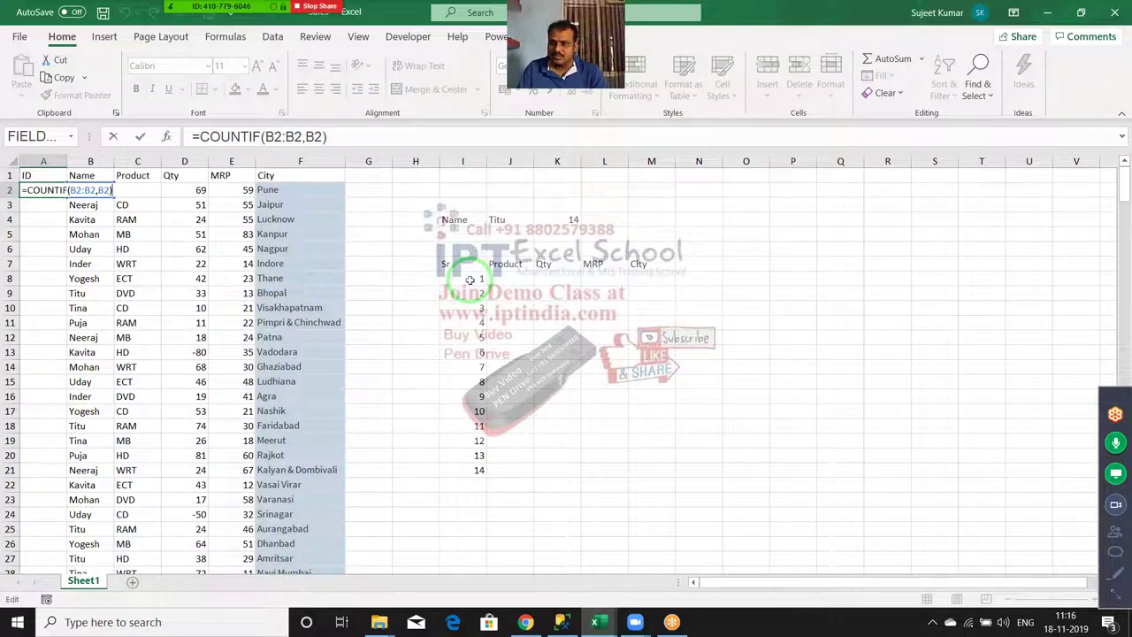
key("Escape")
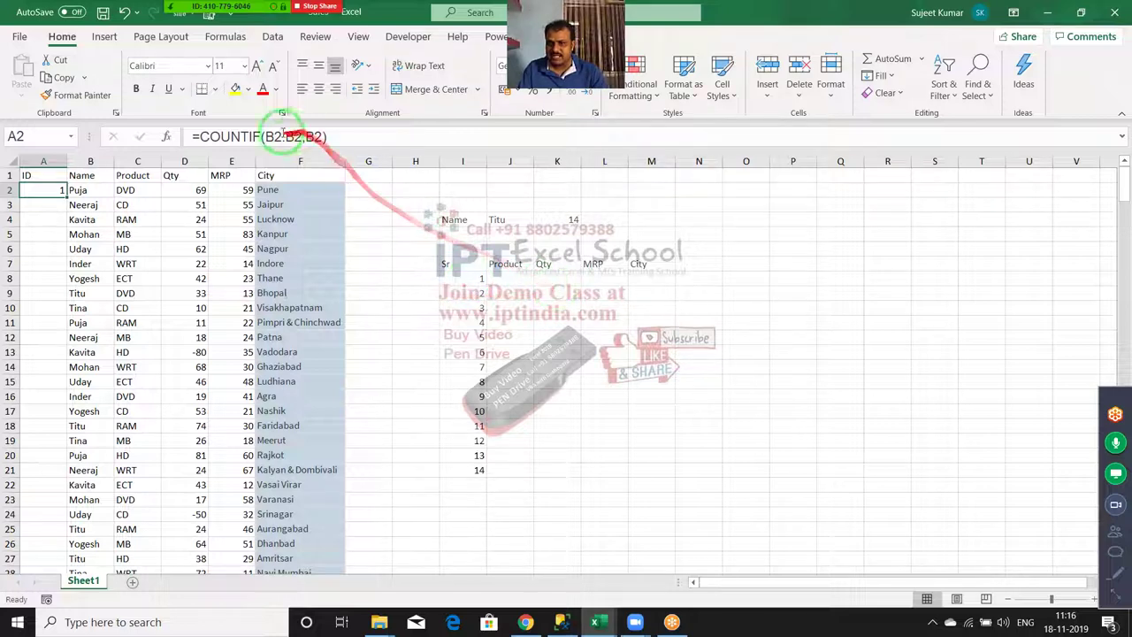
Anchor A2's formula as =COUNTIF($B$2:B2,B2) and fill it down to row 111
left_click(272, 138)
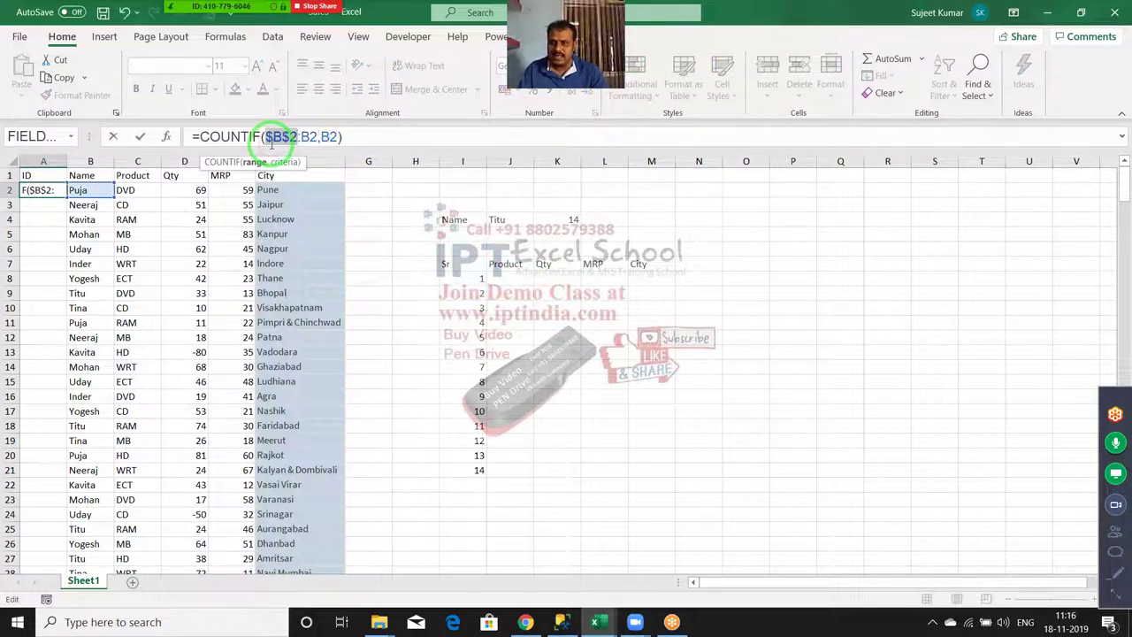
key("Return")
key("Right")
key("ctrl+Down")
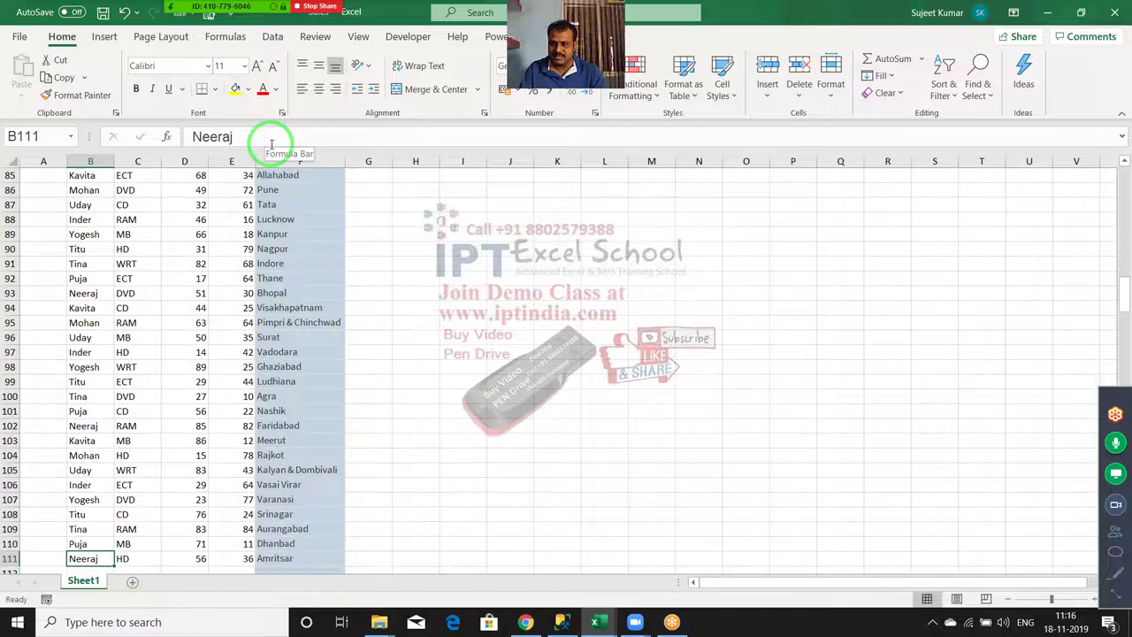
key("Left")
key("ctrl+shift+Up")
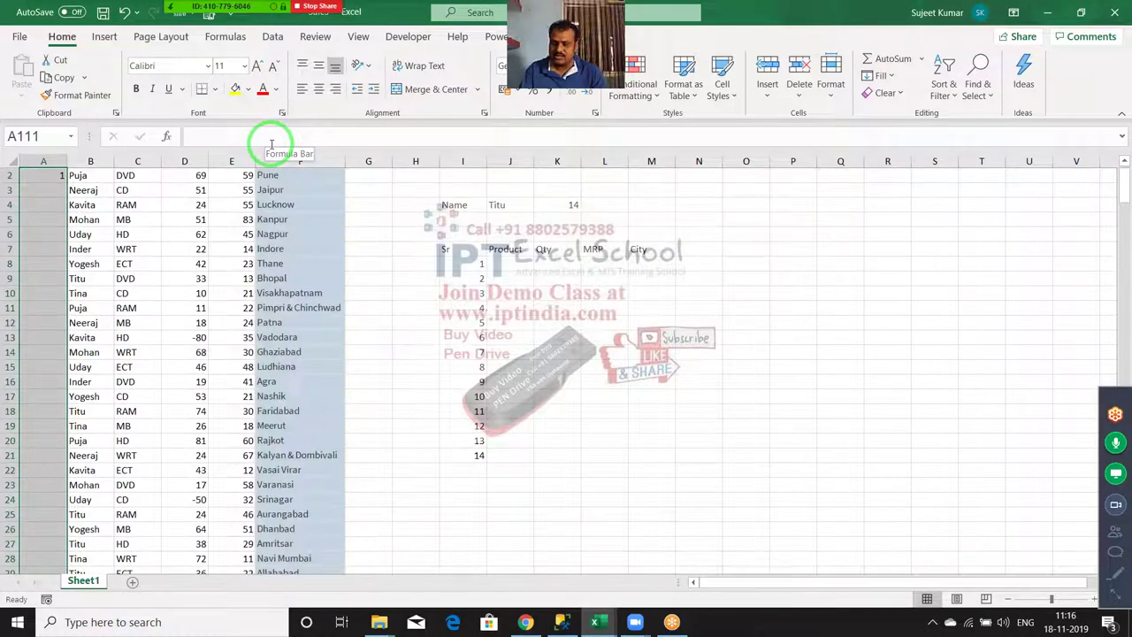
key("ctrl+d")
Check the running counts, then turn on AutoFilter for the table headers
key("ctrl+Home")
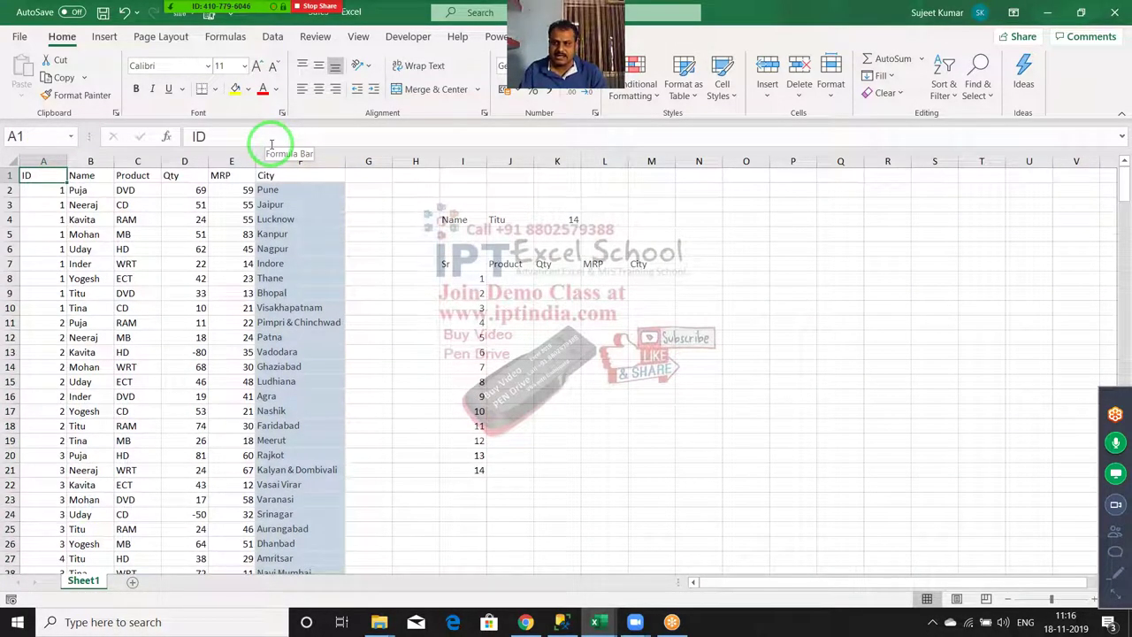
key("Down")
key("Down")
key("Down")
key("Down")
key("Down")
key("Down")
key("Down")
key("Down")
key("Down")
key("Down")
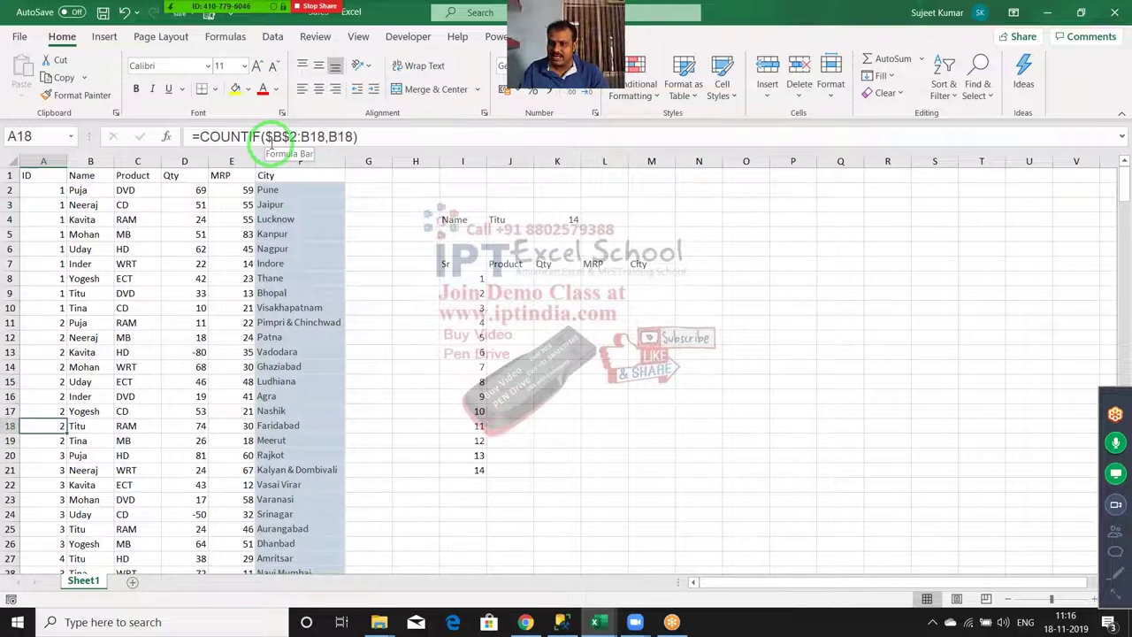
key("Up")
key("Up")
key("Up")
key("Up")
key("Up")
key("ctrl+Home")
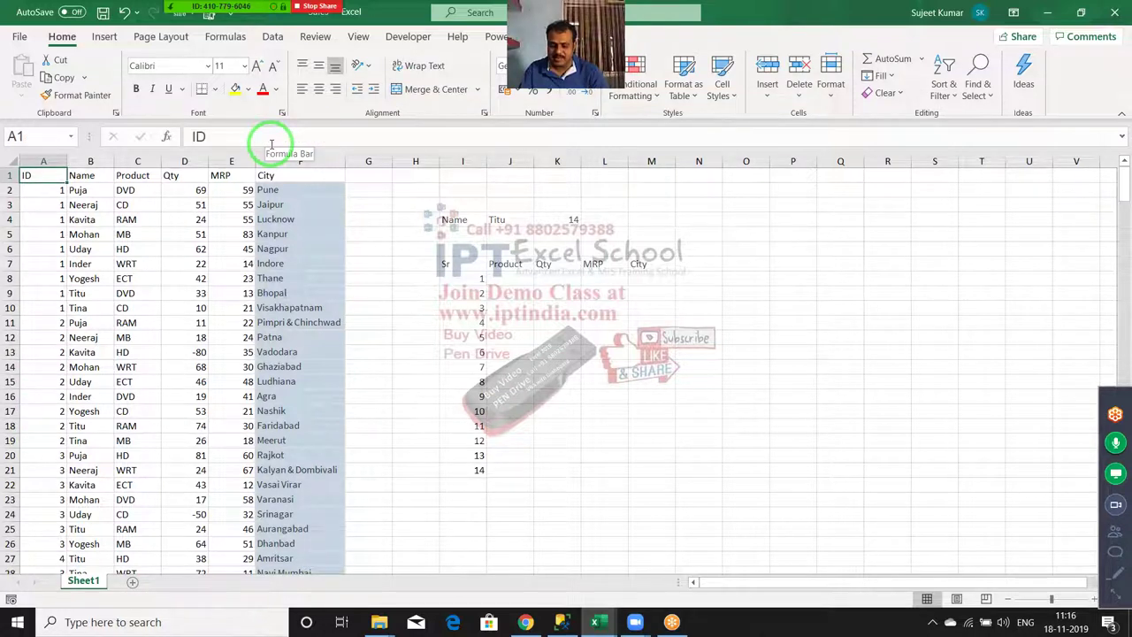
key("ctrl+shift+l")
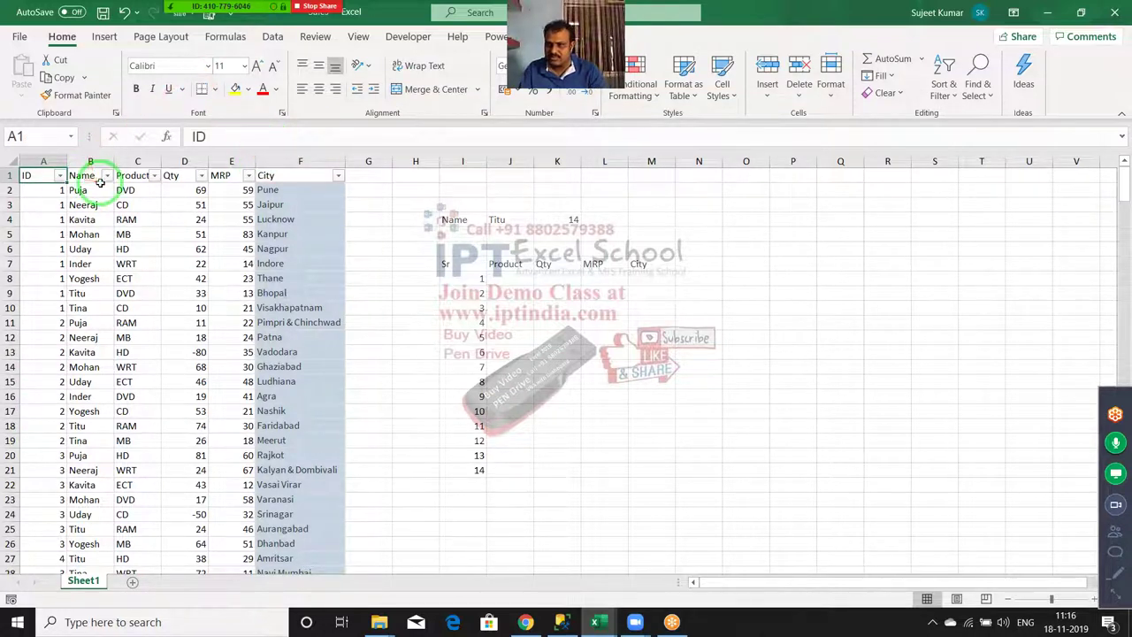
Filter the Name column to Inder only and check the counts run 1–11
left_click(106, 176)
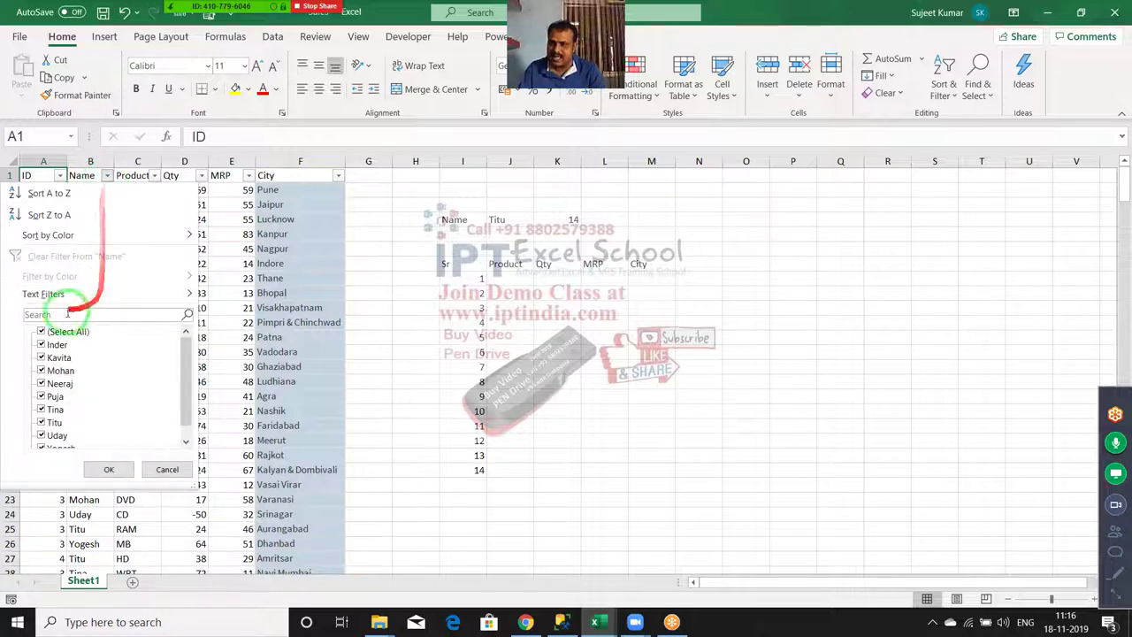
left_click(41, 332)
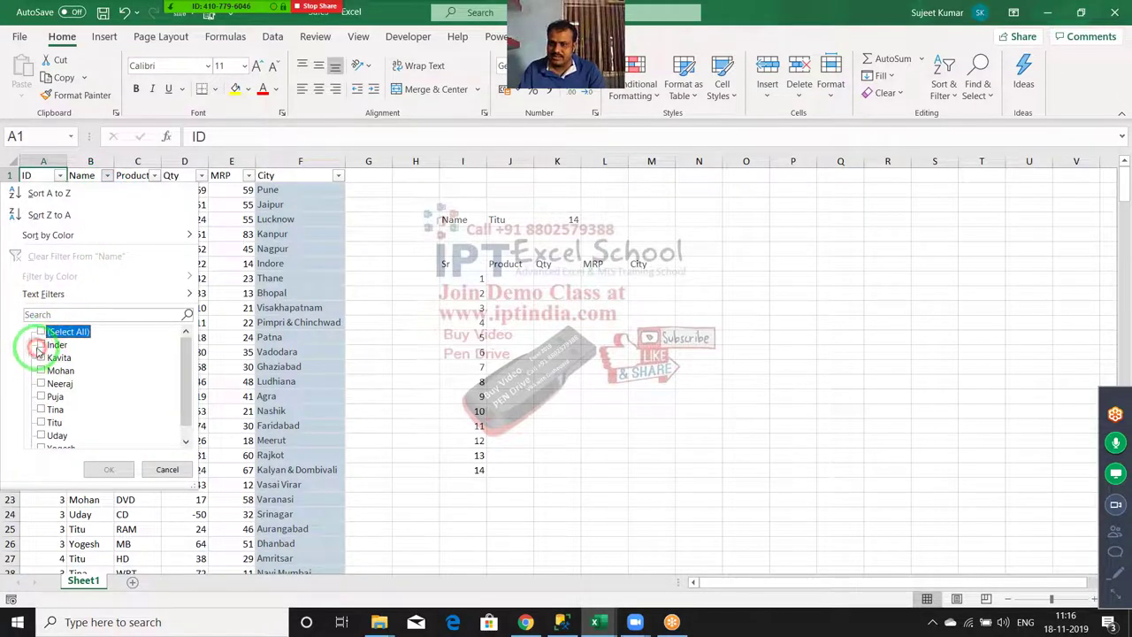
left_click(41, 345)
left_click(112, 474)
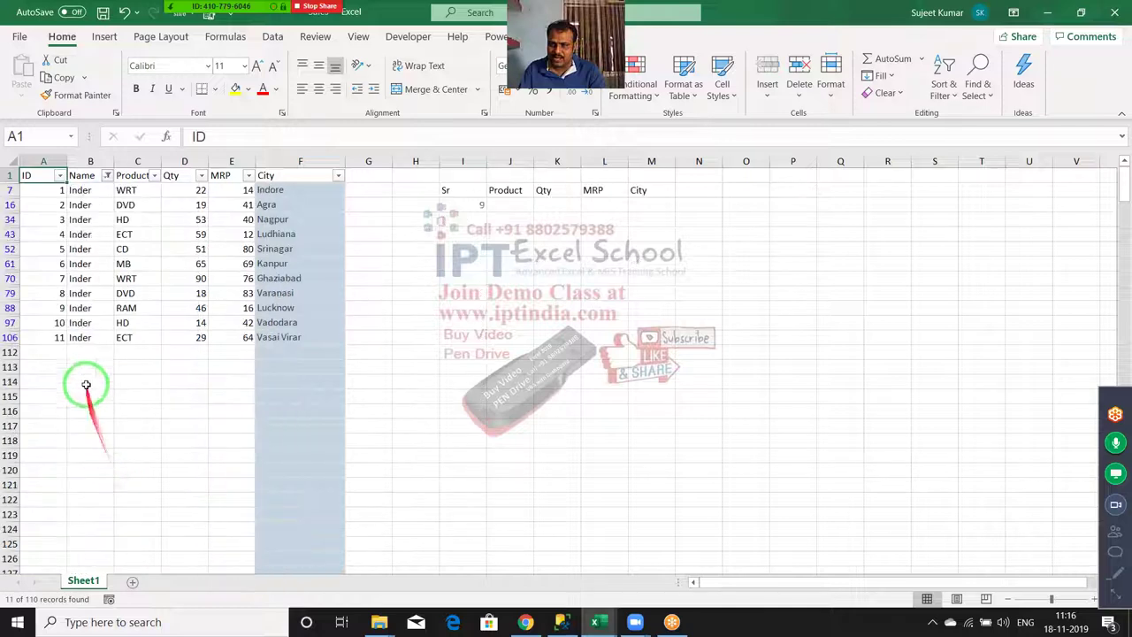
left_click(53, 197)
left_click_drag(53, 196, 51, 337)
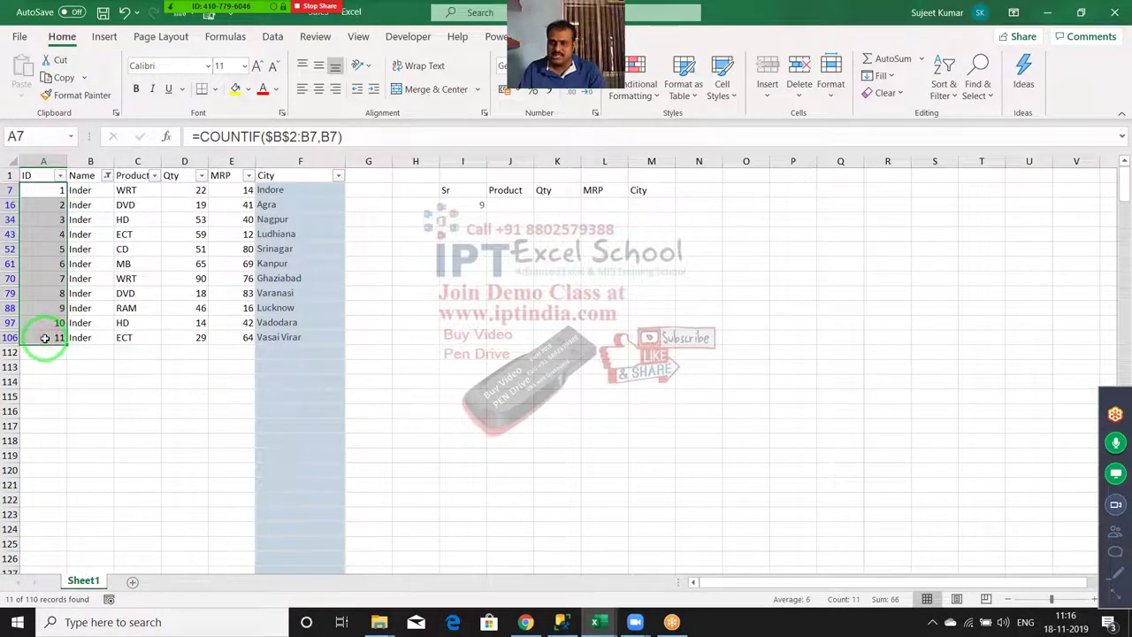
left_click(77, 248)
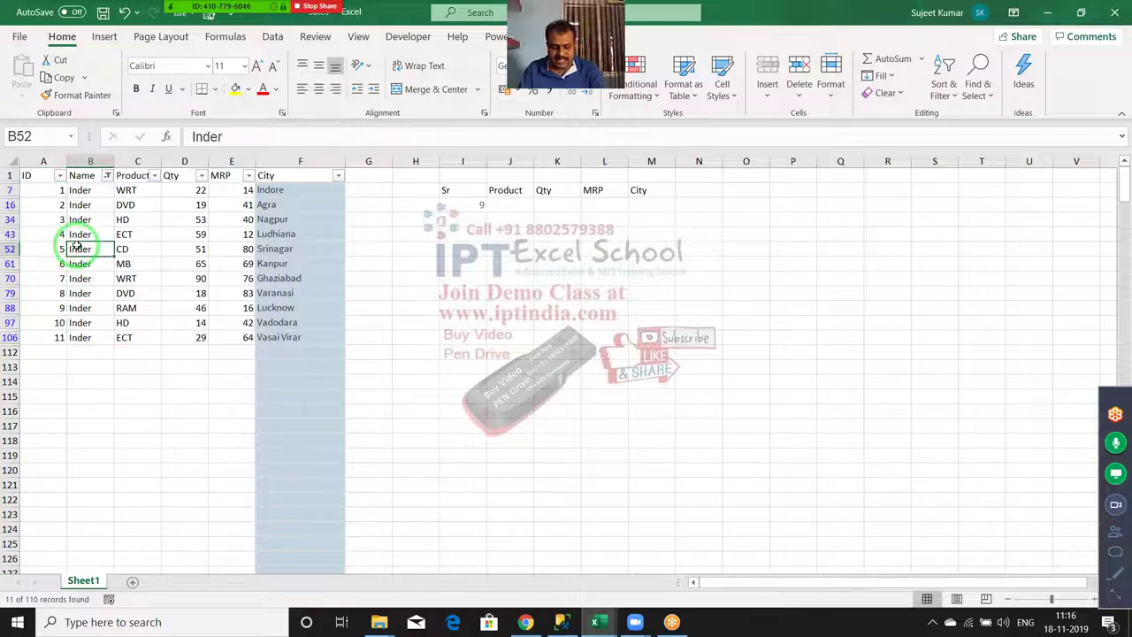
Clear the AutoFilter and review the count formulas starting at A2
key("ctrl+shift+l")
key("Down")
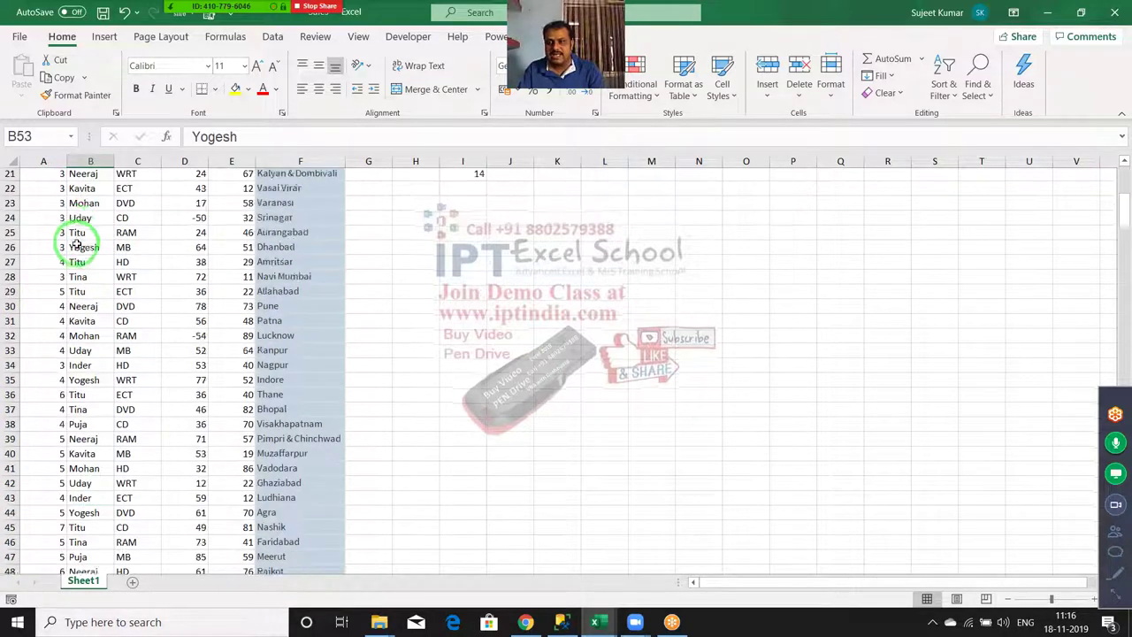
key("ctrl+Up")
key("Left")
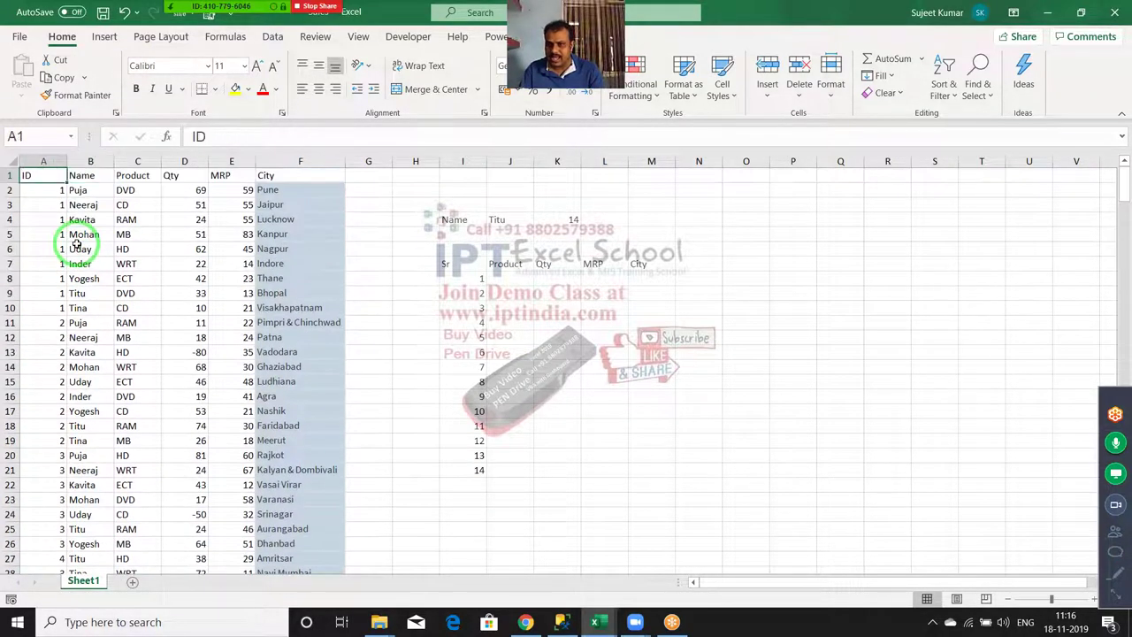
key("Down")
key("Down")
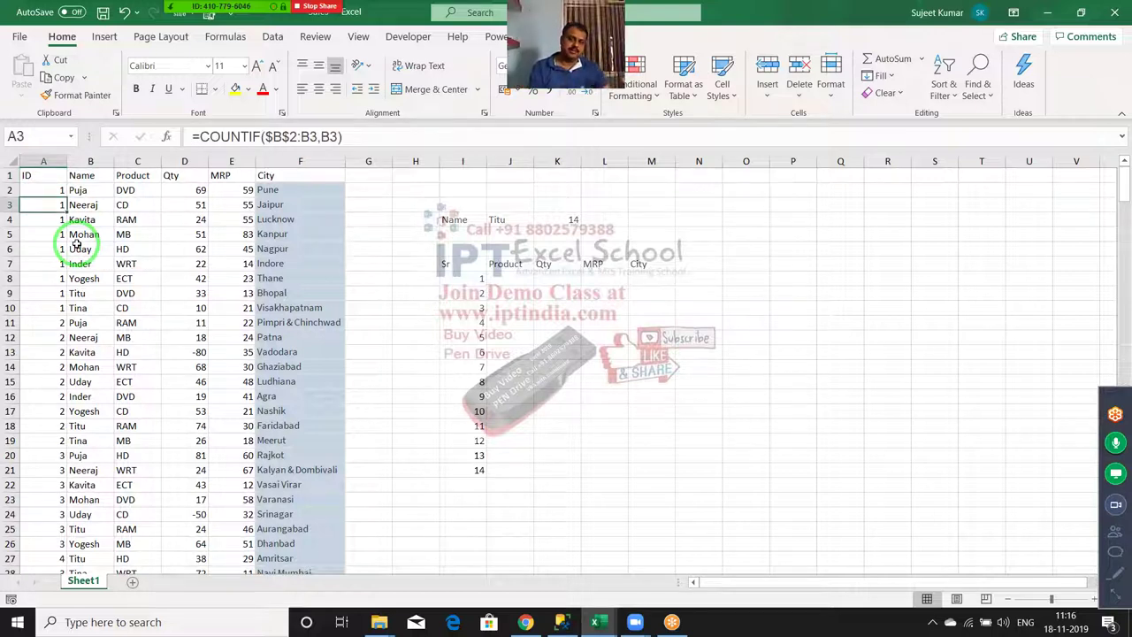
key("Up")
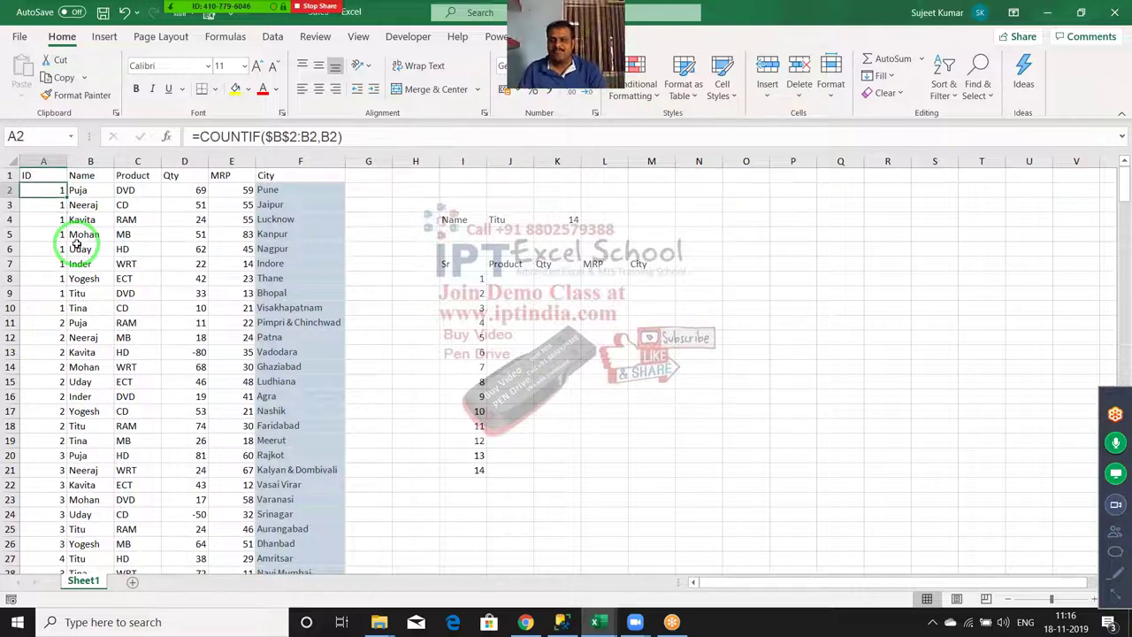
Append &"-"&B2 to A2's COUNTIF formula and fill it down column A
left_click(358, 138)
type("&")
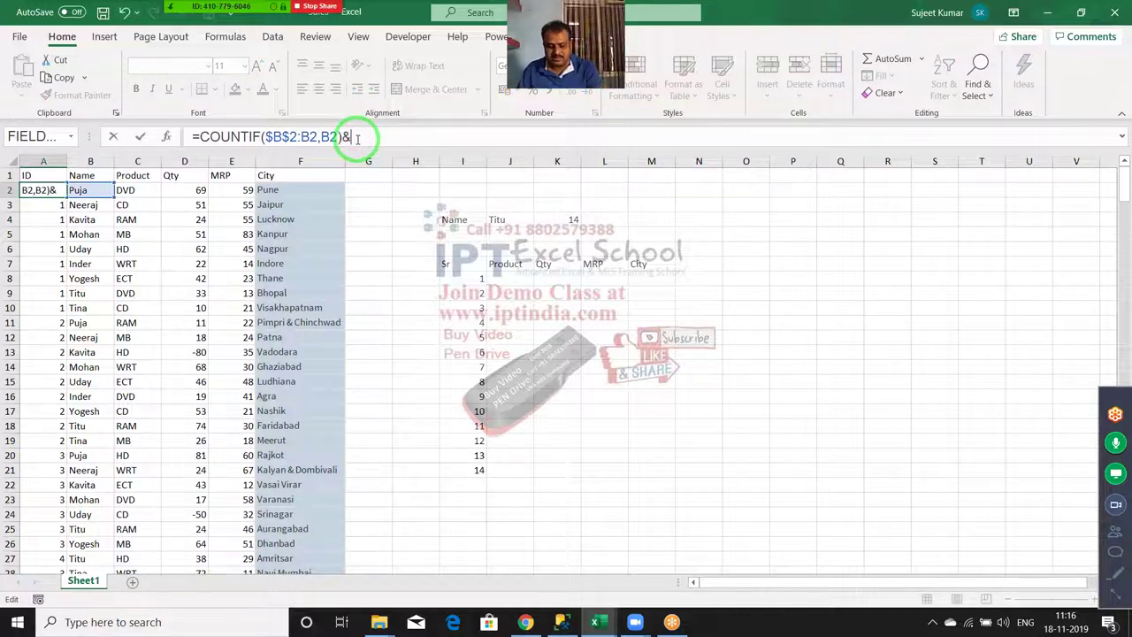
type("\"-\"&")
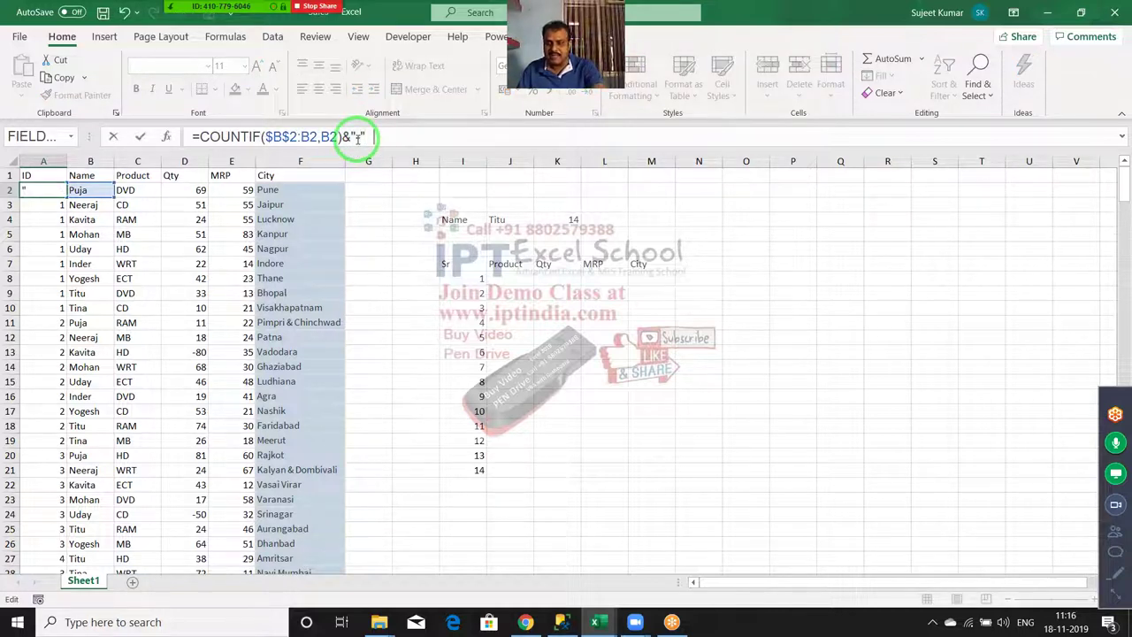
left_click(78, 189)
key("Return")
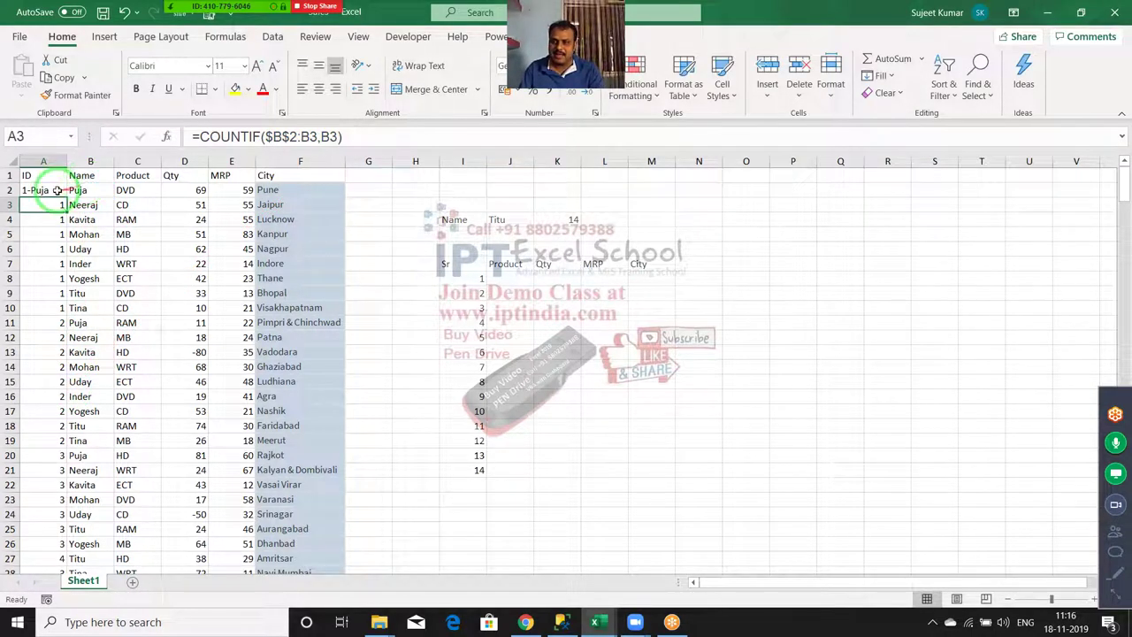
left_click(58, 192)
double_click(60, 193)
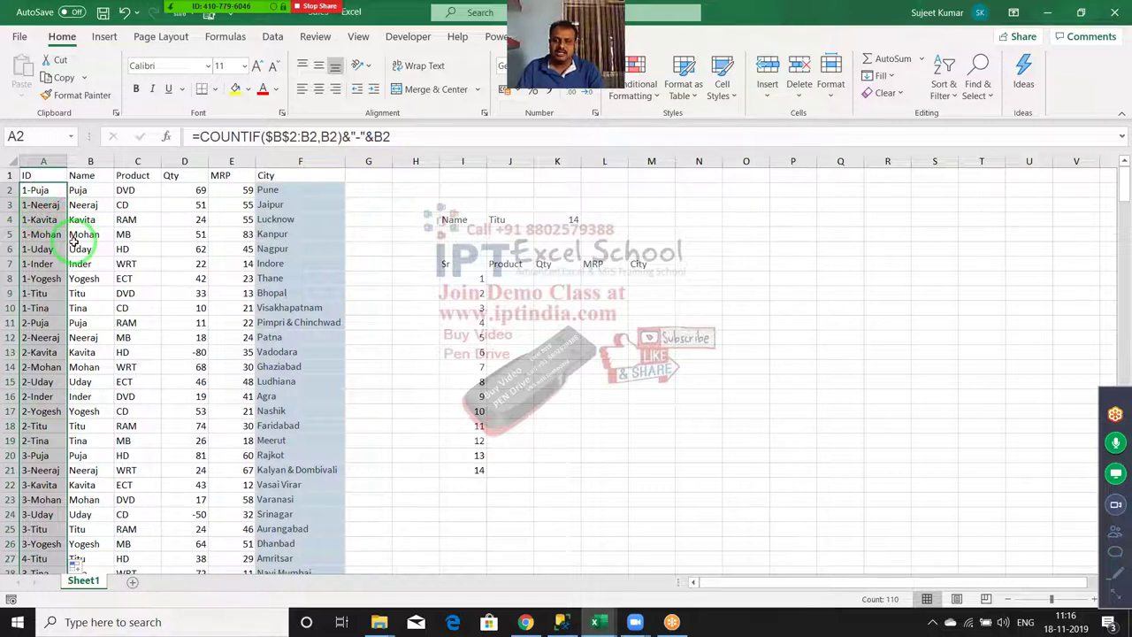
left_click(35, 337)
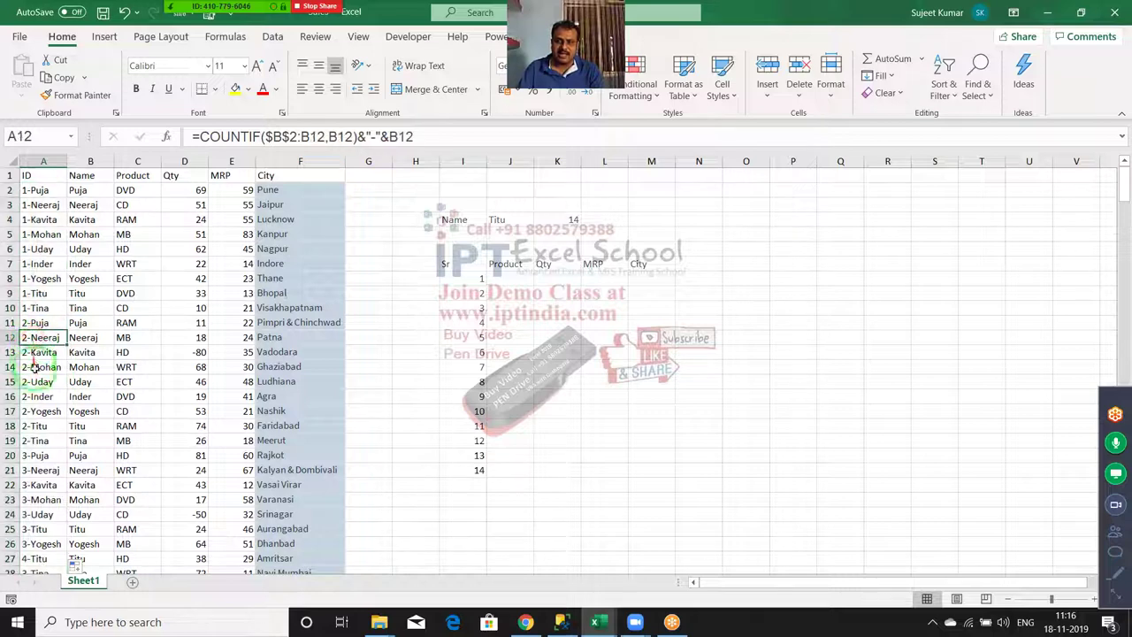
left_click(42, 383)
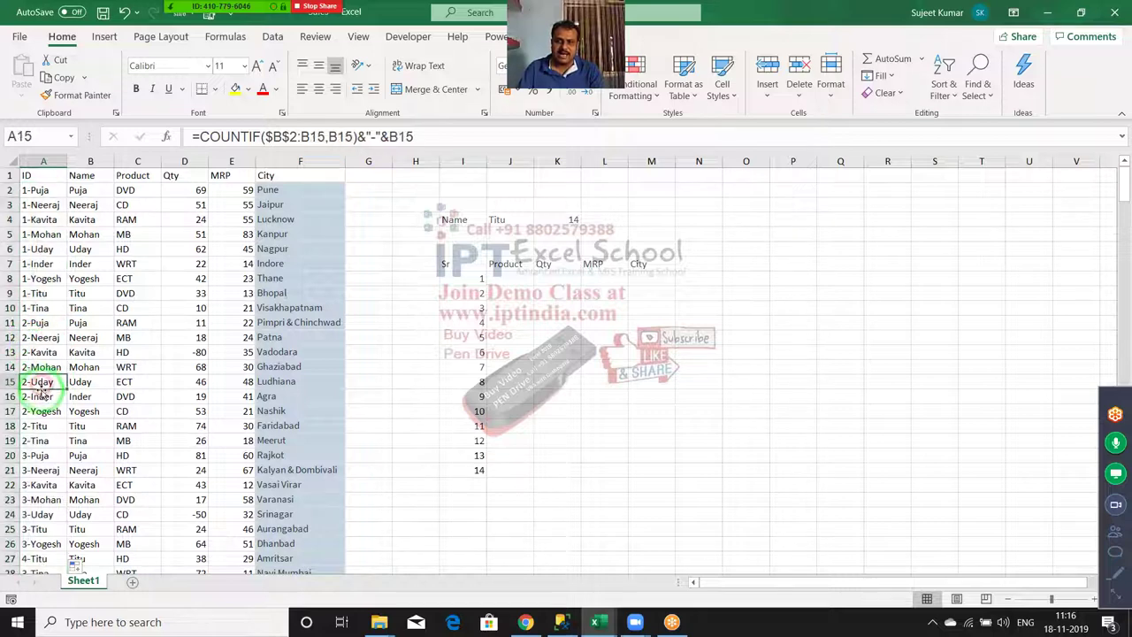
Enter =VLOOKUP(I8&"-"&J4,A:F,2,0) in J8 so it returns Titu
left_click(510, 280)
type("=vl")
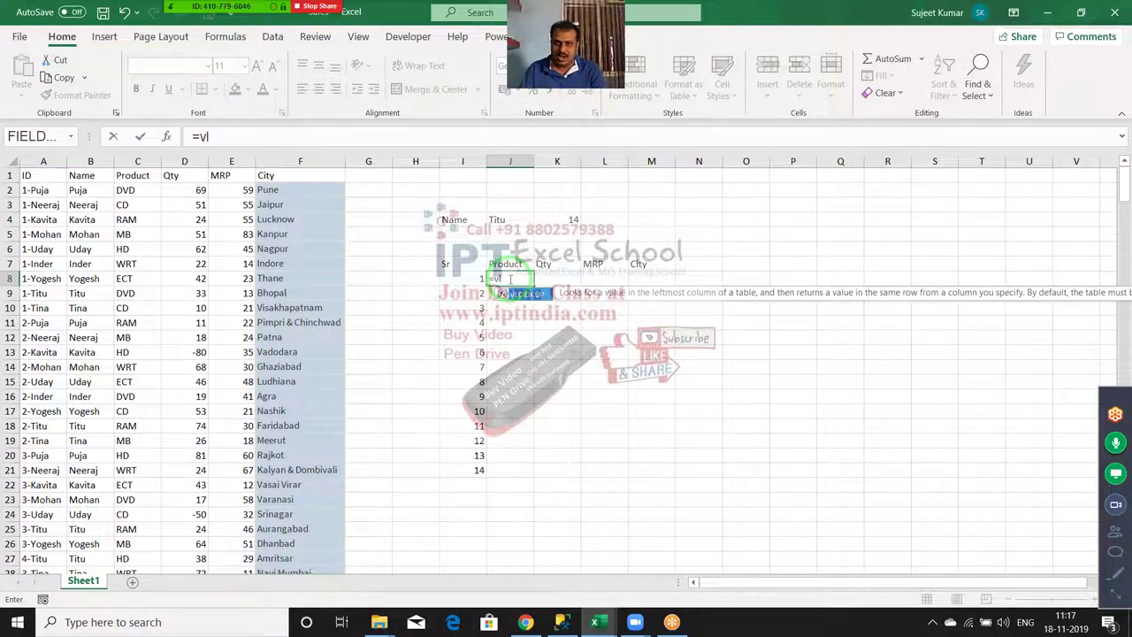
key("Tab")
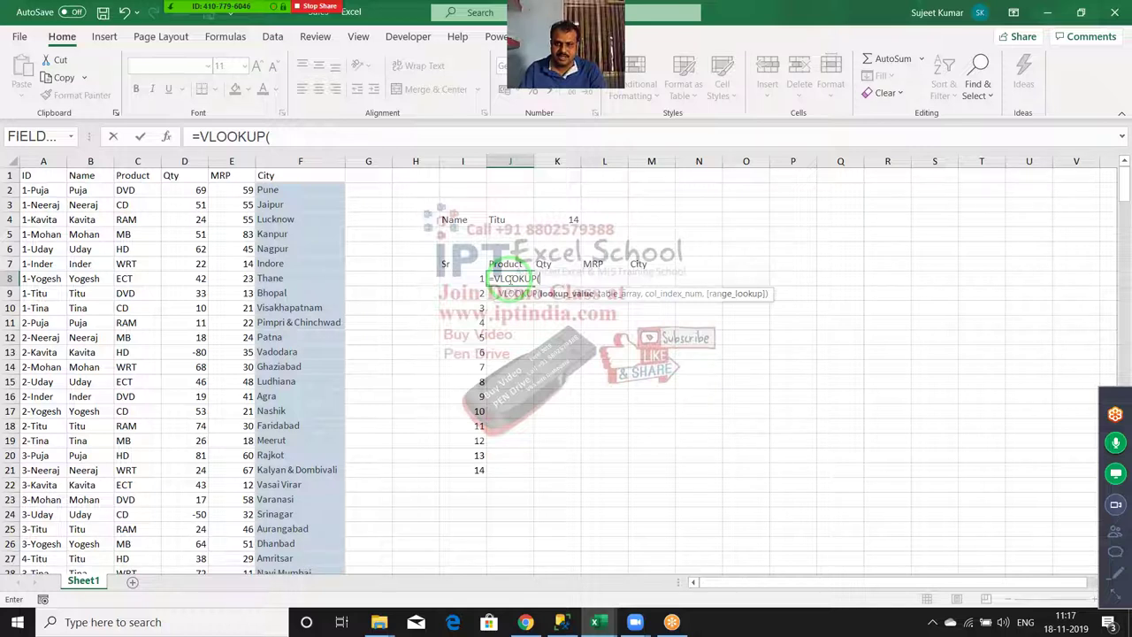
key("Left")
type("&")
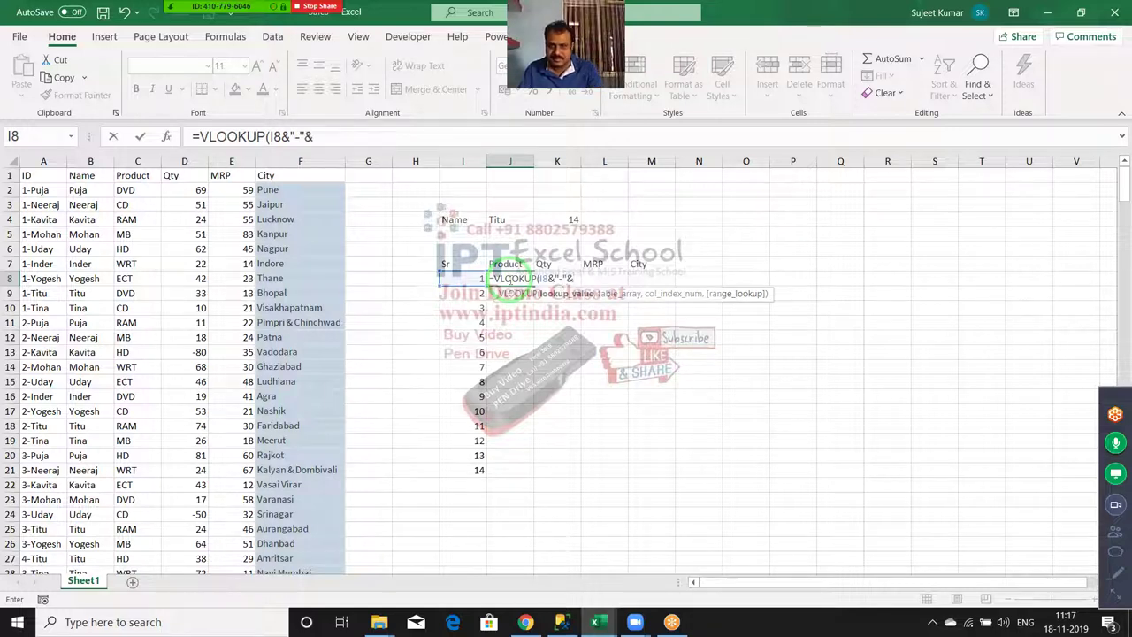
left_click_drag(526, 252, 697, 277)
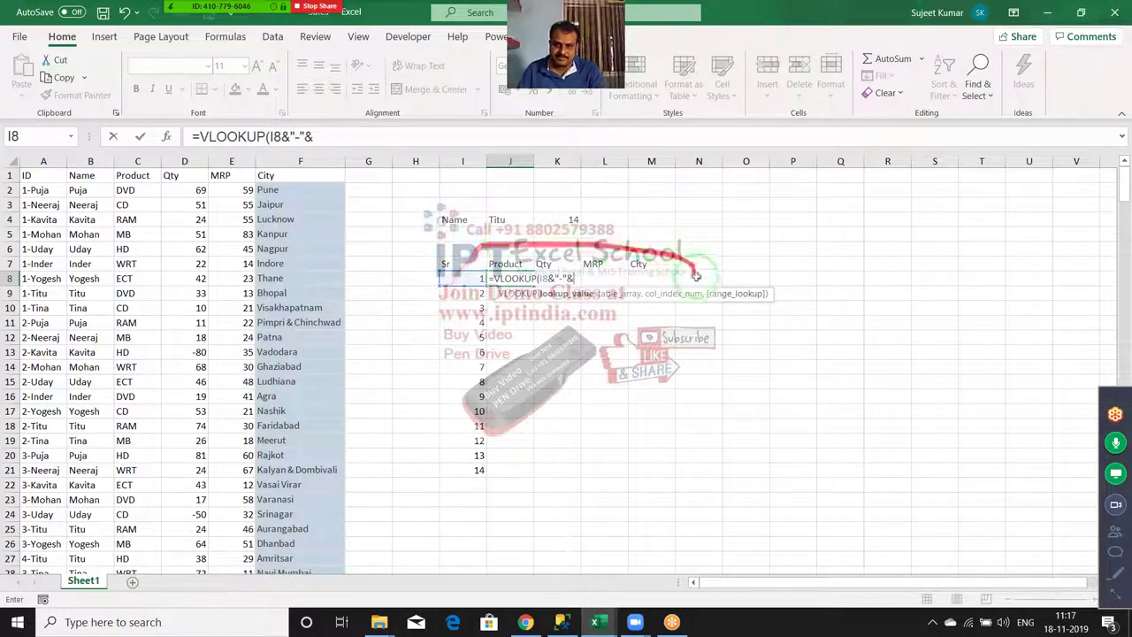
left_click(517, 225)
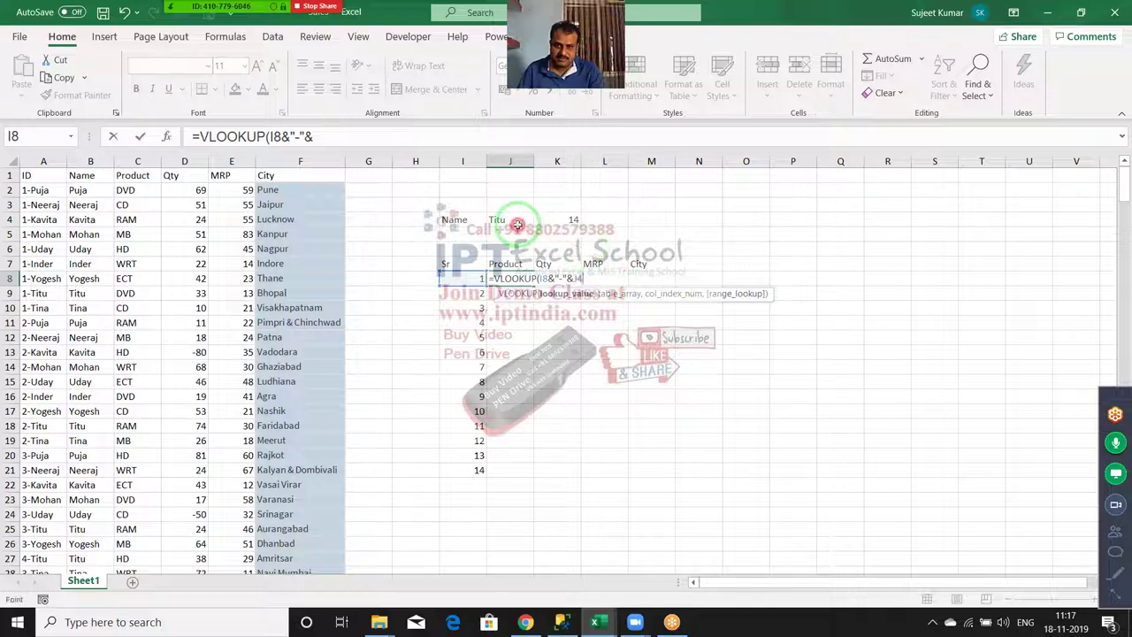
type("J4,")
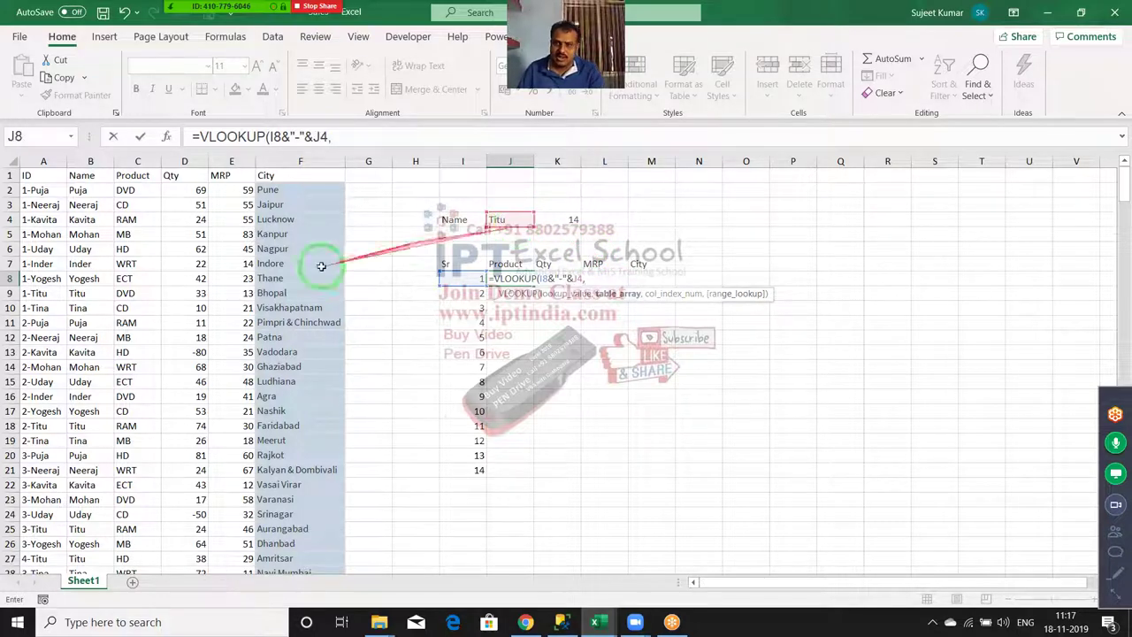
left_click_drag(29, 161, 299, 161)
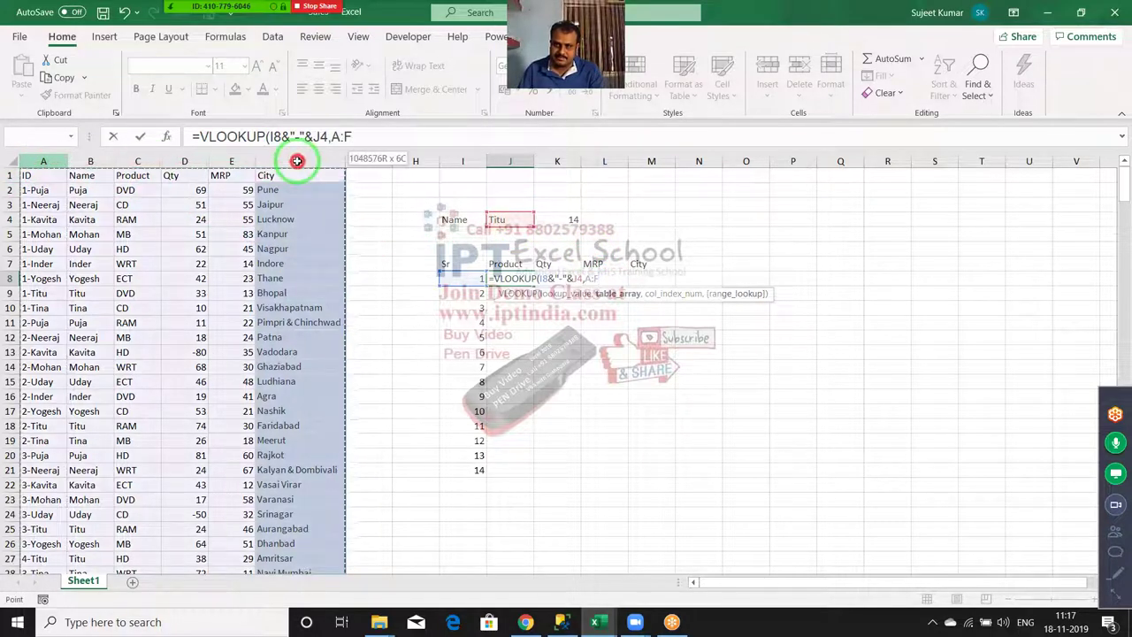
type(",2,0")
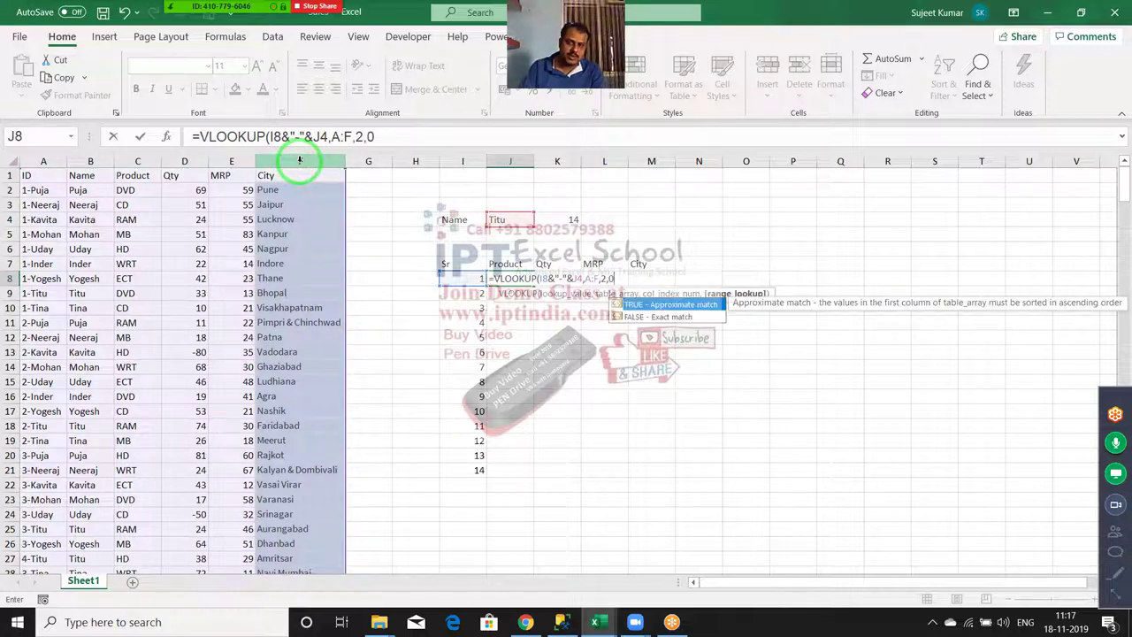
type(")")
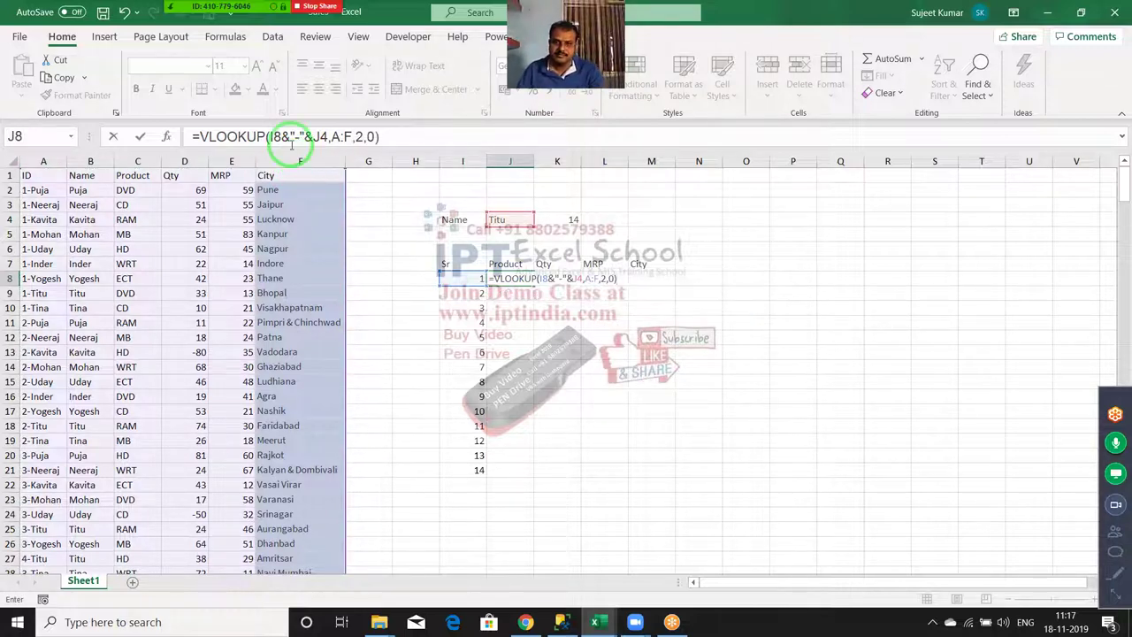
key("Return")
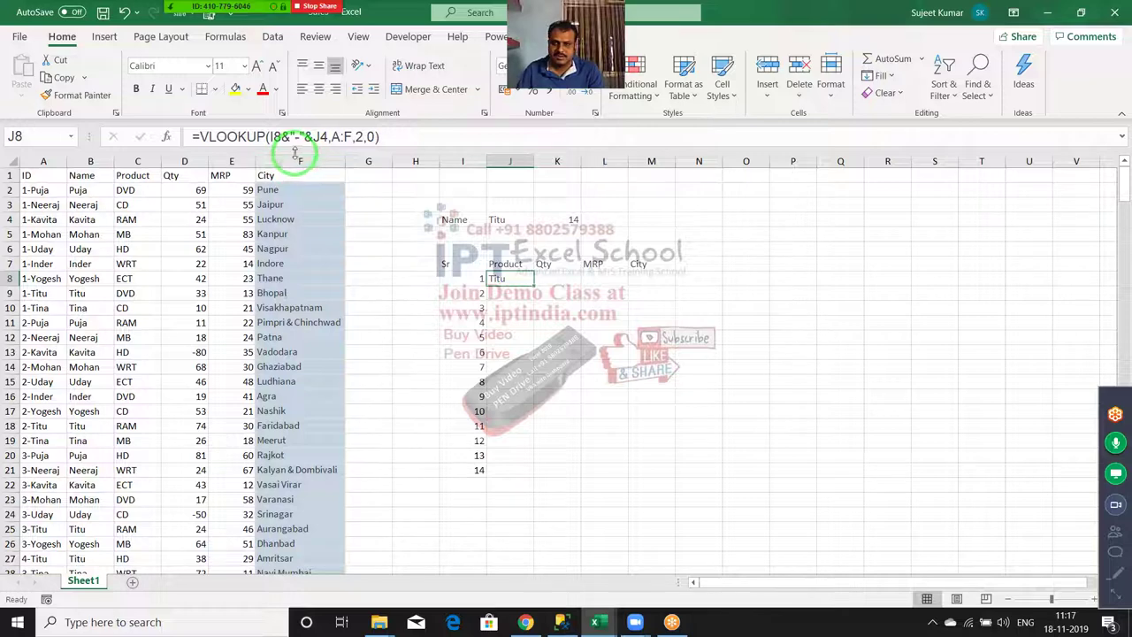
Make the J4 reference in J8's lookup absolute as $J$4
left_click_drag(536, 260, 311, 165)
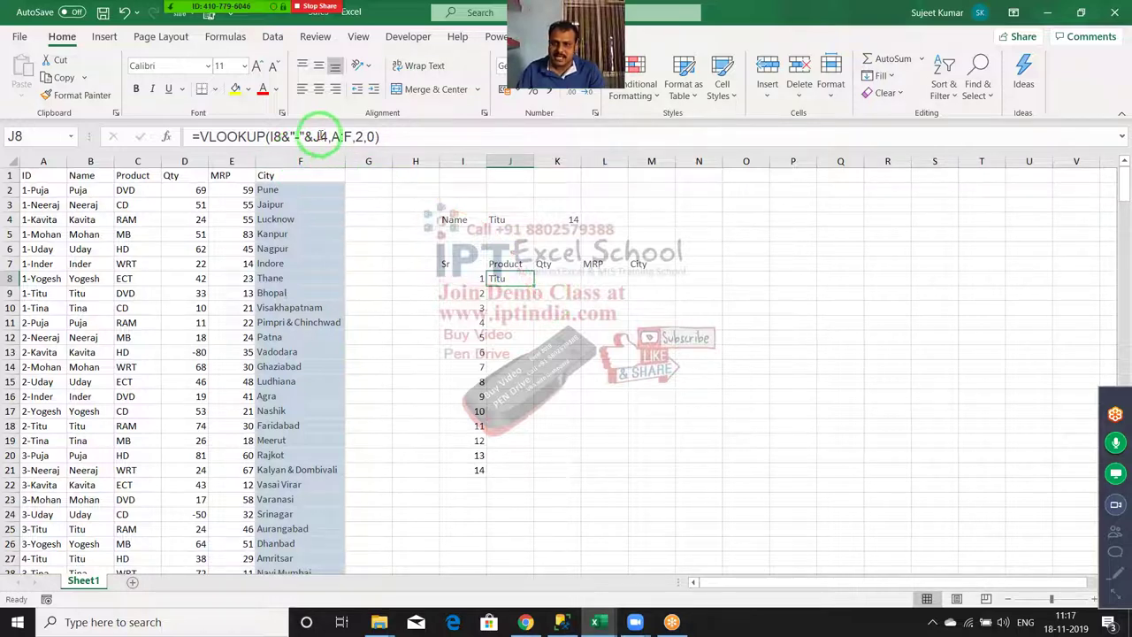
left_click(319, 136)
key("F4")
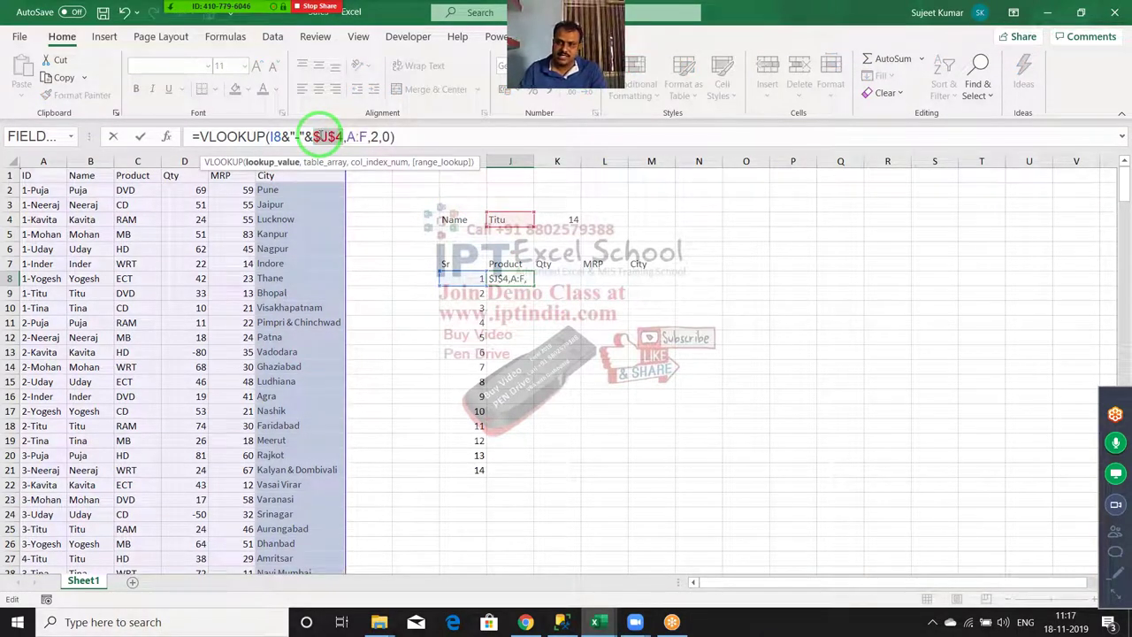
key("ctrl+Return")
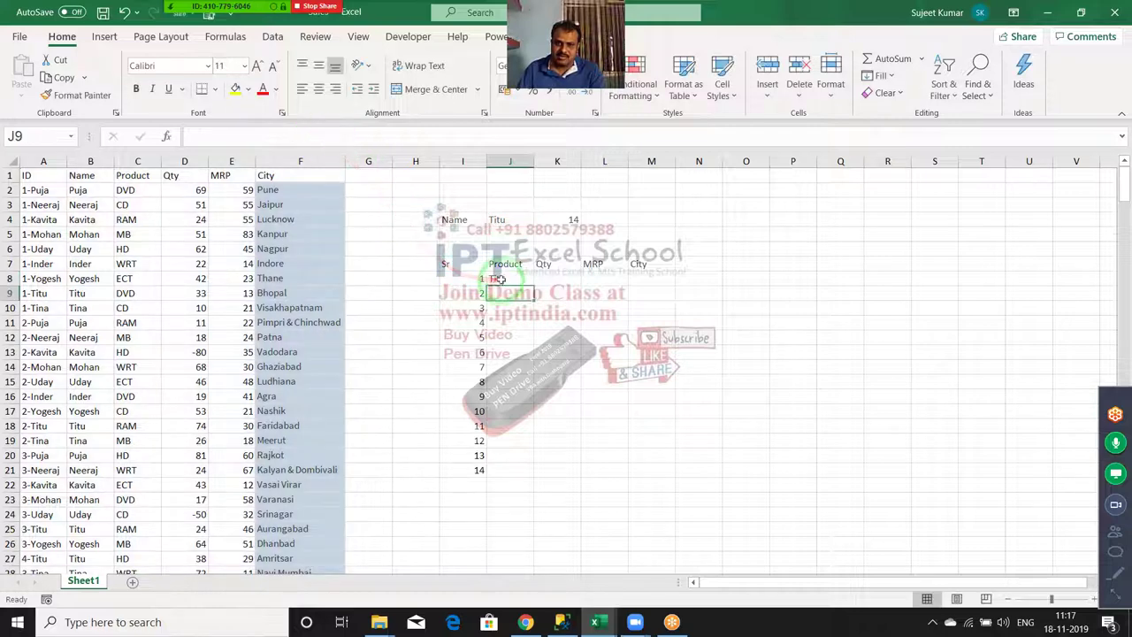
Wrap J8's VLOOKUP in IFERROR so errors return a blank
left_click_drag(436, 264, 260, 221)
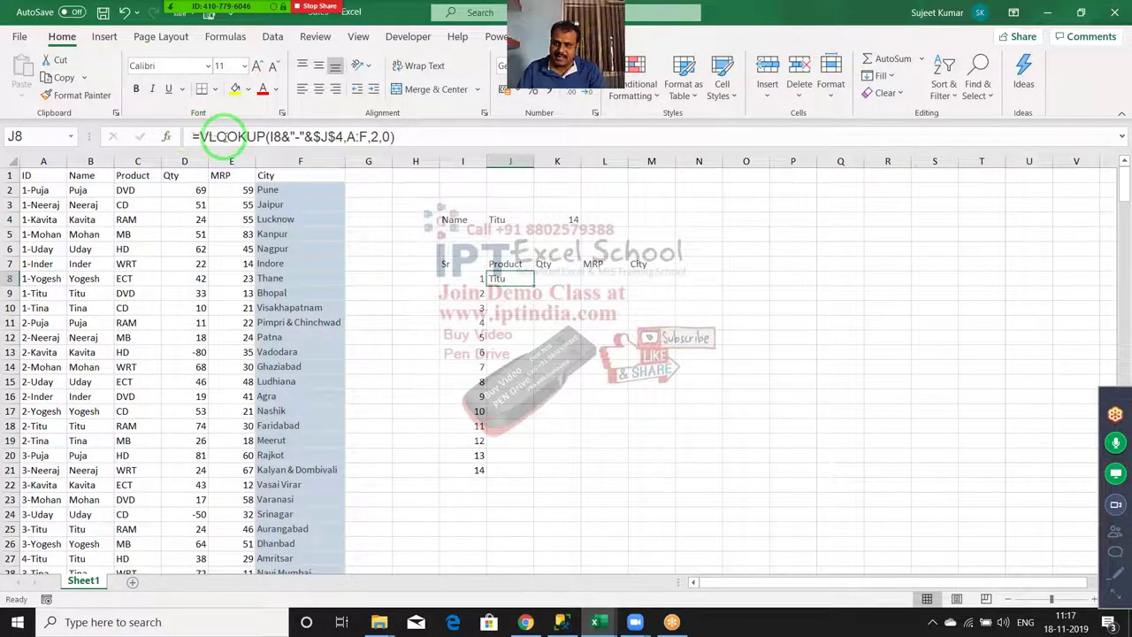
left_click(194, 137)
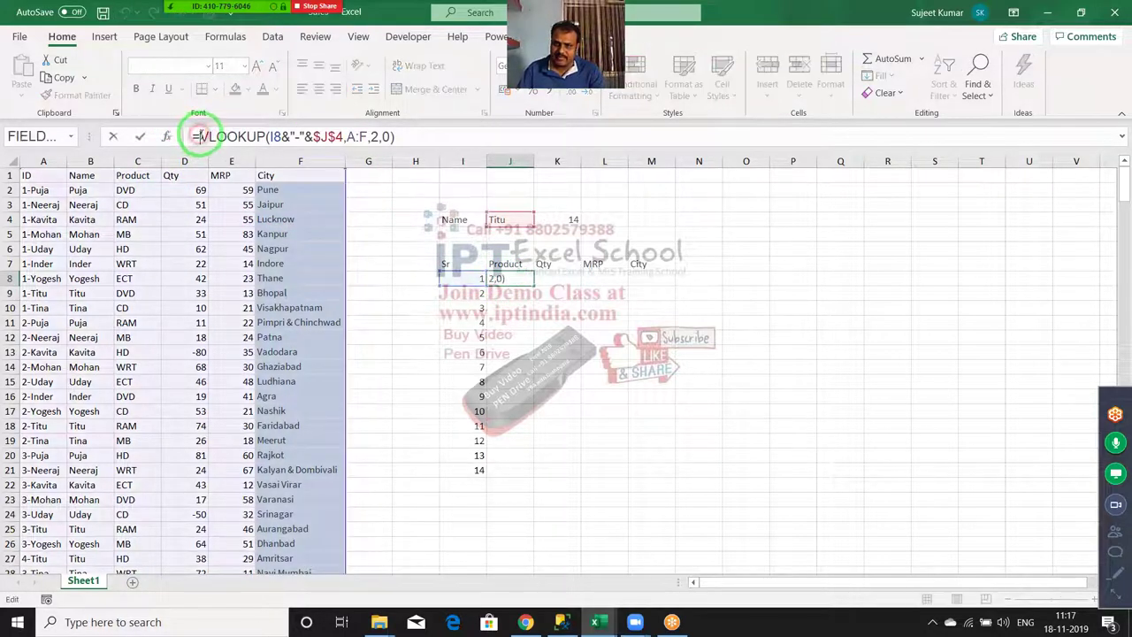
type("IFE")
key("Tab")
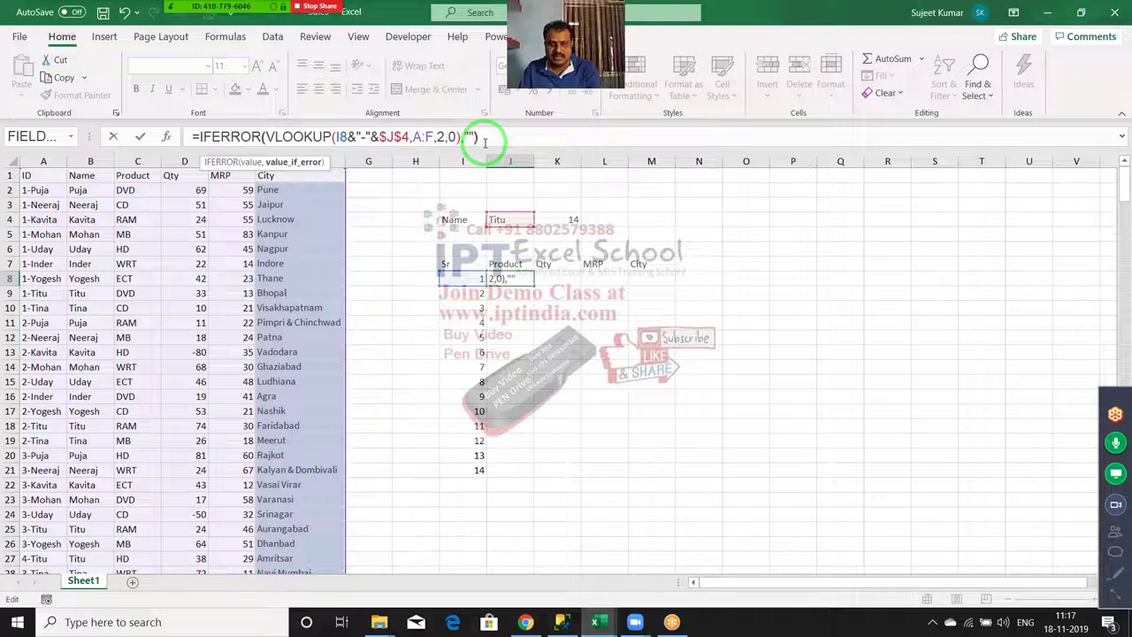
key("ctrl+Return")
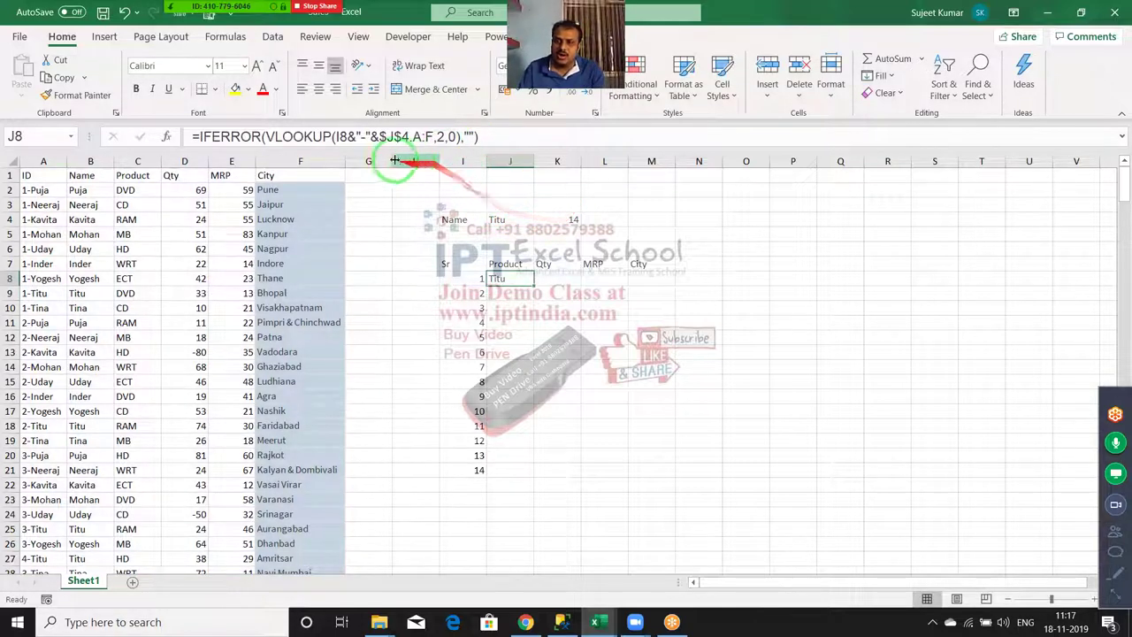
Copy J8's full formula text and move to K8
left_click(339, 135)
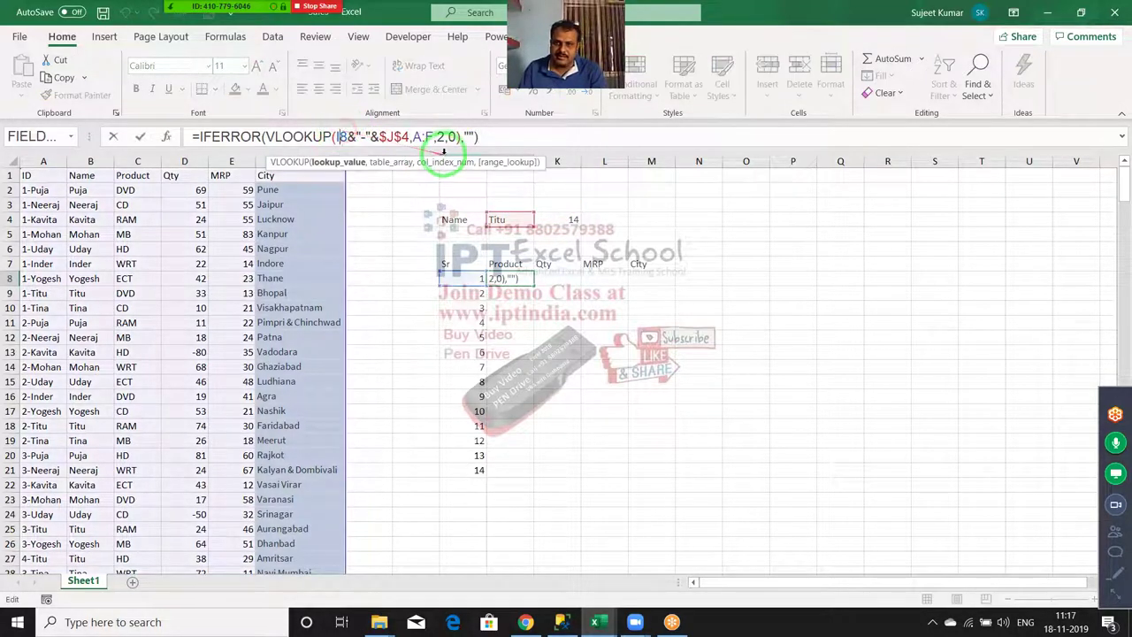
left_click_drag(483, 136, 5, 157)
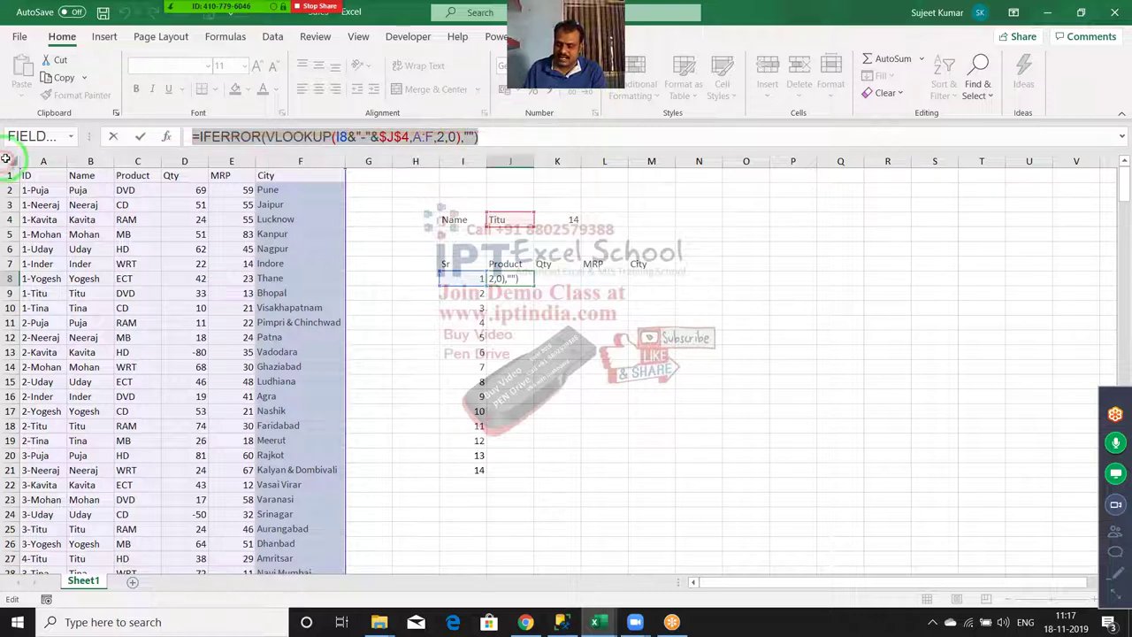
key("ctrl+c")
key("Escape")
key("Right")
Paste the lookup into K8 and L8 with column indexes 3 and 4
key("ctrl+v")
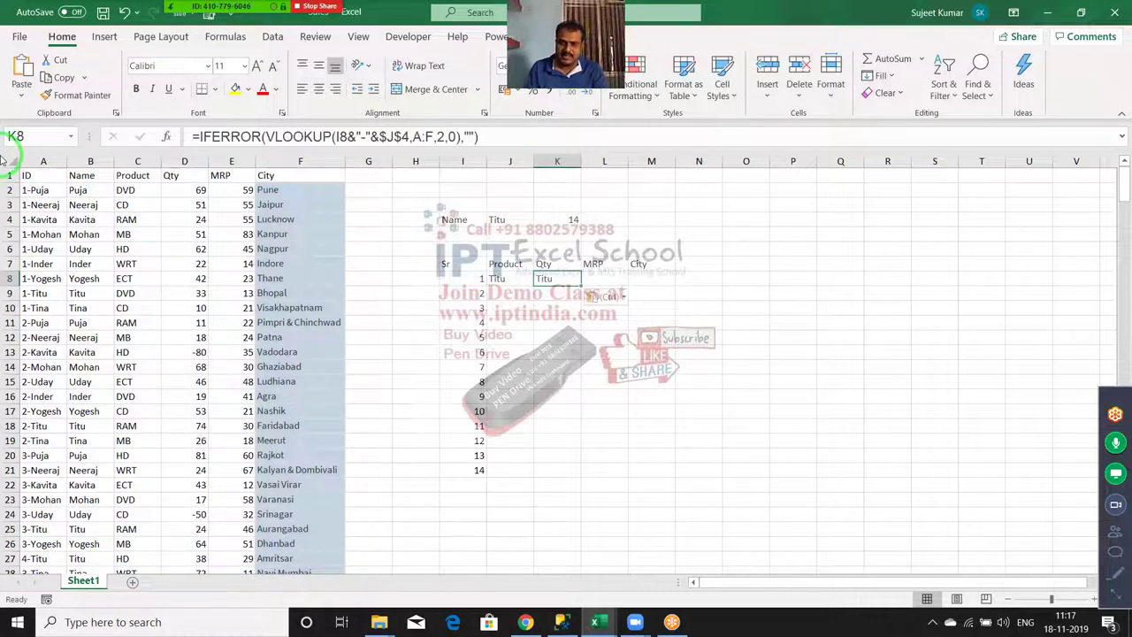
double_click(441, 137)
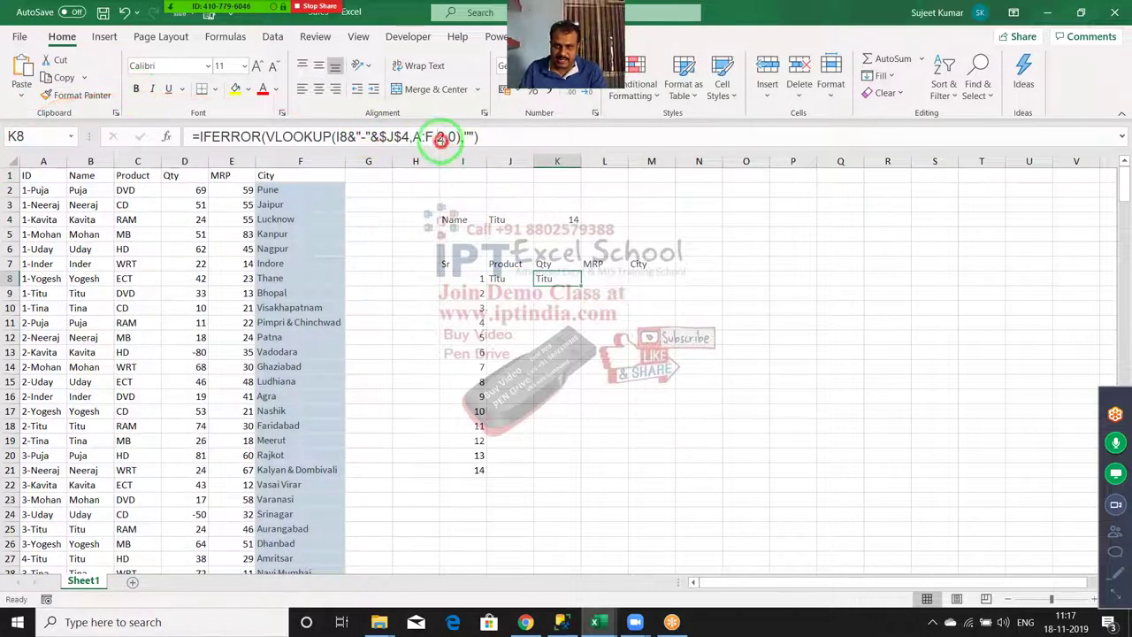
type("3")
key("ctrl+Return")
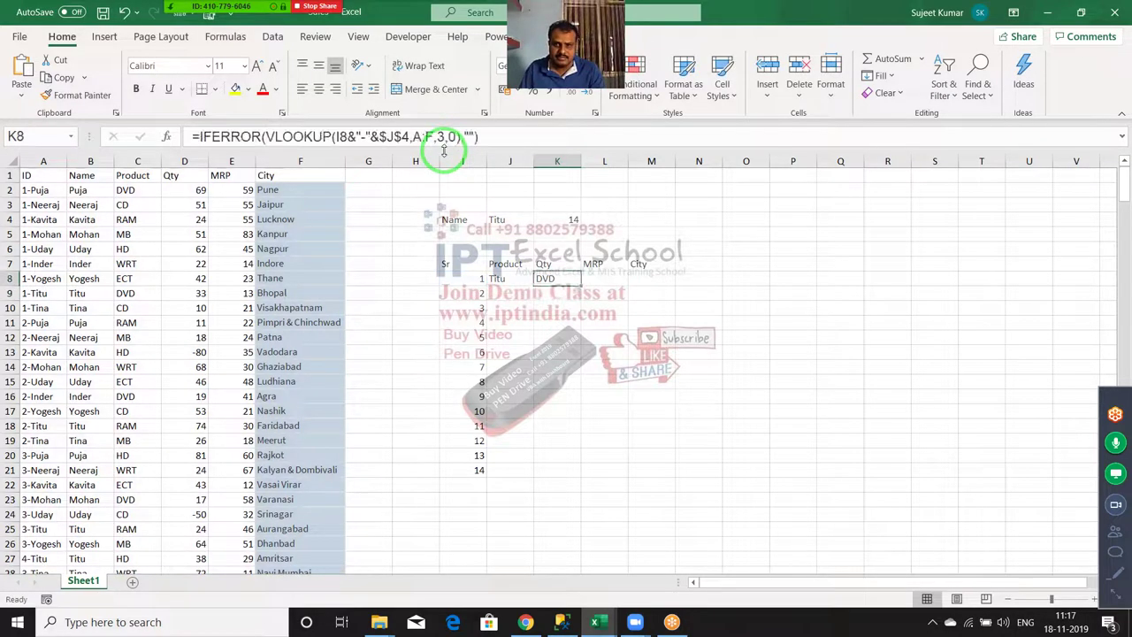
key("Right")
key("ctrl+v")
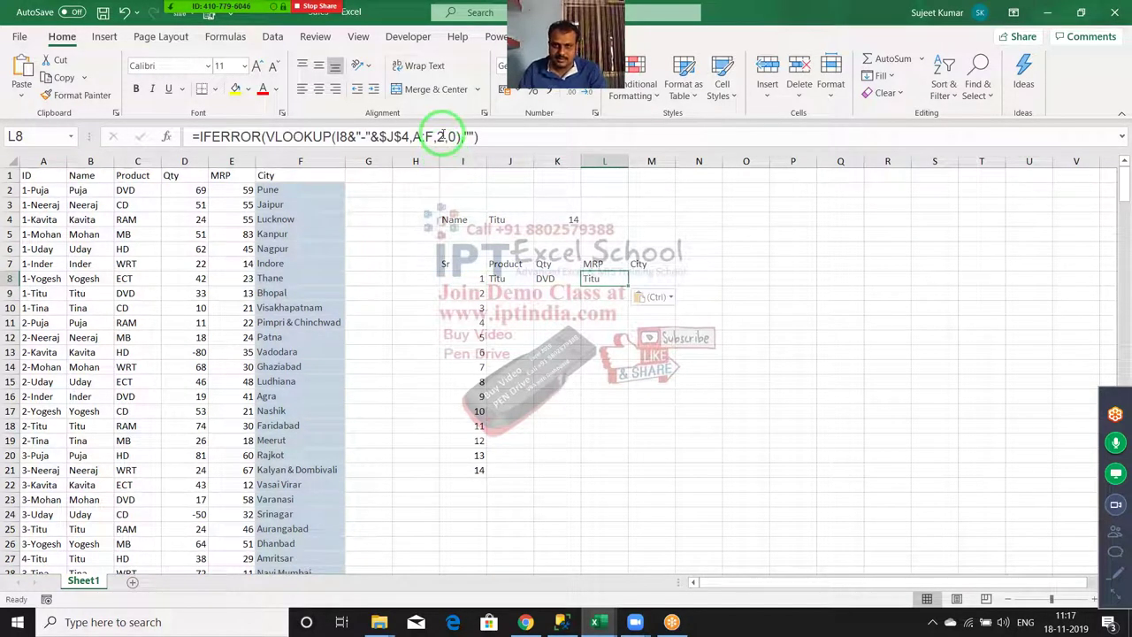
double_click(442, 137)
type("4")
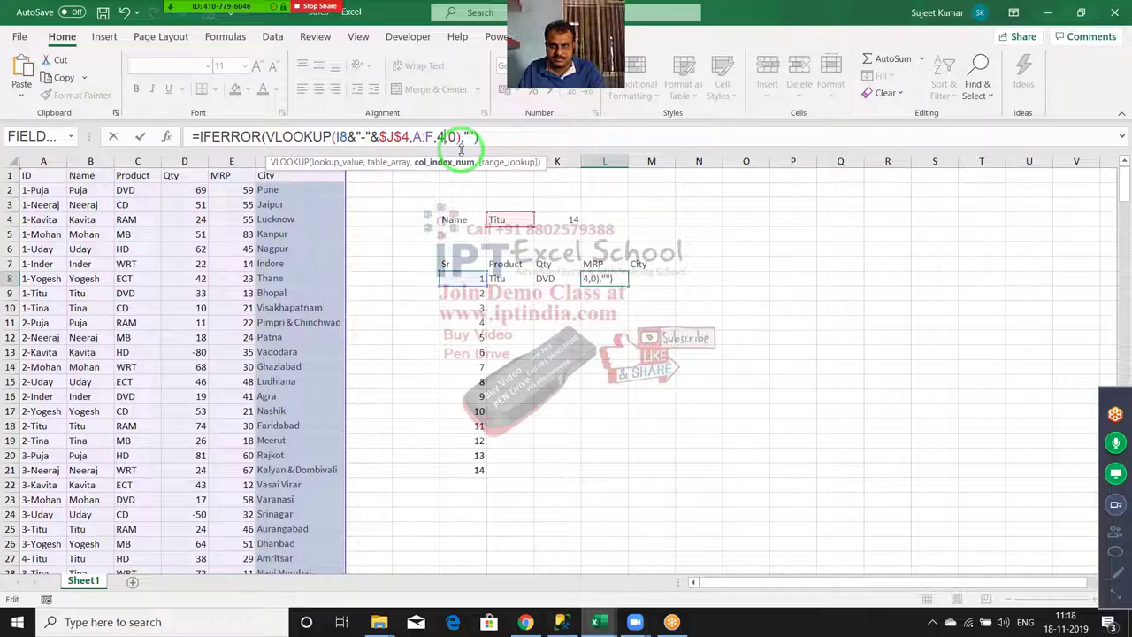
key("ctrl+Return")
key("Right")
Paste the lookup into M8 with column index 5, then select J8:M8
key("ctrl+v")
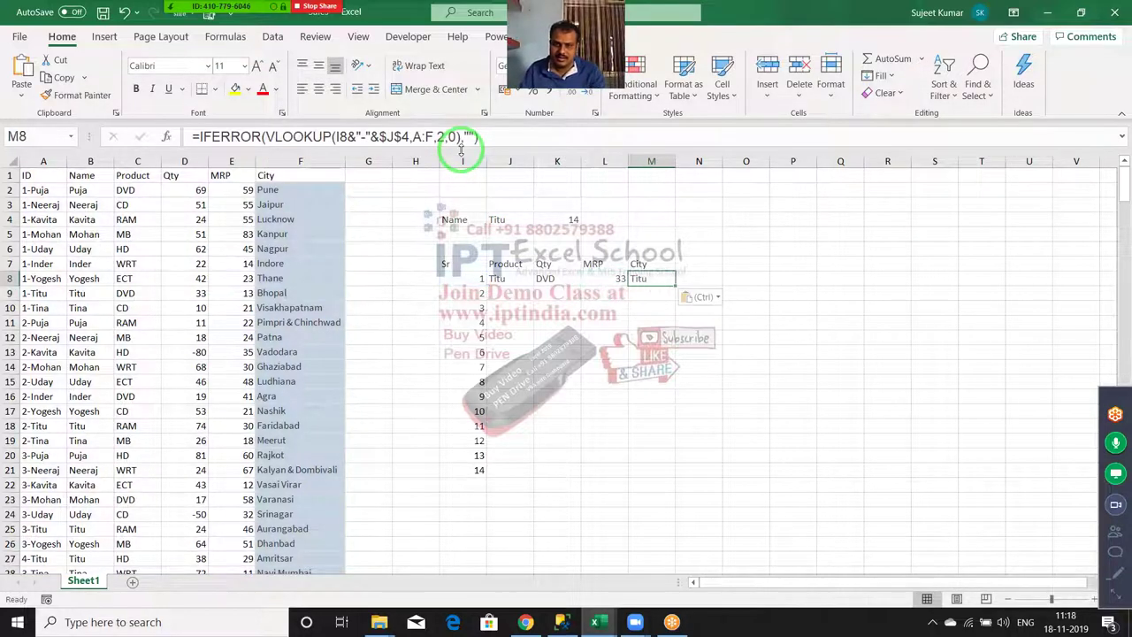
double_click(441, 138)
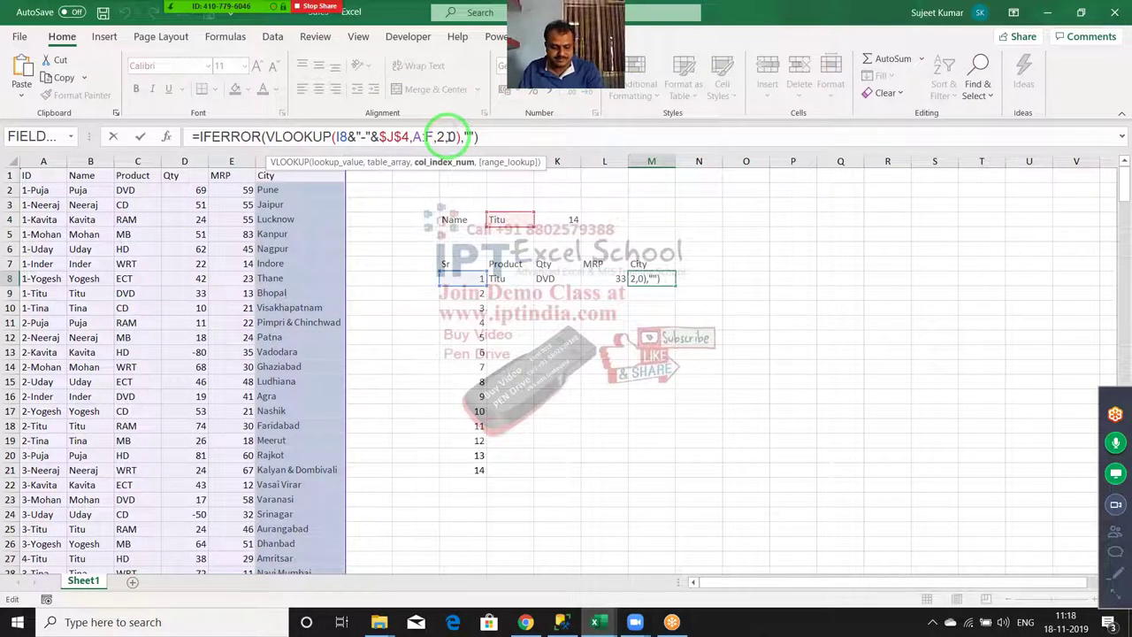
type("5")
key("ctrl+Return")
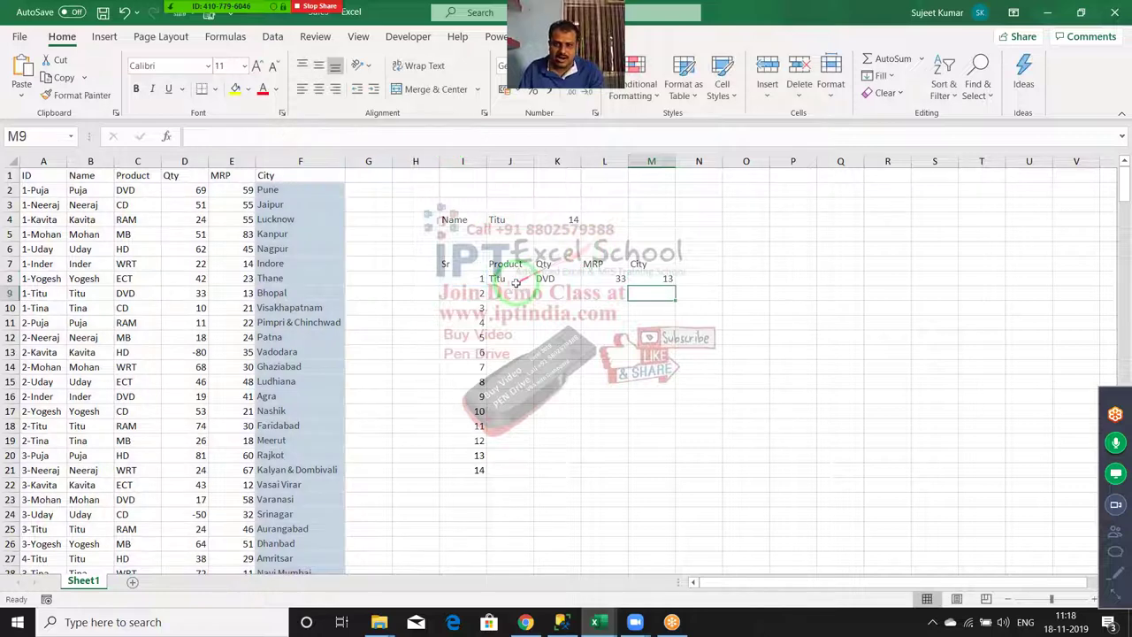
mouse_move(500, 279)
left_mouse_down()
mouse_move(623, 283)
mouse_move(504, 279)
left_mouse_up()
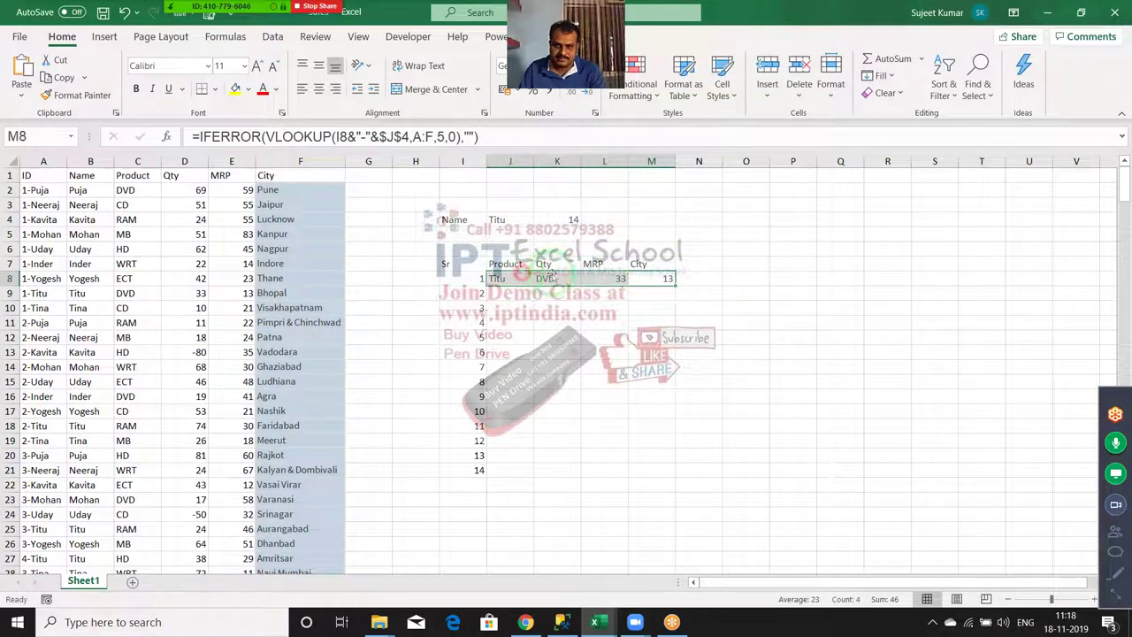
Fill the J8:M8 lookups down the numbered rows, then begin editing J8's column index
double_click(673, 284)
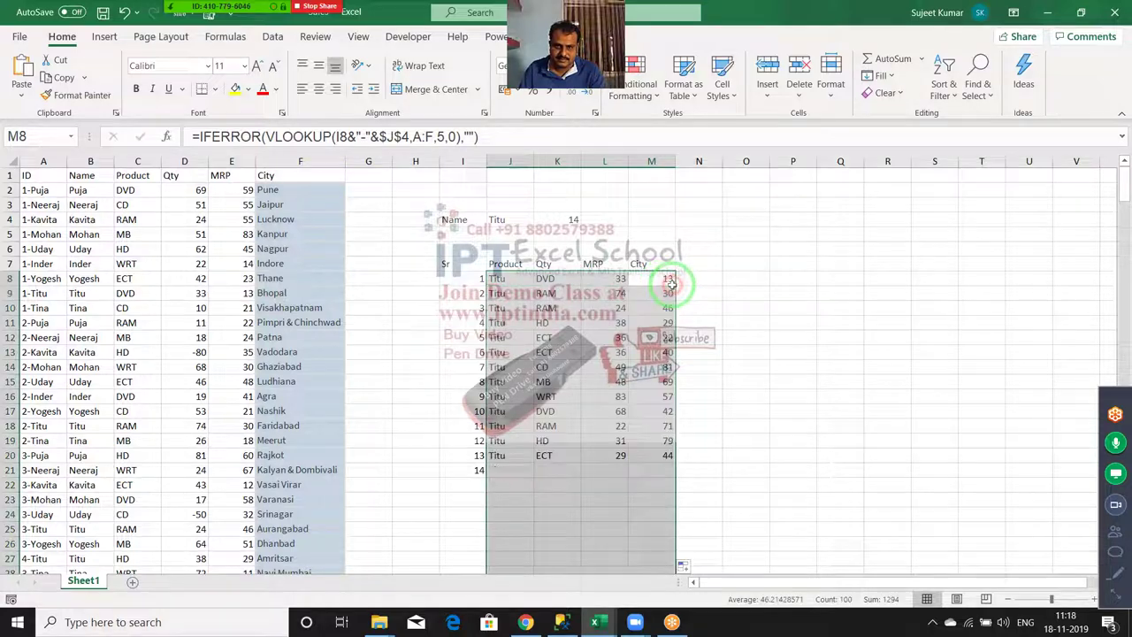
left_click(619, 293)
scroll(662, 404, "down", 4)
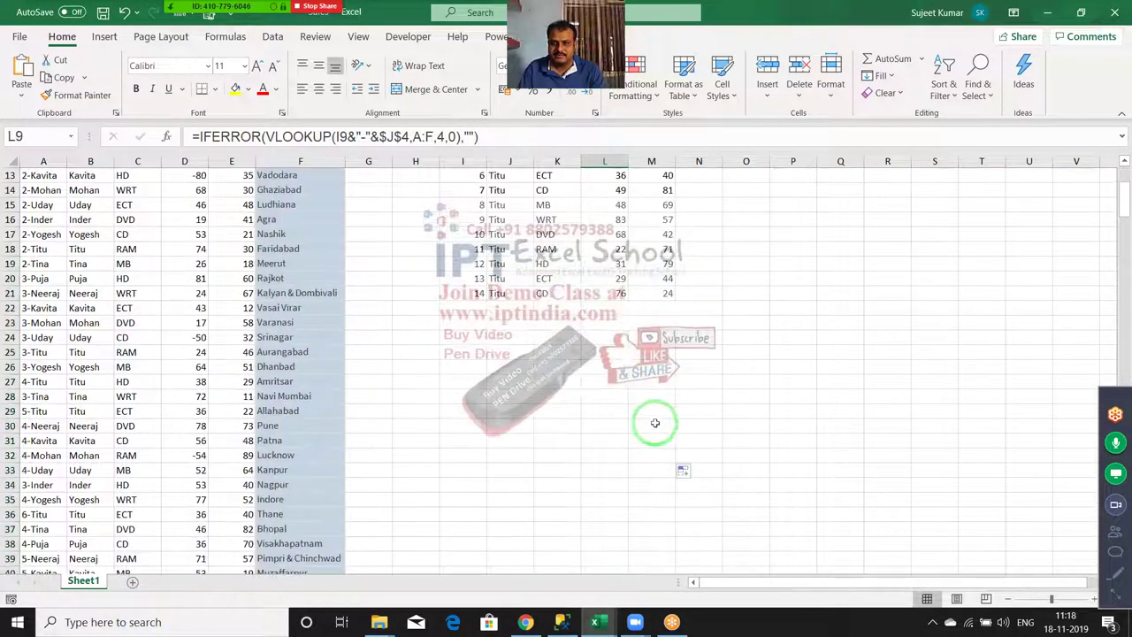
scroll(655, 417, "up", 4)
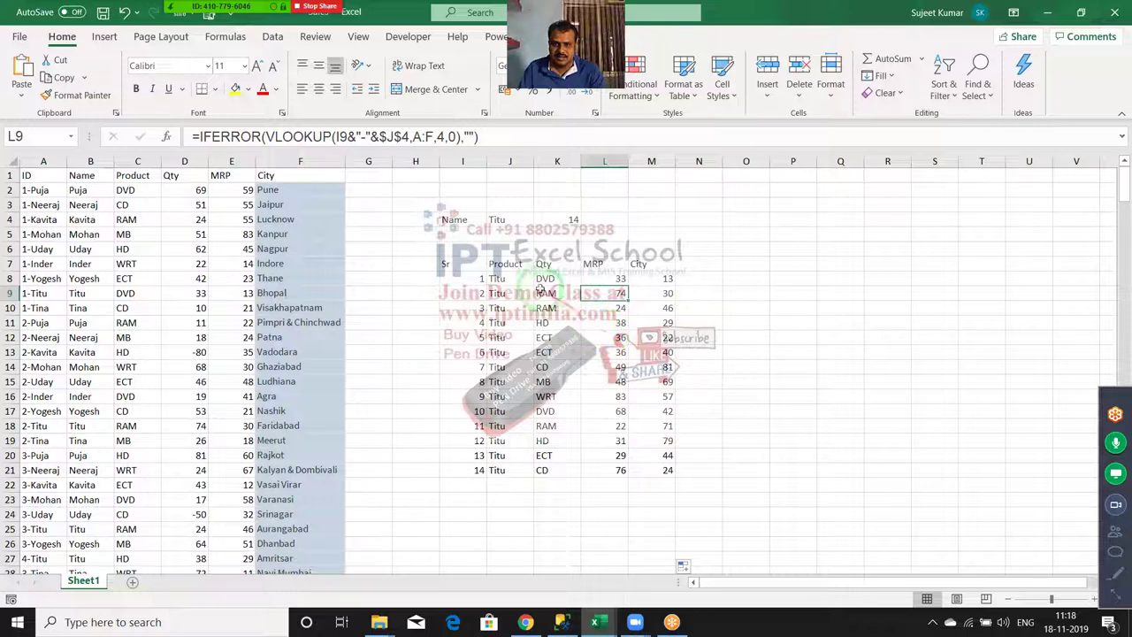
left_click(511, 279)
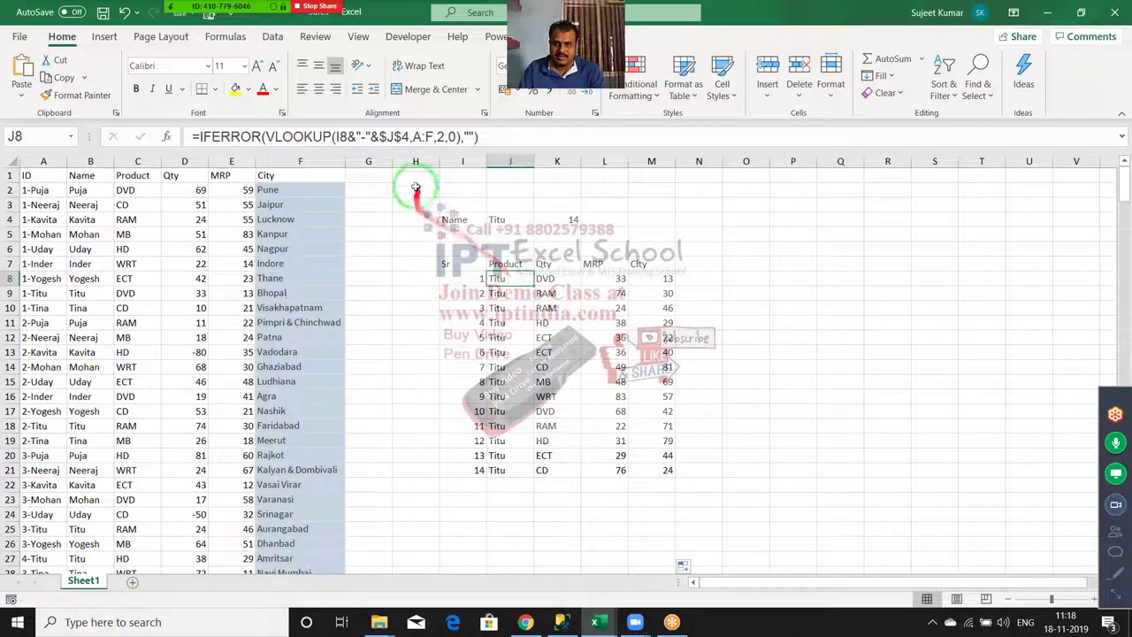
left_click(439, 139)
Set J8, K8, L8 and M8 to column indexes 3, 4, 5 and 6
key("ctrl+Return")
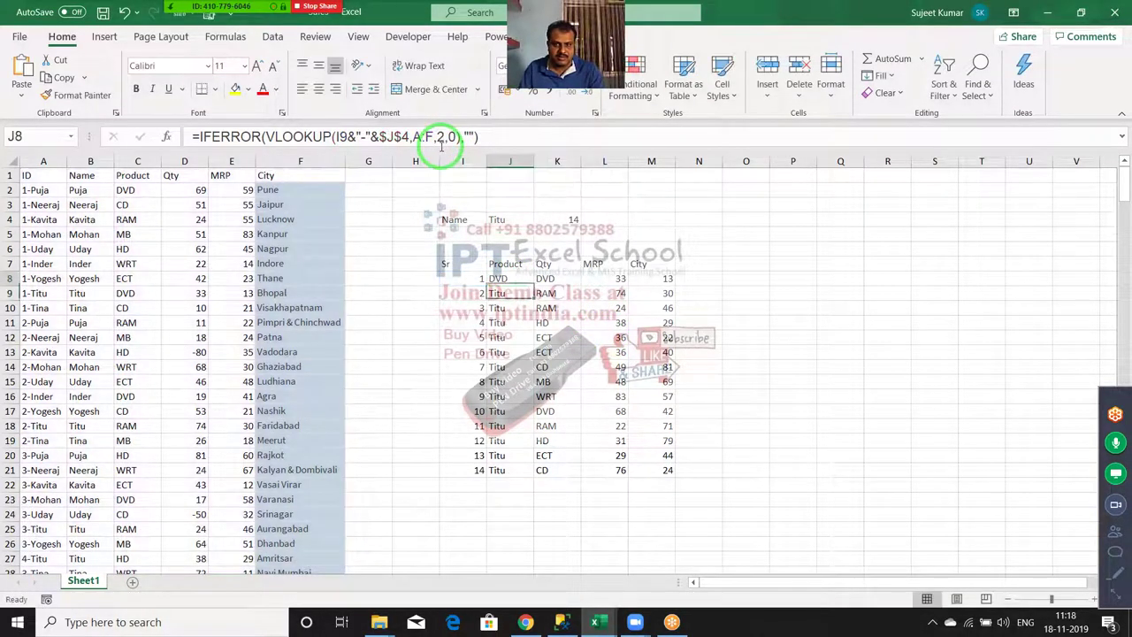
key("Right")
left_click(440, 139)
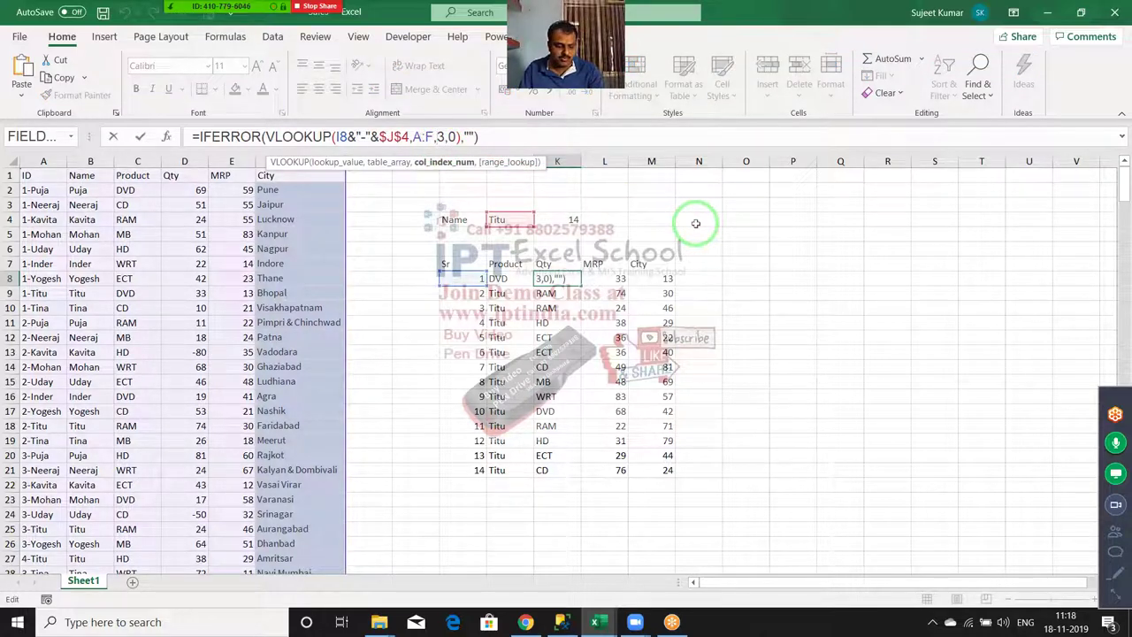
key("ctrl+Return")
key("Right")
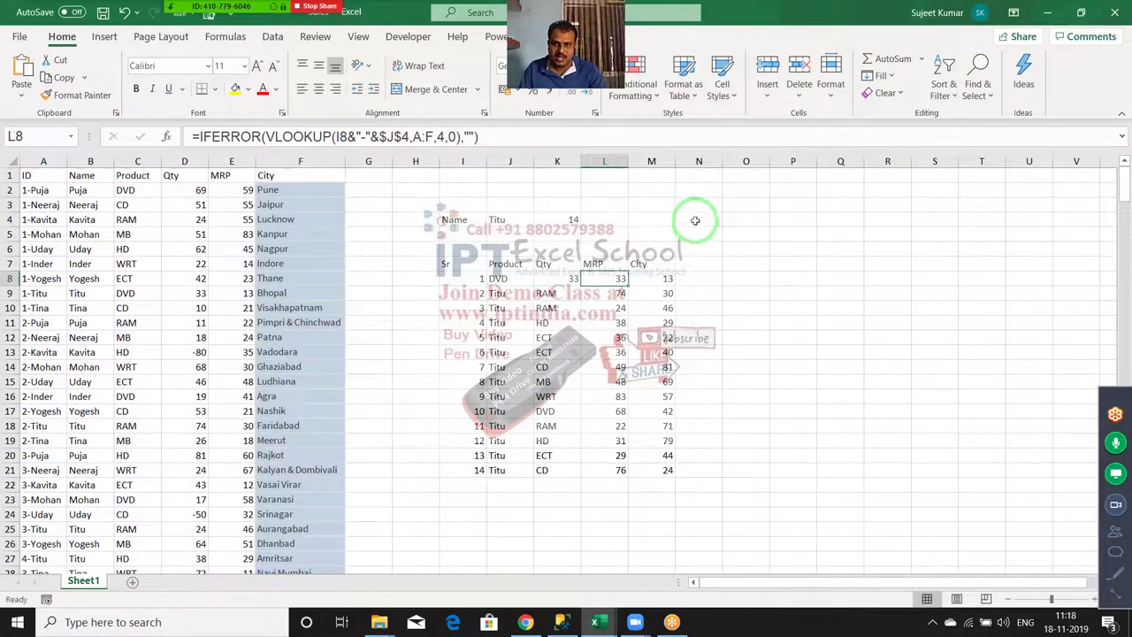
left_click(442, 136)
type("5")
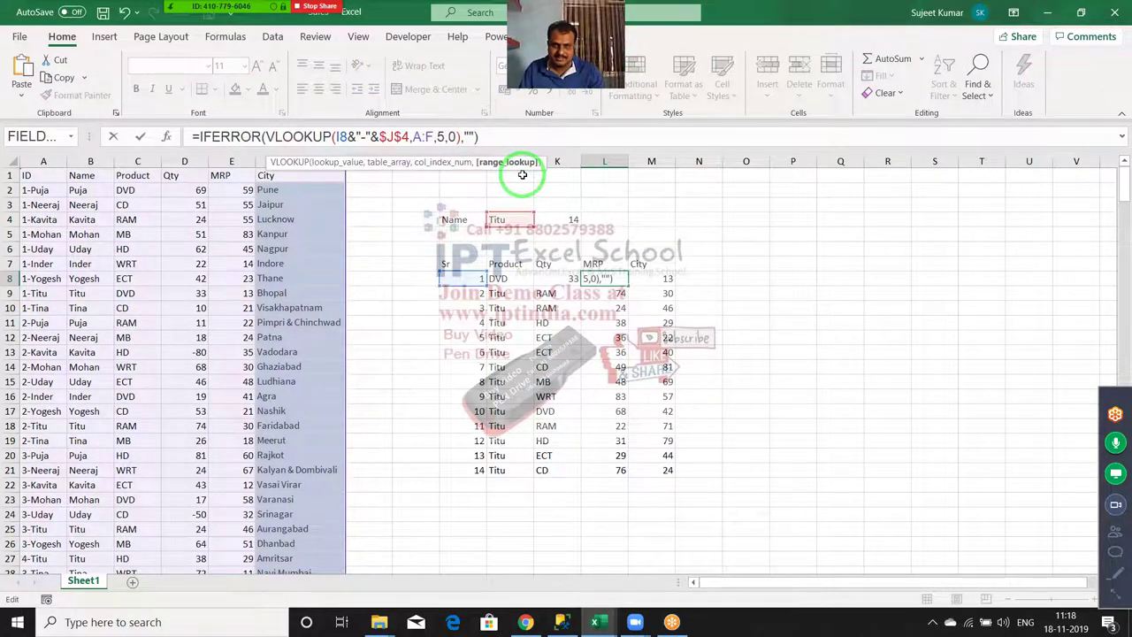
key("ctrl+Return")
key("Right")
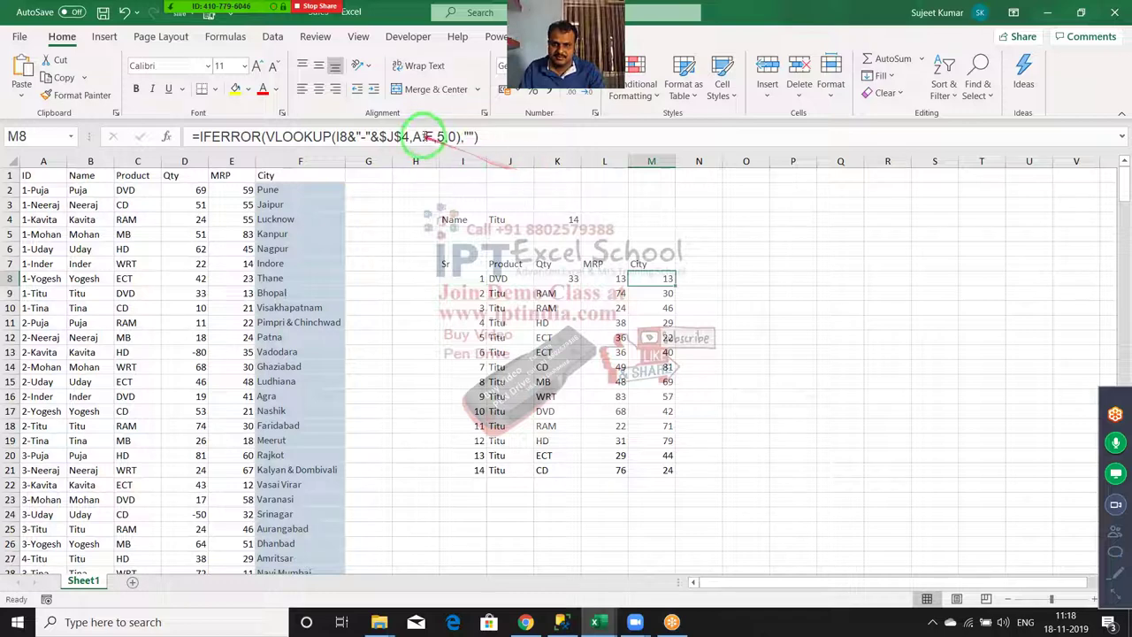
left_click(440, 136)
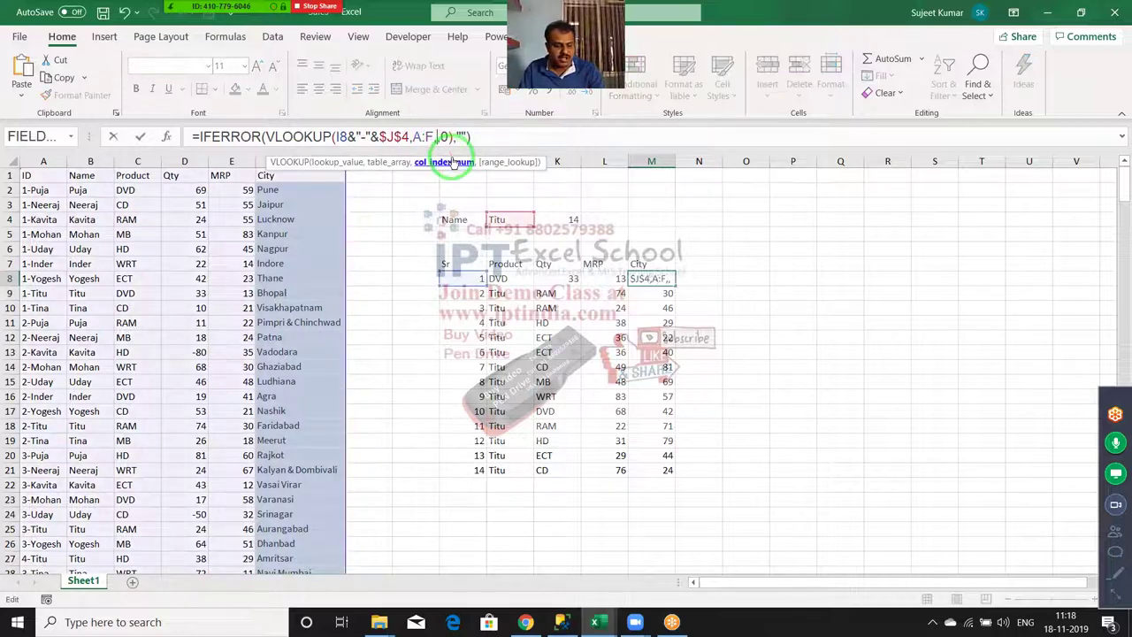
type("6,")
key("ctrl+Return")
Fill the row 8 lookups down so all 14 Titu records show
key("Left")
key("Left")
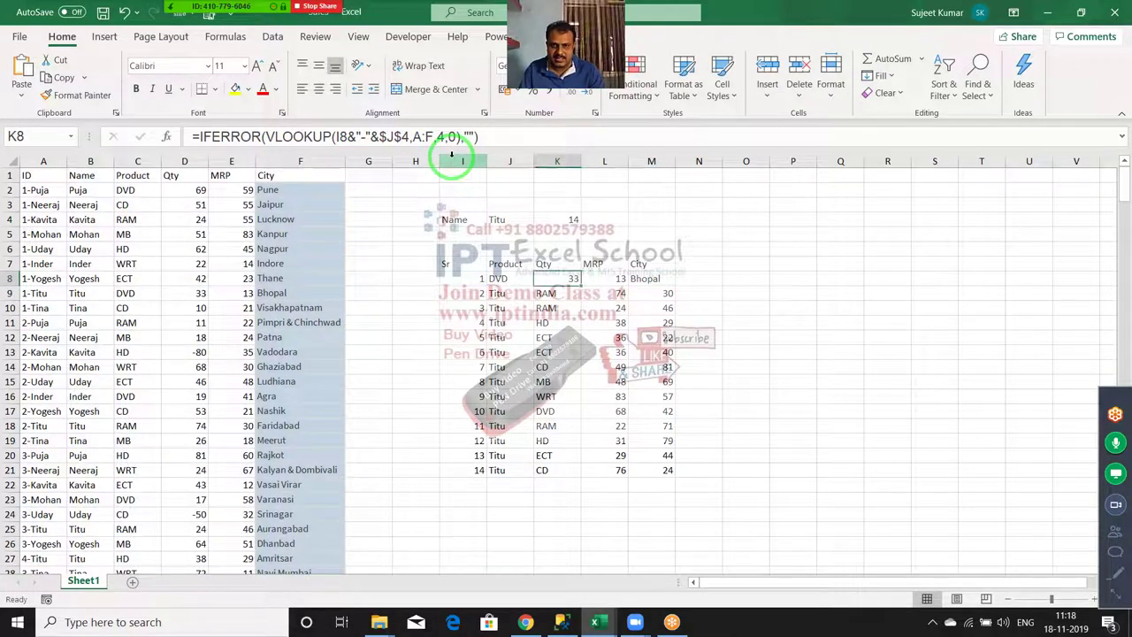
key("Left")
key("shift+Right")
key("shift+Right")
key("shift+Right")
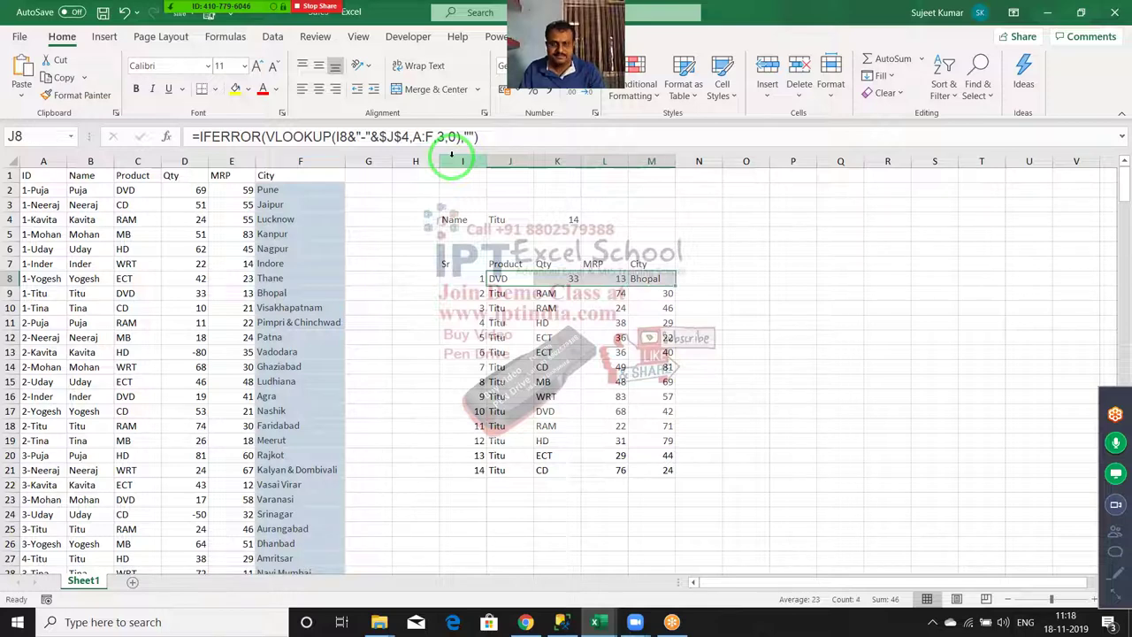
double_click(675, 285)
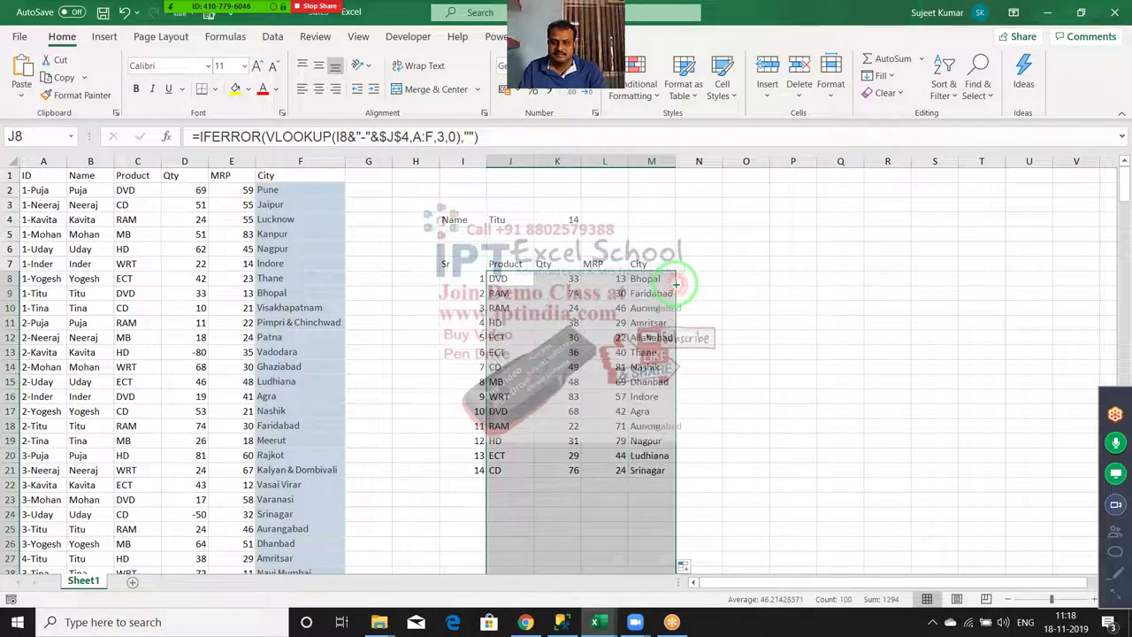
left_click(638, 310)
Test the lookup by entering Puja, then Neeraj, as the name in J4
left_click(520, 219)
type("Puja")
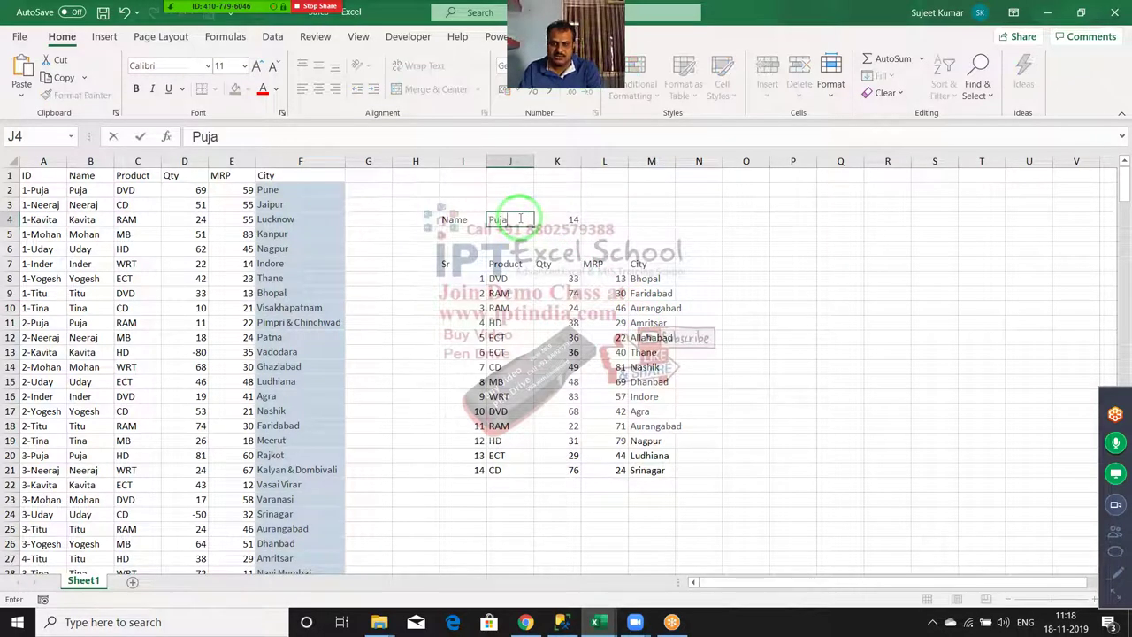
key("ctrl+Return")
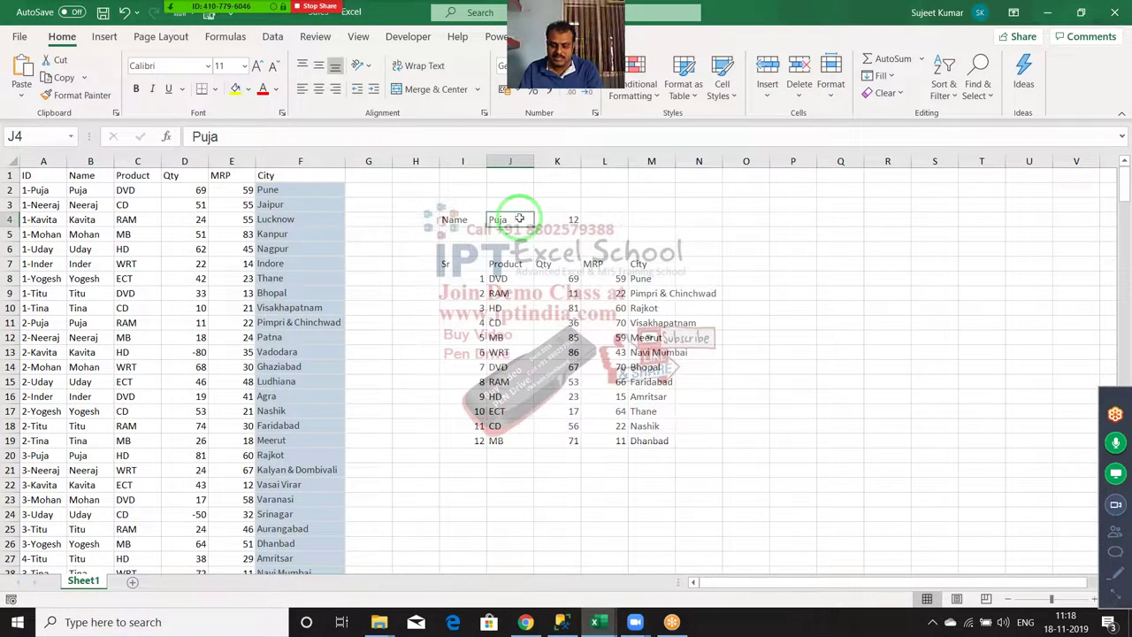
type("Neeraj")
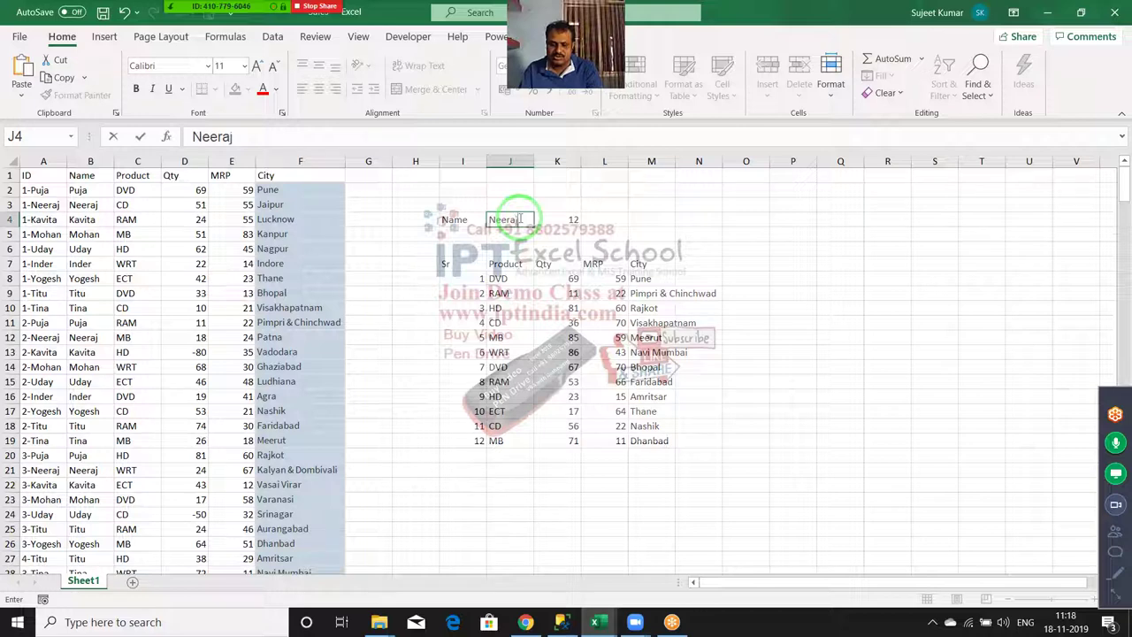
key("Return")
Review Neeraj's 13 results and select the City formula cell M8
left_click(520, 219)
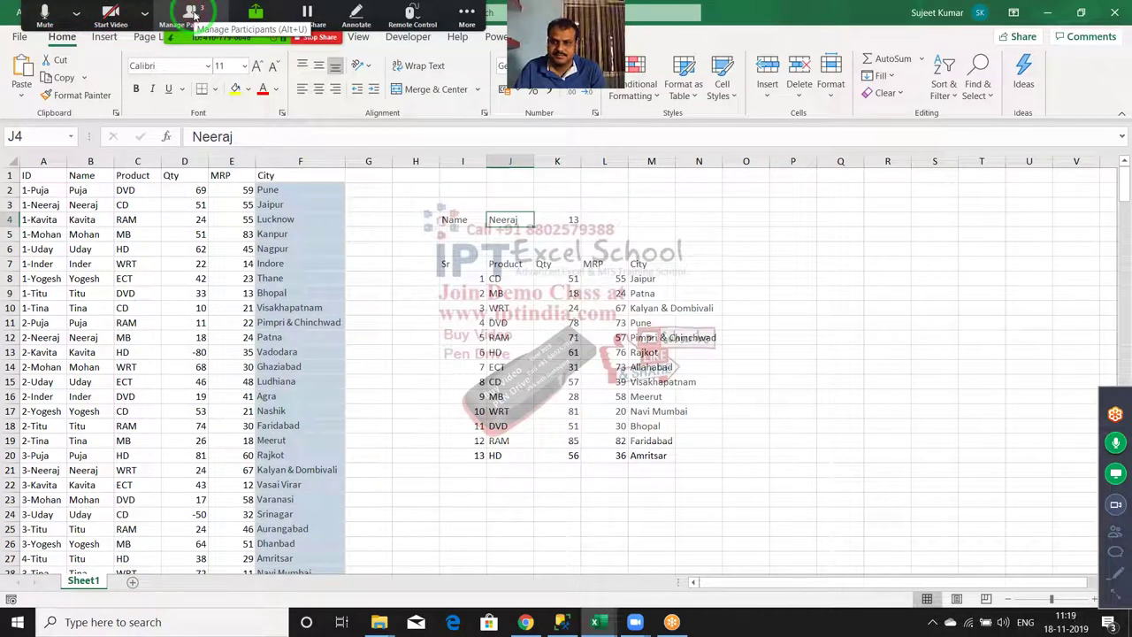
left_click(190, 16)
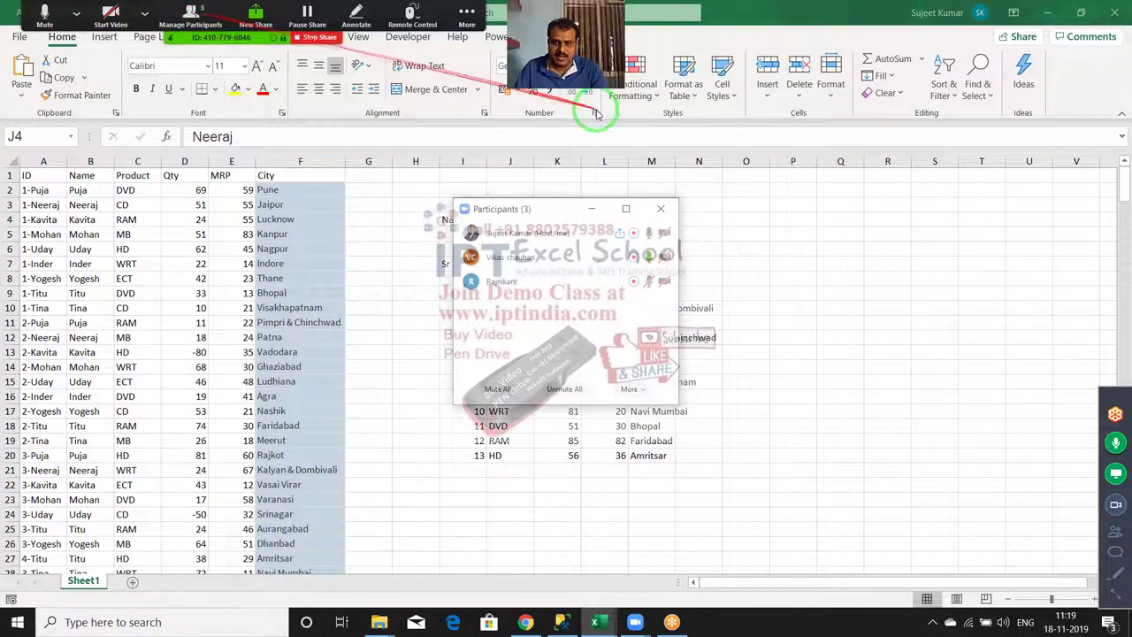
left_click(662, 208)
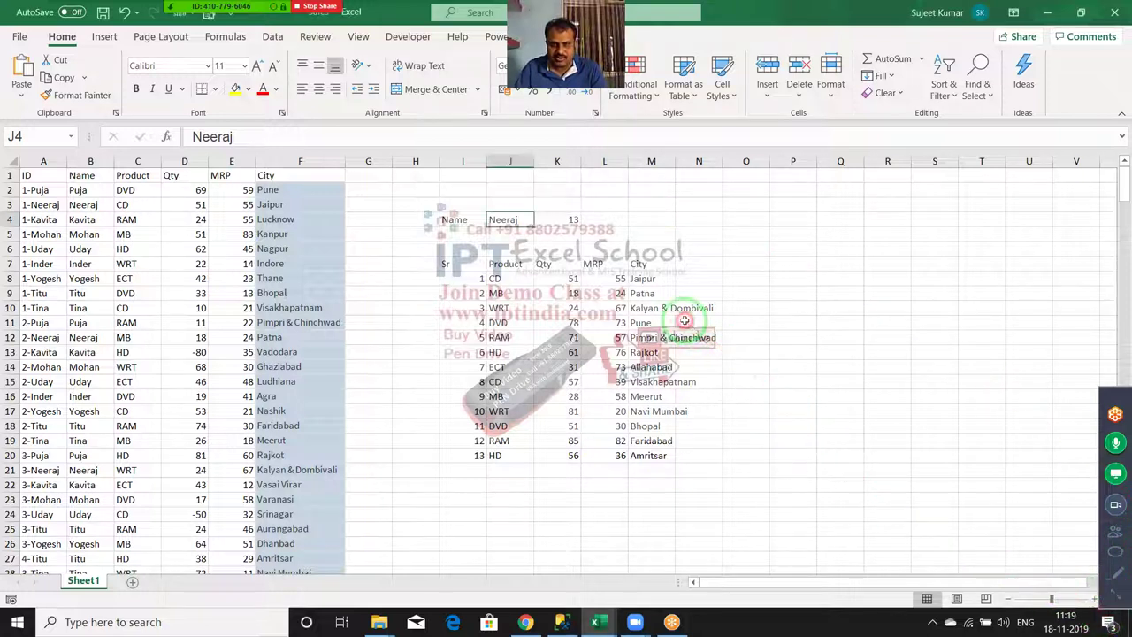
left_click(652, 279)
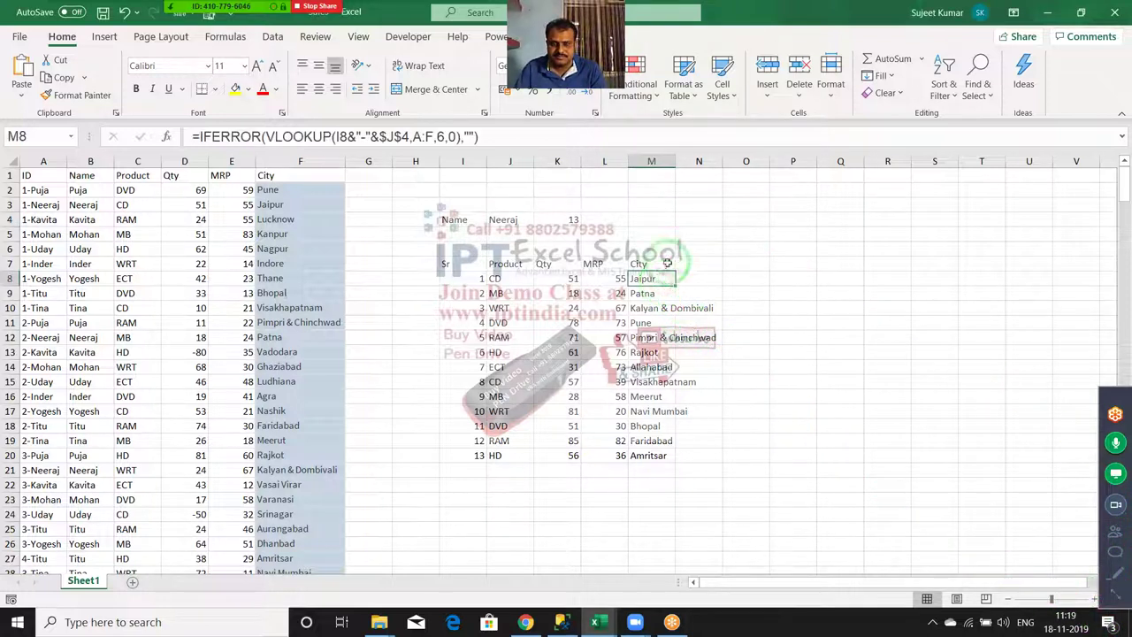
Autofit column M and copy the Name, Product, Qty, MRP and City data from B1
double_click(675, 163)
left_click(79, 176)
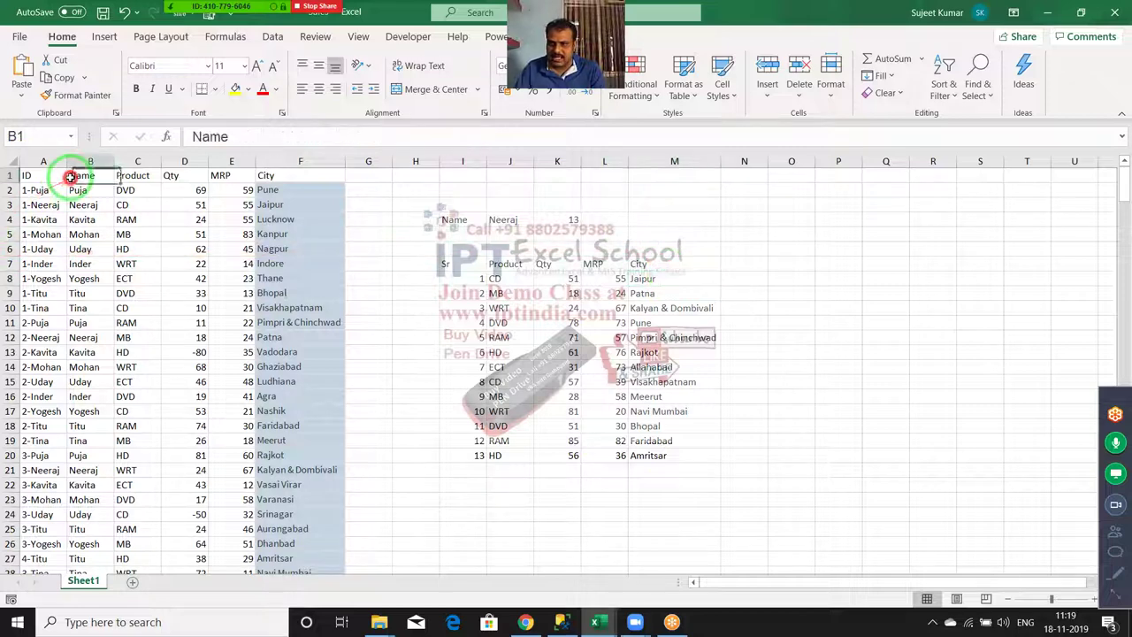
key("ctrl+shift+Right")
key("ctrl+shift+Down")
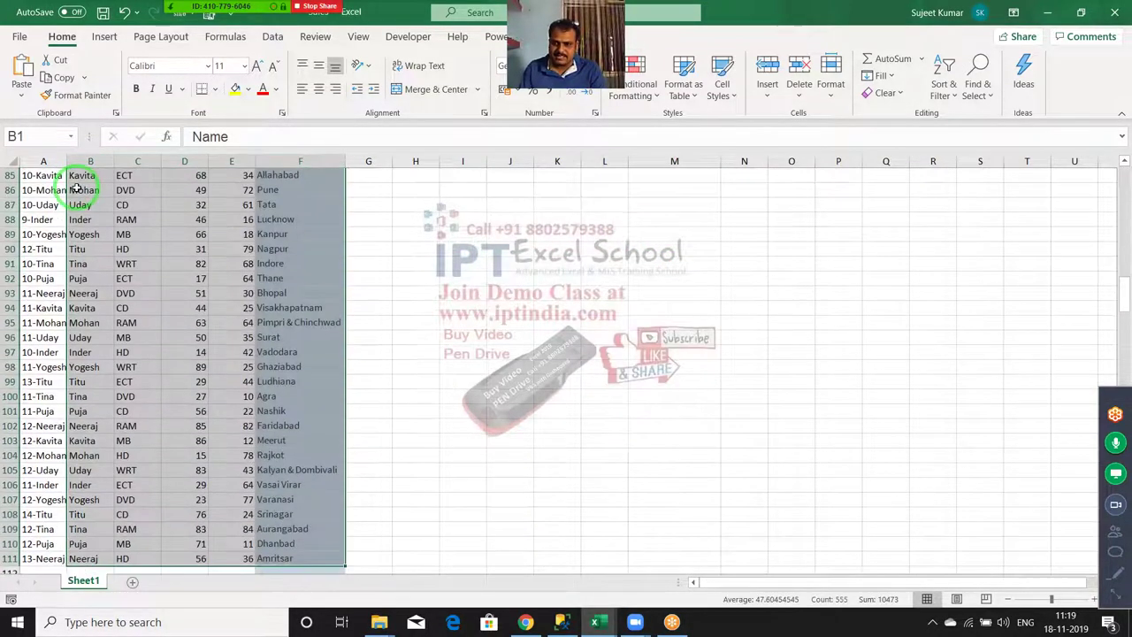
key("ctrl+c")
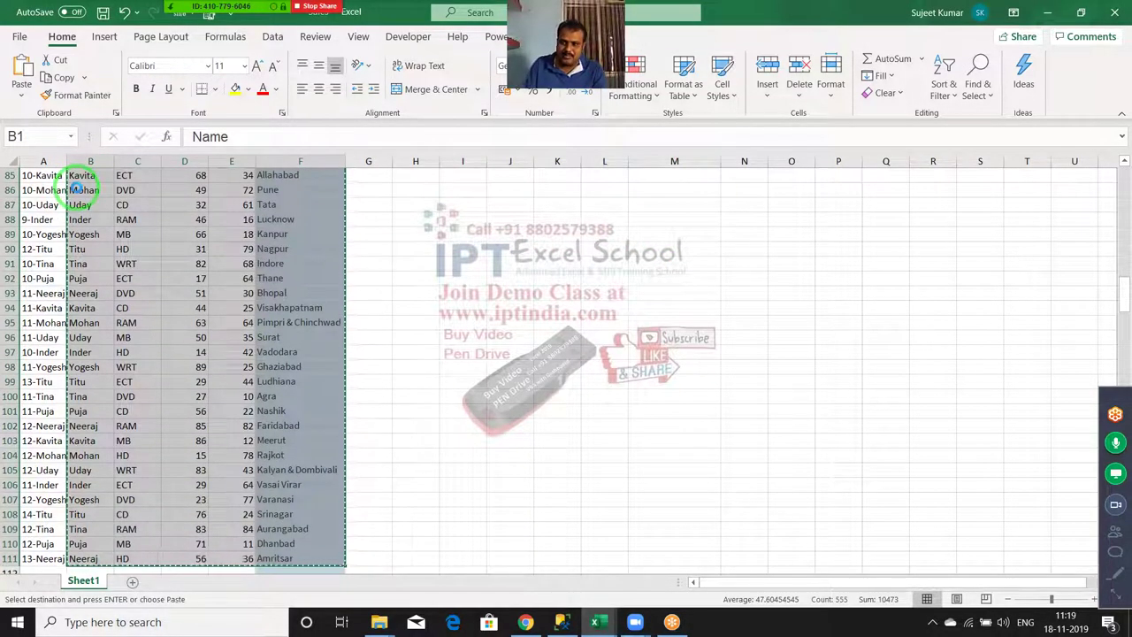
Paste the copied data at A1 of Sheet1 in the other workbook
key("ctrl+Tab")
key("ctrl+v")
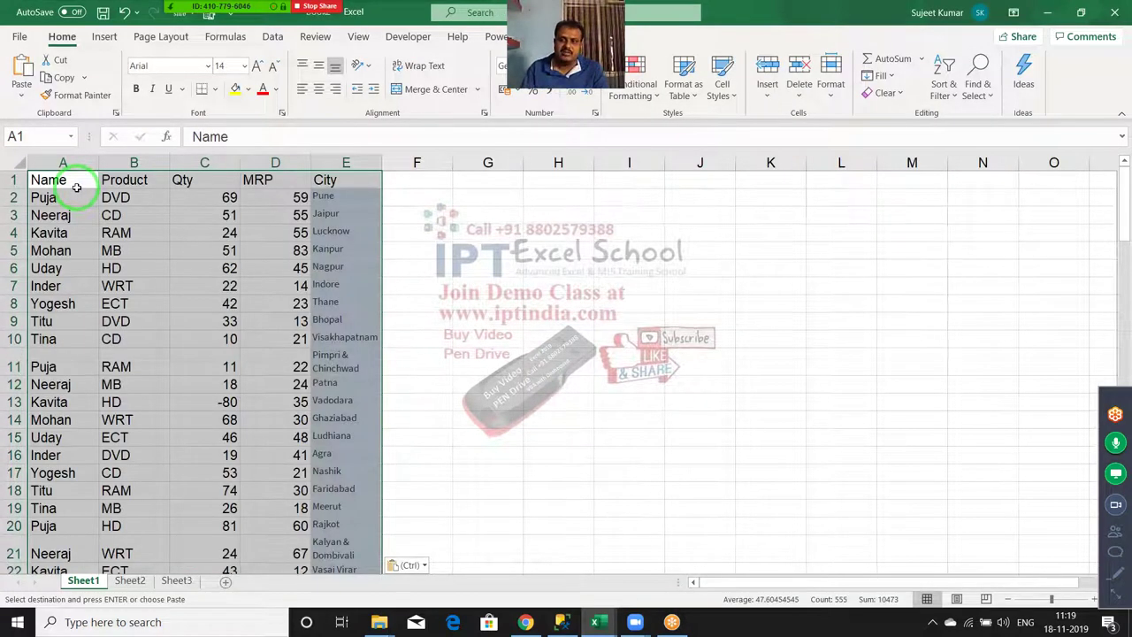
left_click(275, 197)
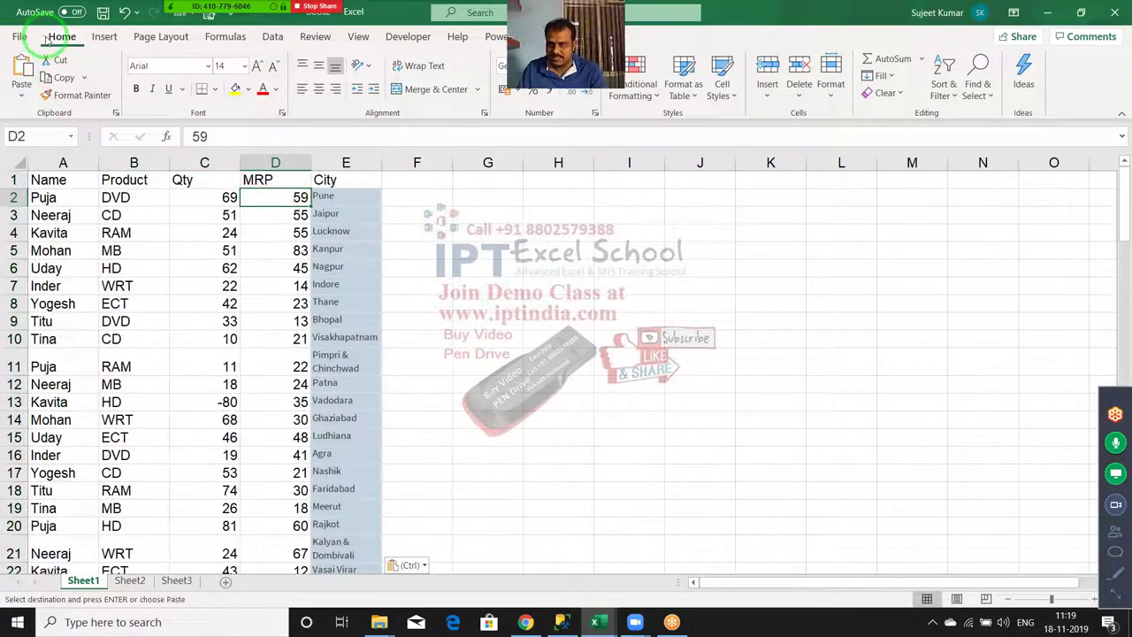
Save the new workbook to the Desktop as macro-enabled DD1.xlsm and go to its empty Sheet2
left_click(106, 37)
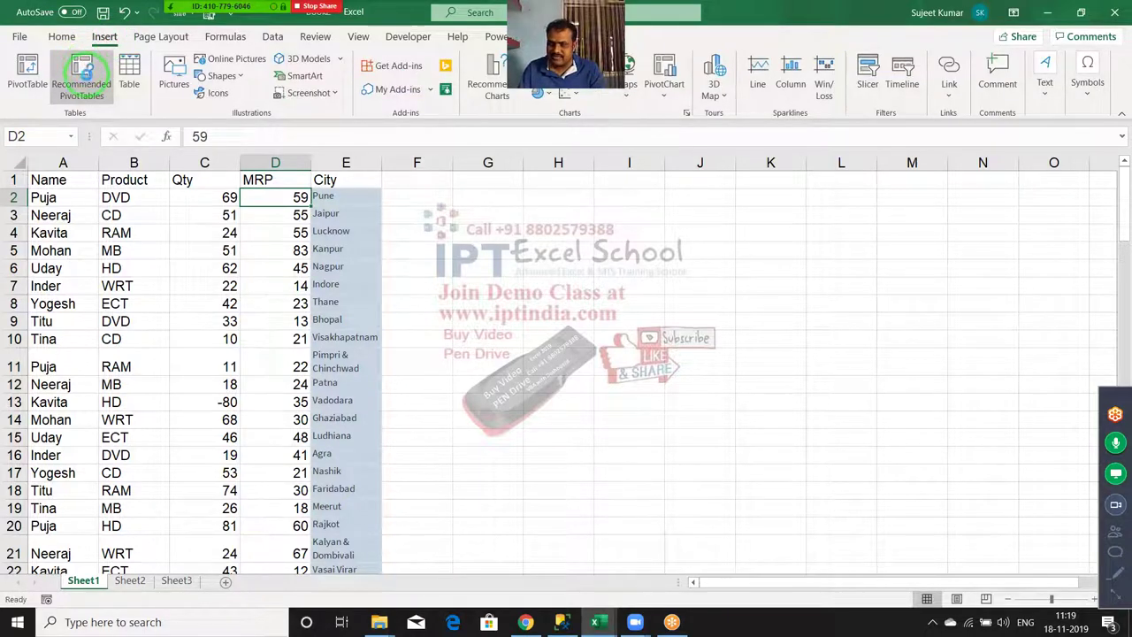
key("ctrl+s")
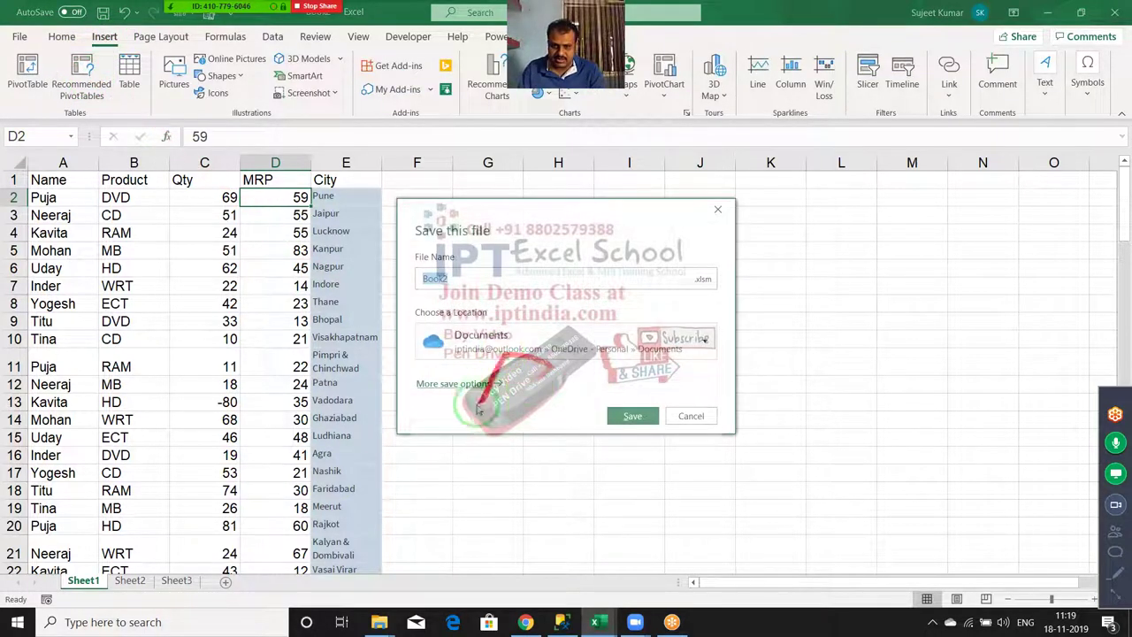
left_click(453, 383)
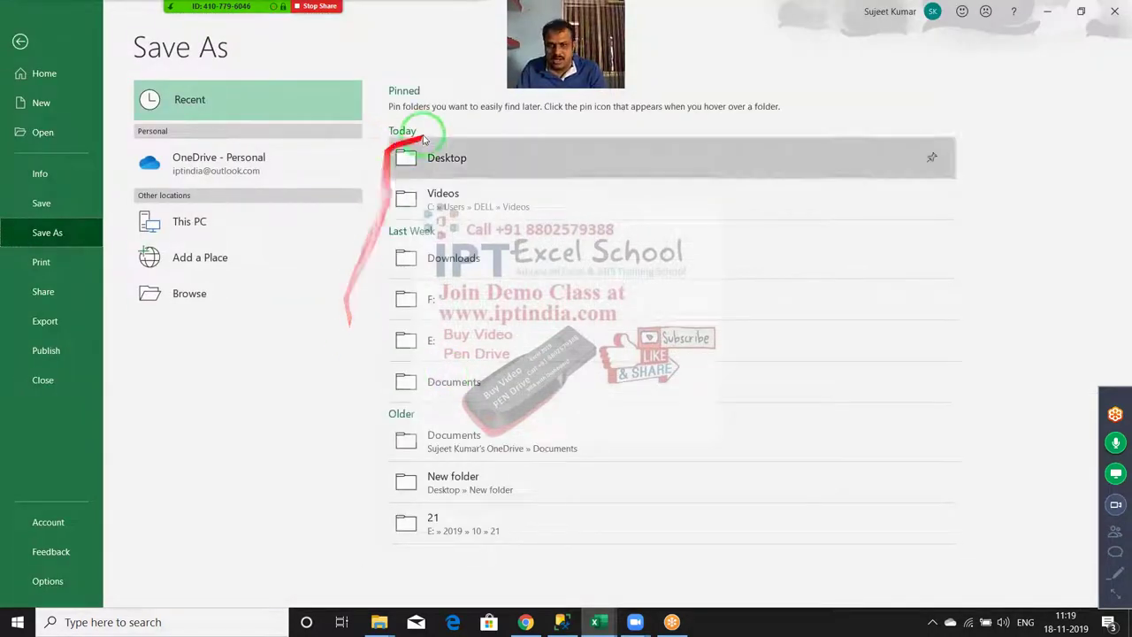
left_click(443, 156)
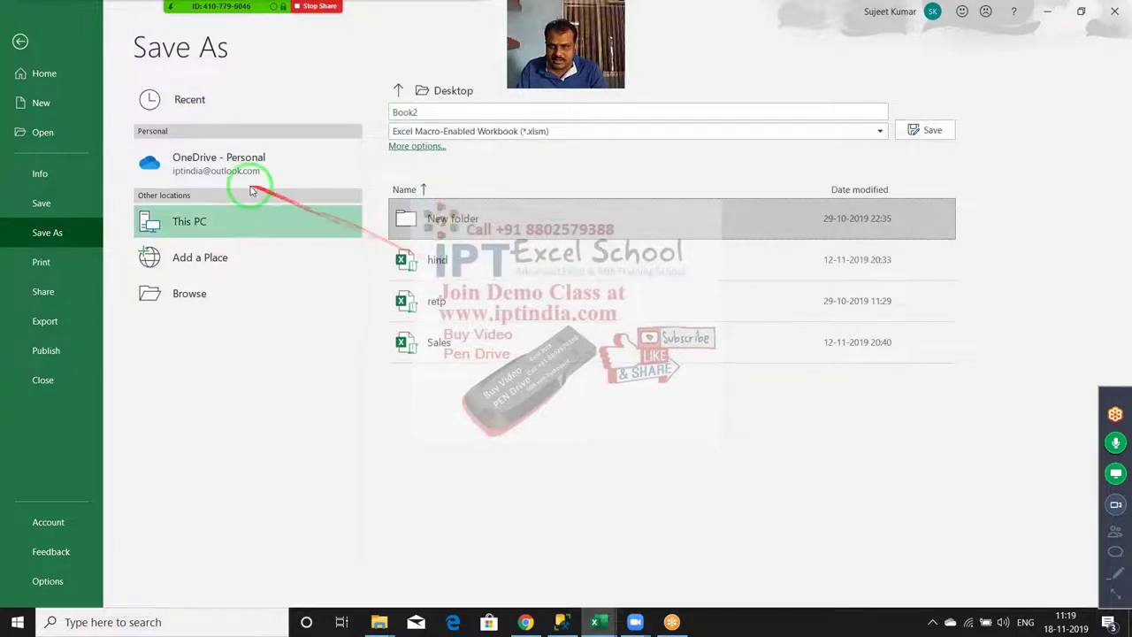
left_click(404, 112)
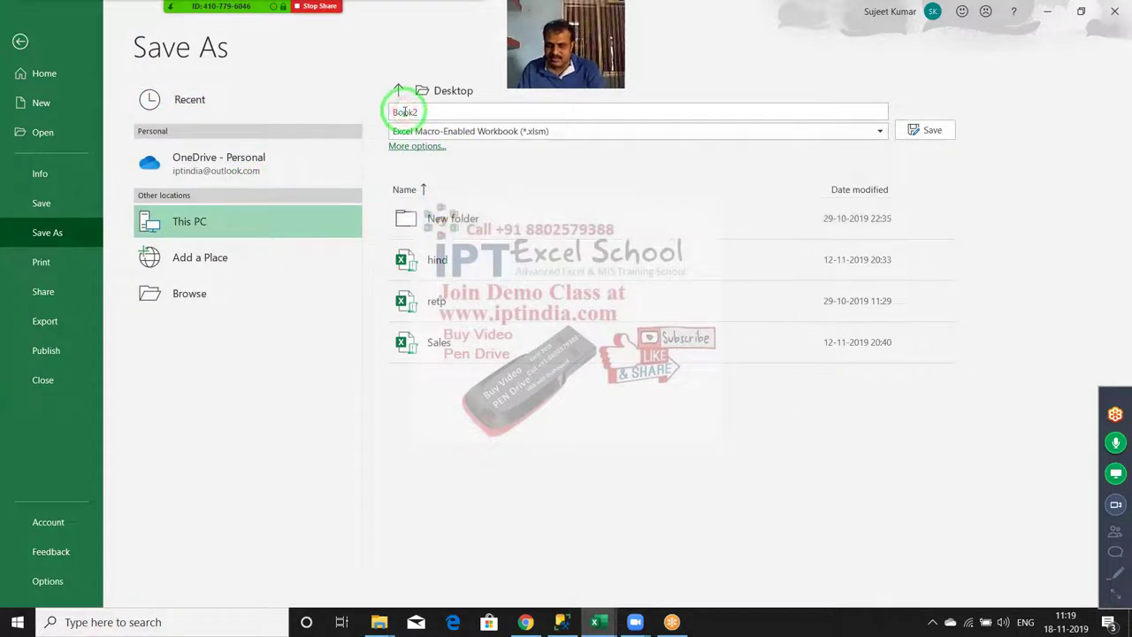
double_click(404, 112)
type("DD1")
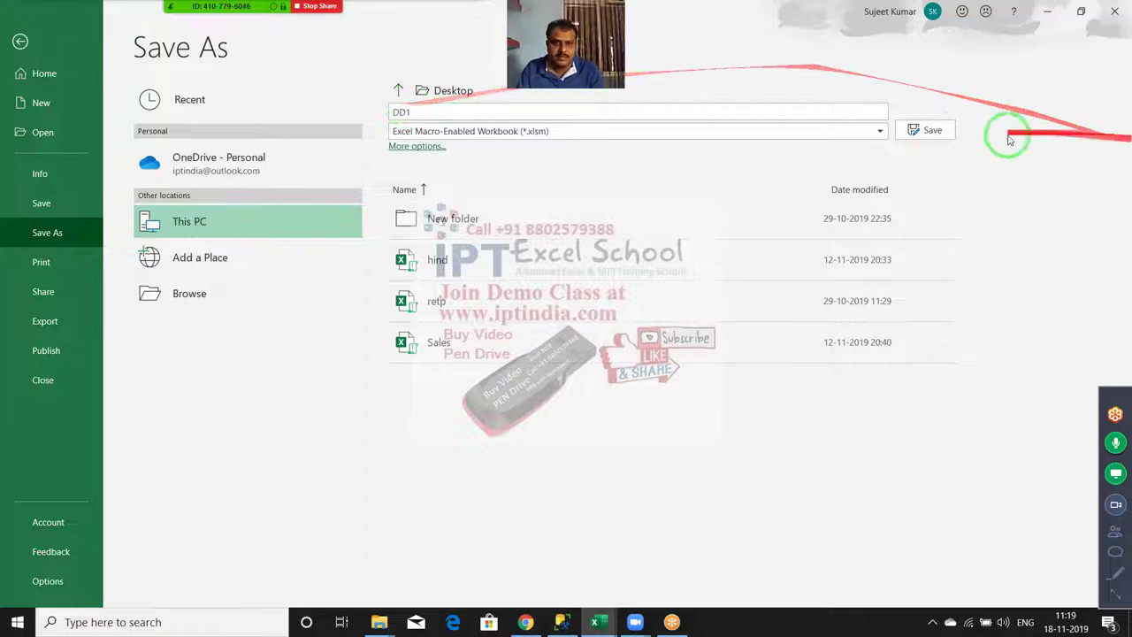
left_click(928, 130)
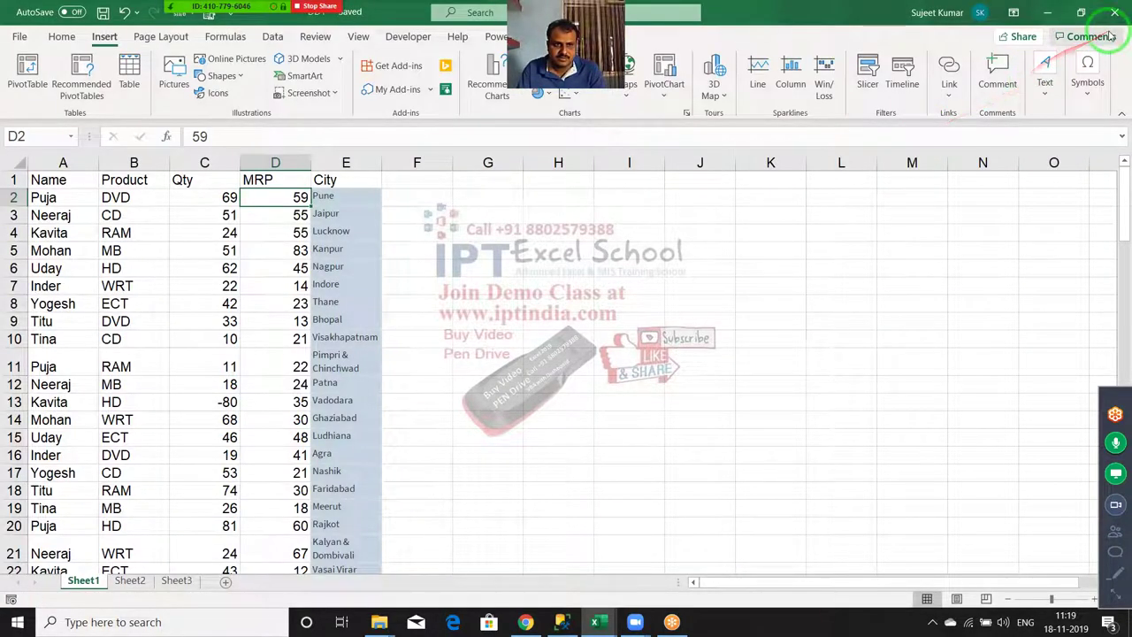
left_click(129, 580)
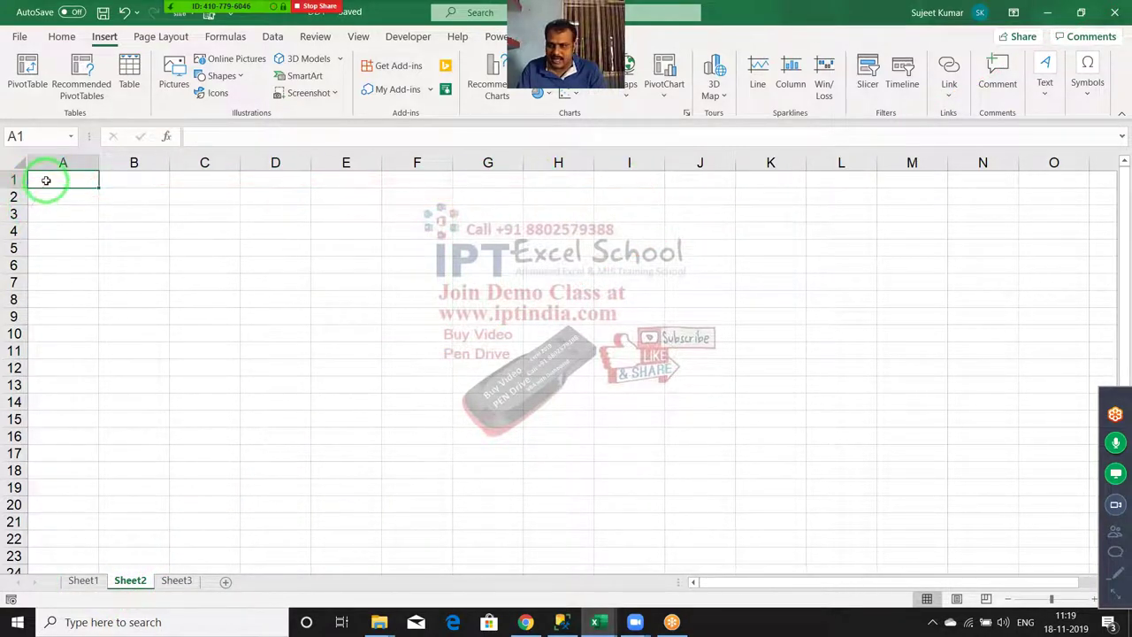
Enter the label Select Name in A1, autofit column A, and select A4 for the query output
left_click_drag(80, 252, 486, 402)
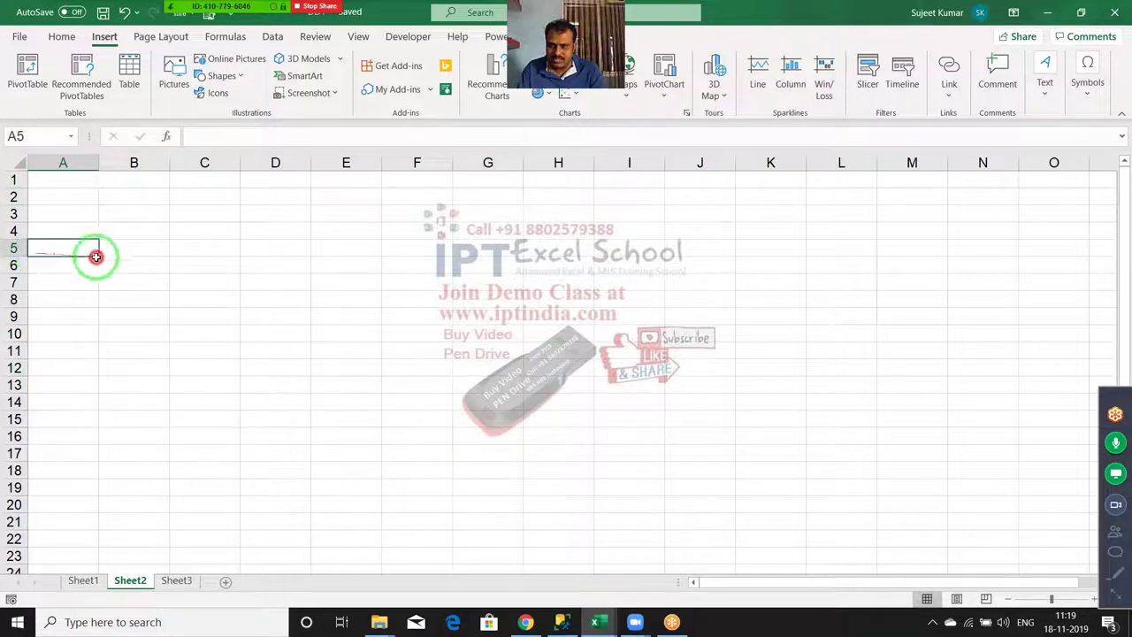
left_click(57, 189)
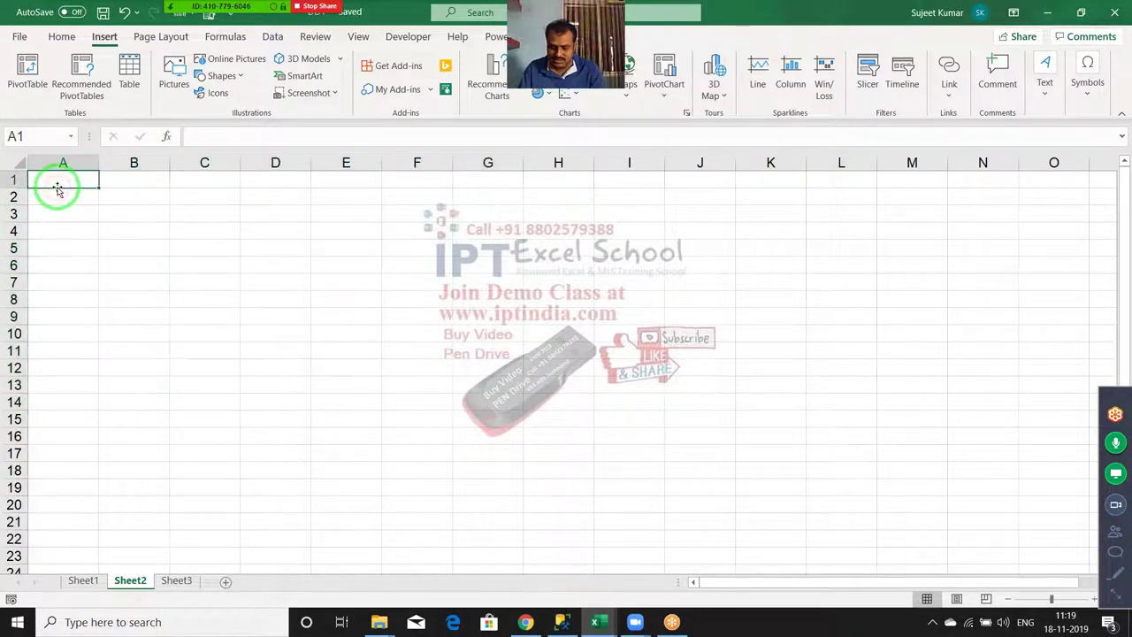
type("Select NAme")
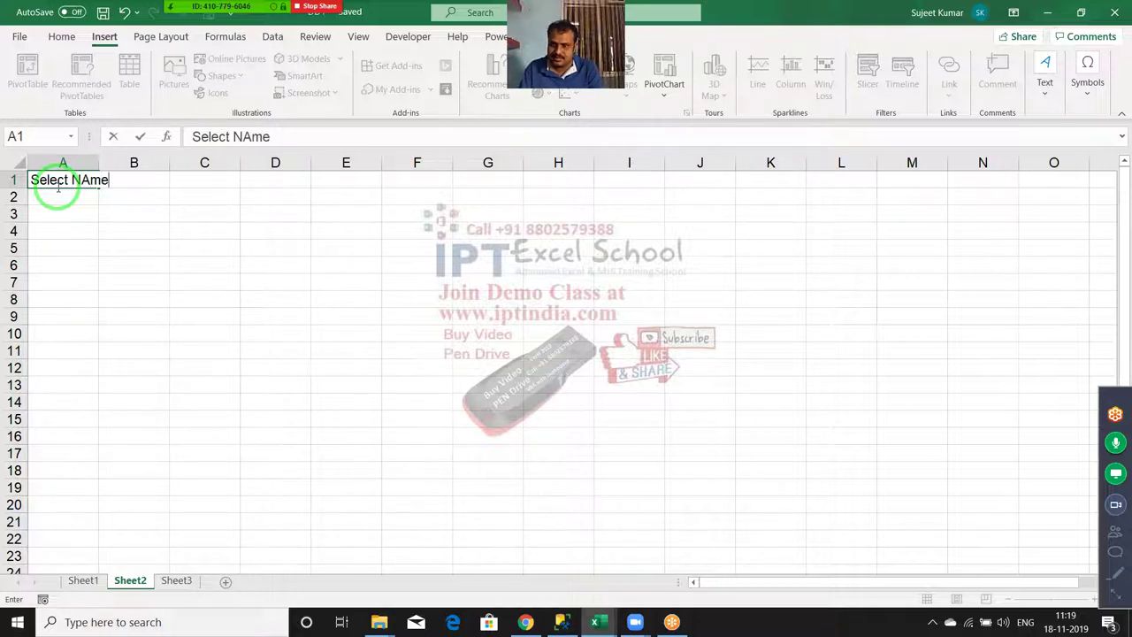
key("Tab")
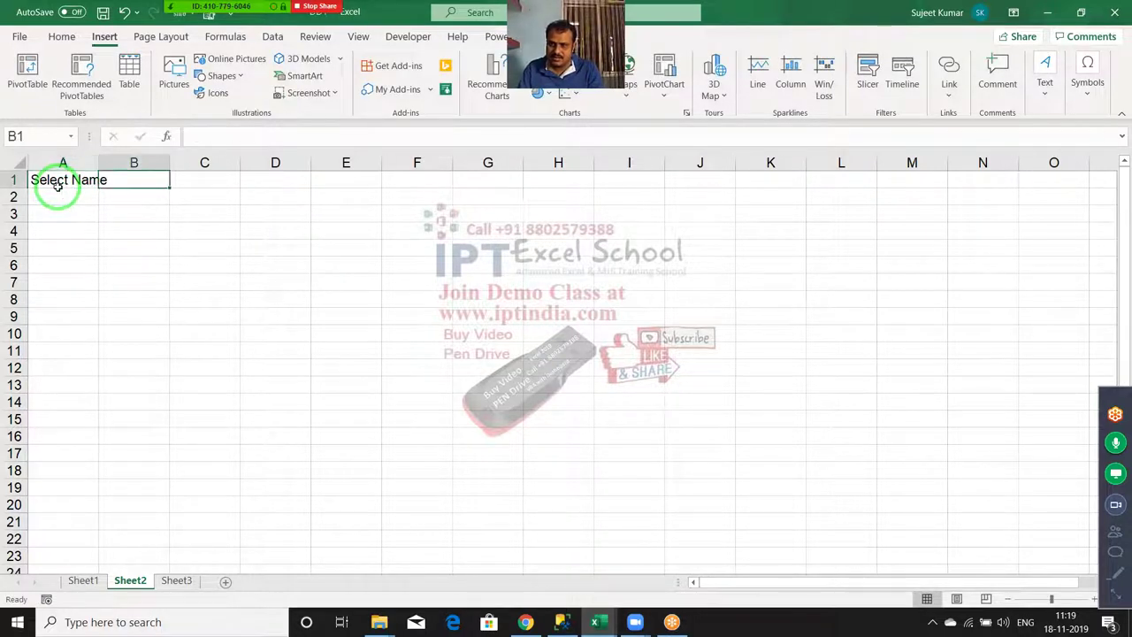
double_click(93, 166)
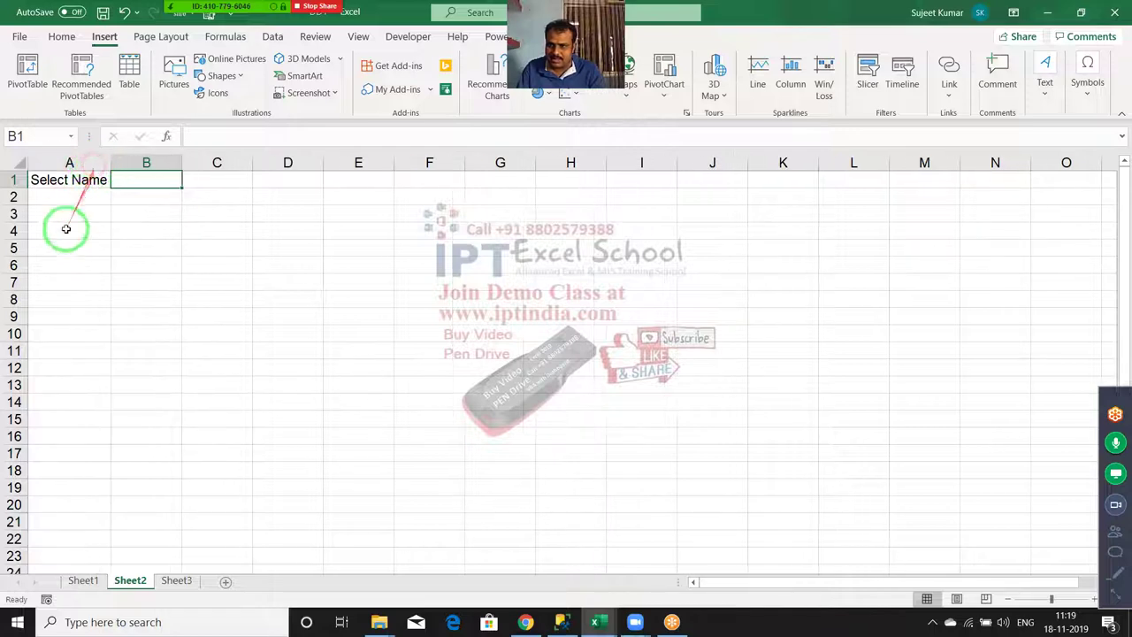
left_click(47, 230)
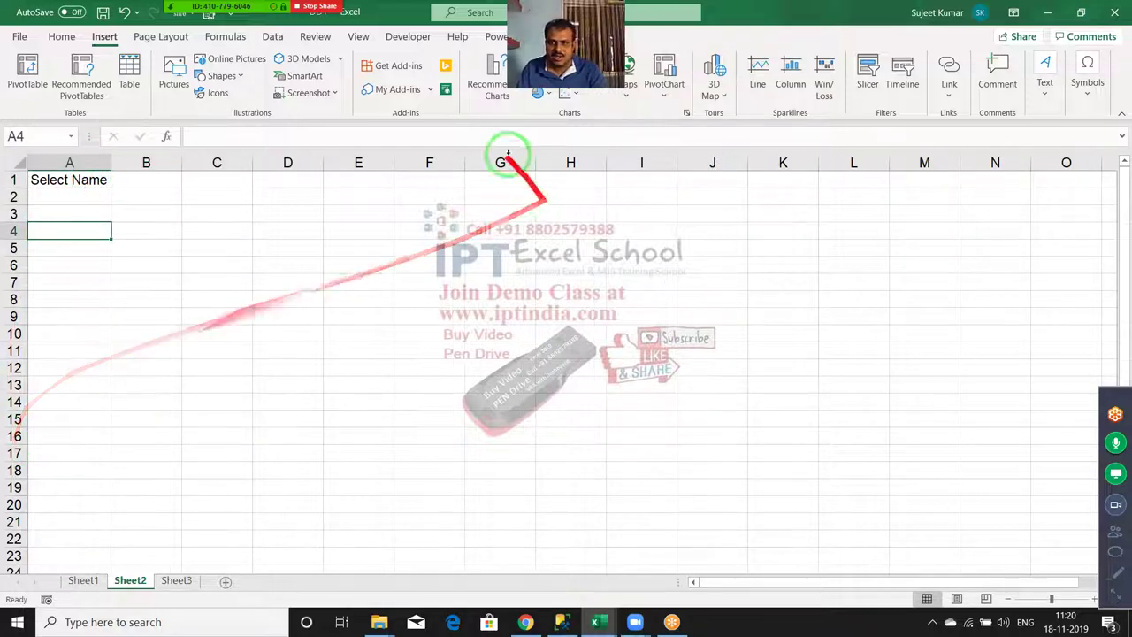
left_click(262, 41)
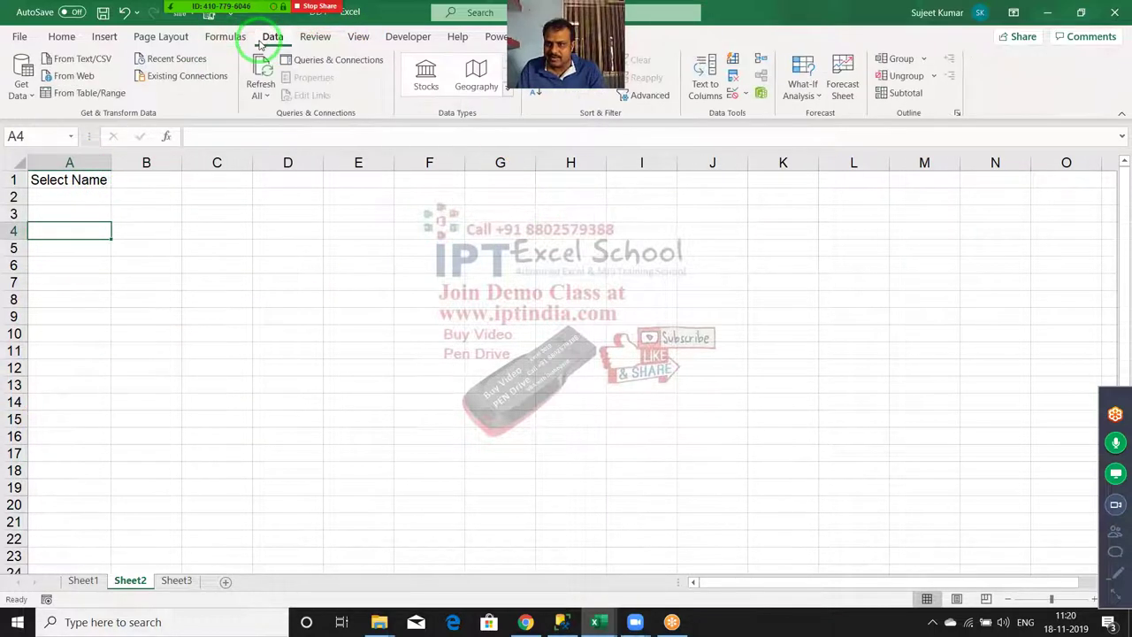
Import data from the DD1 workbook via Get Data > From File > From Workbook
left_click(25, 89)
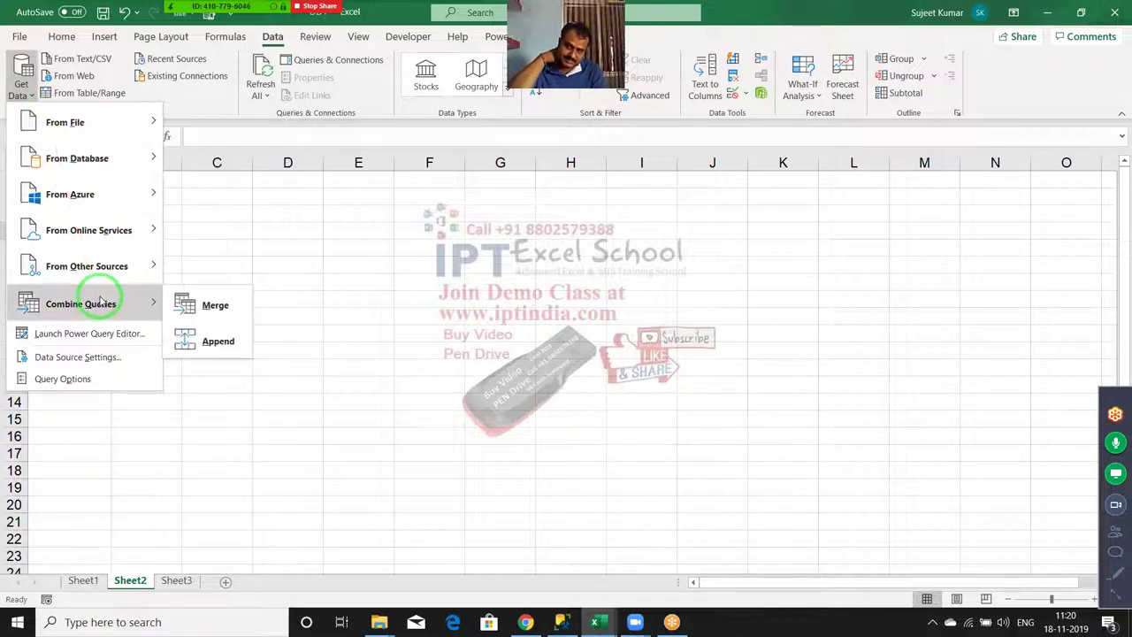
mouse_move(87, 266)
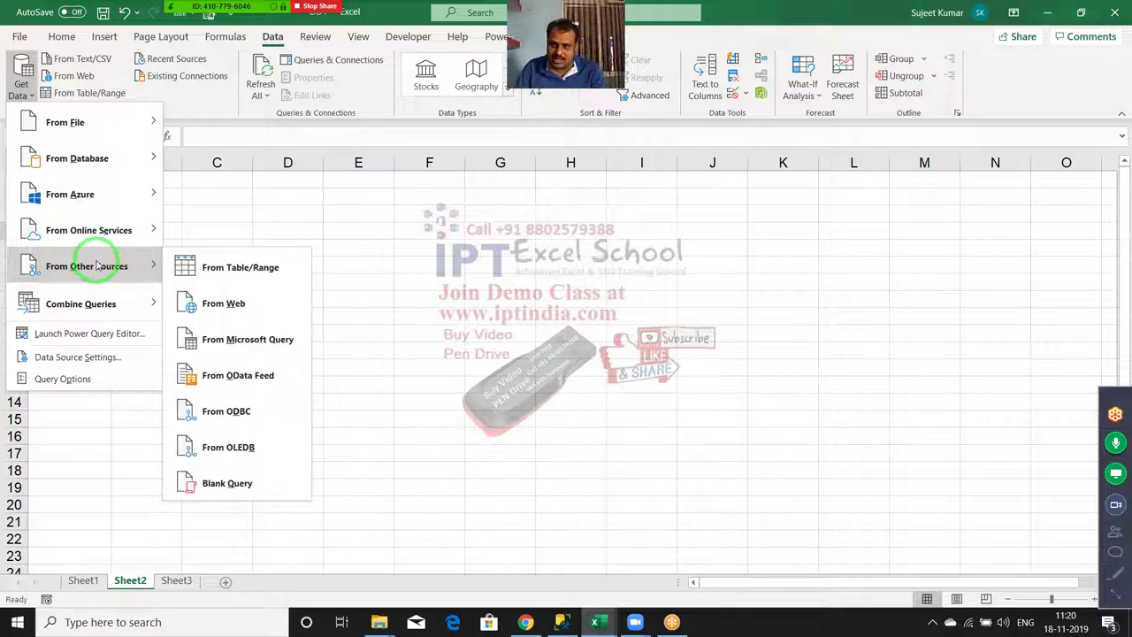
left_click(273, 335)
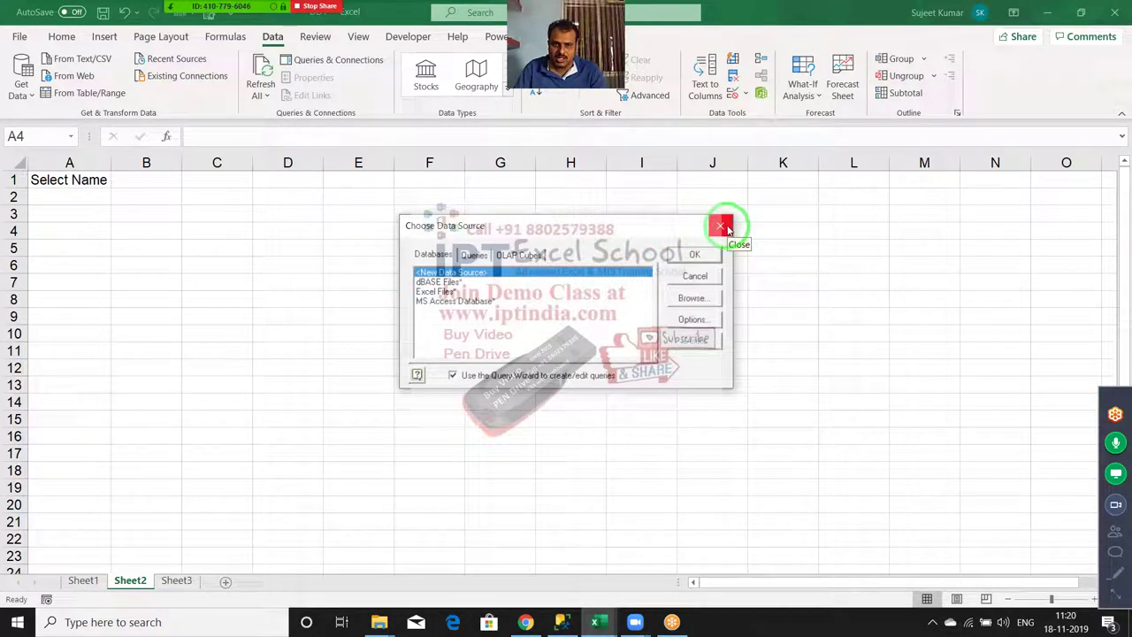
left_click(727, 229)
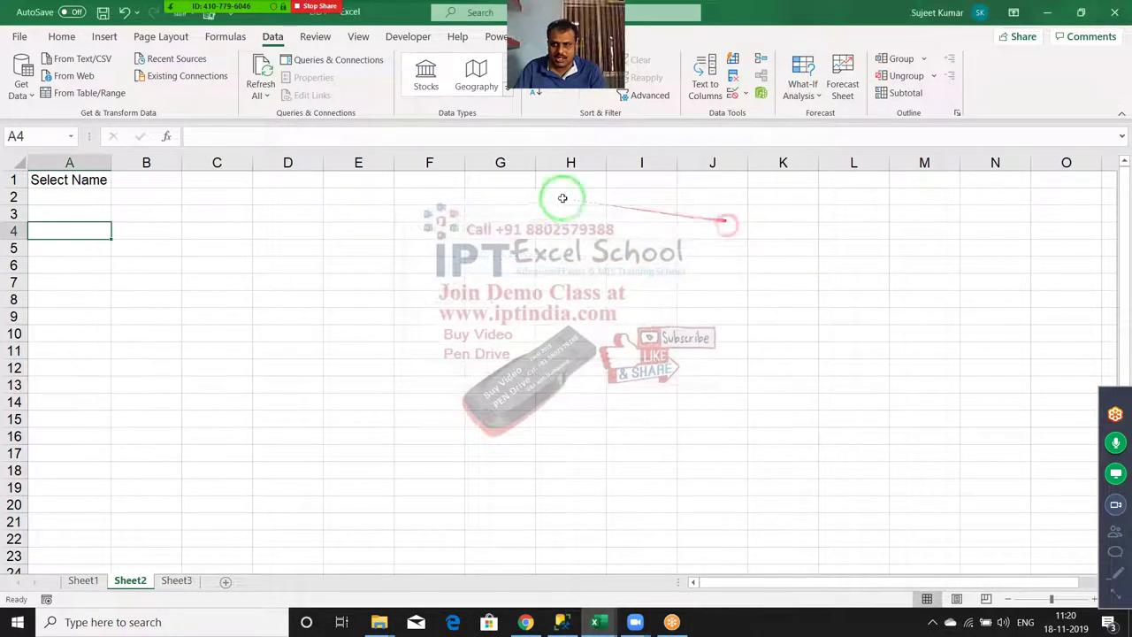
left_click(30, 97)
left_click(53, 122)
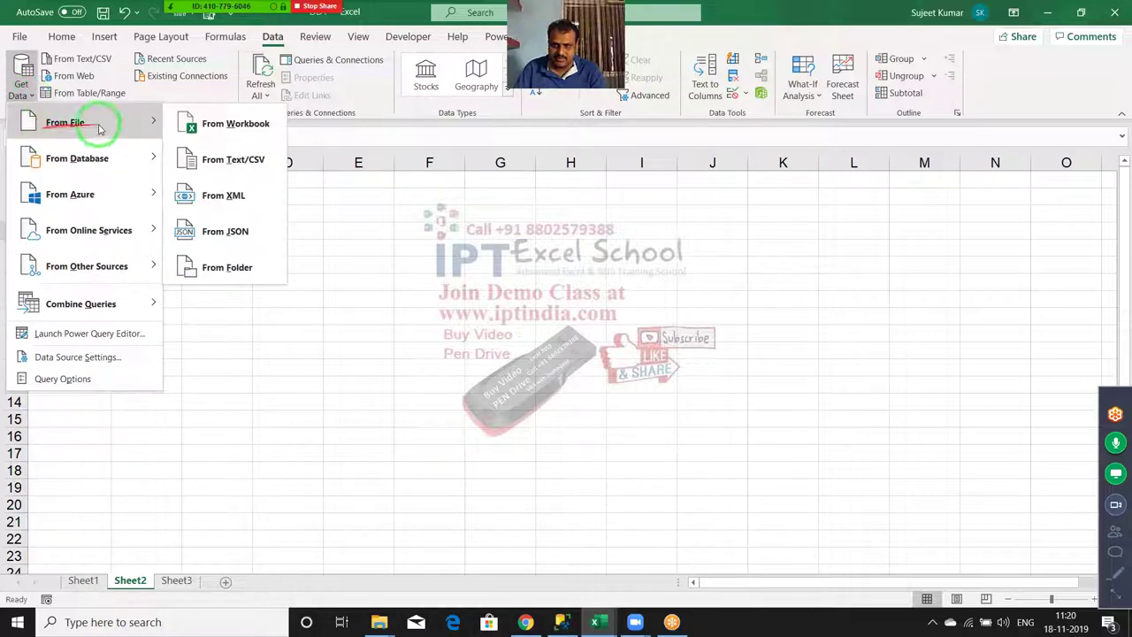
left_click(260, 130)
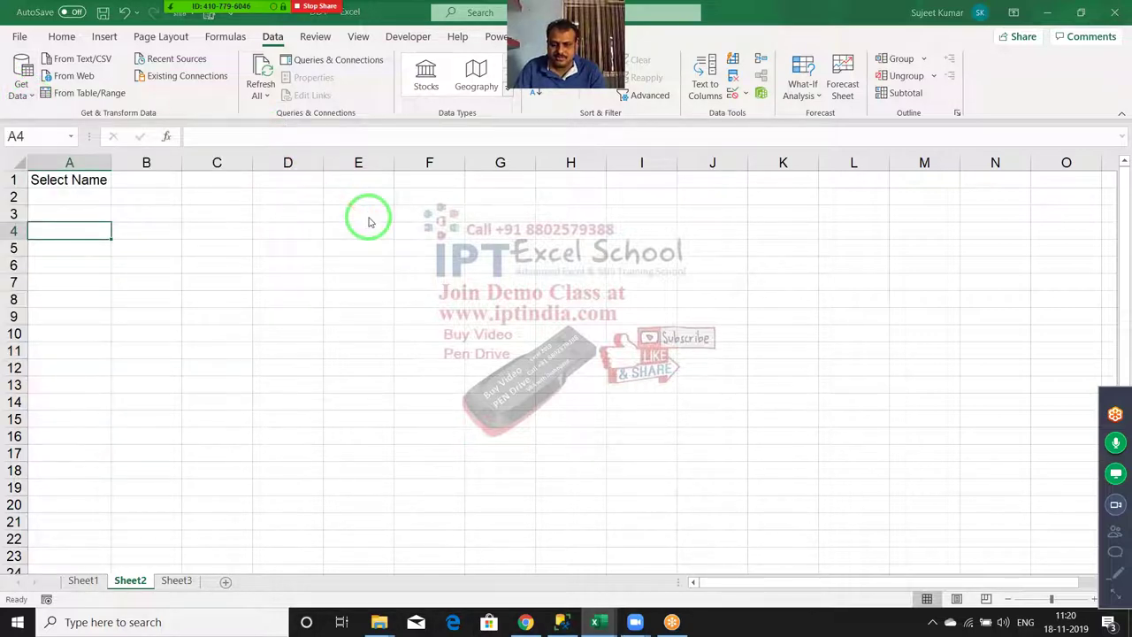
left_click_drag(260, 202, 127, 286)
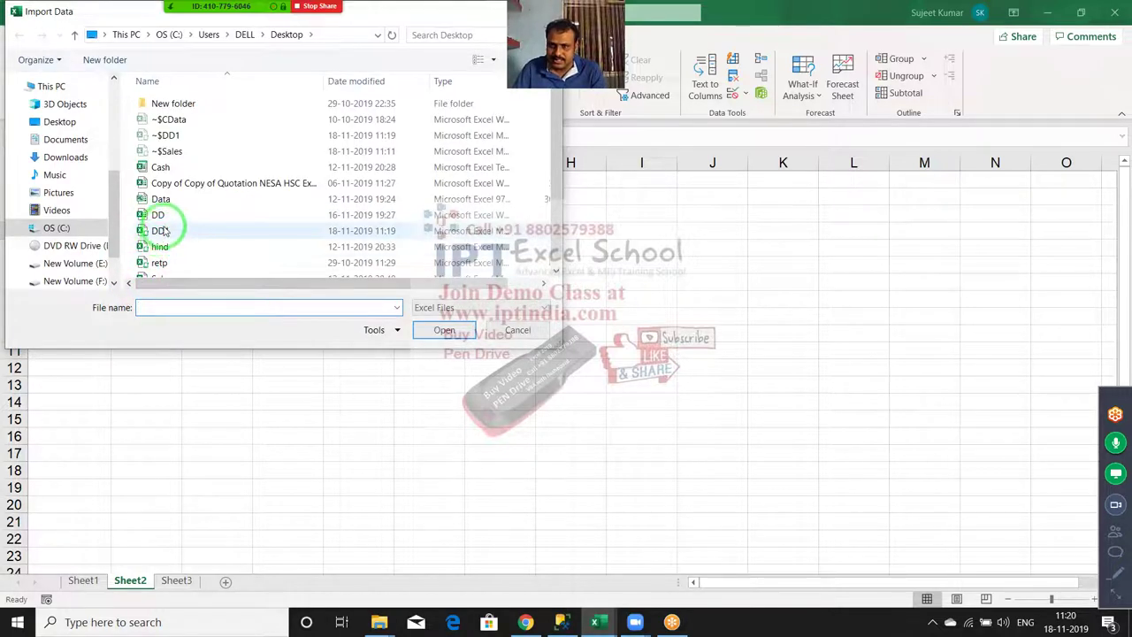
left_click(429, 235)
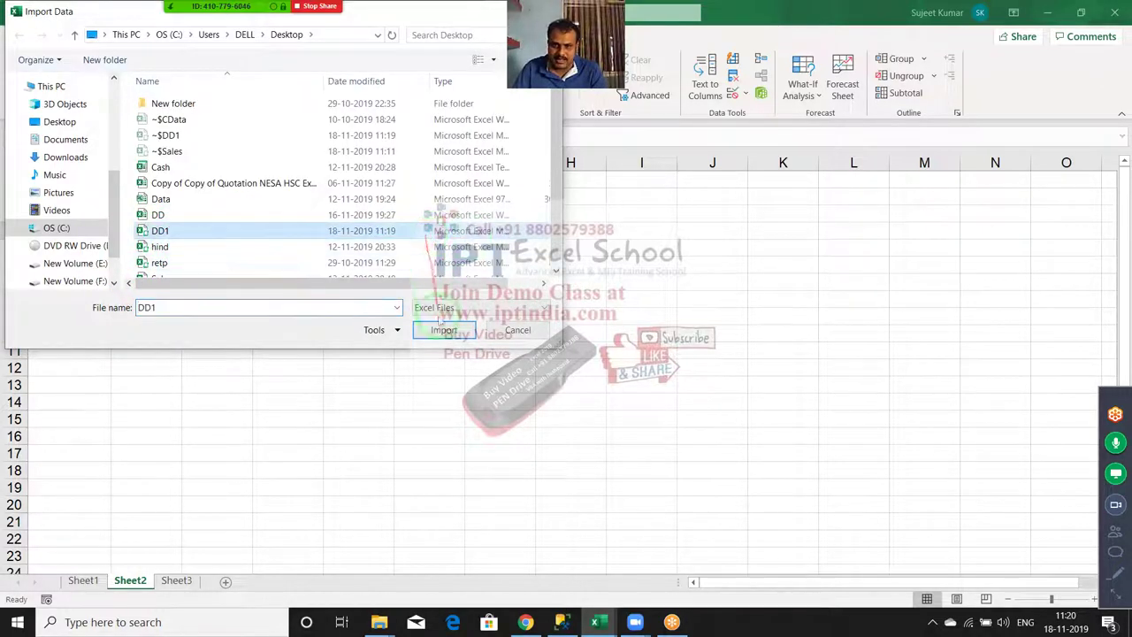
left_click(437, 336)
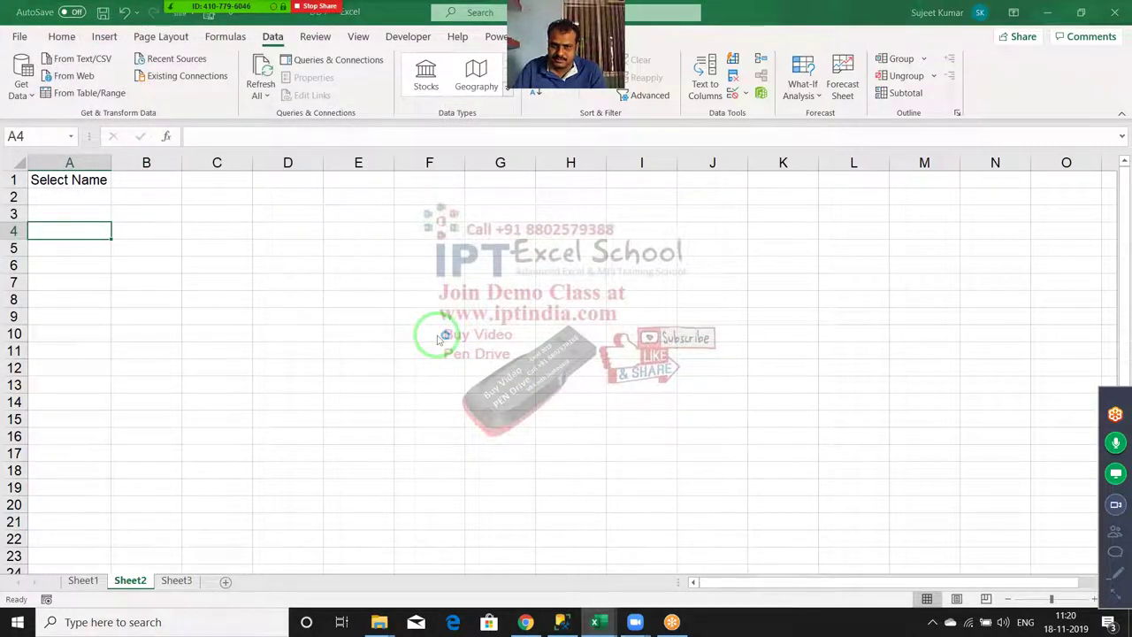
Select Sheet1 in the Navigator and load it into the workbook
left_click(580, 380)
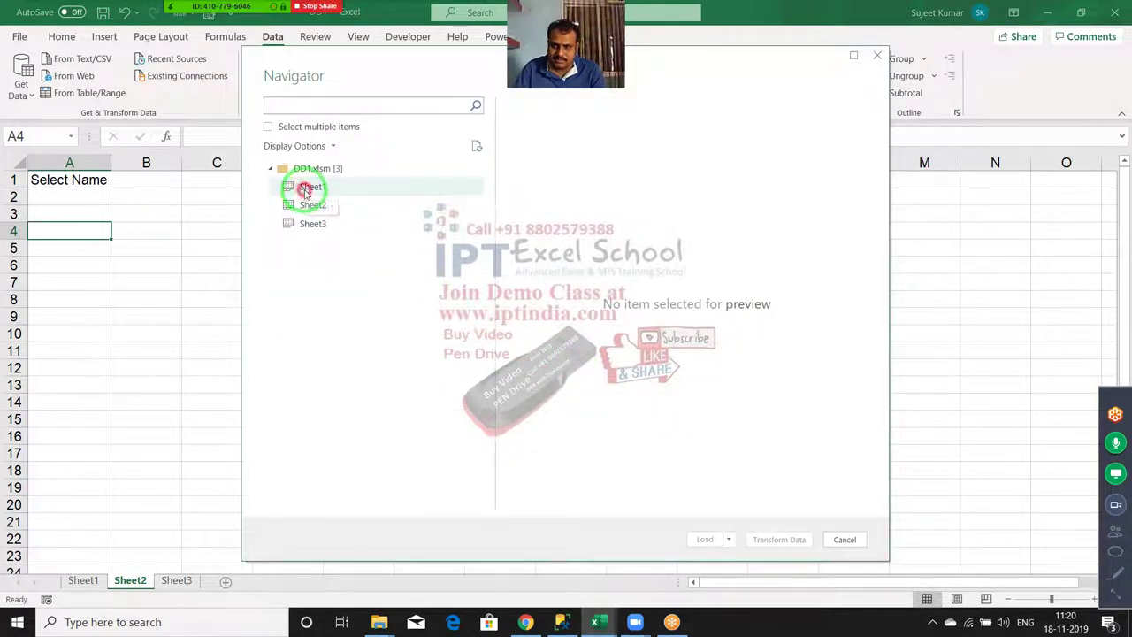
left_click(305, 191)
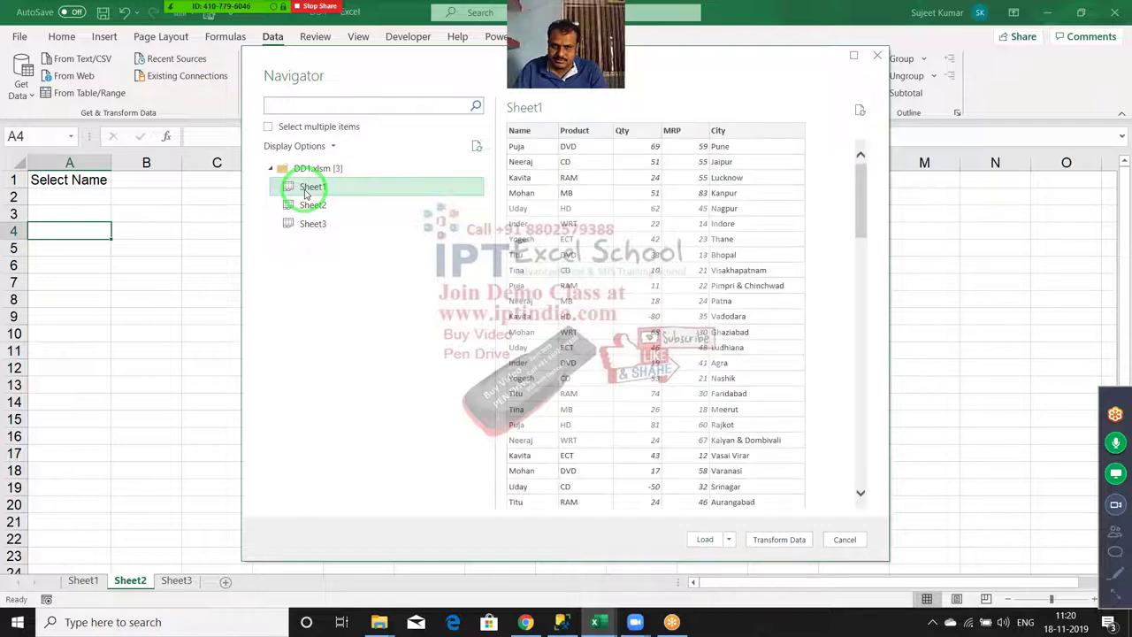
left_click(757, 542)
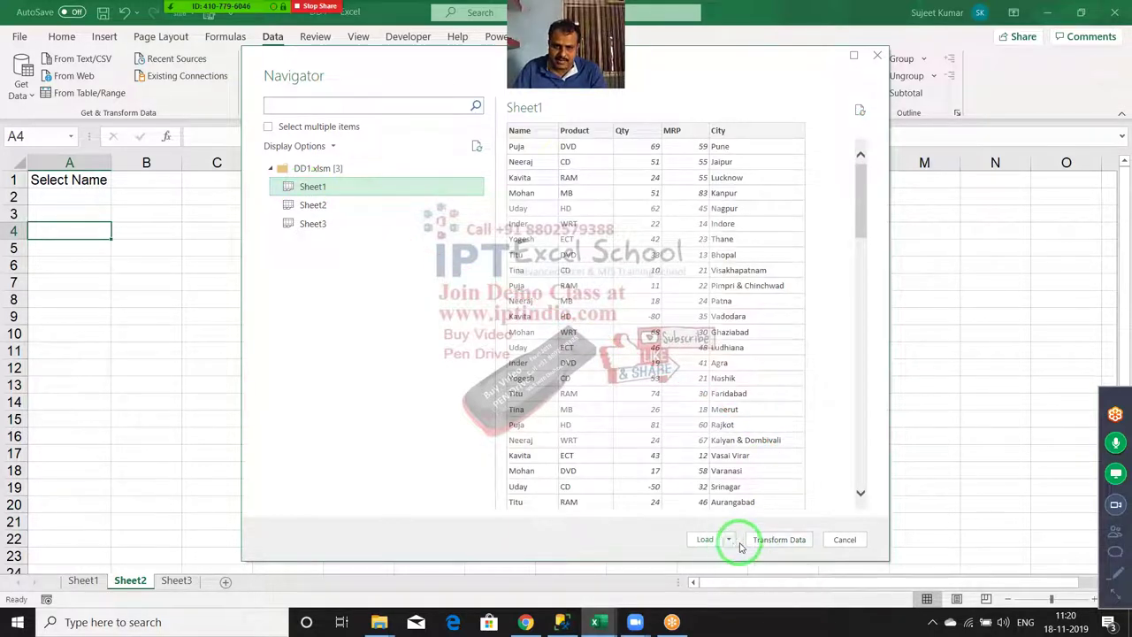
left_click(708, 539)
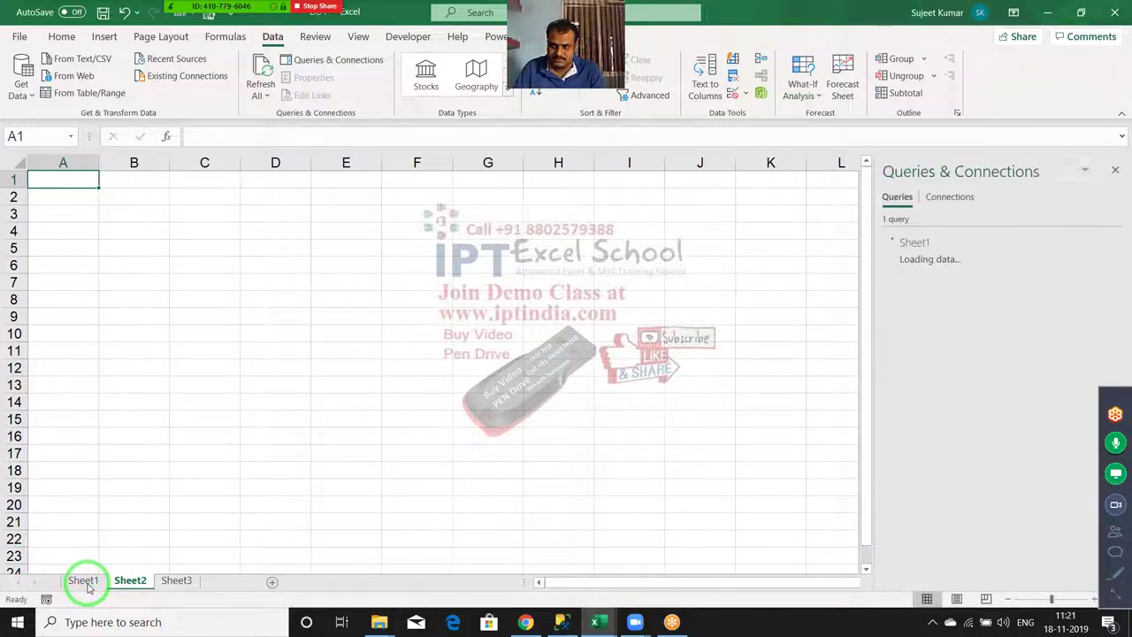
Browse the sheet tabs and inspect the loaded Sheet1 query in Power Query without changes
left_click(85, 581)
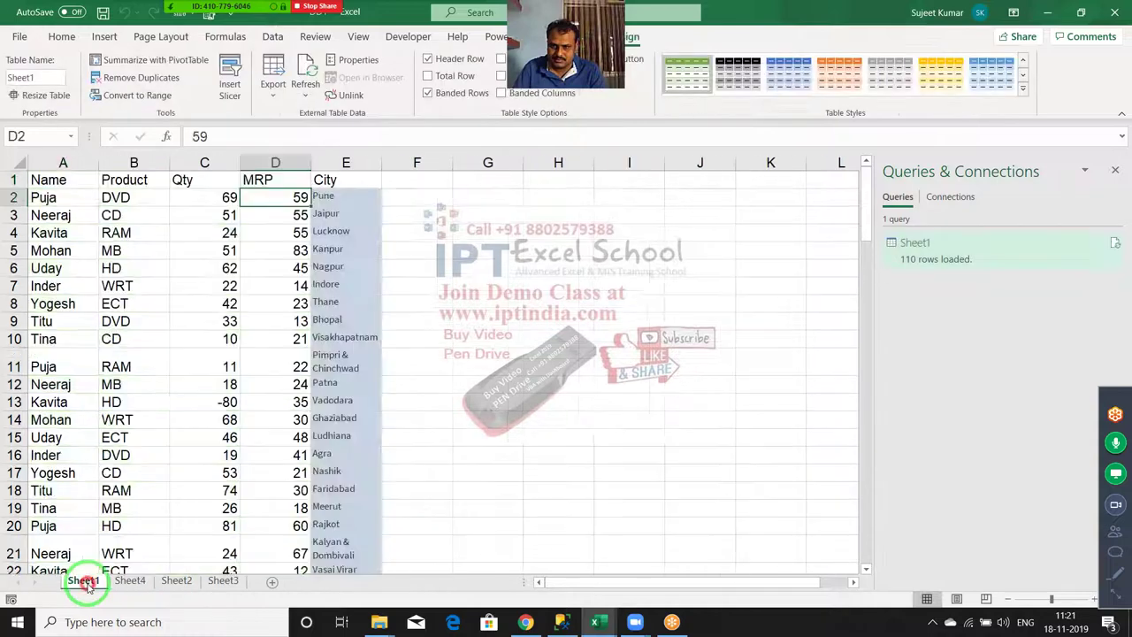
left_click(129, 581)
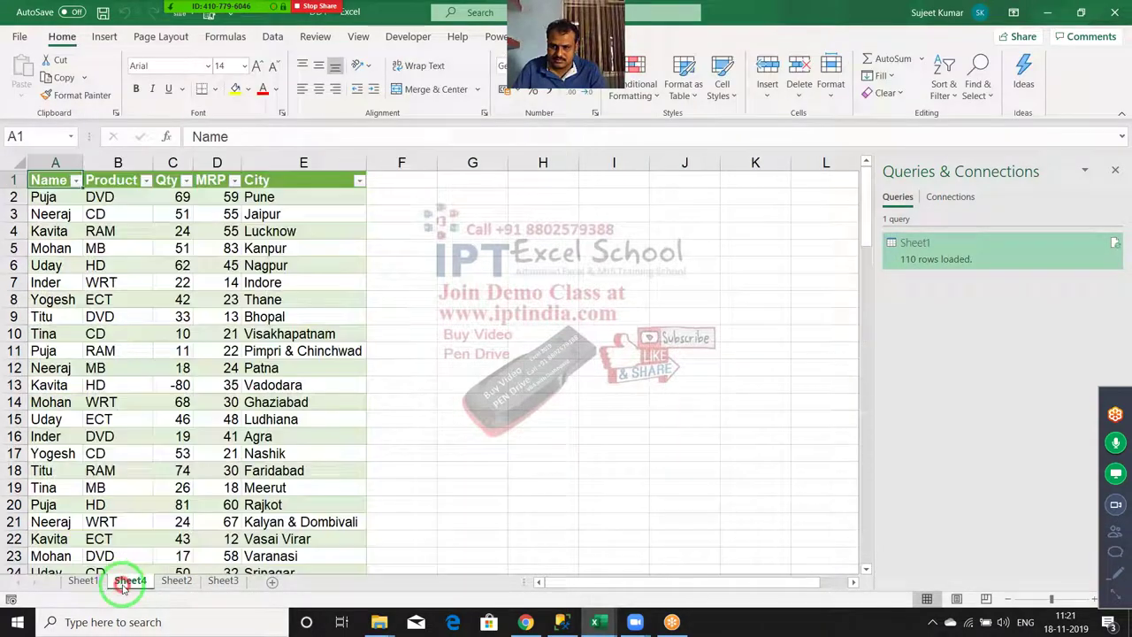
left_click(177, 581)
left_click(147, 584)
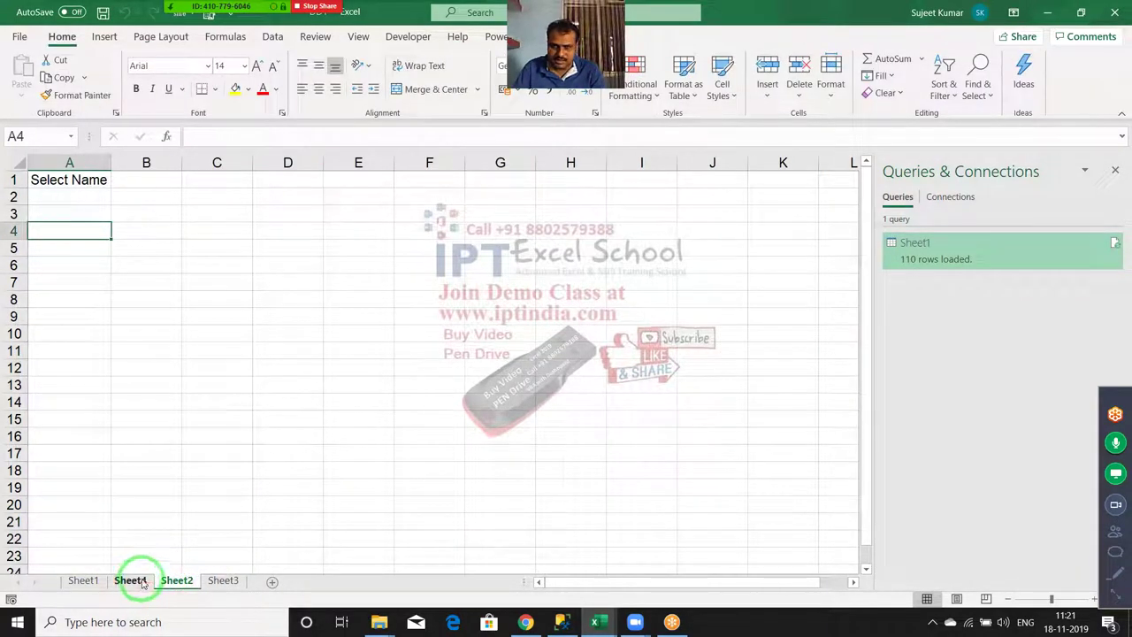
left_click(938, 254)
double_click(918, 264)
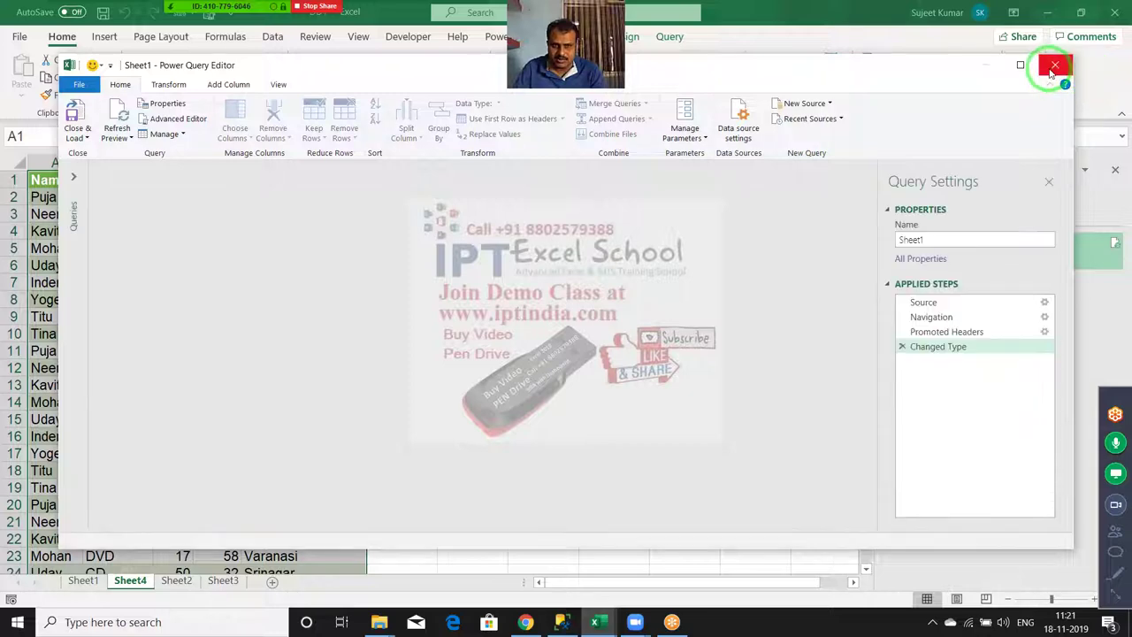
left_click(1054, 67)
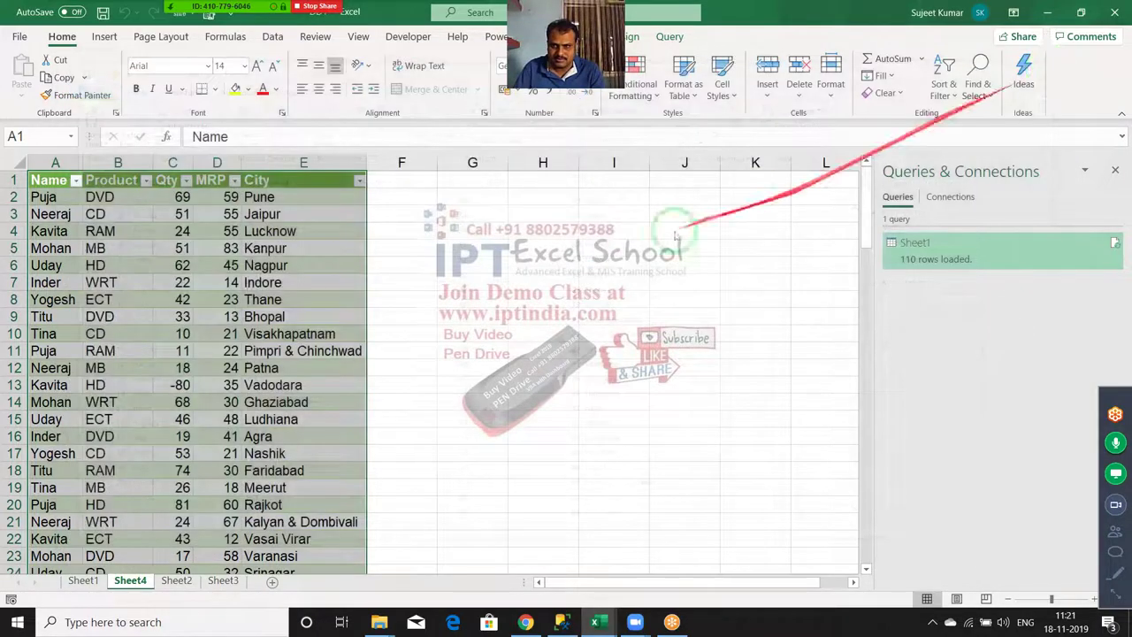
Close the queries pane and enter the heading Name in cell G1
left_click(398, 231)
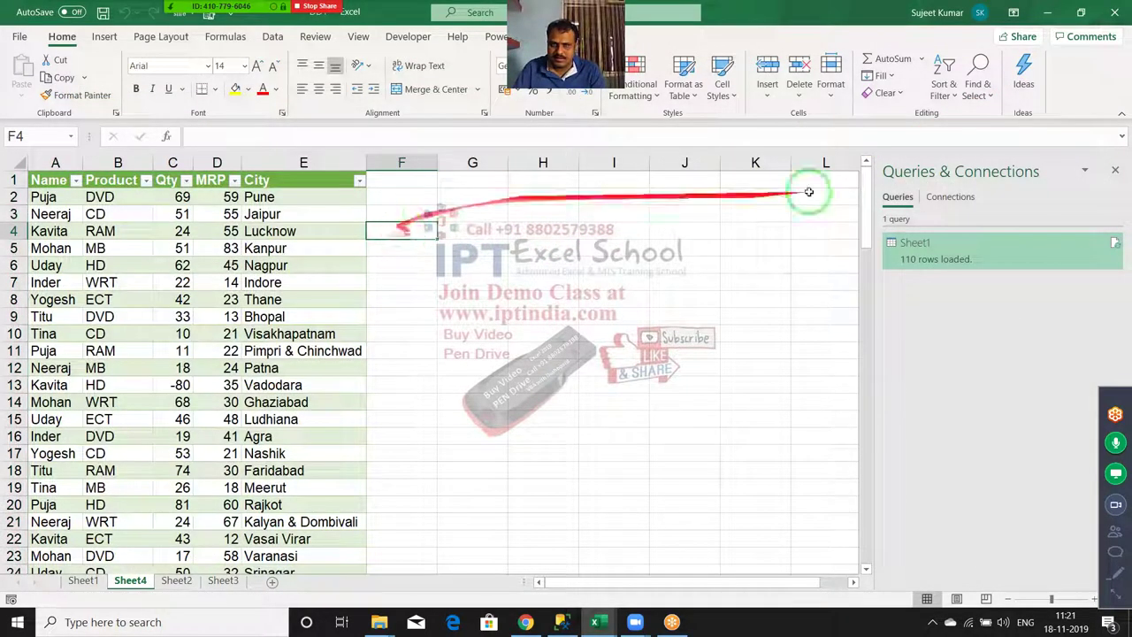
left_click(1115, 171)
left_click(172, 266)
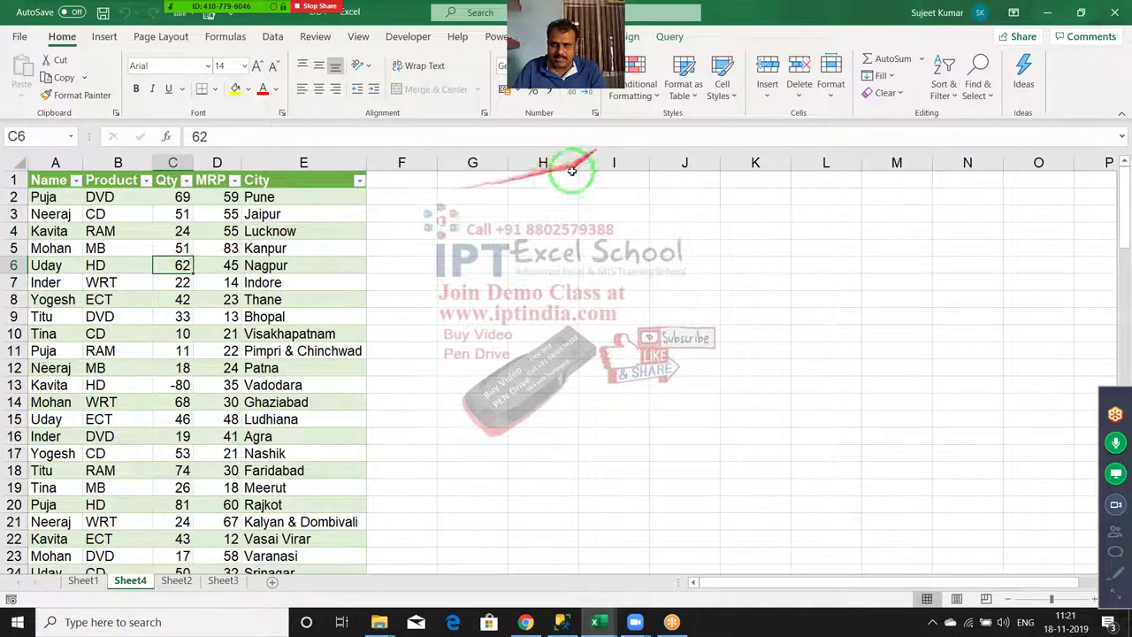
left_click(476, 180)
type("Name")
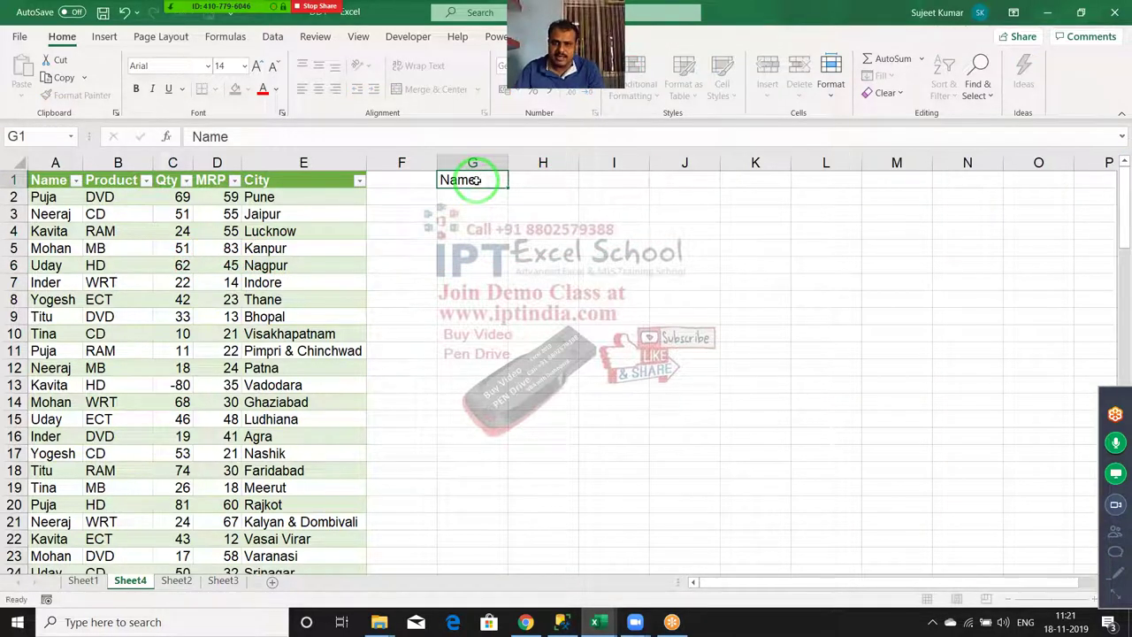
key("Tab")
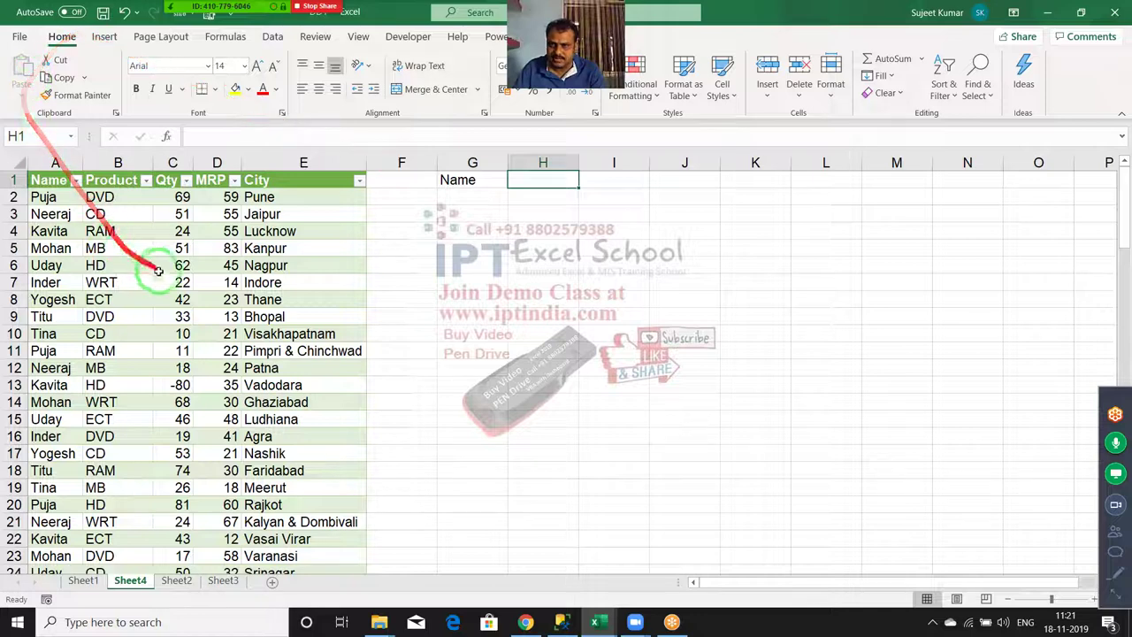
left_click(163, 265)
left_click(273, 37)
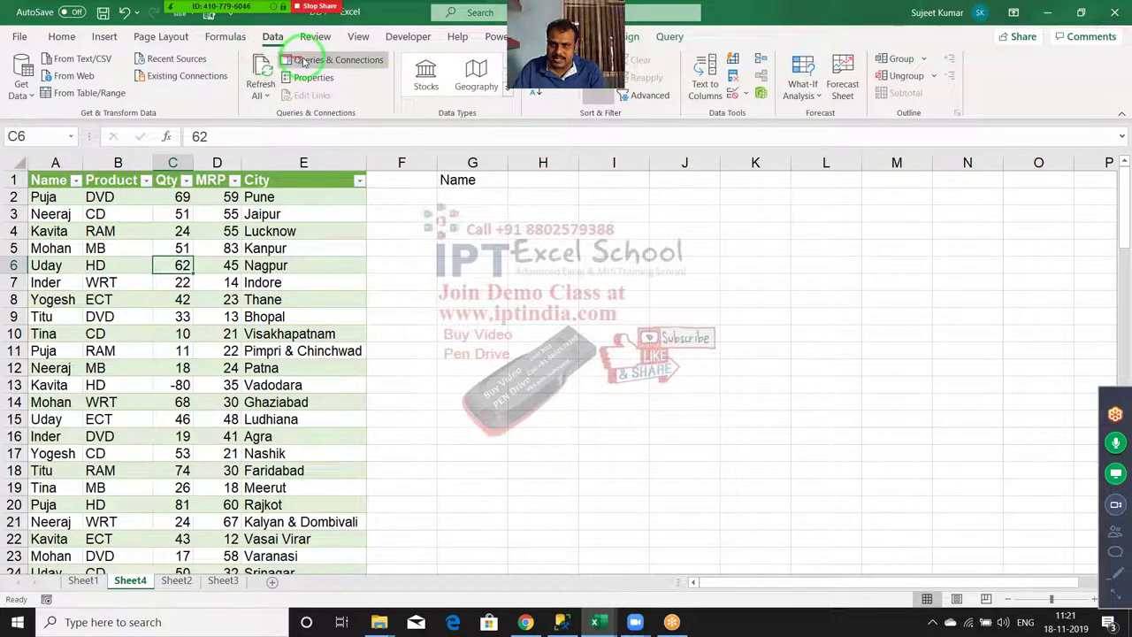
Show Queries & Connections and check the external data range properties without changes
left_click(303, 60)
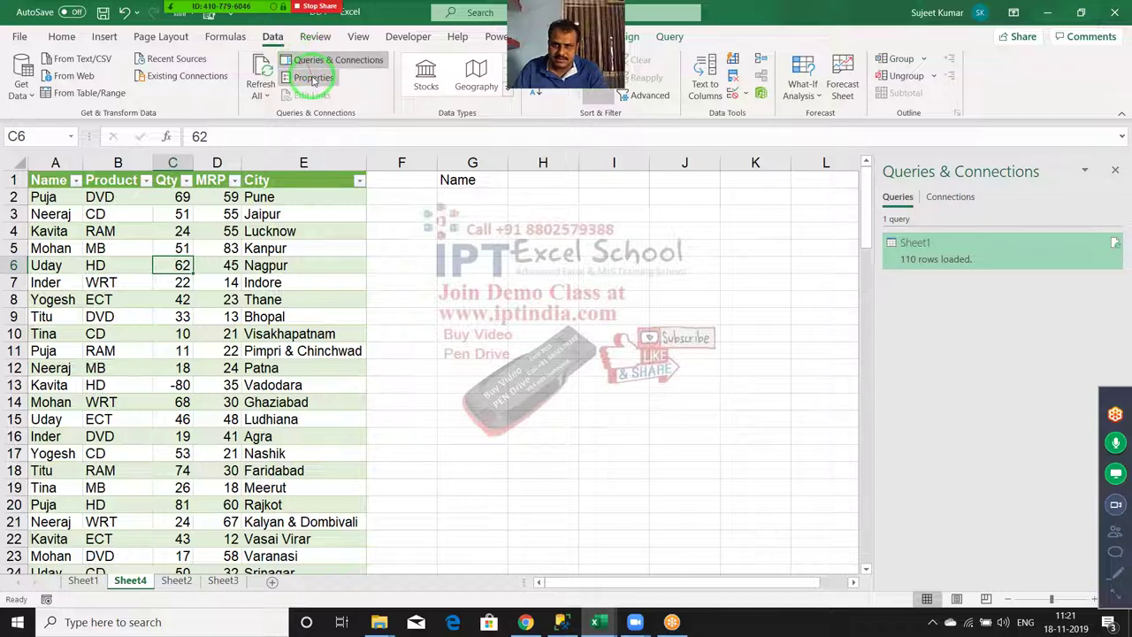
left_click(313, 78)
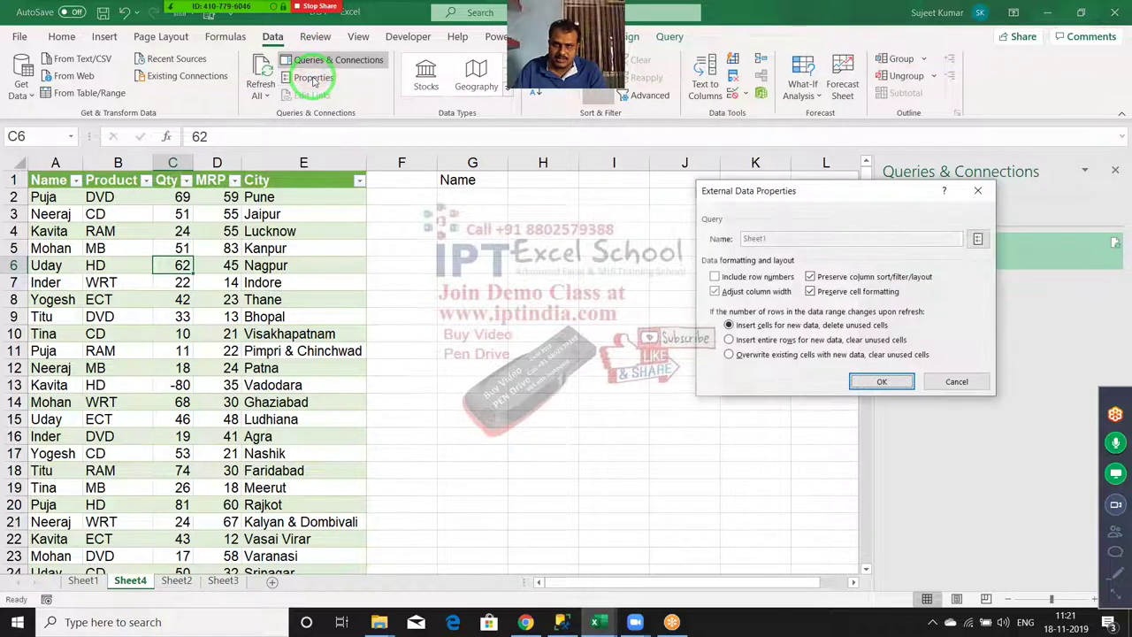
left_click(957, 381)
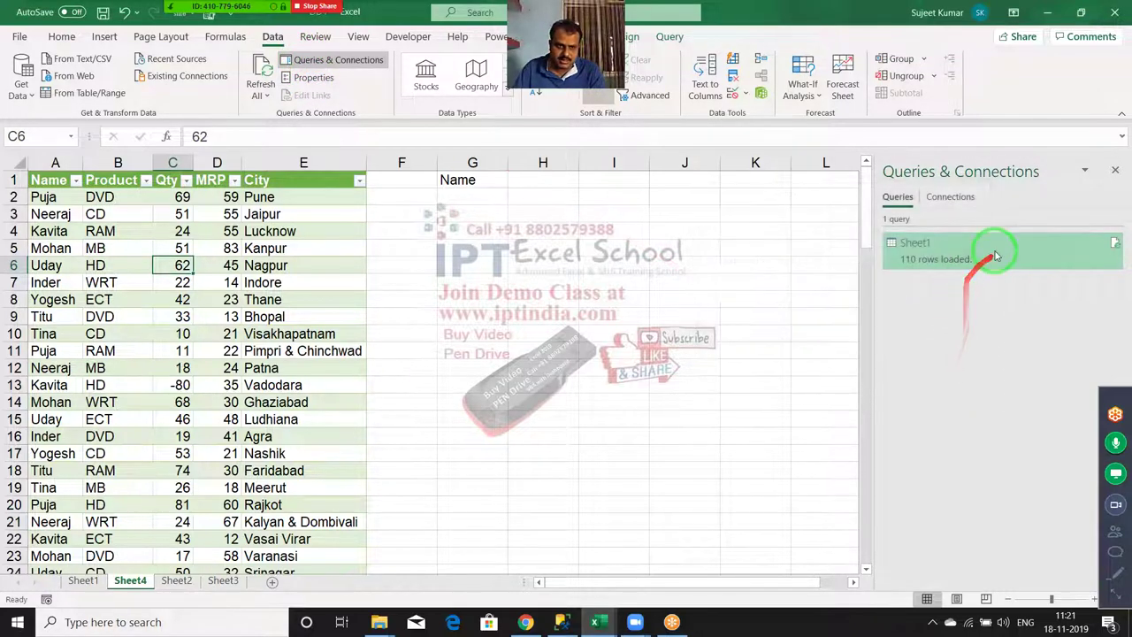
Review the Sheet1 query's properties and Product values in the Power Query Editor, then close it
double_click(990, 257)
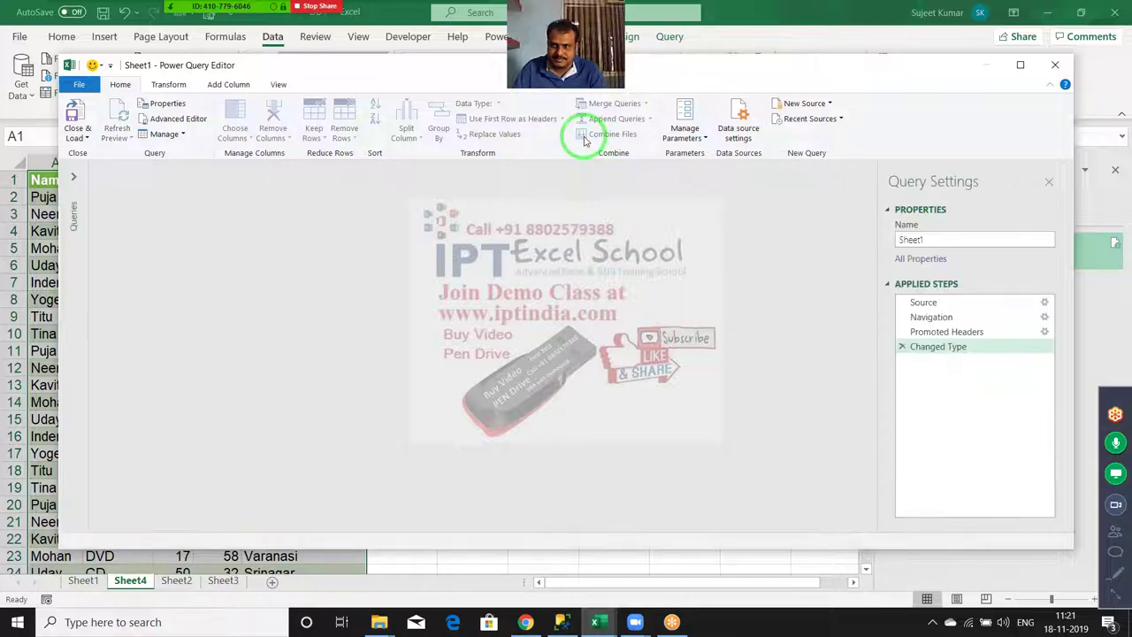
left_click(160, 107)
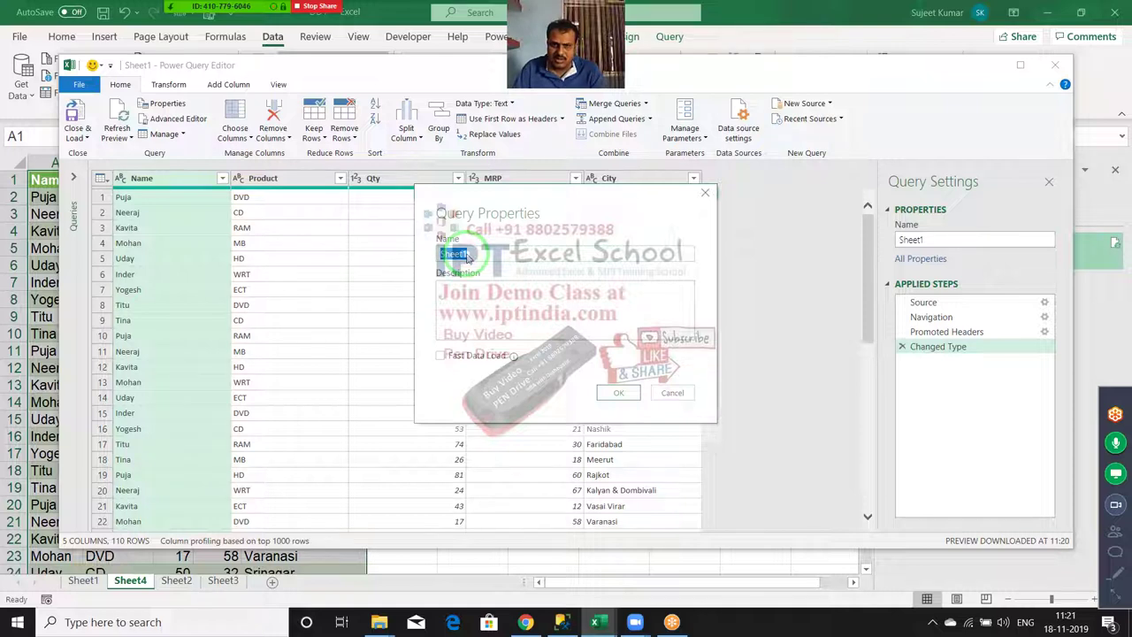
left_click(705, 193)
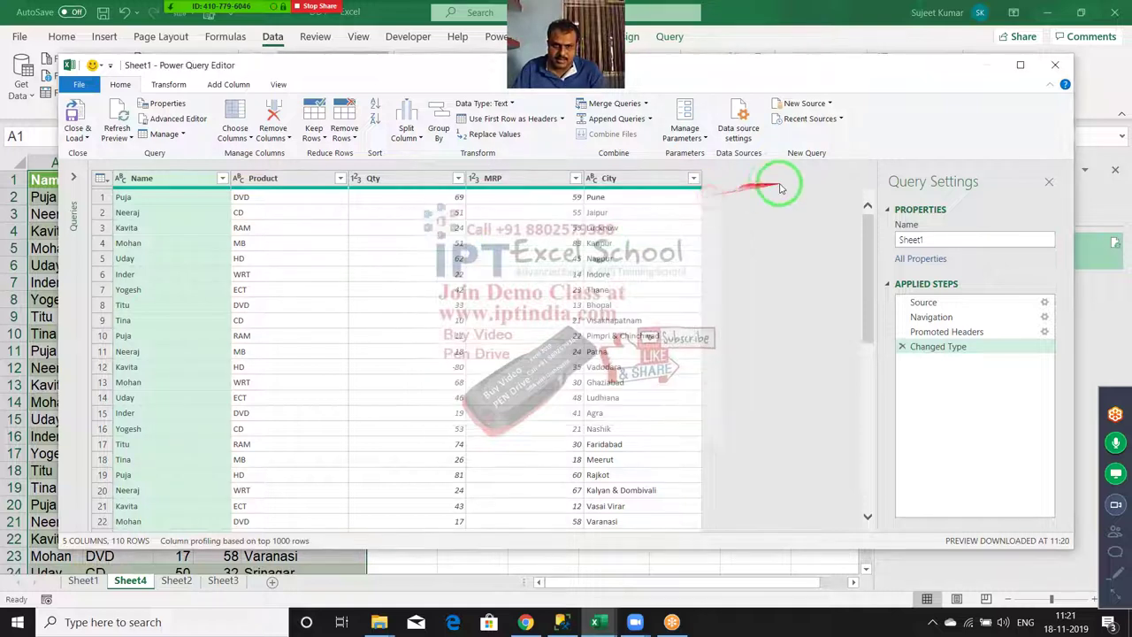
left_click(249, 214)
left_click(252, 249)
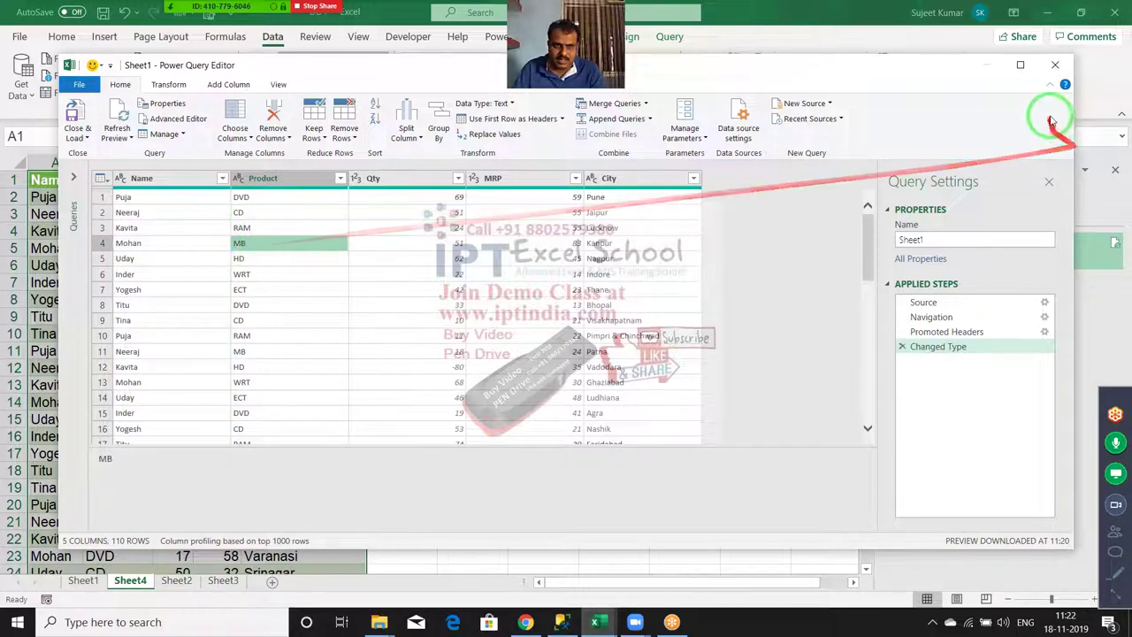
left_click(1056, 66)
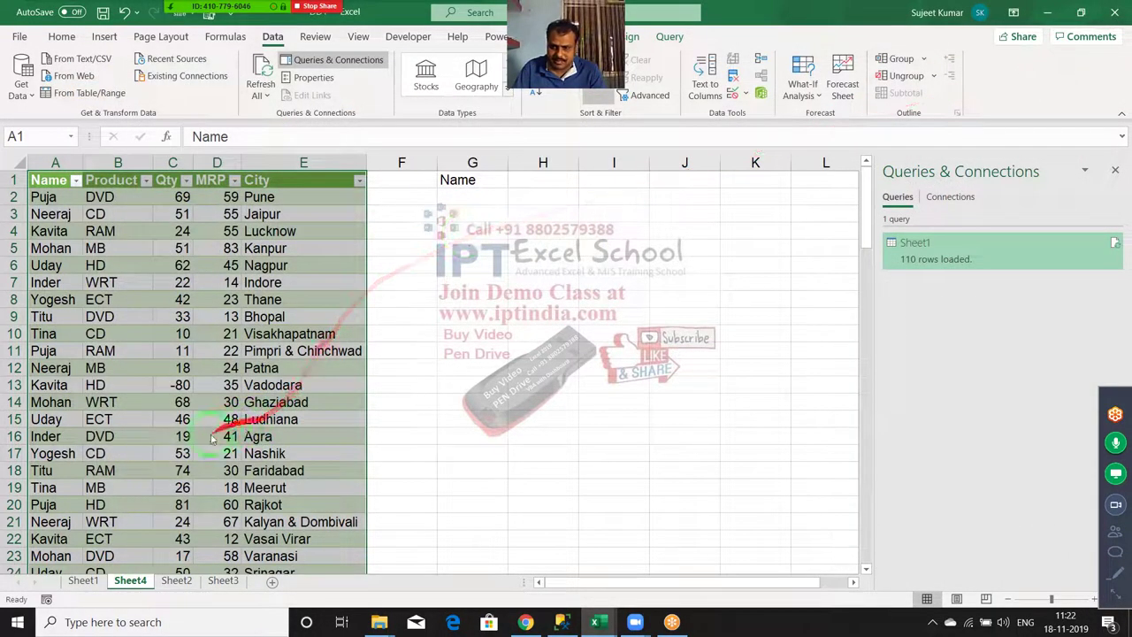
Permanently delete the Sheet4 sheet
right_click(122, 581)
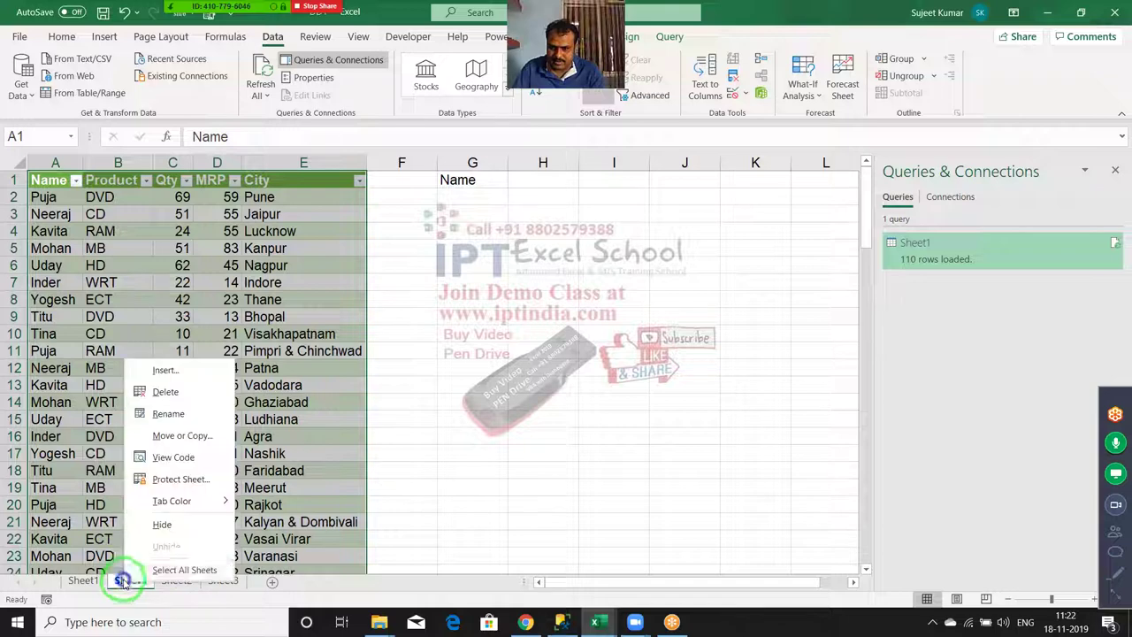
left_click(164, 392)
left_click(542, 352)
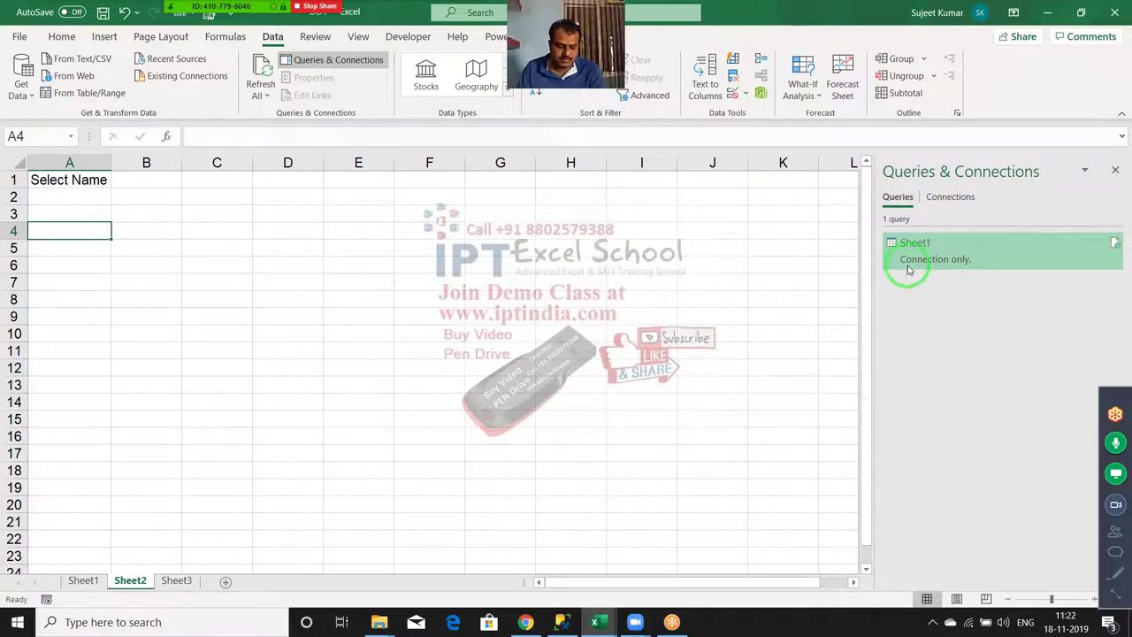
Delete the Sheet1 query, close the Queries & Connections pane, and bring up Get Data sources
mouse_move(915, 250)
left_click(836, 428)
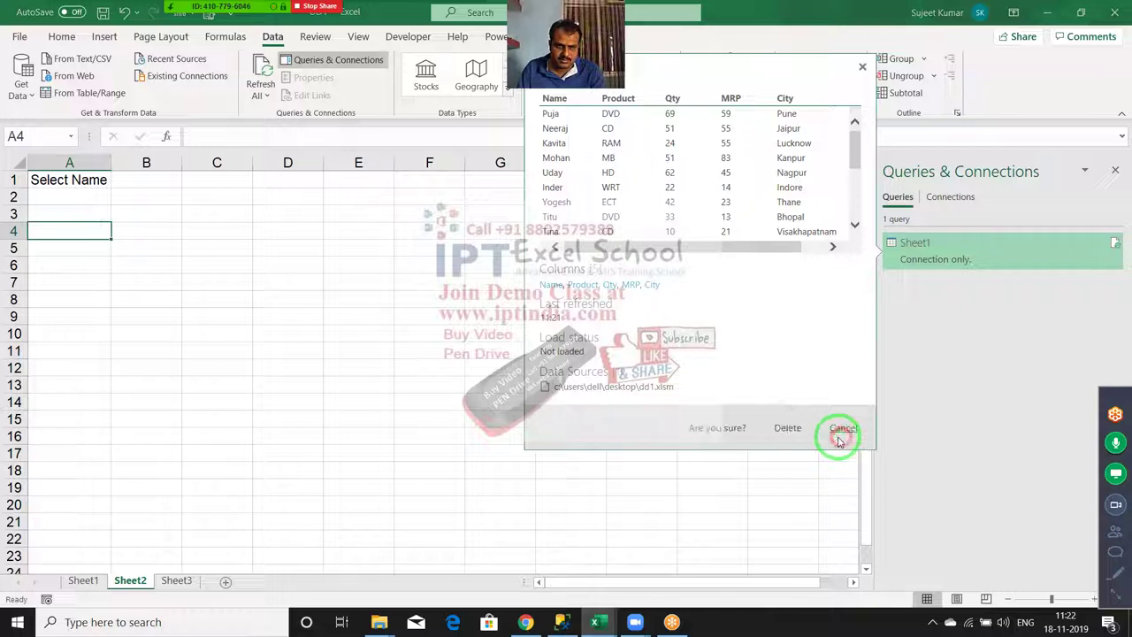
left_click(804, 430)
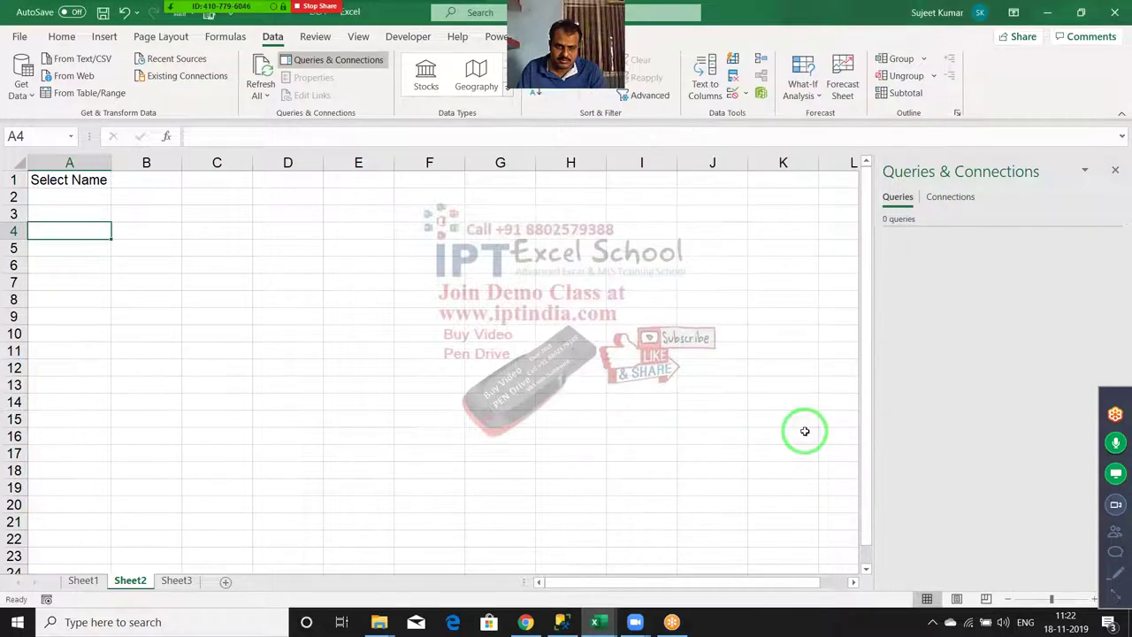
left_click(1116, 171)
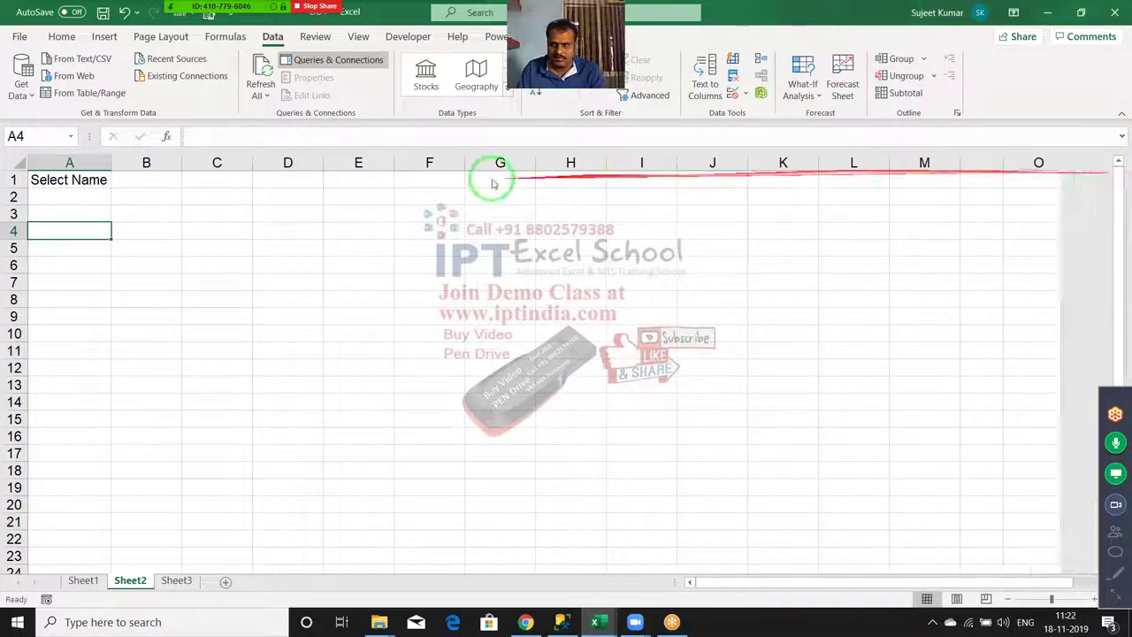
left_click(23, 82)
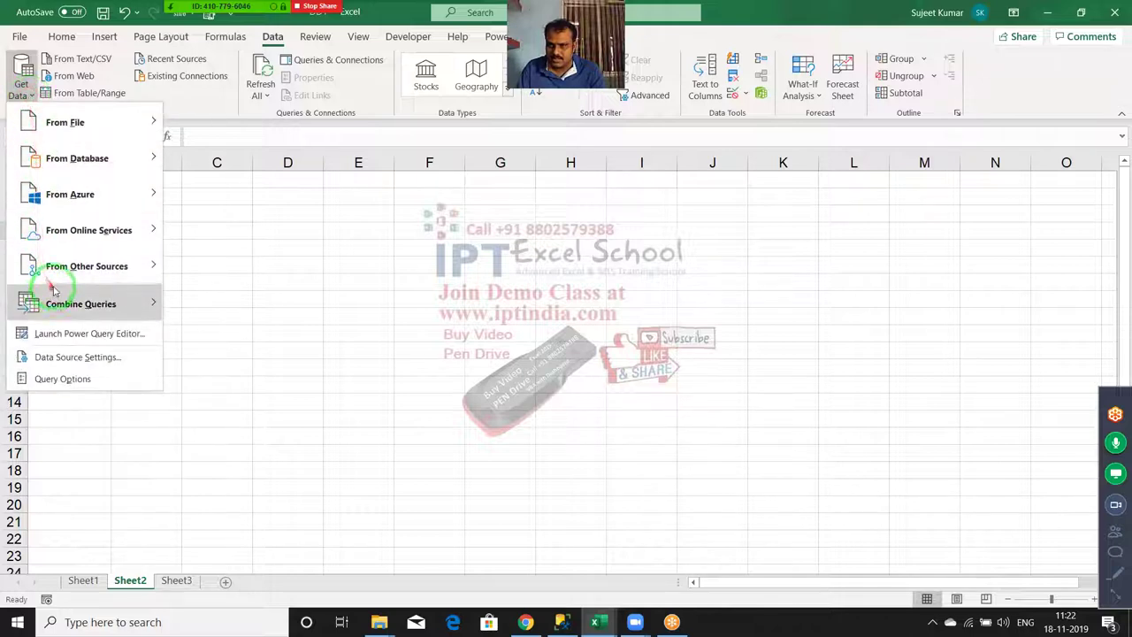
mouse_move(86, 266)
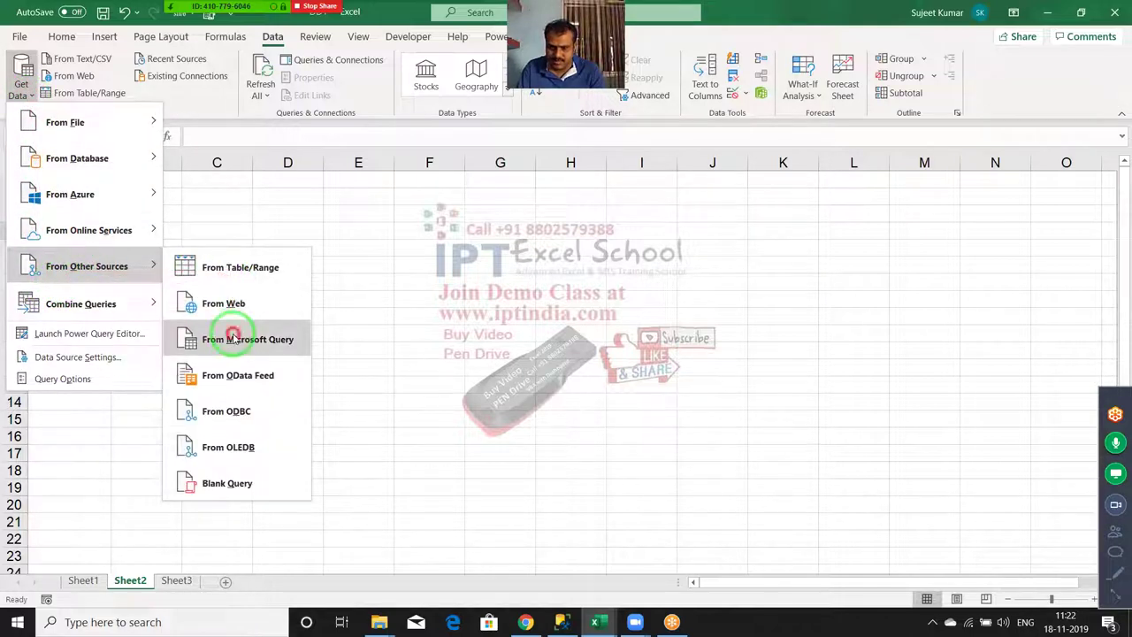
Start a Microsoft Query on Excel Files, pick DD1.xlsm, and add all Sheet1$ columns
left_click(235, 337)
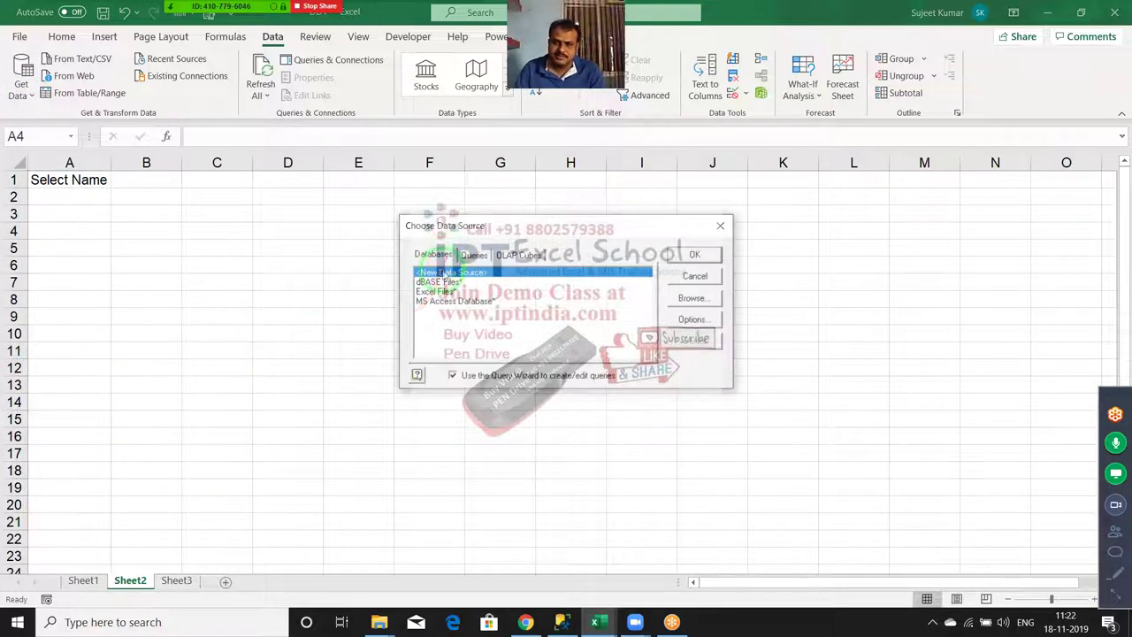
left_click(435, 291)
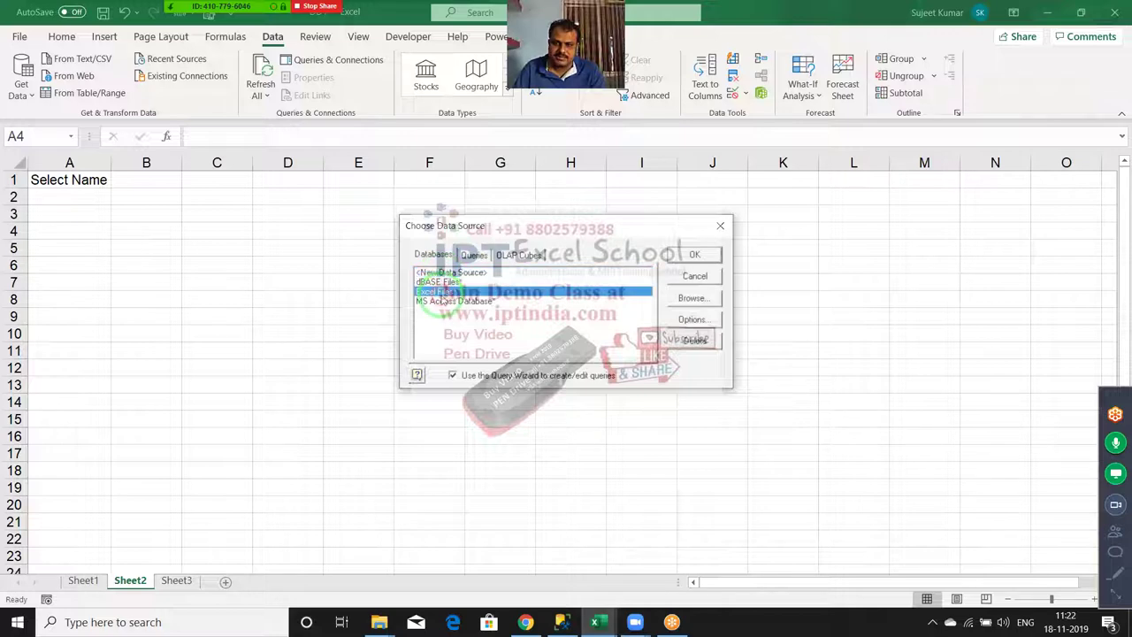
left_click(701, 255)
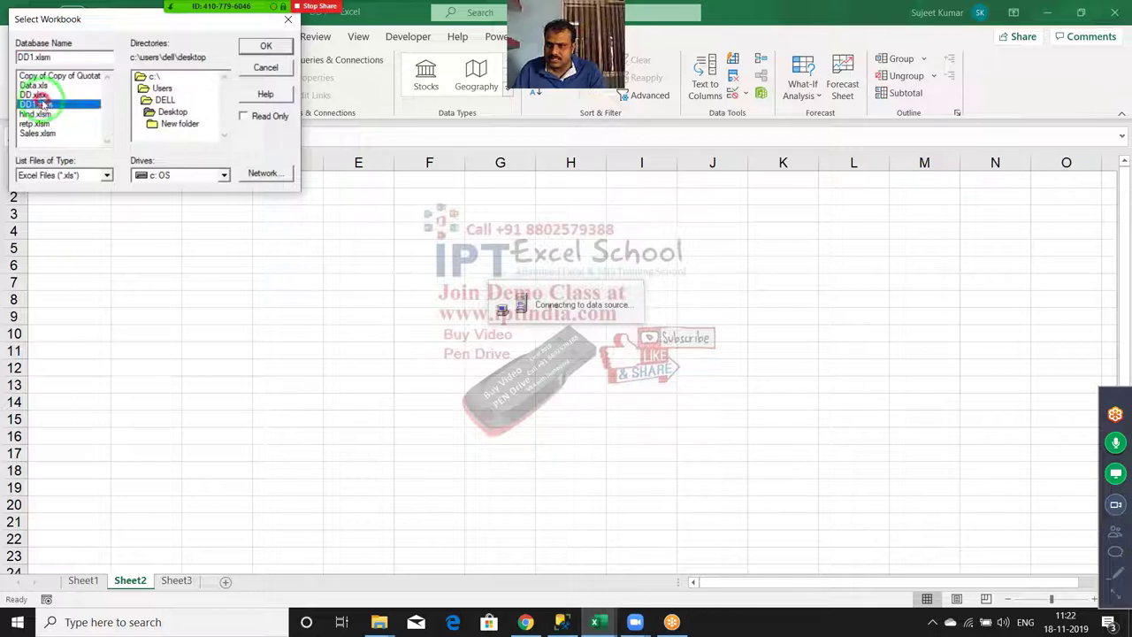
left_click(267, 49)
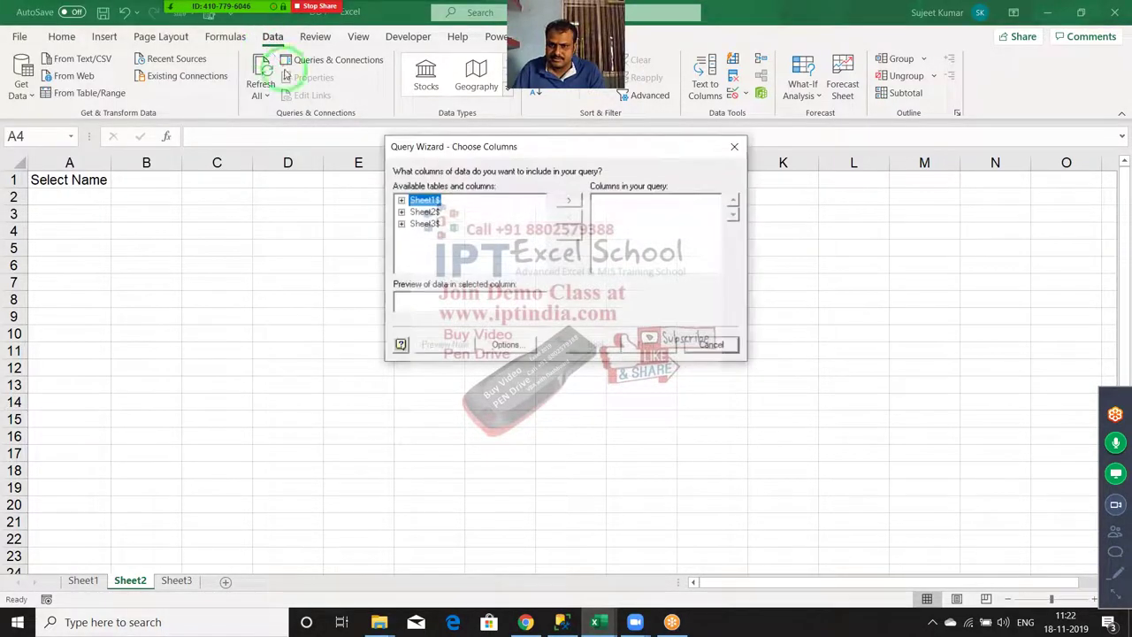
left_click(421, 200)
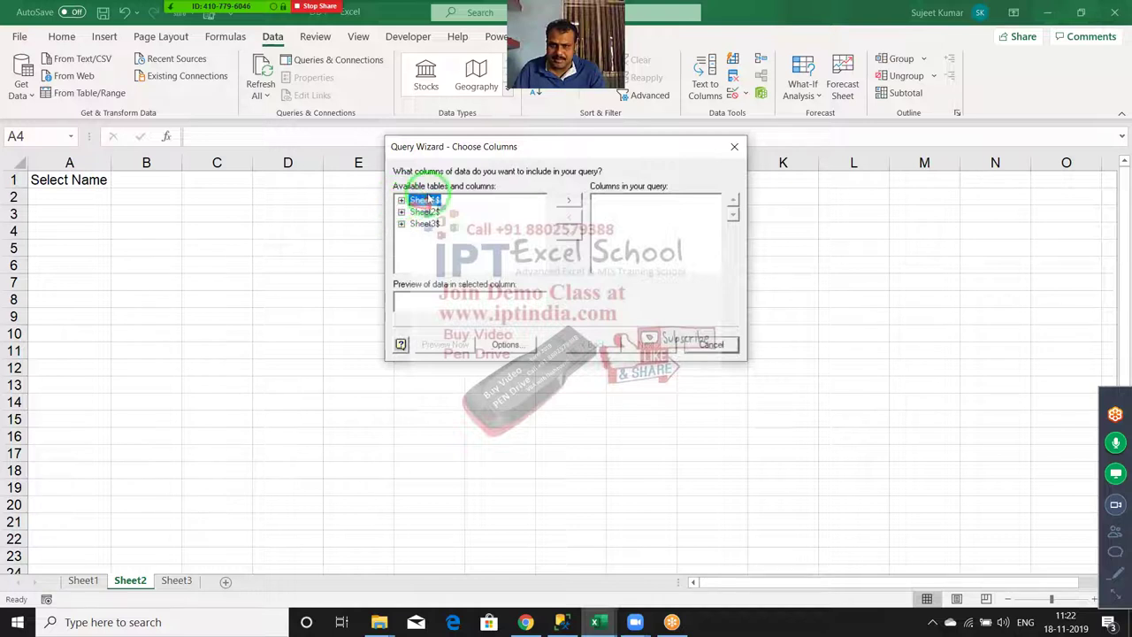
left_click(505, 344)
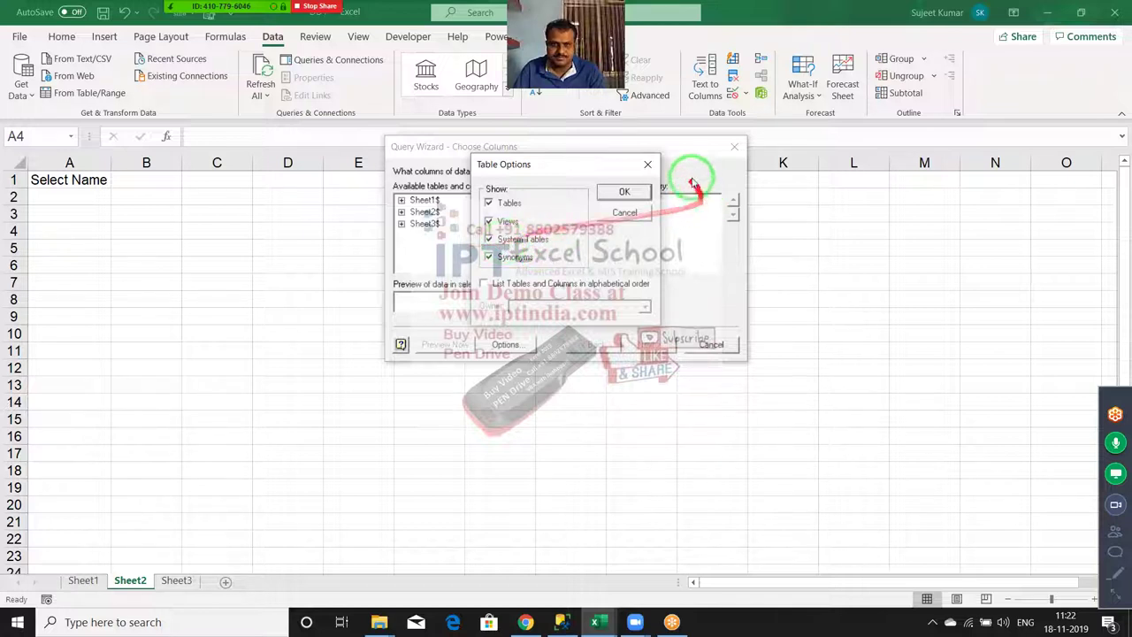
left_click(647, 164)
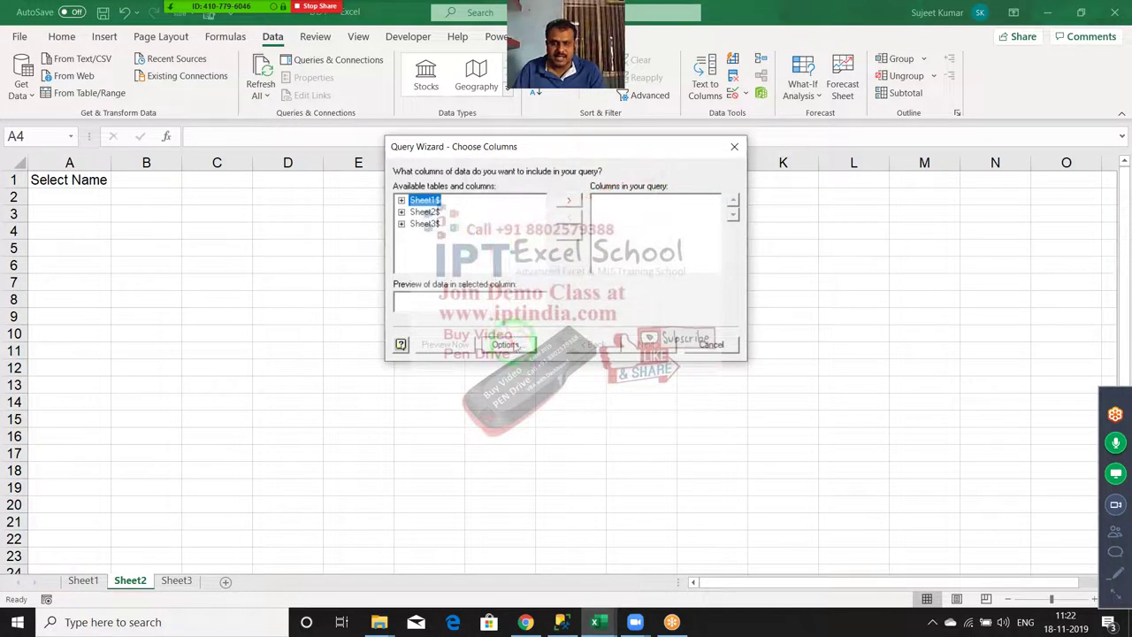
left_click(402, 201)
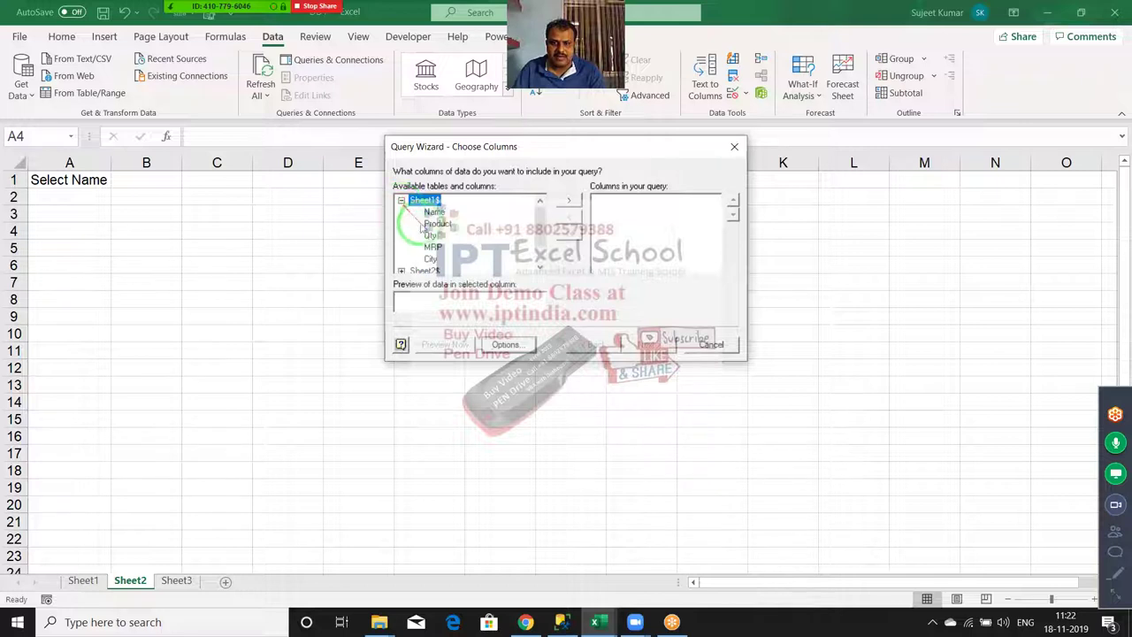
left_click(565, 200)
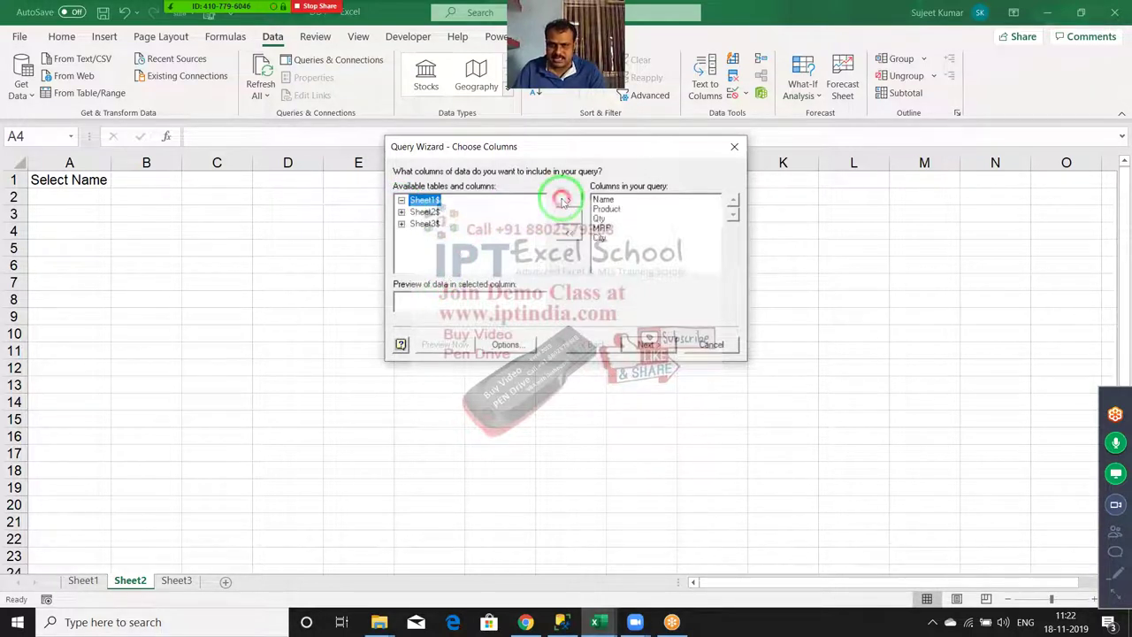
left_click(648, 344)
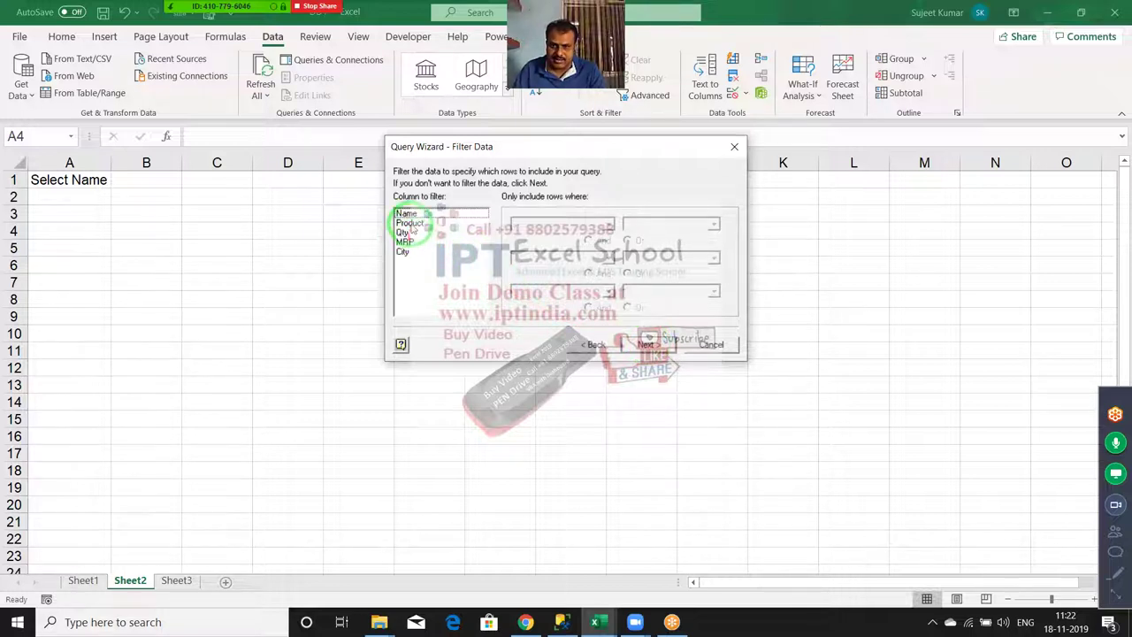
Filter rows to Name equals Puja, skip sorting, and return the data to Excel
left_click(408, 215)
left_click(609, 225)
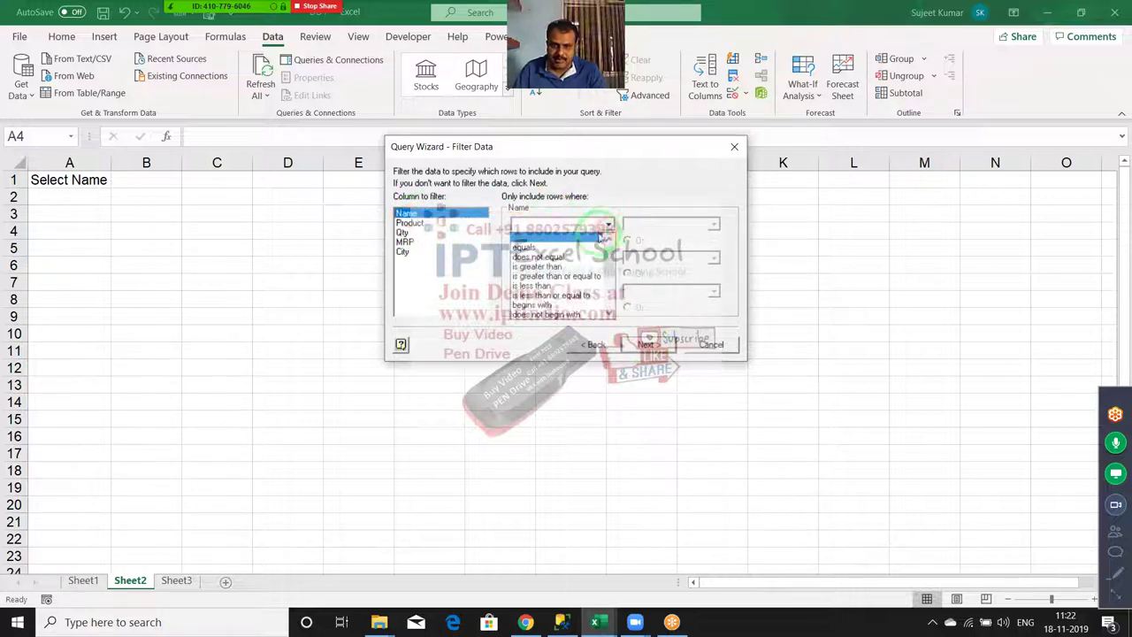
left_click(531, 248)
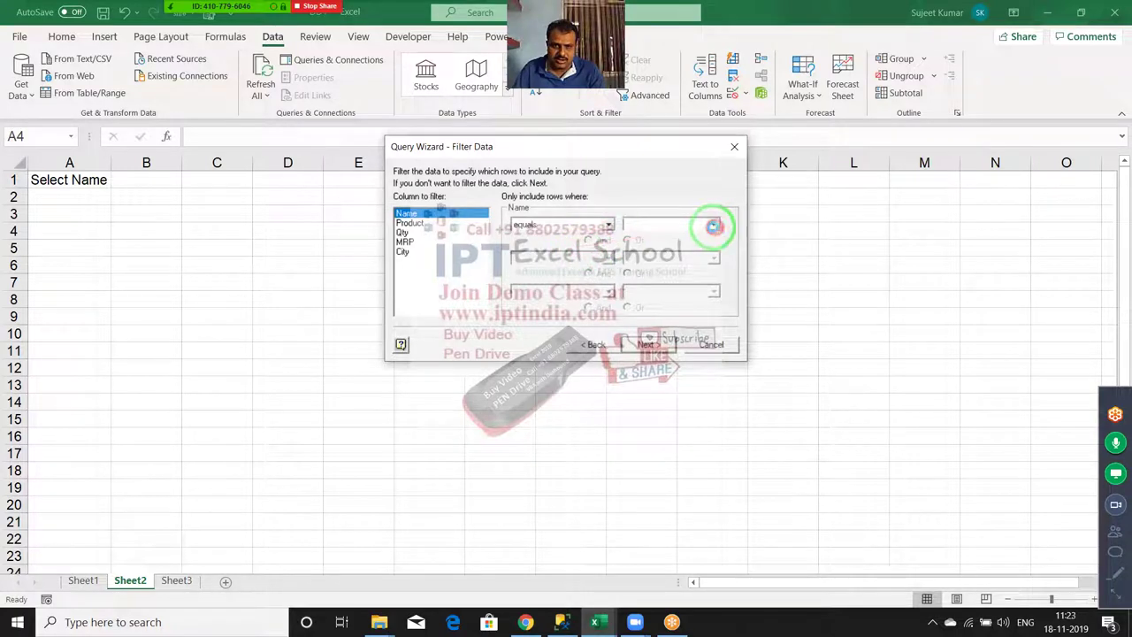
left_click(713, 227)
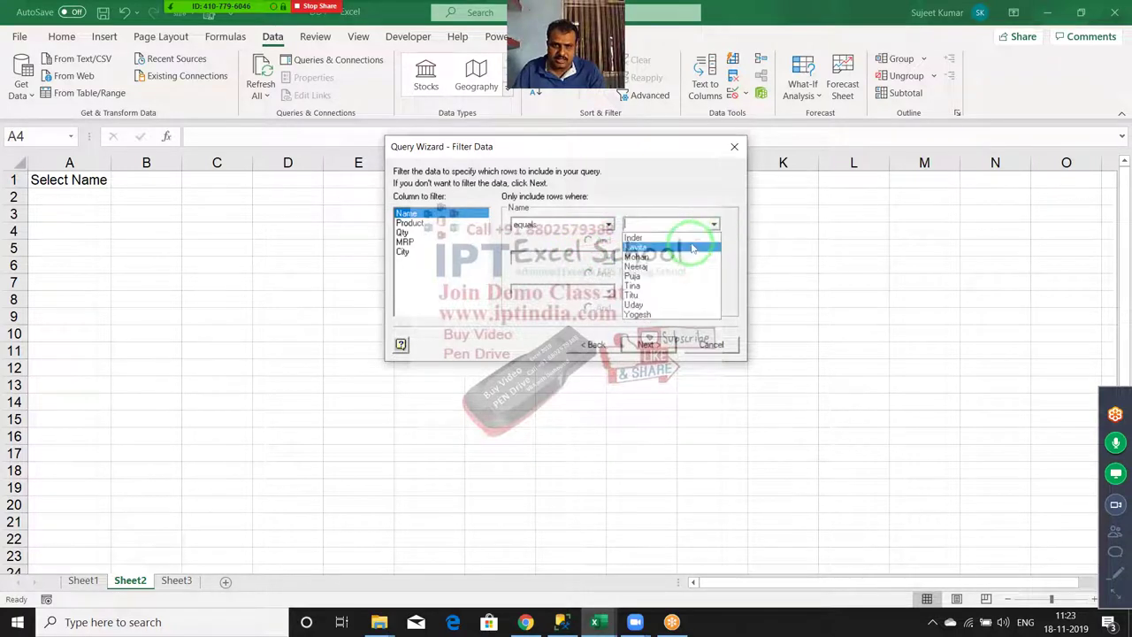
left_click(646, 275)
left_click(652, 346)
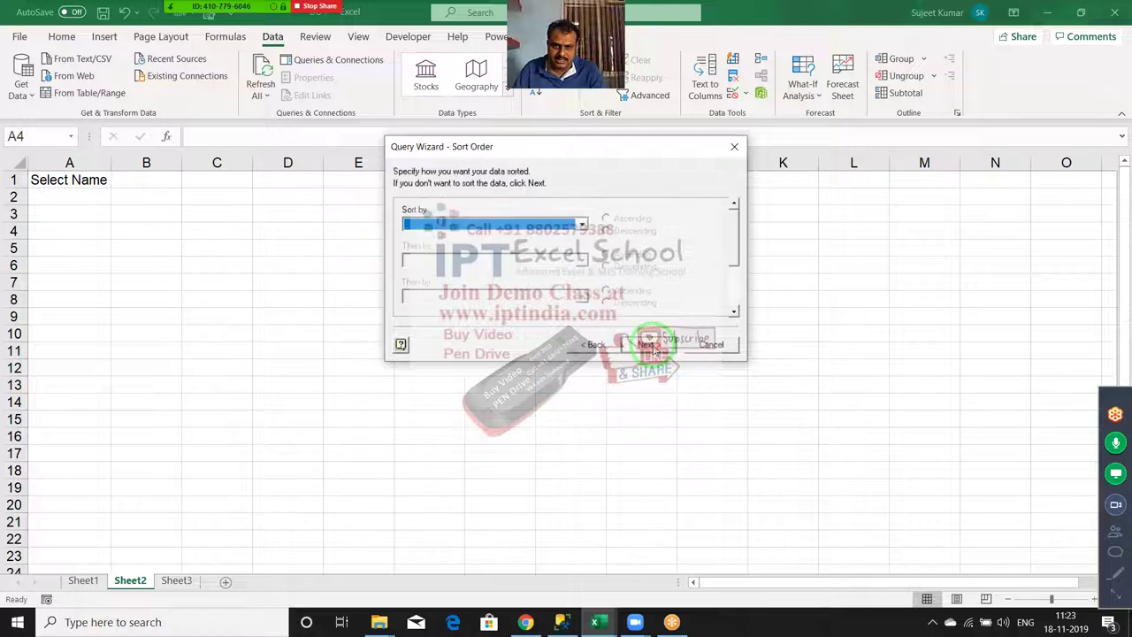
left_click(651, 346)
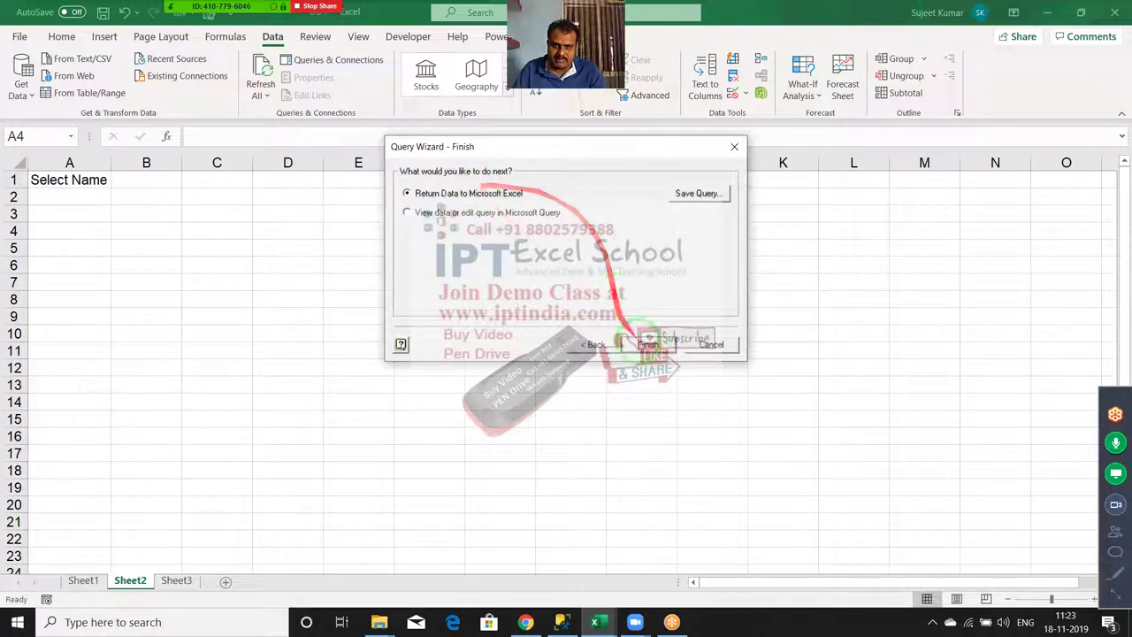
left_click(650, 346)
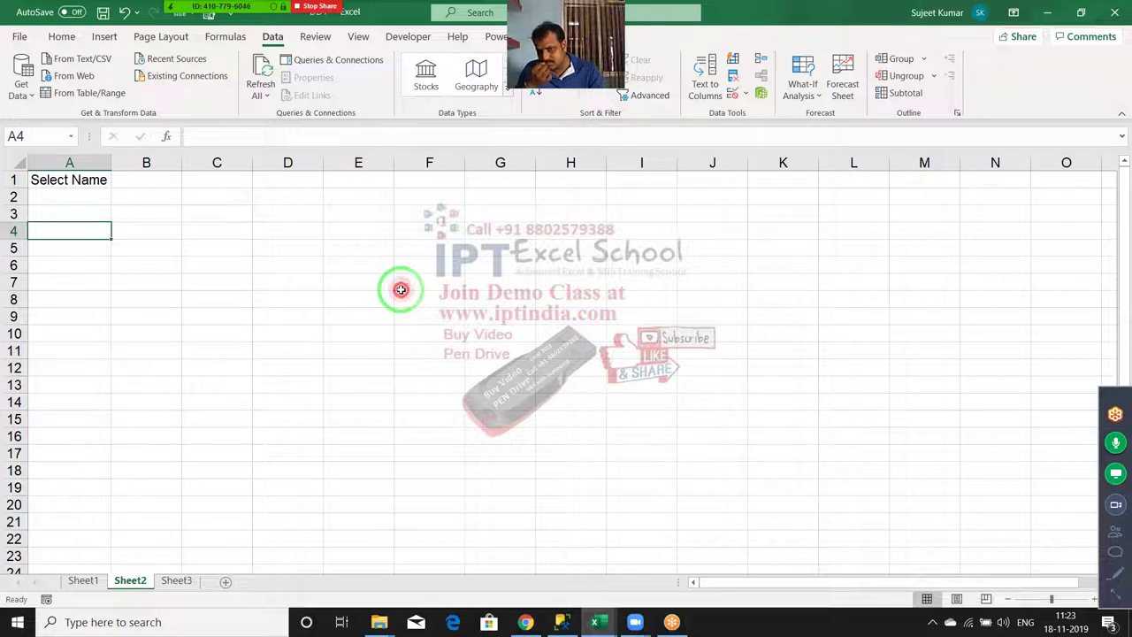
mouse_move(595, 621)
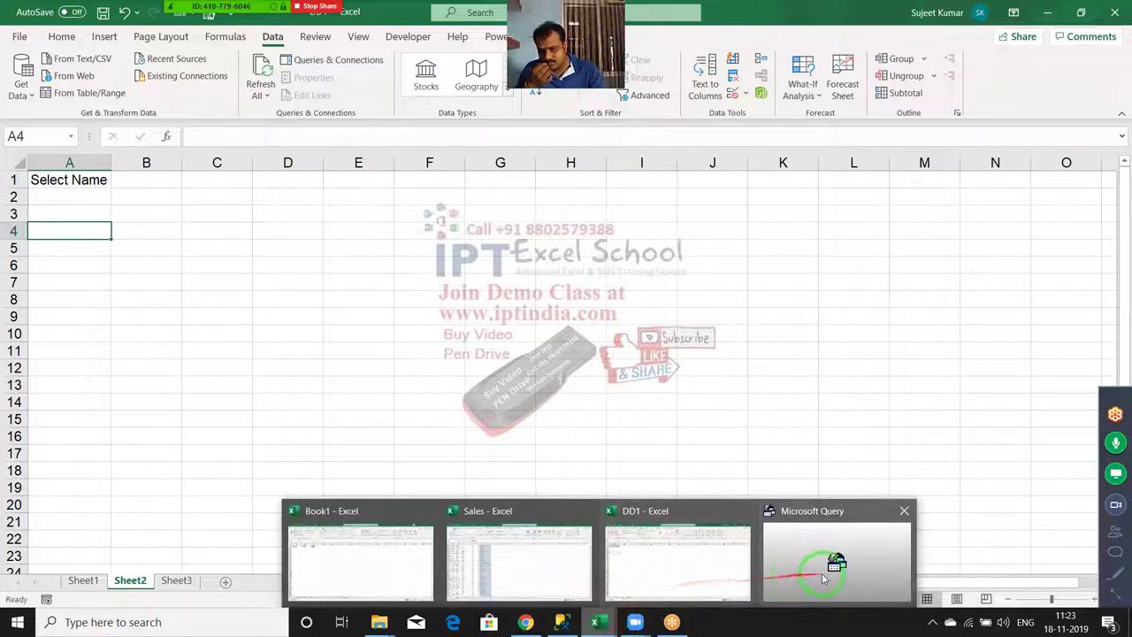
Search the open windows for the Microsoft Query window, then show the desktop
left_click(822, 577)
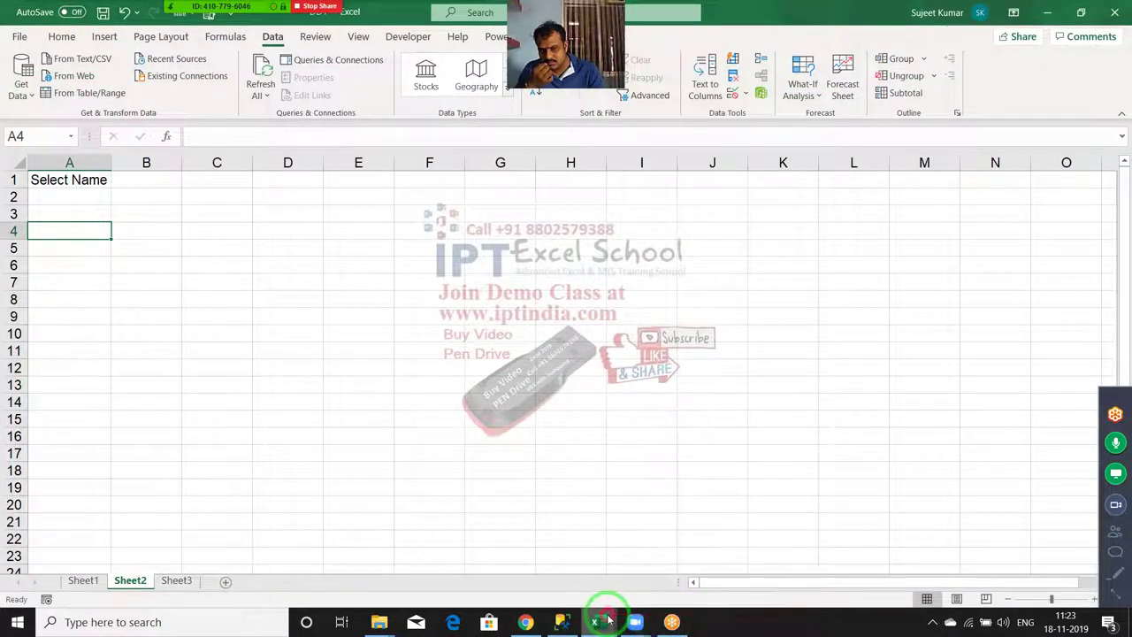
mouse_move(598, 622)
left_click(675, 575)
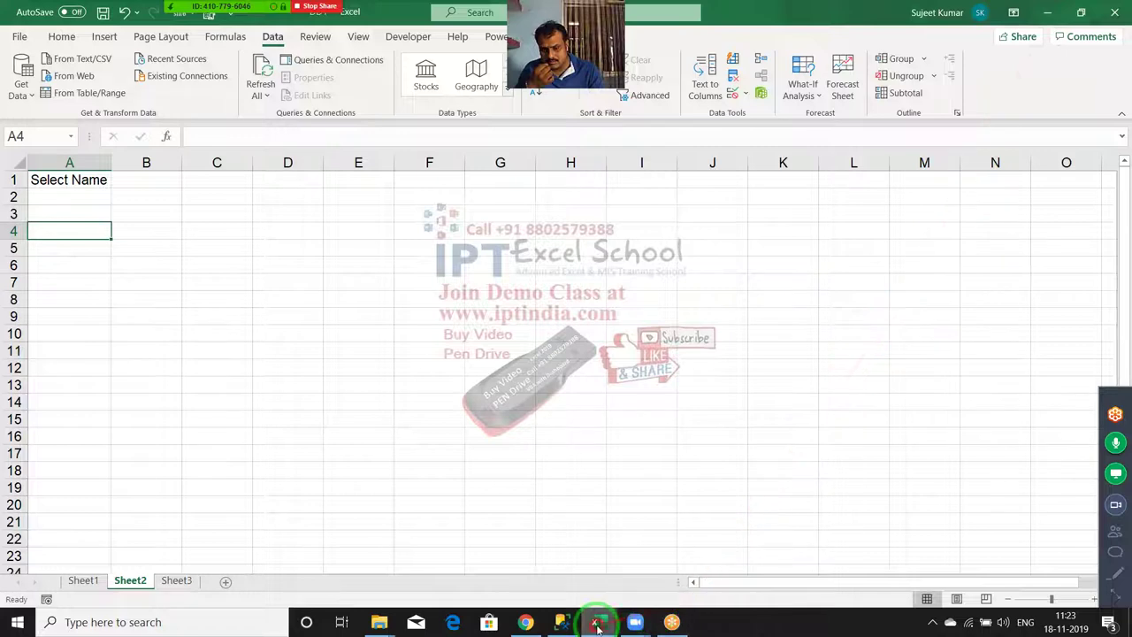
left_click(515, 589)
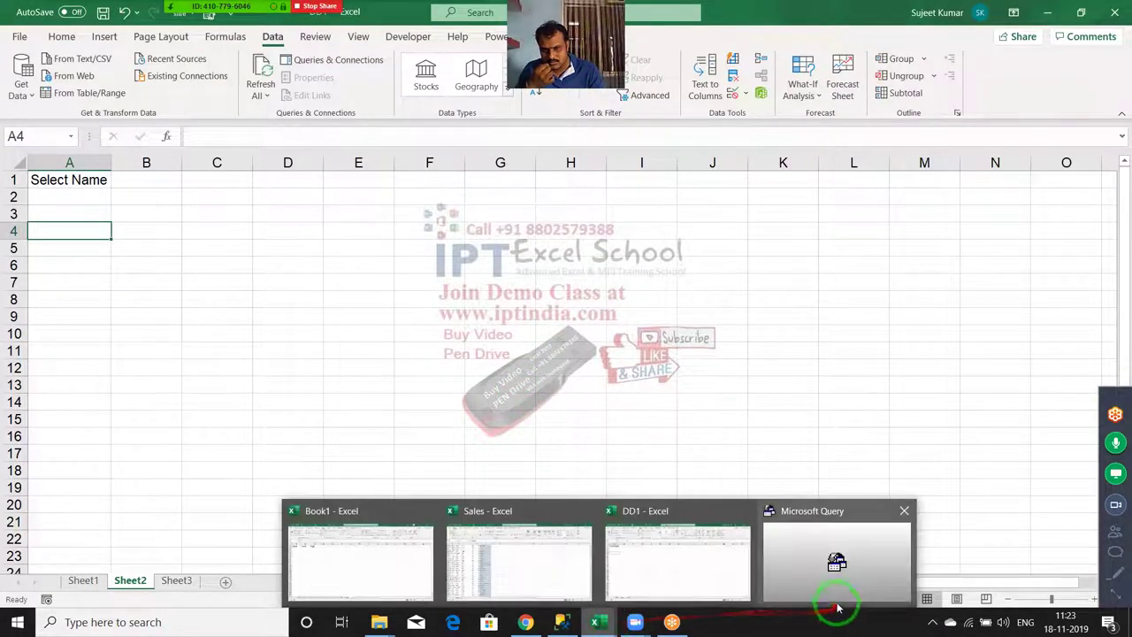
left_click(833, 575)
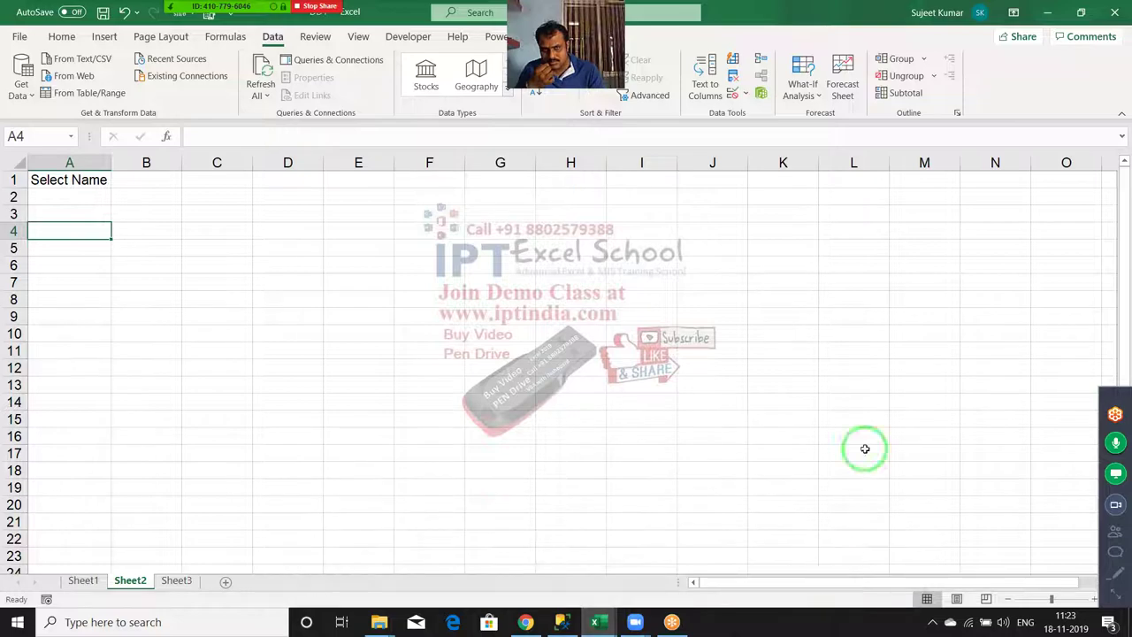
key("super+d")
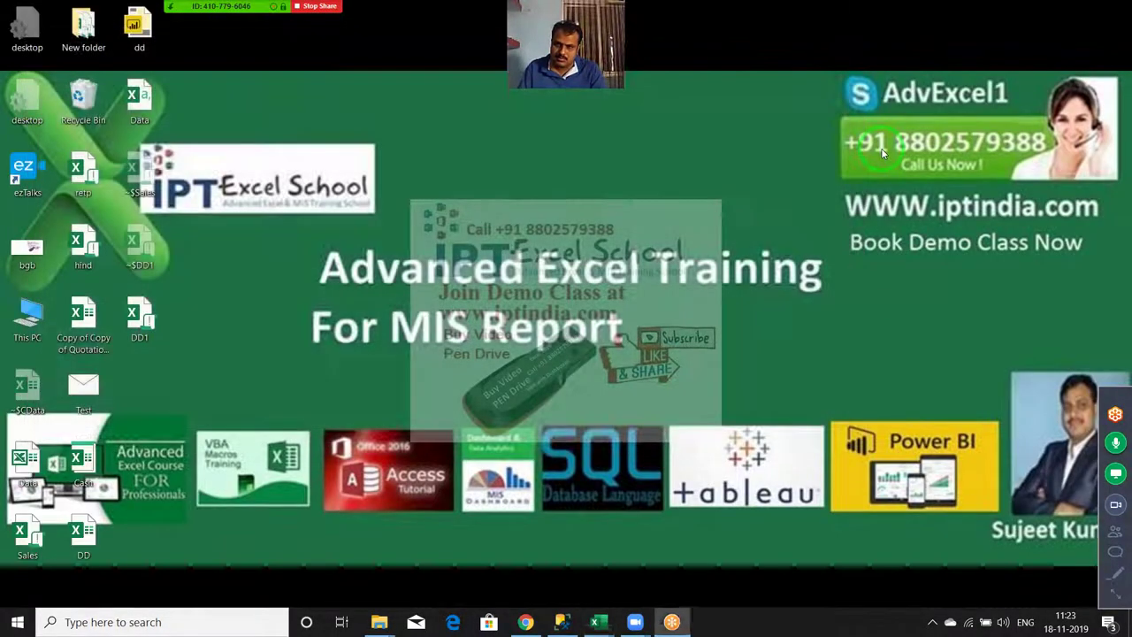
mouse_move(597, 622)
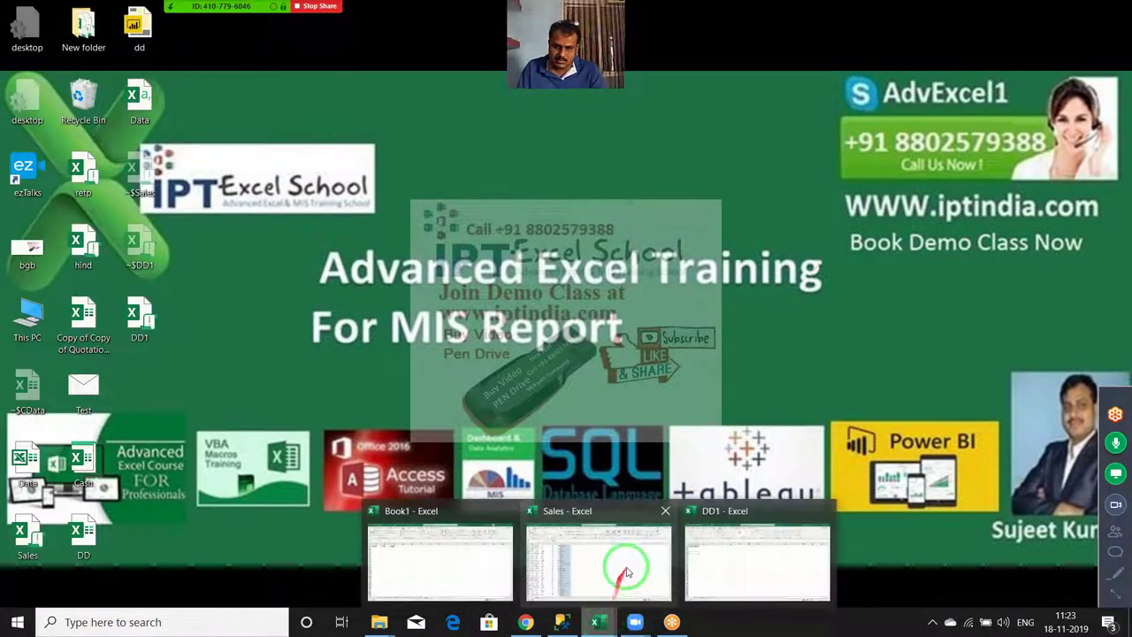
Load the query results as a table at $A$4 and autofit column A
left_click(704, 562)
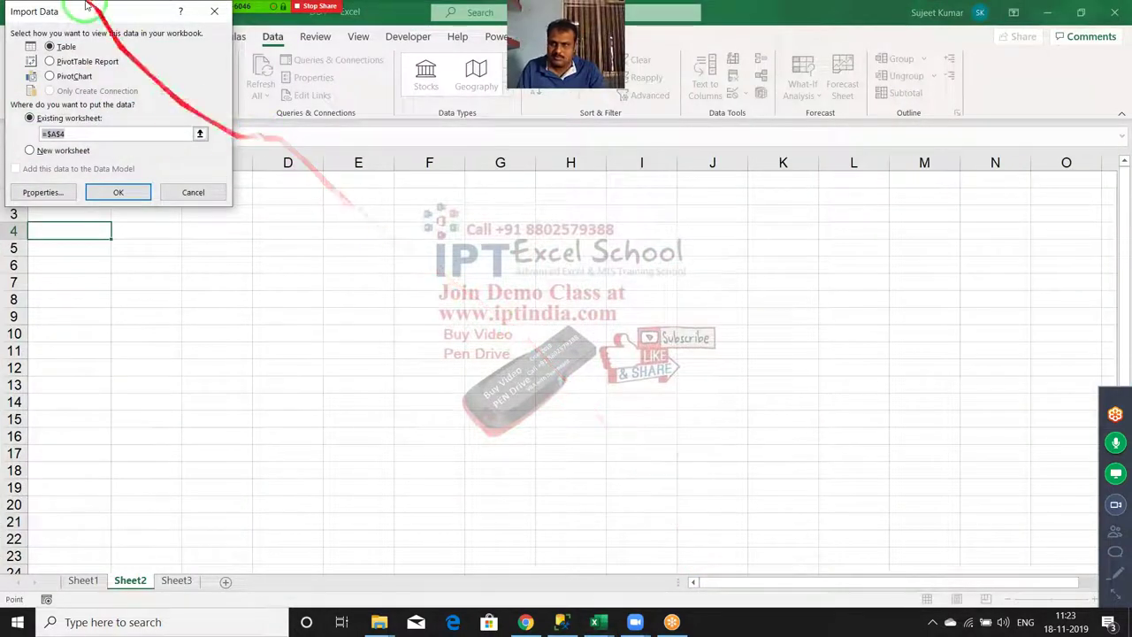
left_click_drag(84, 7, 456, 90)
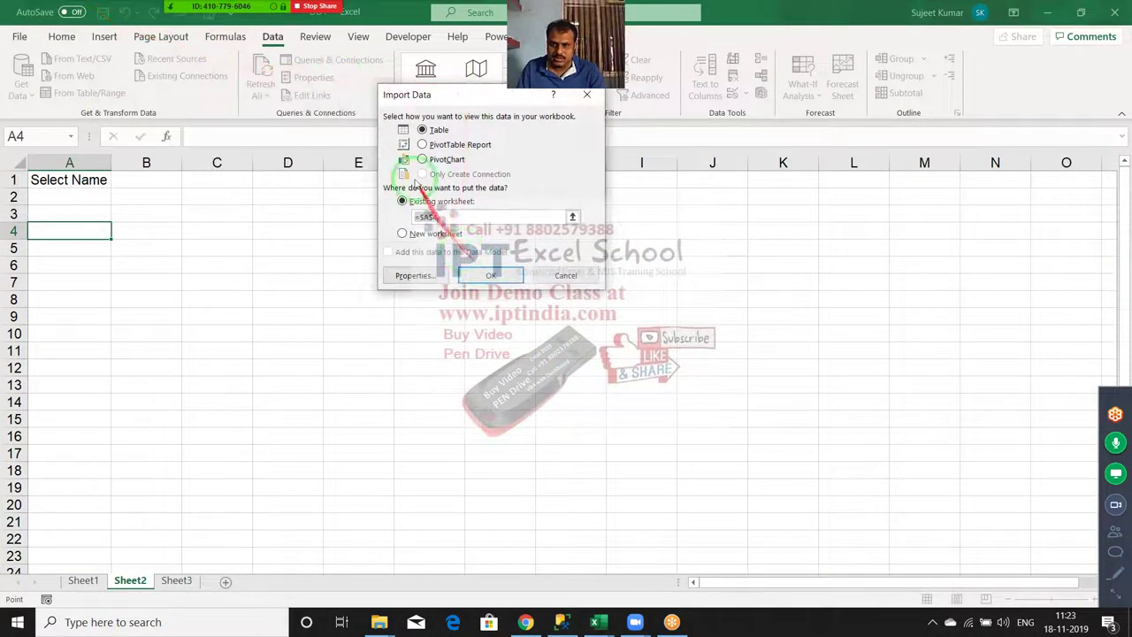
left_click(490, 275)
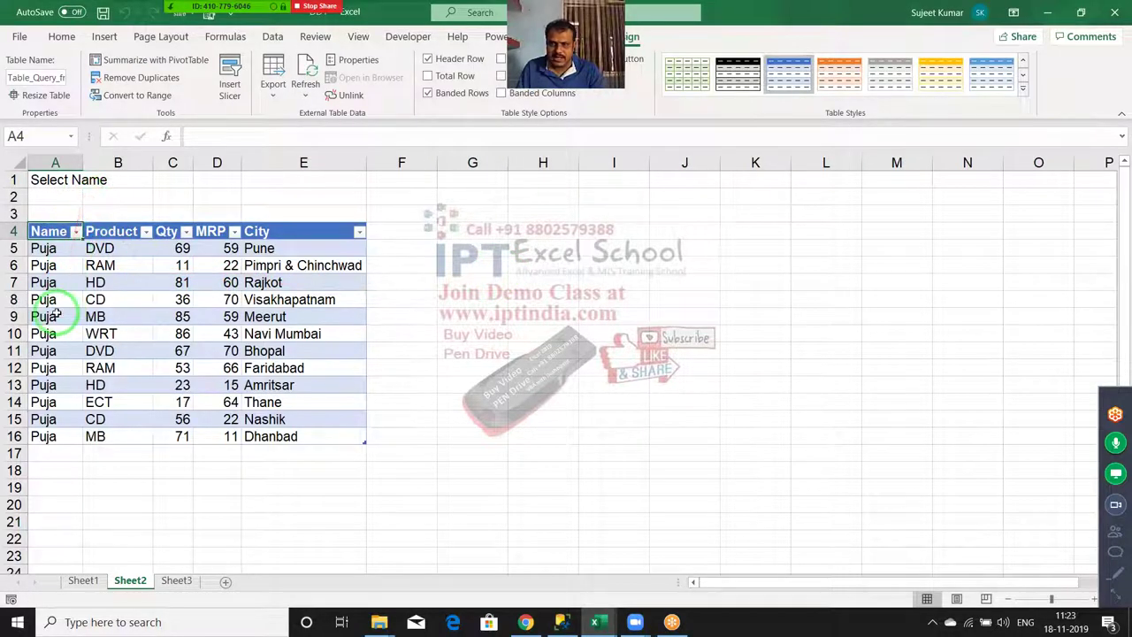
double_click(84, 163)
Enter the name Titu in B1 as the lookup value
left_click(154, 176)
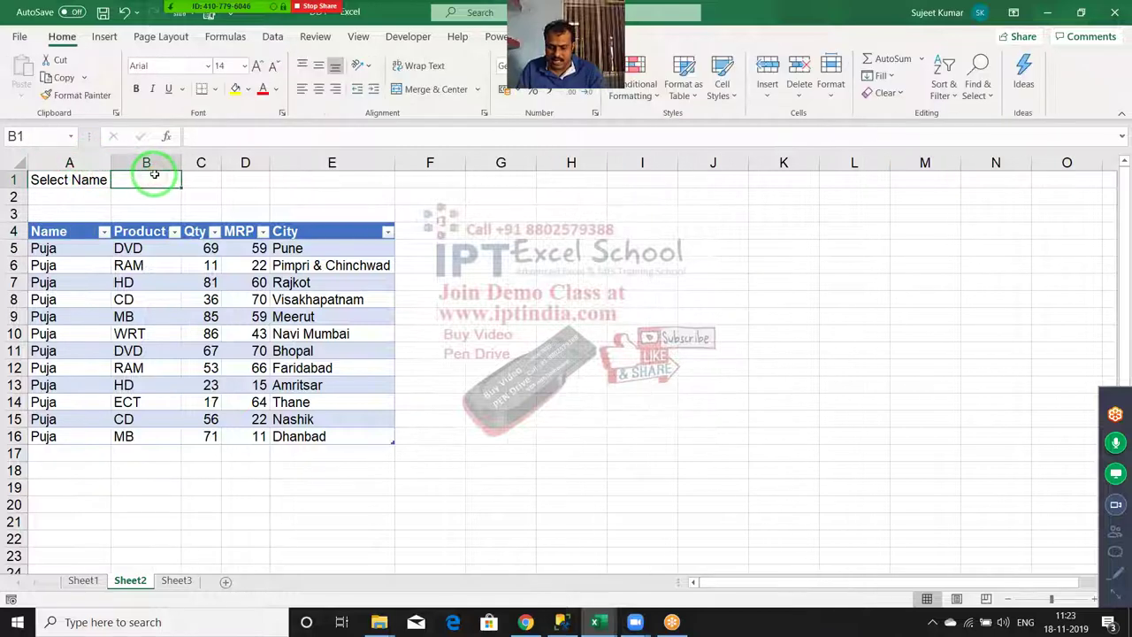
type("P")
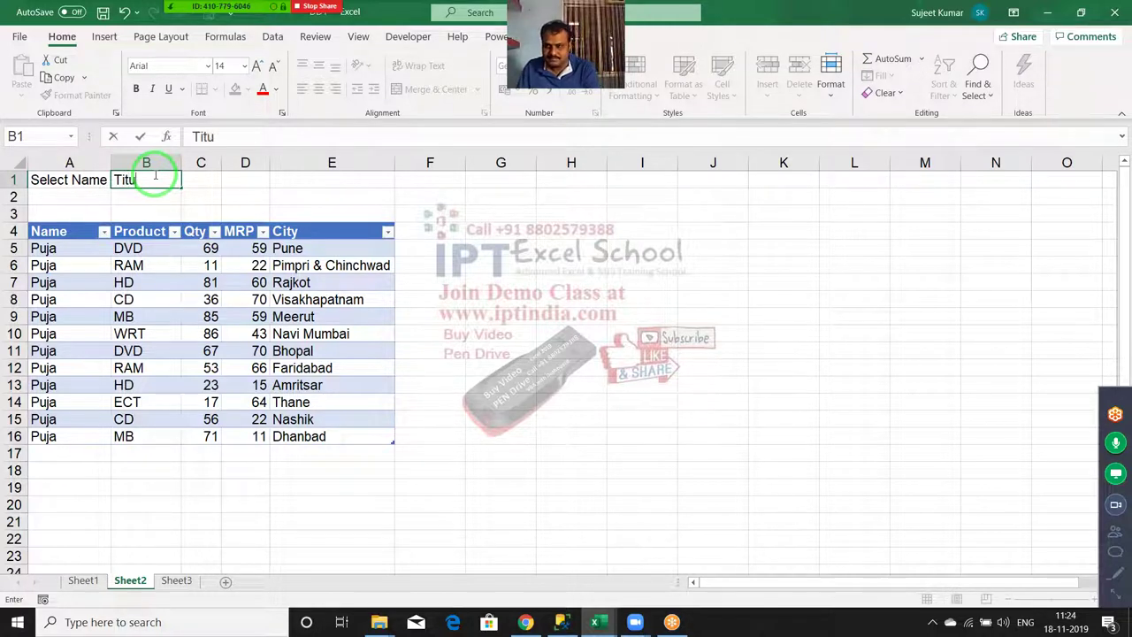
key("Return")
left_click(40, 251)
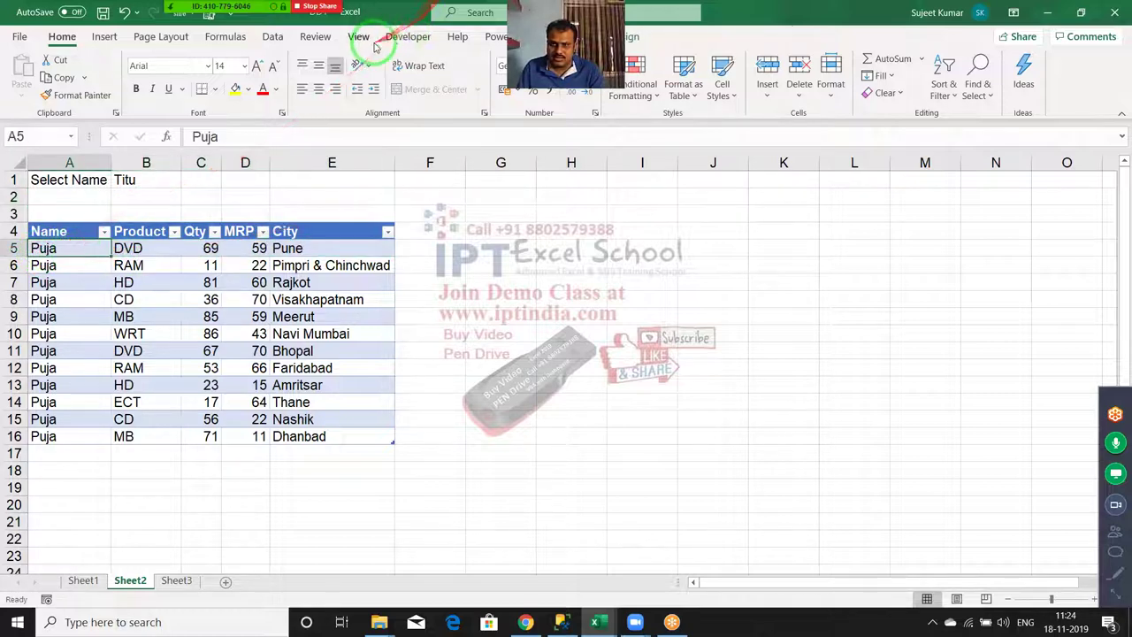
Open the Connection Properties for the query table from Queries & Connections
left_click(405, 39)
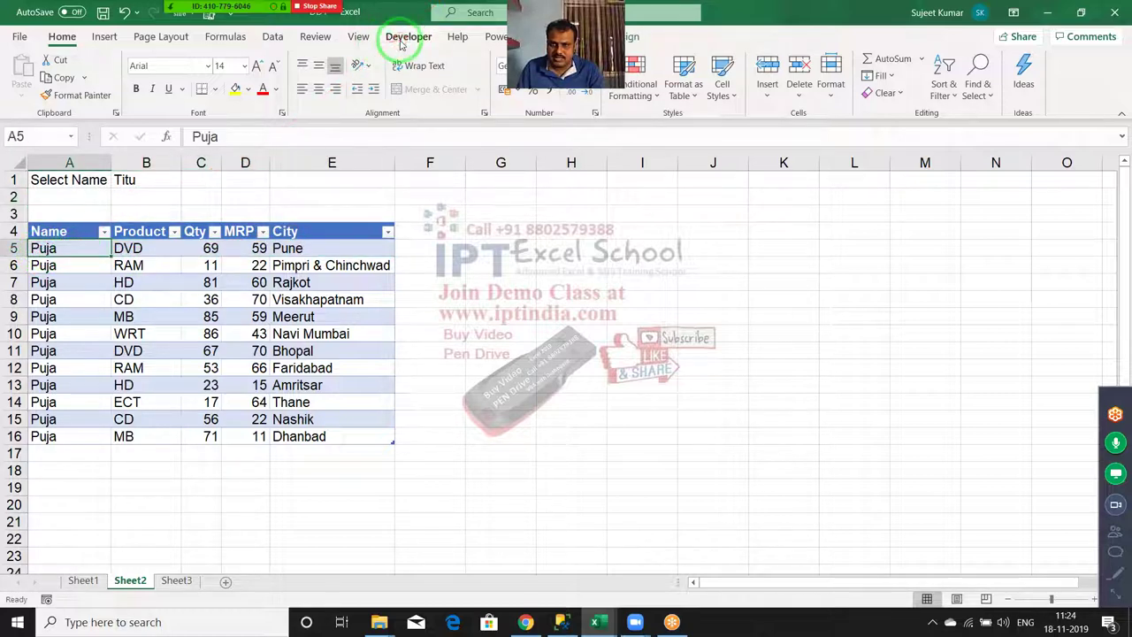
left_click(273, 37)
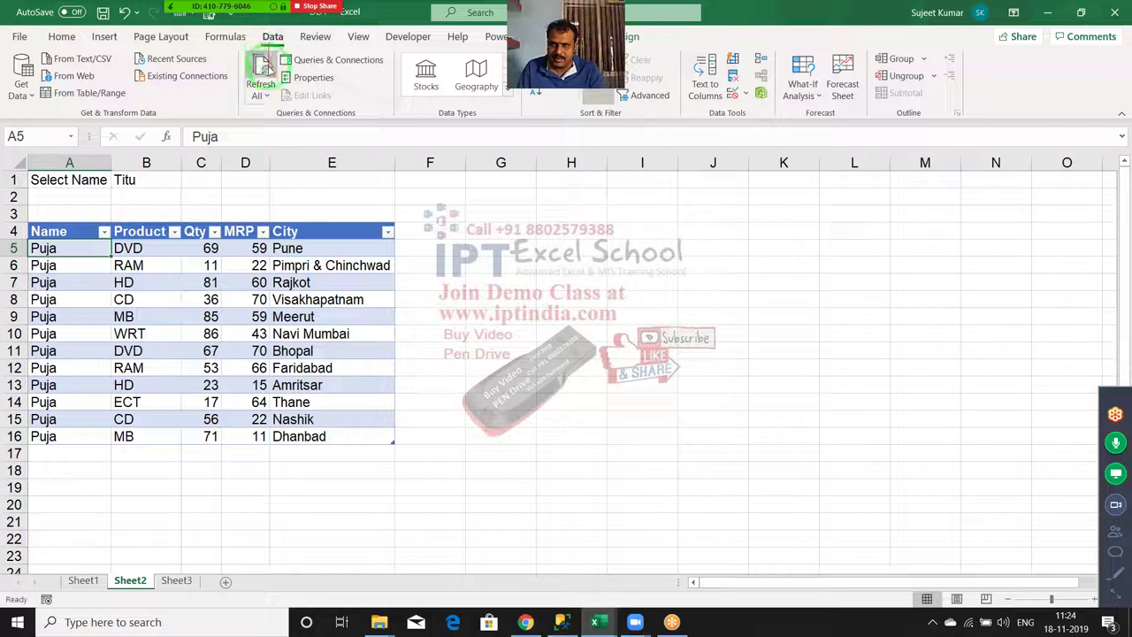
left_click(319, 59)
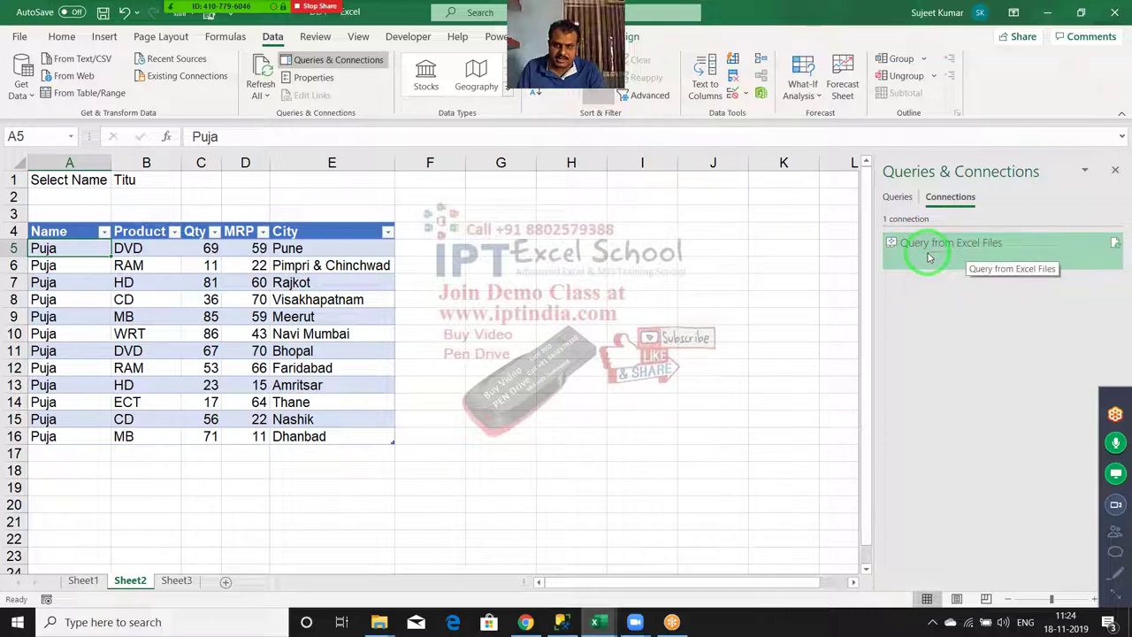
left_click(298, 82)
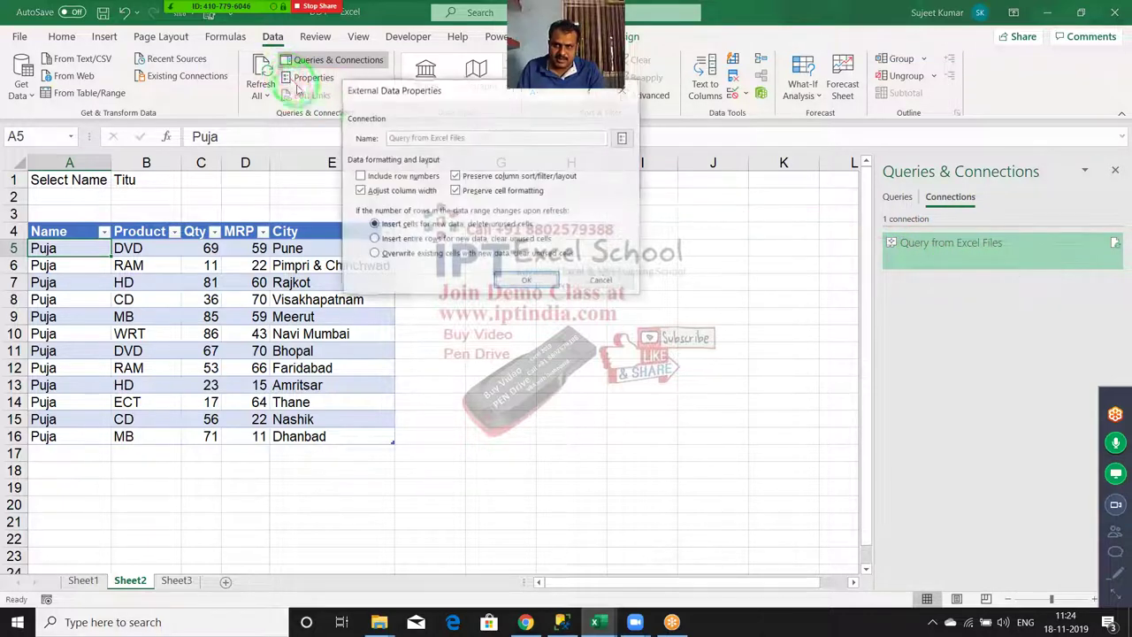
left_click(624, 91)
left_click(940, 245)
double_click(891, 250)
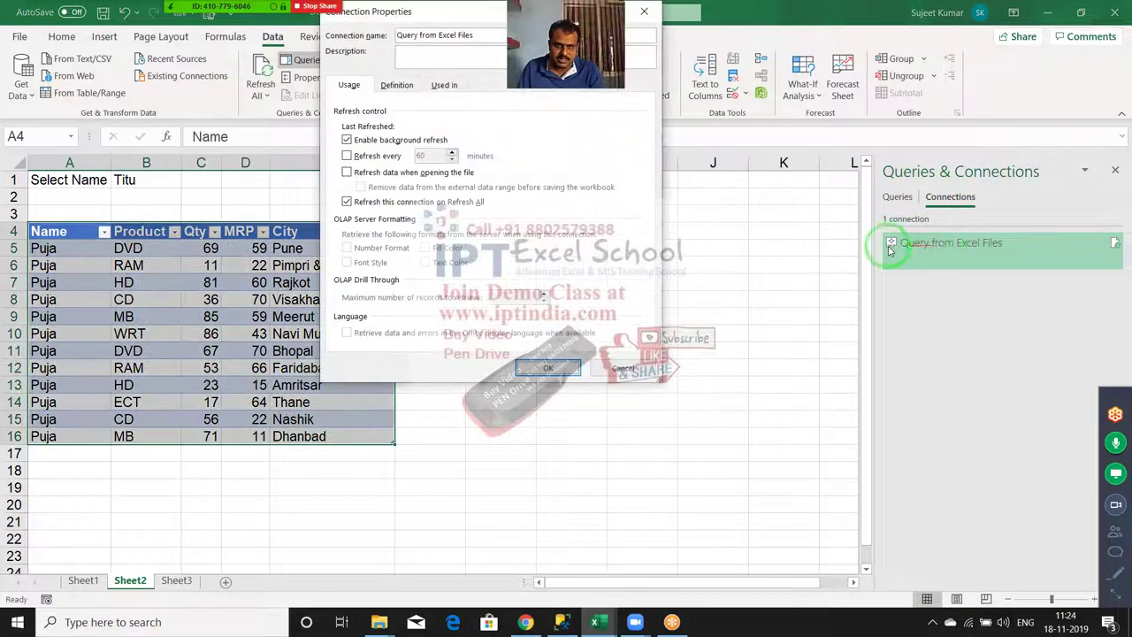
On the Definition tab, replace 'Puja' in the command text's WHERE clause with ?
left_click(403, 85)
left_click(409, 240)
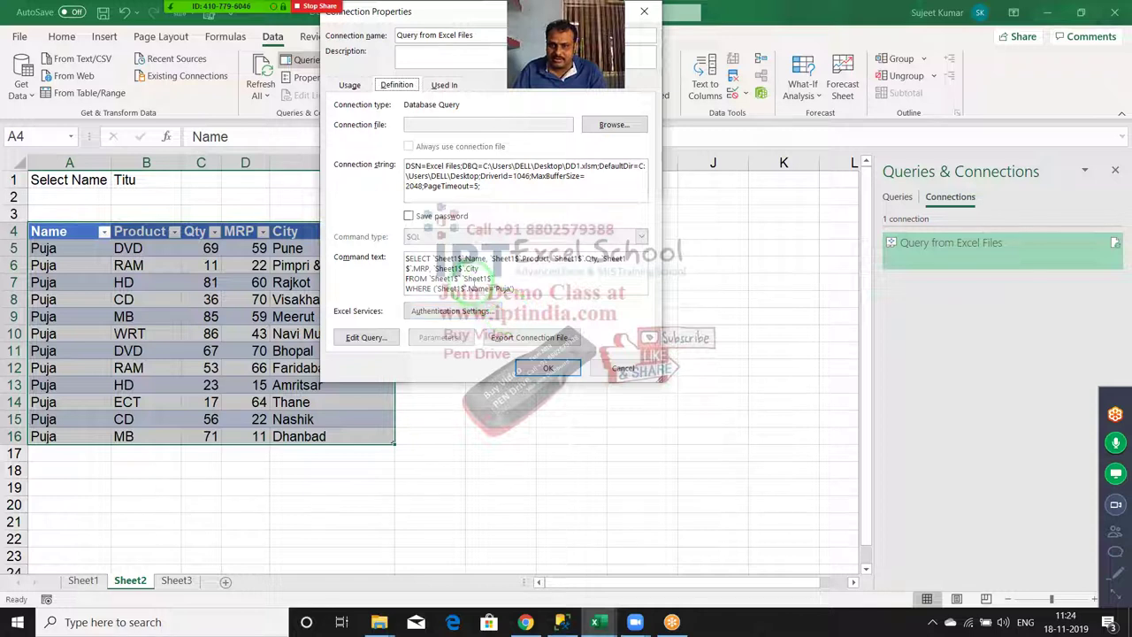
left_click(500, 288)
type("?")
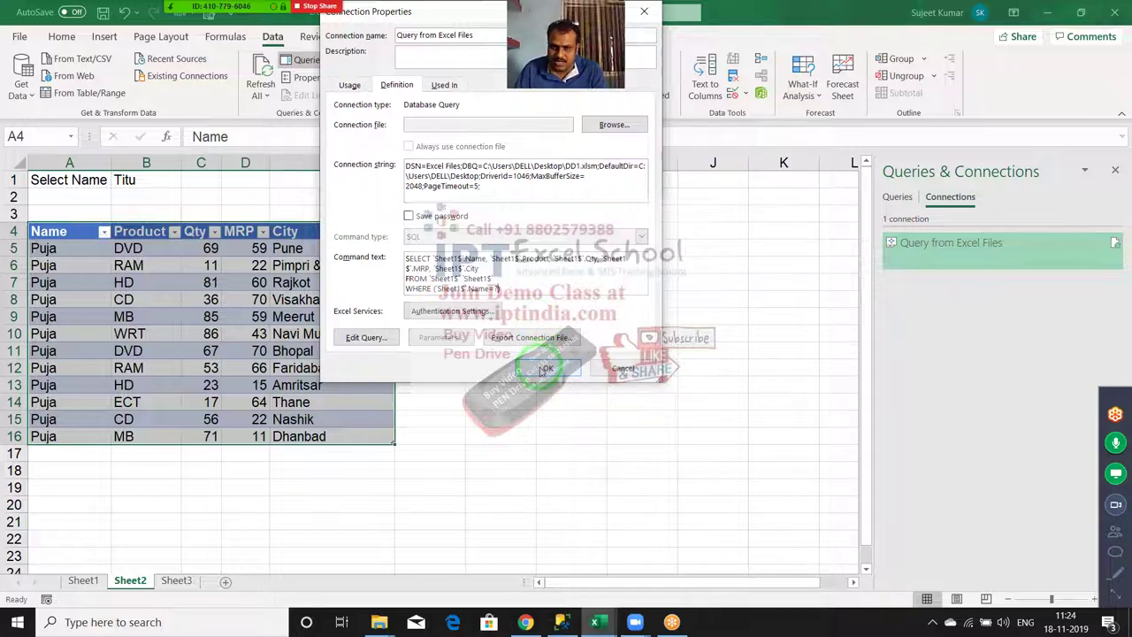
Link the Name parameter to =Sheet2!$B$1, keeping the value and refreshing automatically on change
left_click(546, 370)
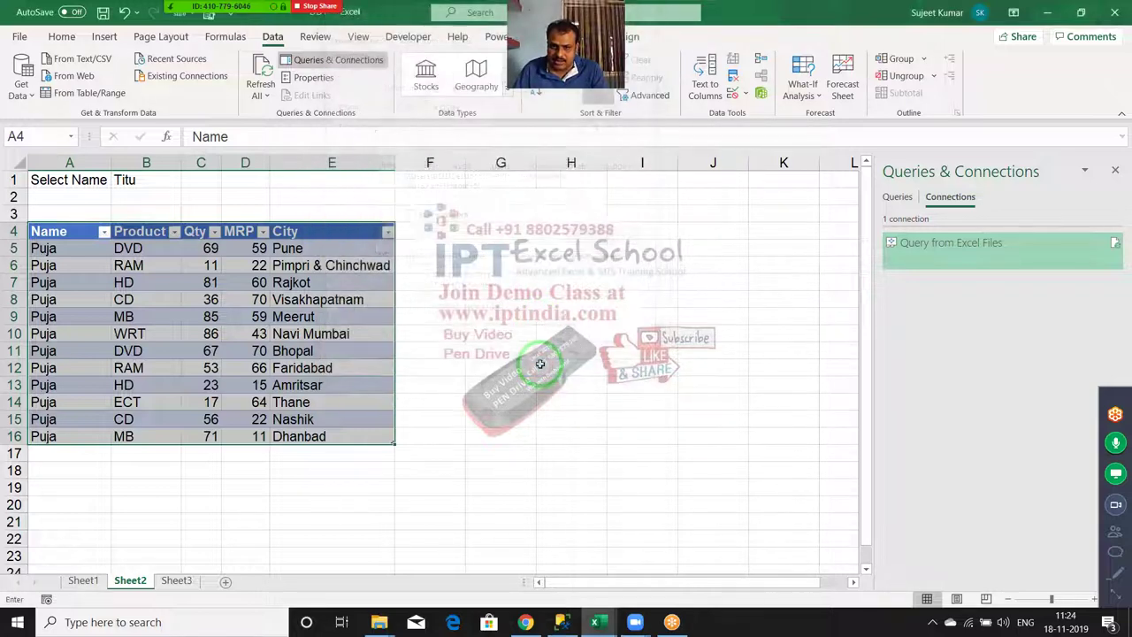
left_click_drag(485, 145, 518, 234)
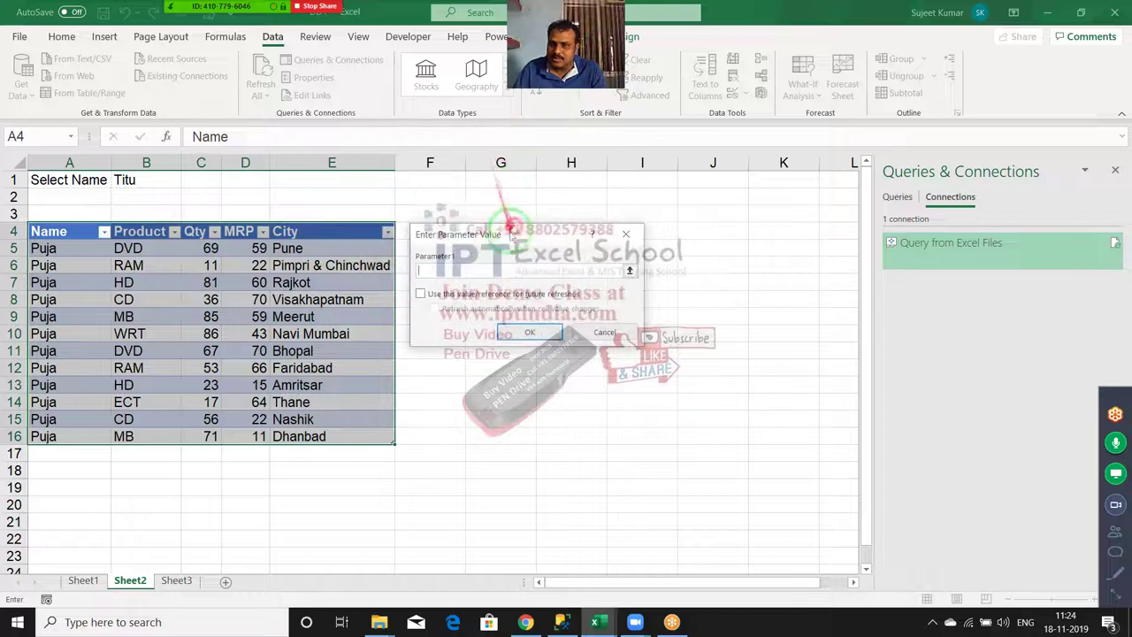
left_click(421, 295)
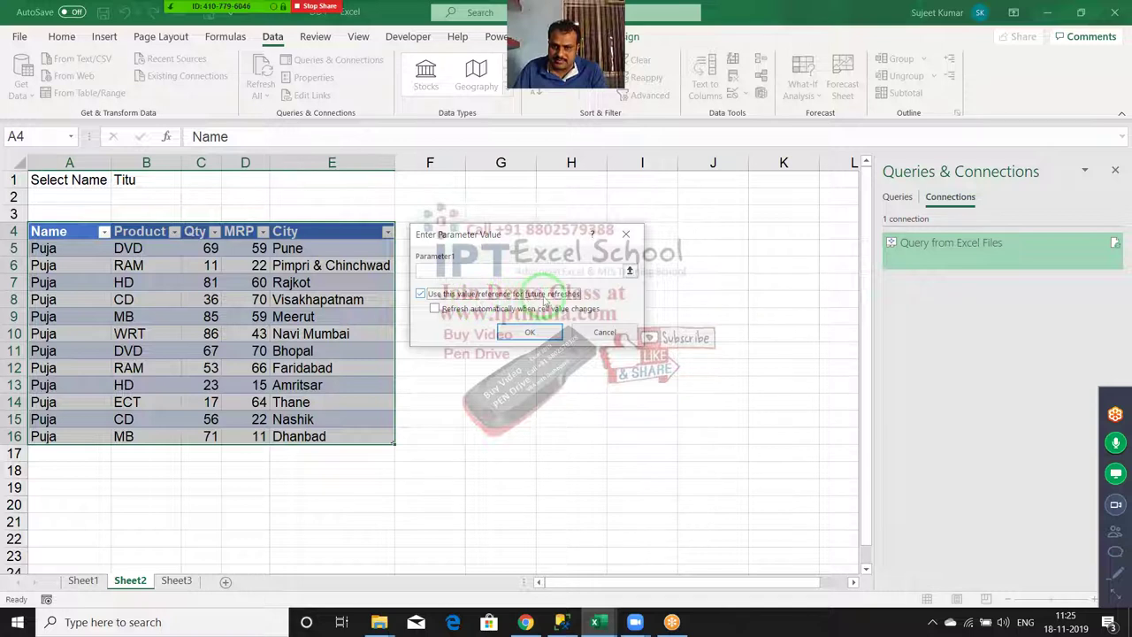
left_click(453, 314)
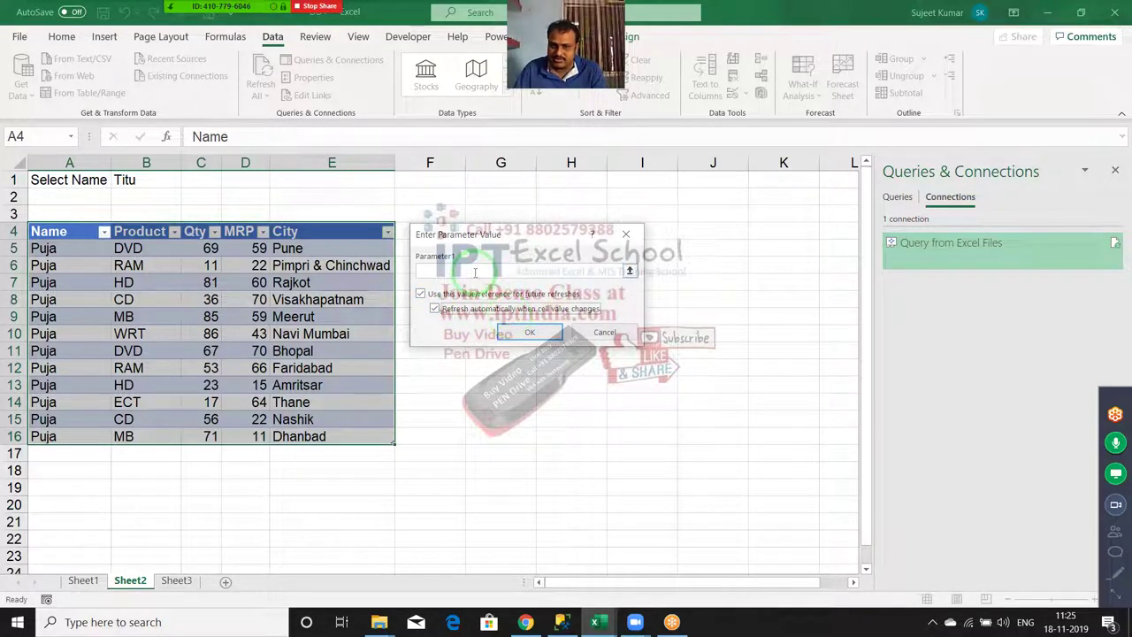
left_click(253, 247)
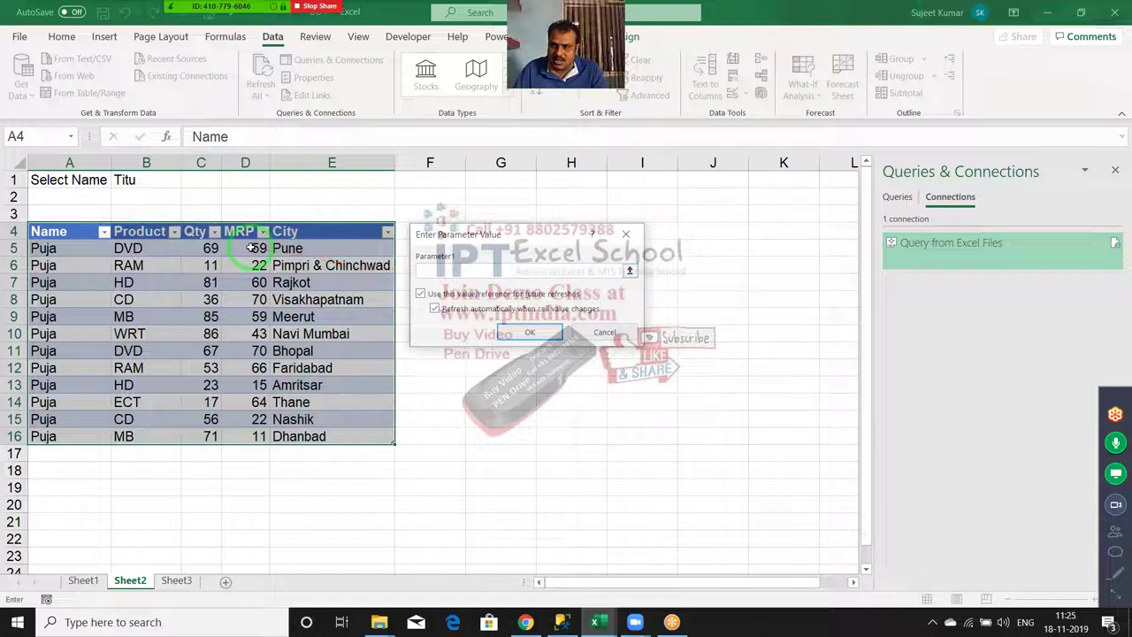
left_click(132, 180)
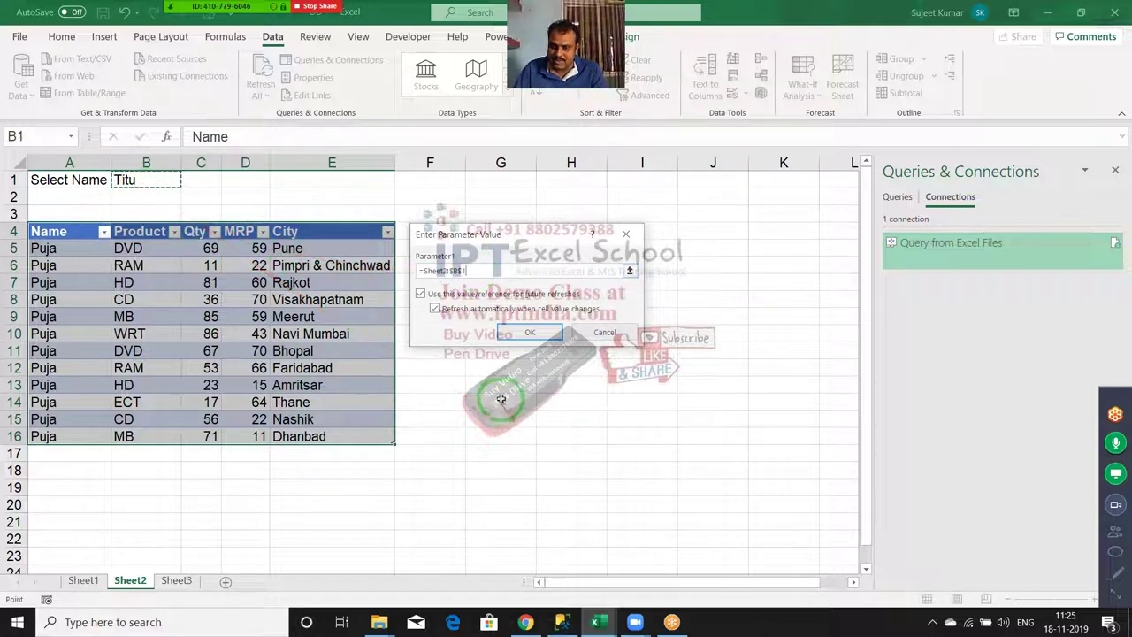
left_click(524, 332)
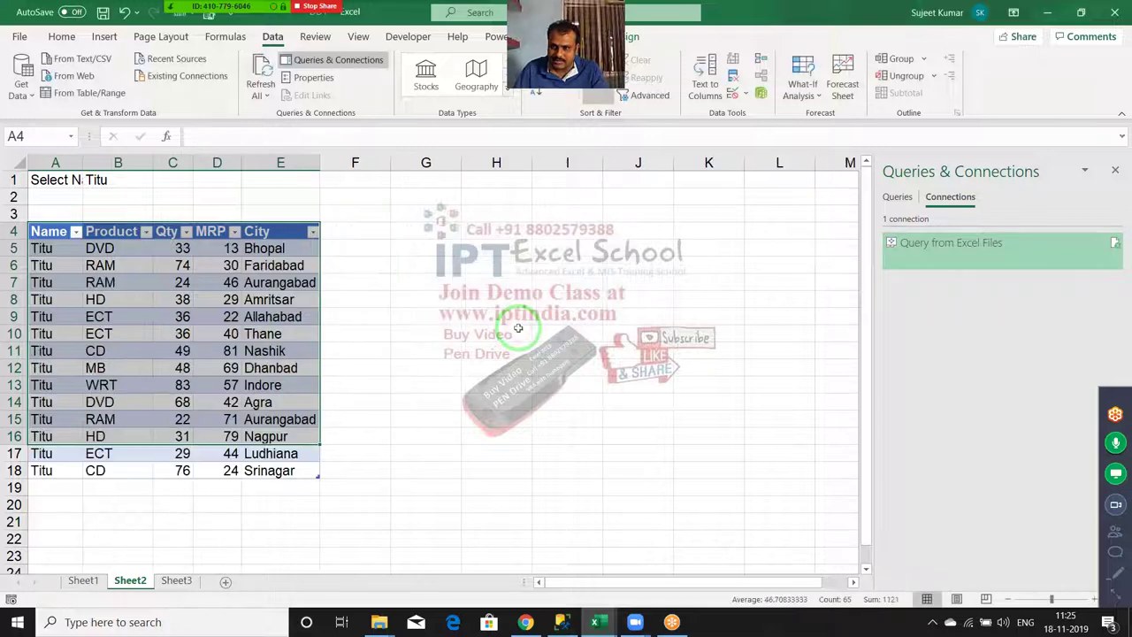
Enter Neeraj in cell B1 so the query table refreshes
left_click(119, 179)
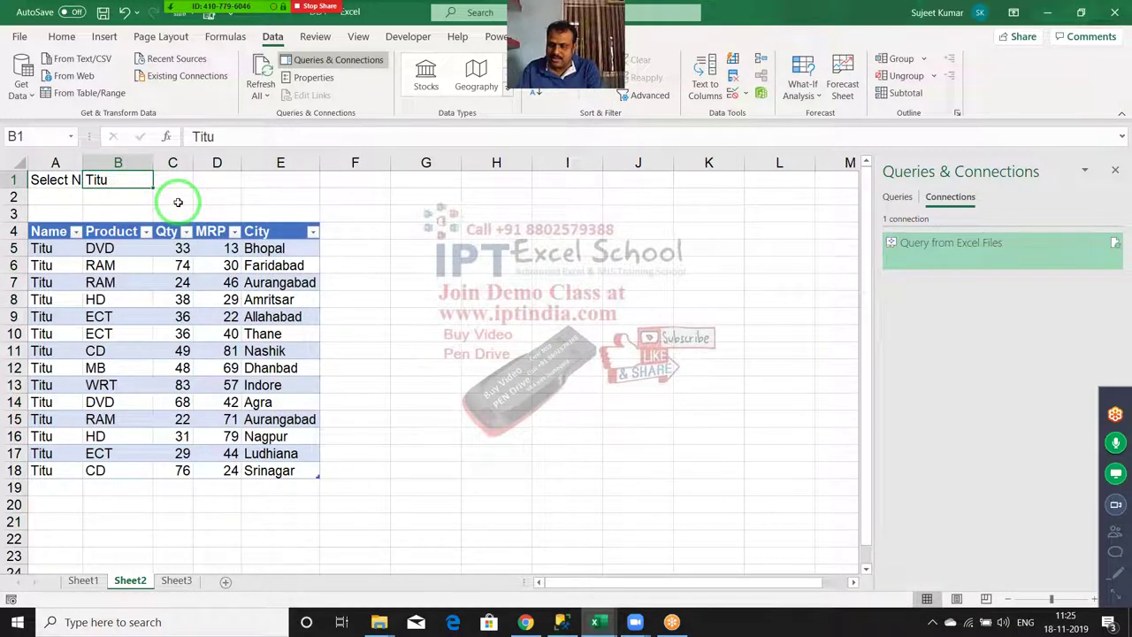
type("Neeraj")
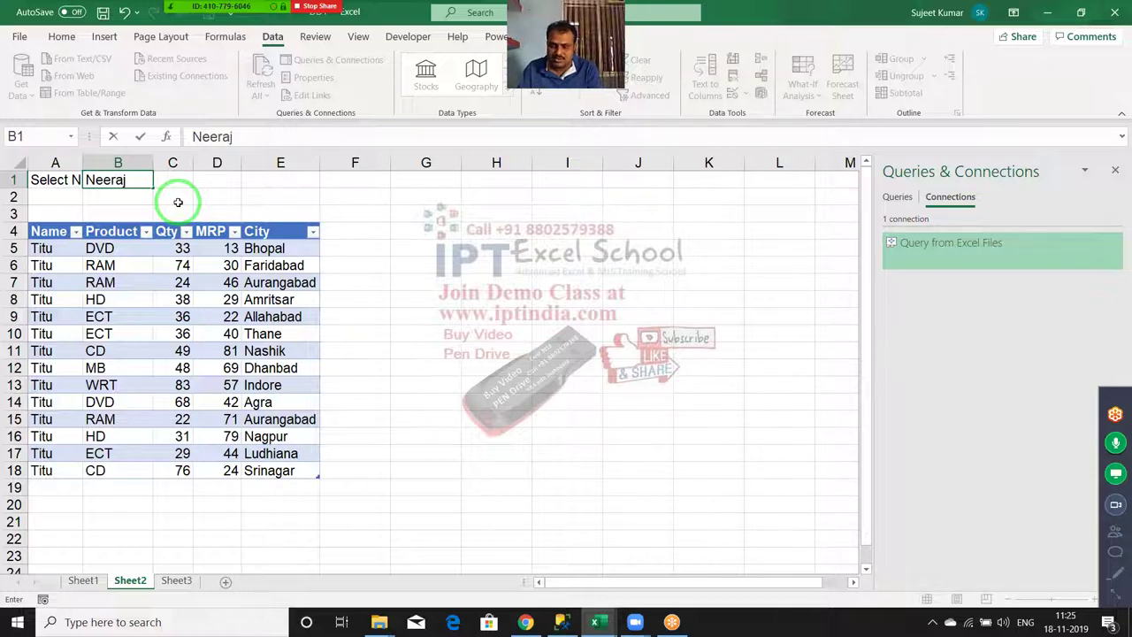
key("Return")
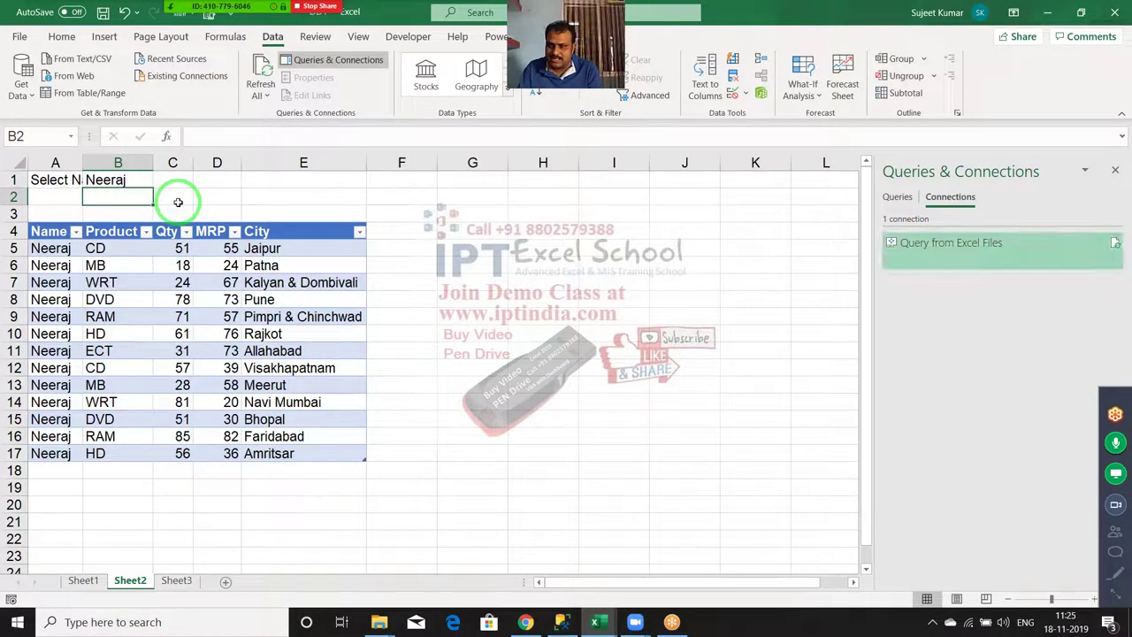
key("Up")
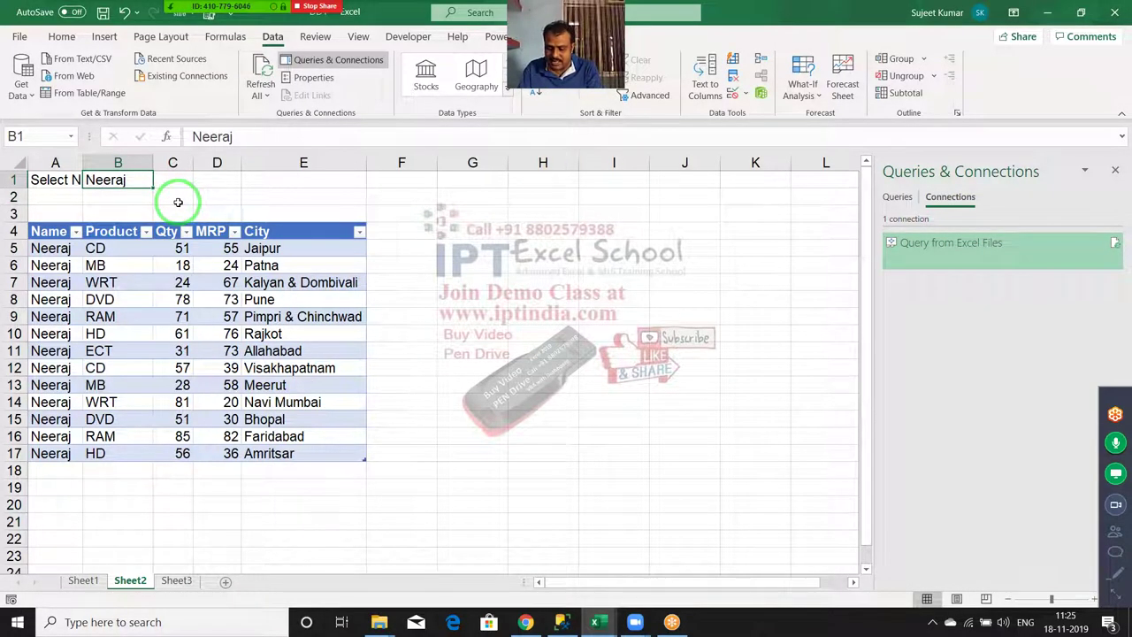
Change B1 to Uday so the table lists Uday's 12 records
type("UDay")
key("Return")
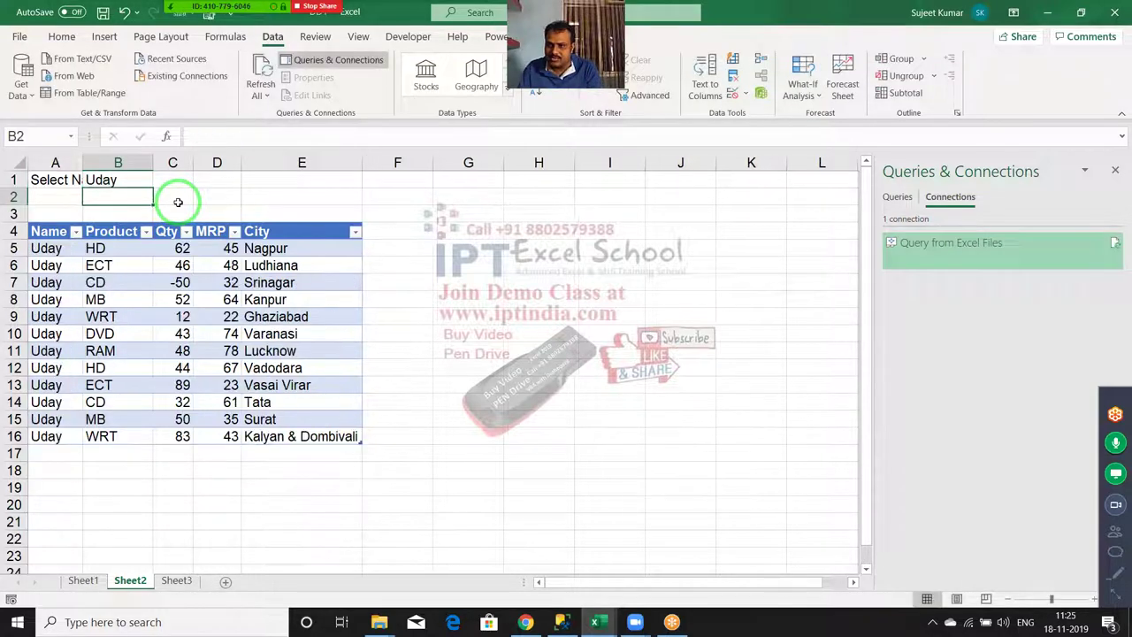
key("Up")
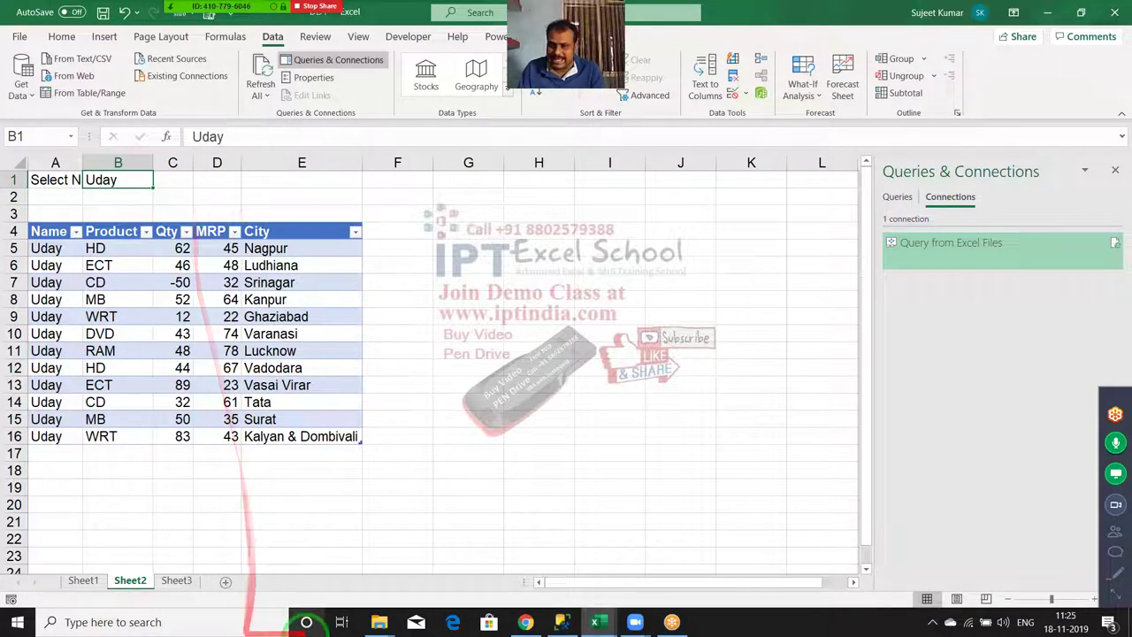
key("alt+Tab")
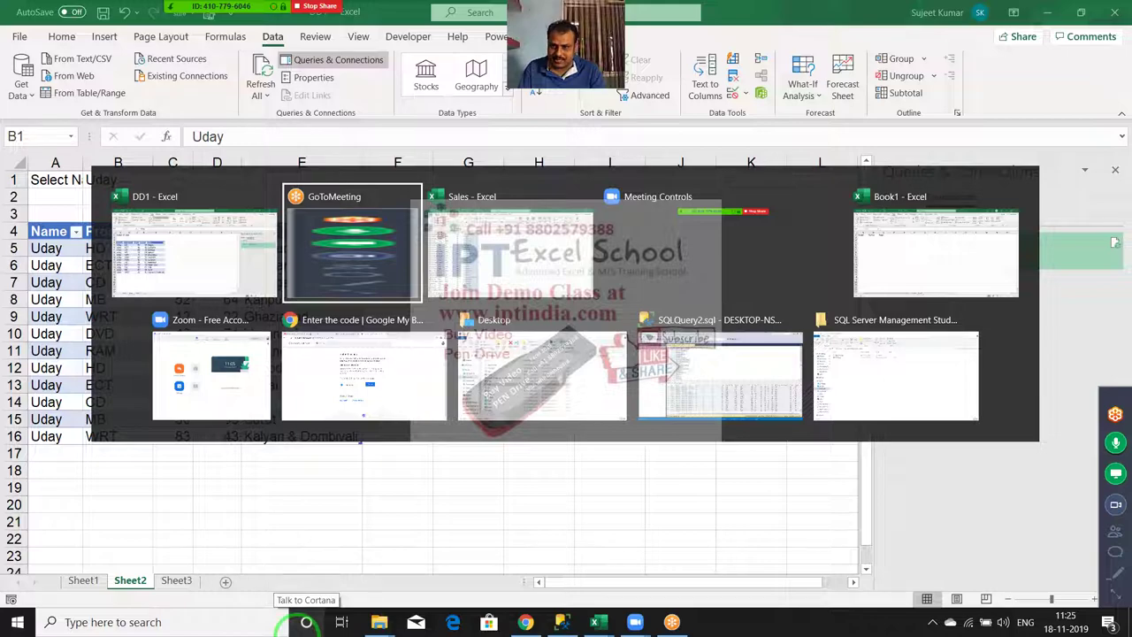
Bring the Sales workbook to the front and return to the top of its Sheet1 data
key("alt+Tab")
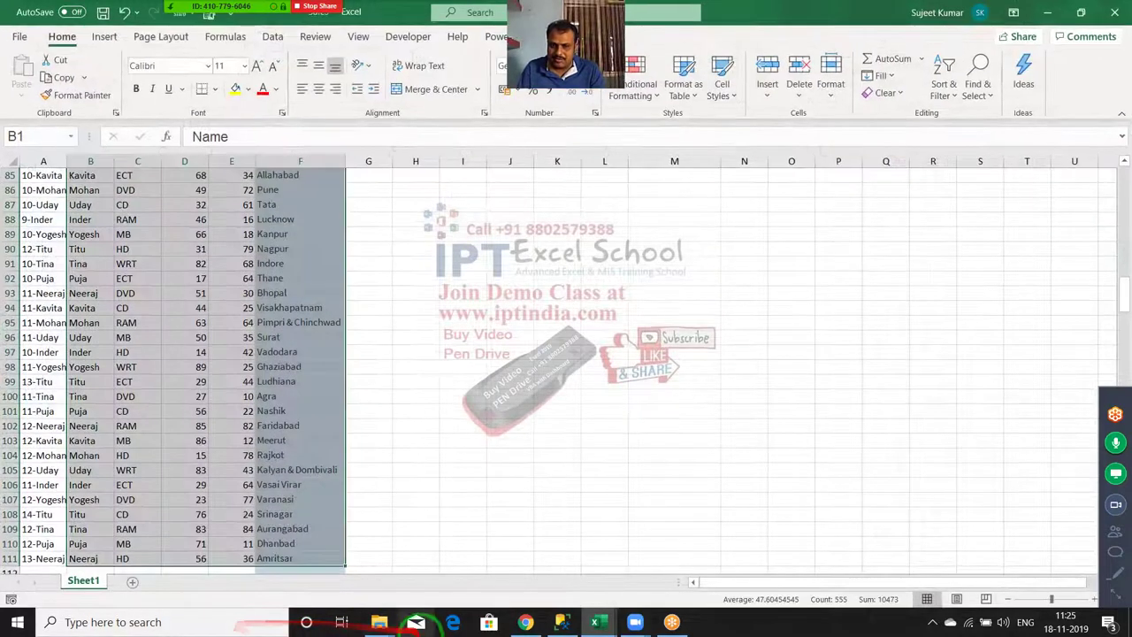
left_click(400, 399)
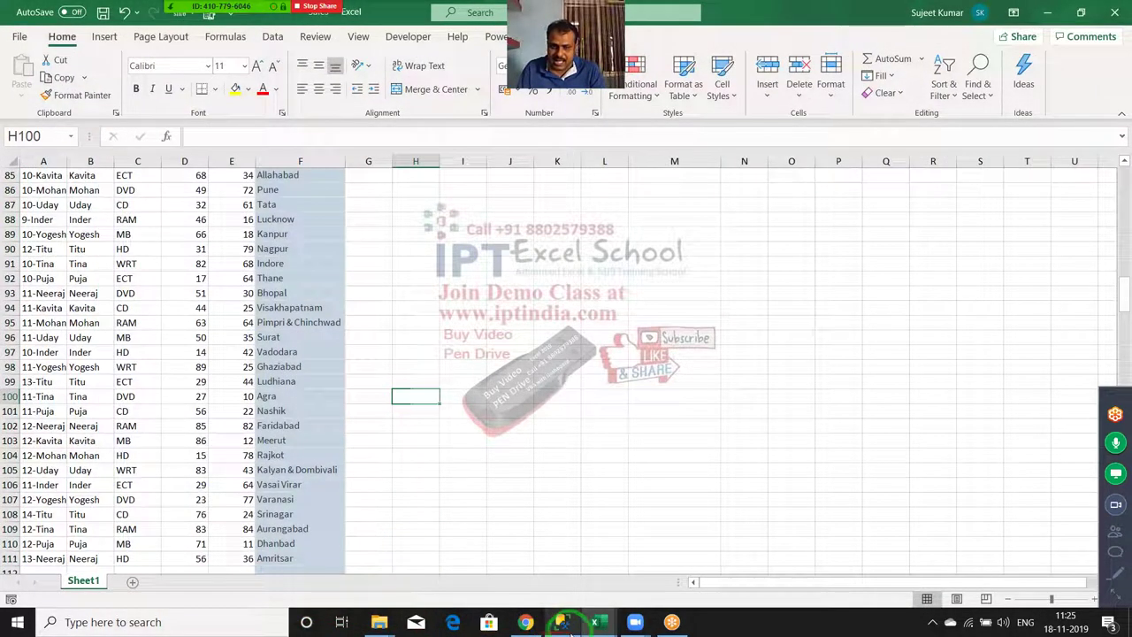
mouse_move(595, 622)
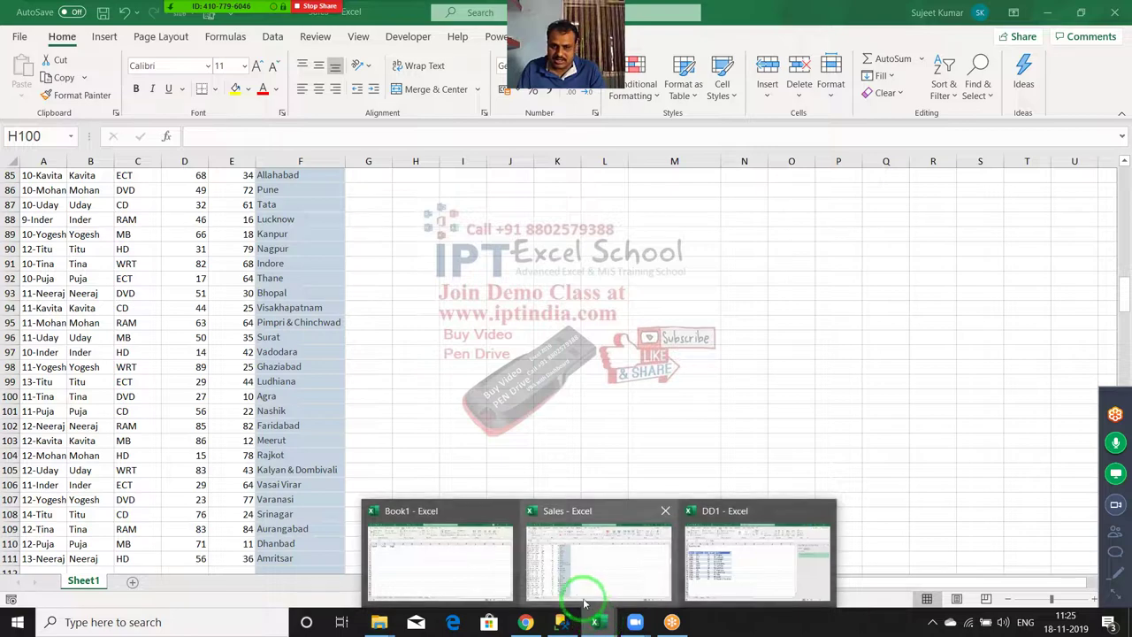
left_click(571, 579)
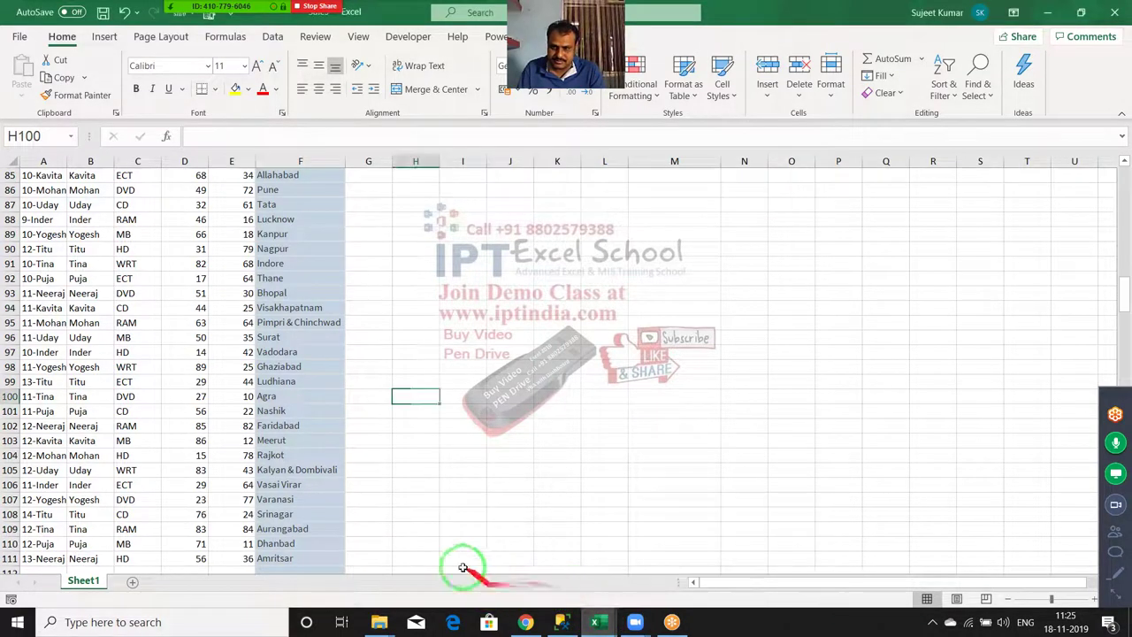
scroll(425, 539, "up", 7)
scroll(393, 518, "up", 6)
key("ctrl+Up")
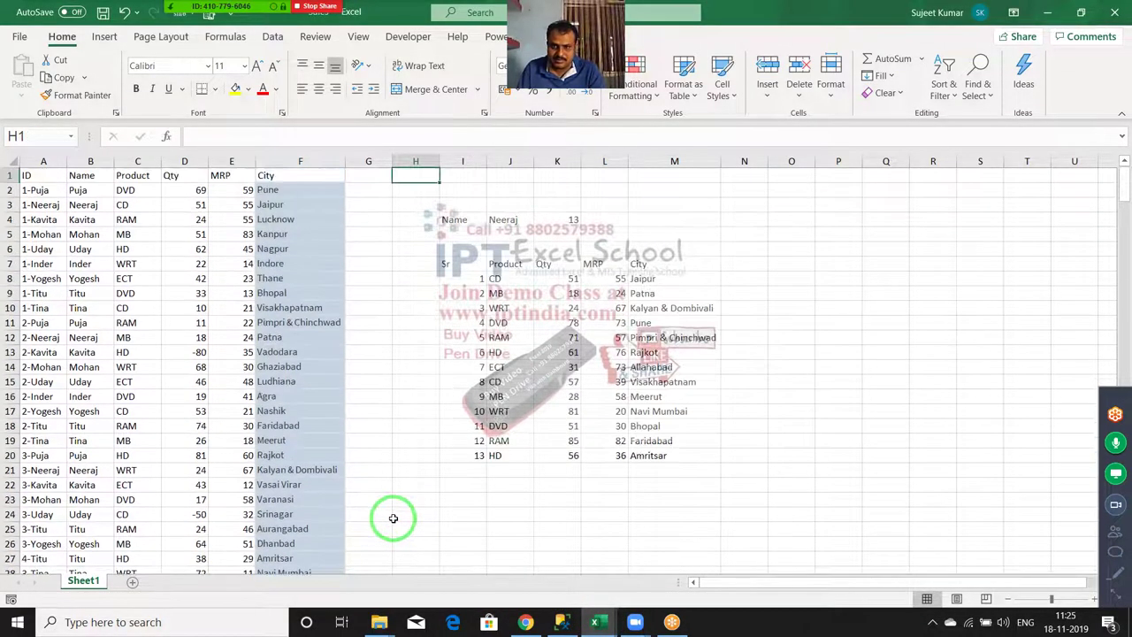
key("Right")
key("Right")
key("Down")
key("Down")
key("Down")
key("Down")
key("Down")
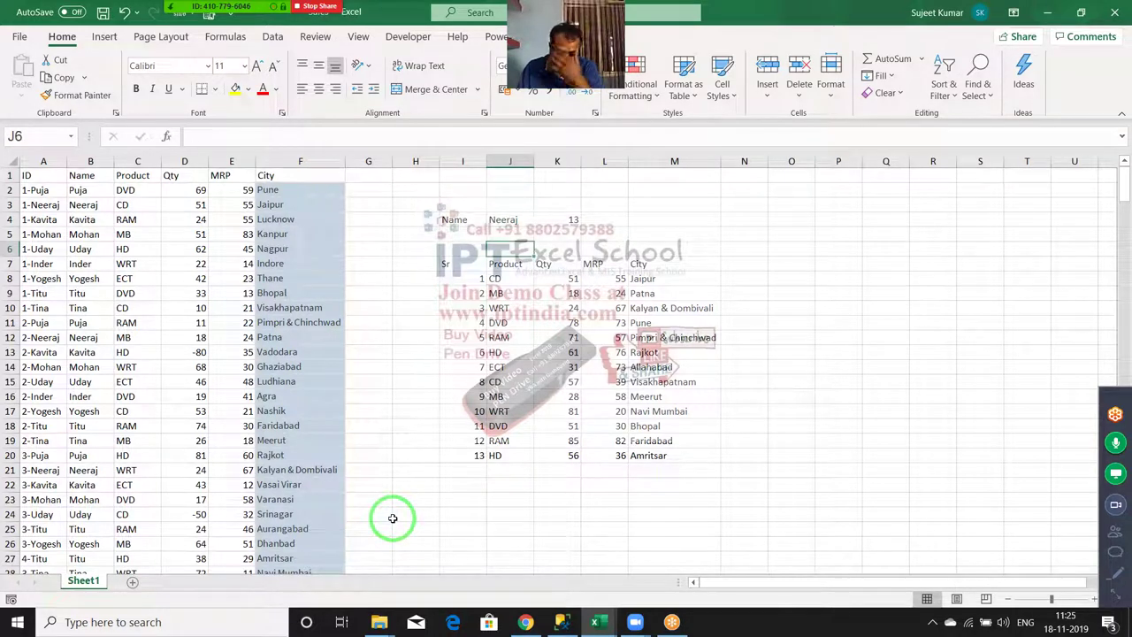
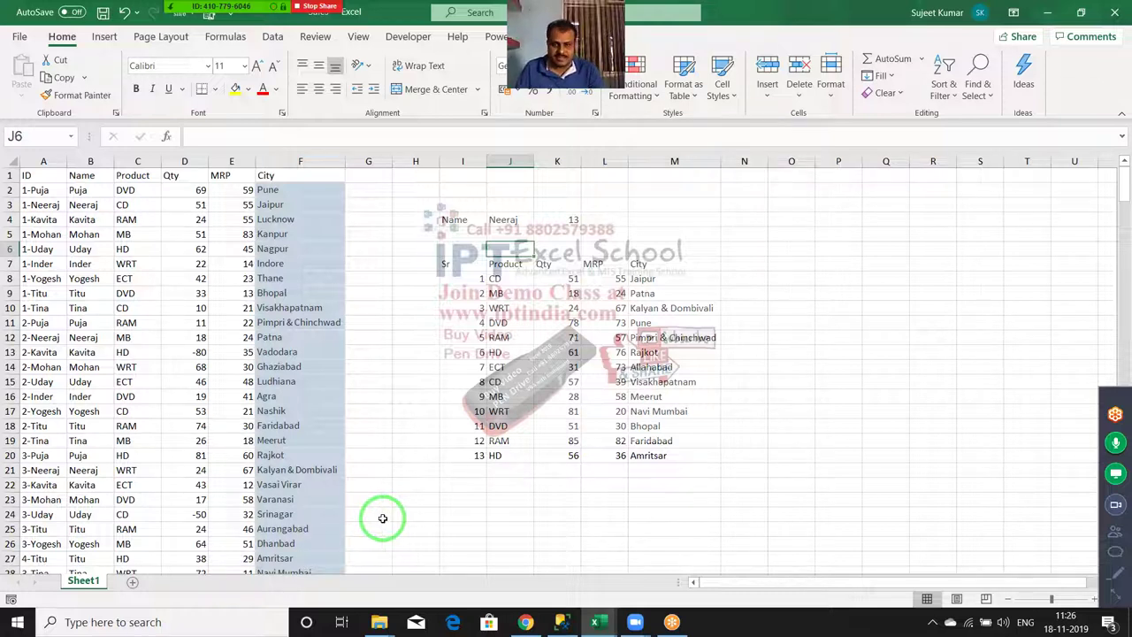
Review the serial-number formulas in column I down to the end of the numbered list
key("Down")
key("Down")
key("Down")
key("Left")
key("Down")
key("Down")
key("Down")
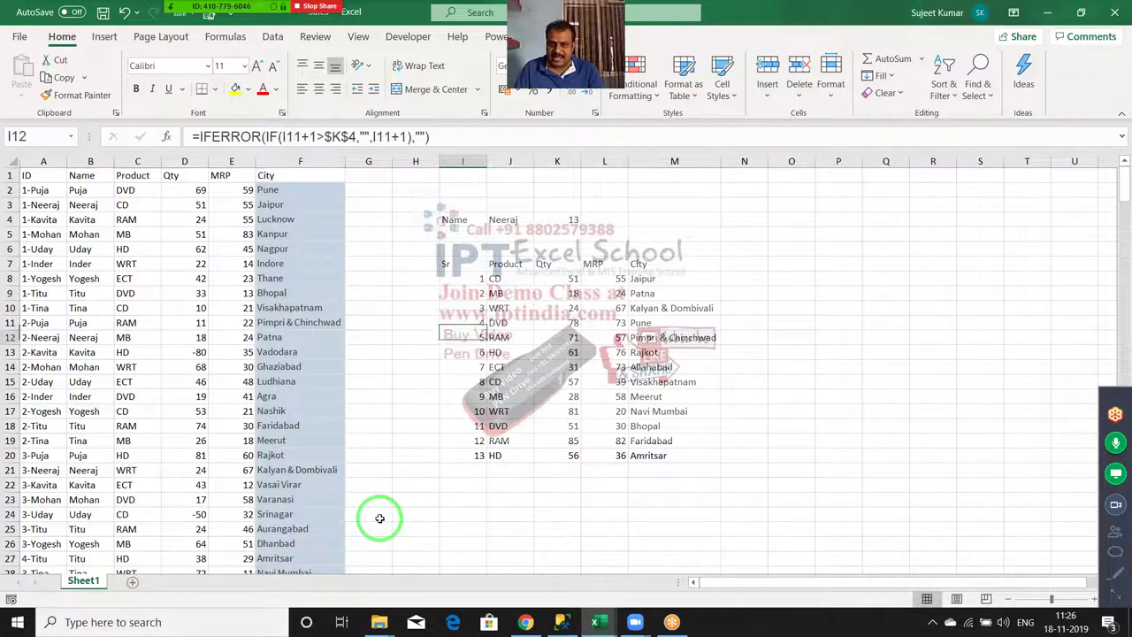
key("Down")
key("ctrl+Down")
key("Up")
key("Up")
key("Up")
key("Up")
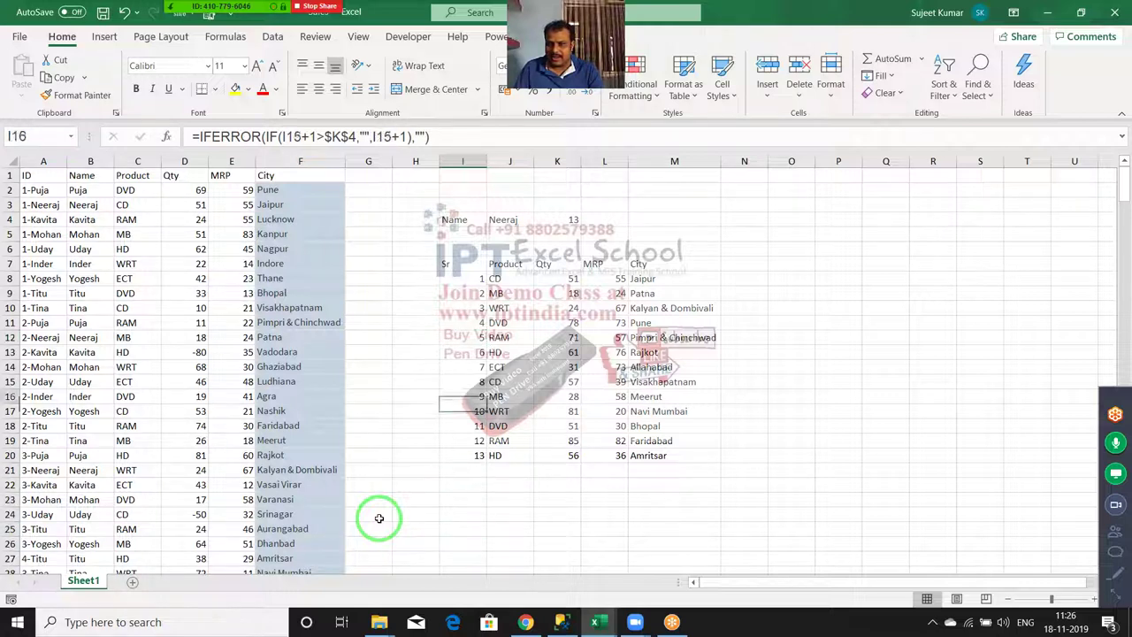
key("Up")
key("Up")
key("Up")
key("Down")
key("Down")
key("Down")
key("Down")
key("Down")
key("Down")
key("Down")
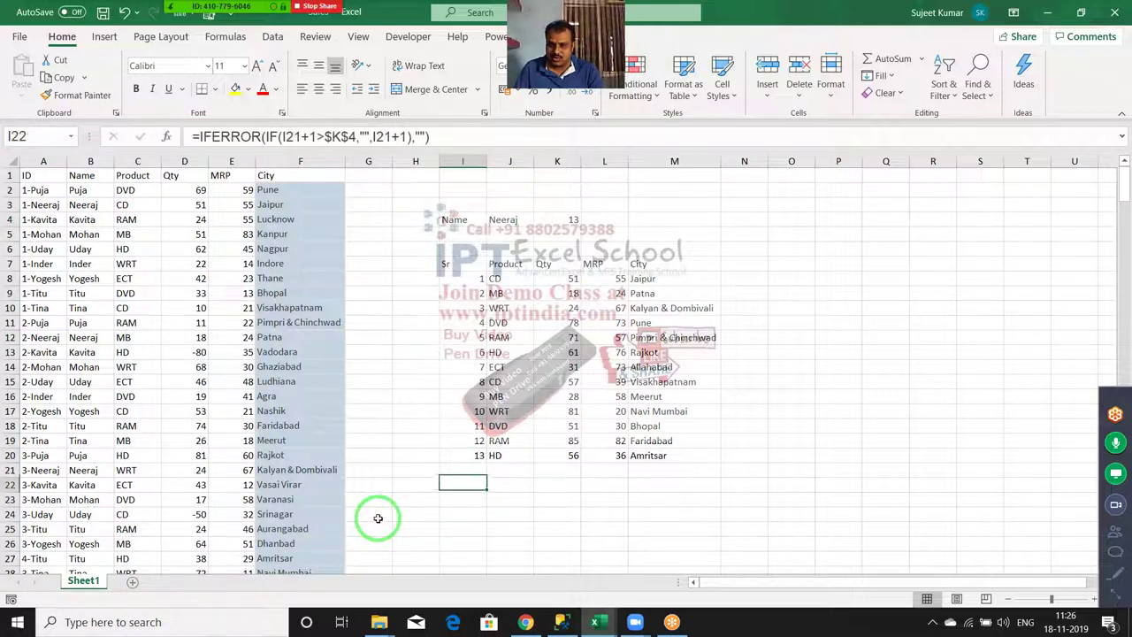
Enter the label 'Total' in I22 and check the lookup formula in J22
type("Total")
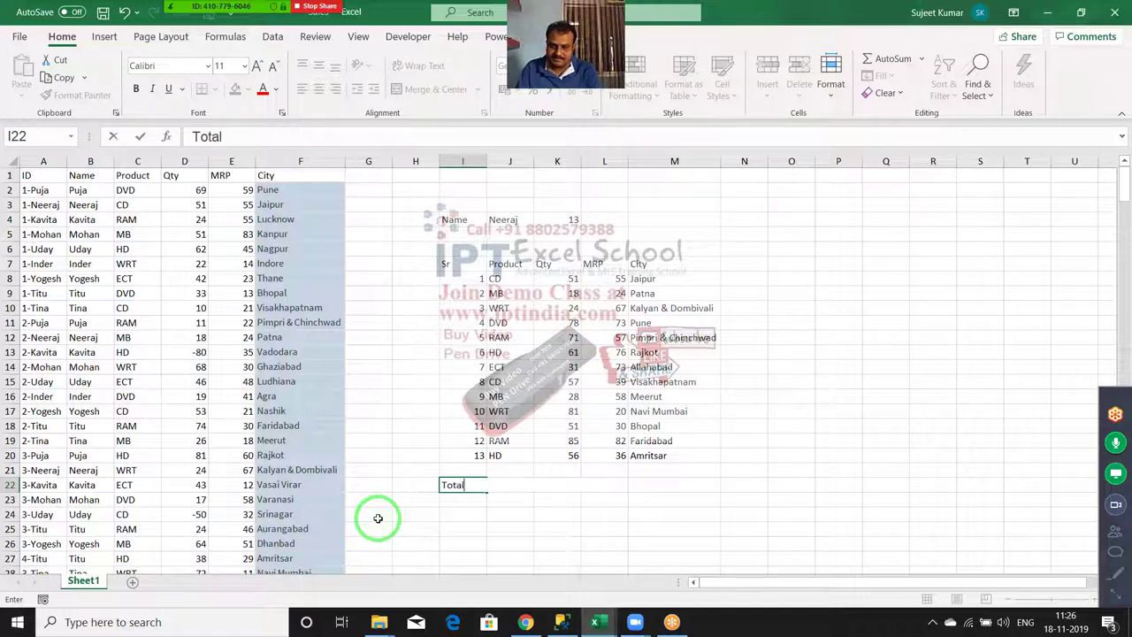
key("Right")
key("Right")
key("Left")
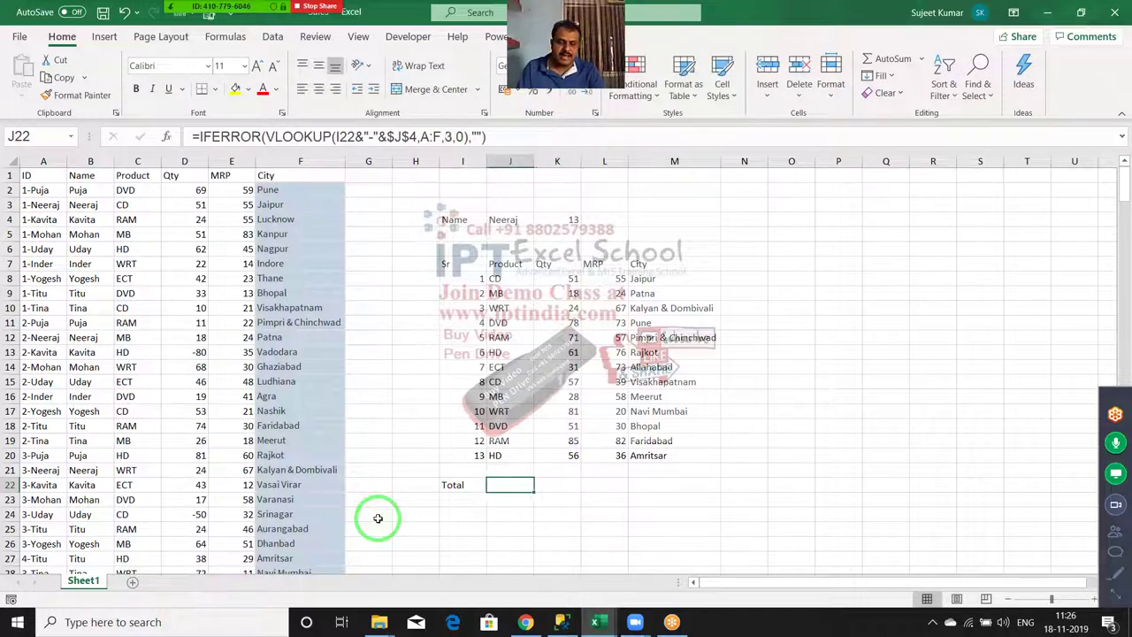
key("Left")
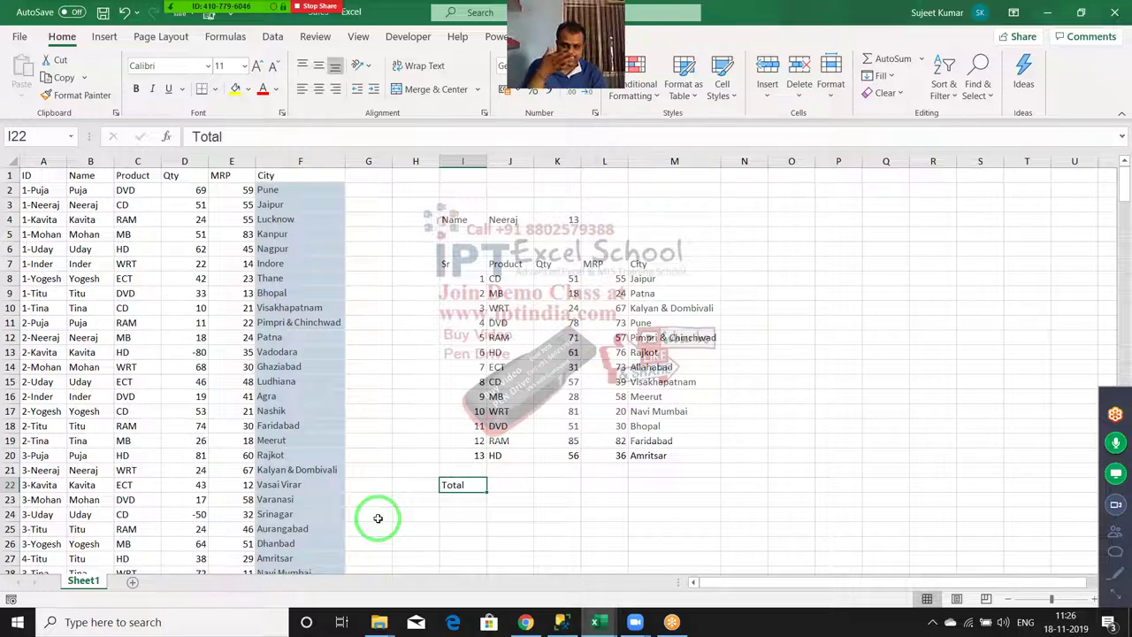
key("Up")
key("Up")
key("Up")
key("Up")
key("Up")
key("Up")
key("Up")
key("Up")
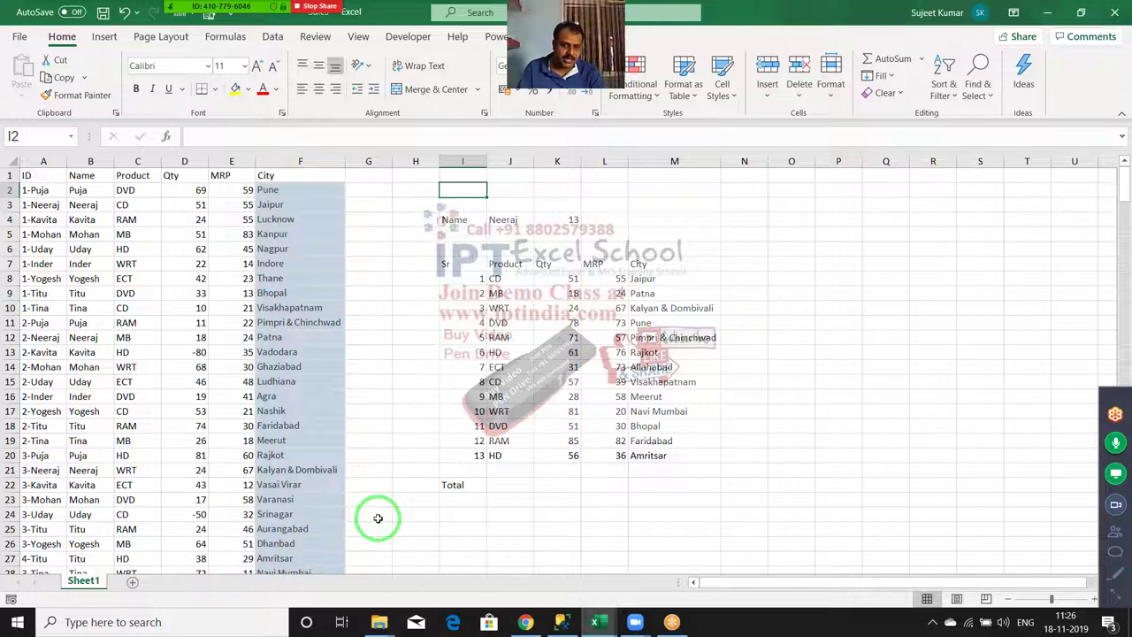
key("Down")
key("Down")
key("Down")
key("Down")
key("Down")
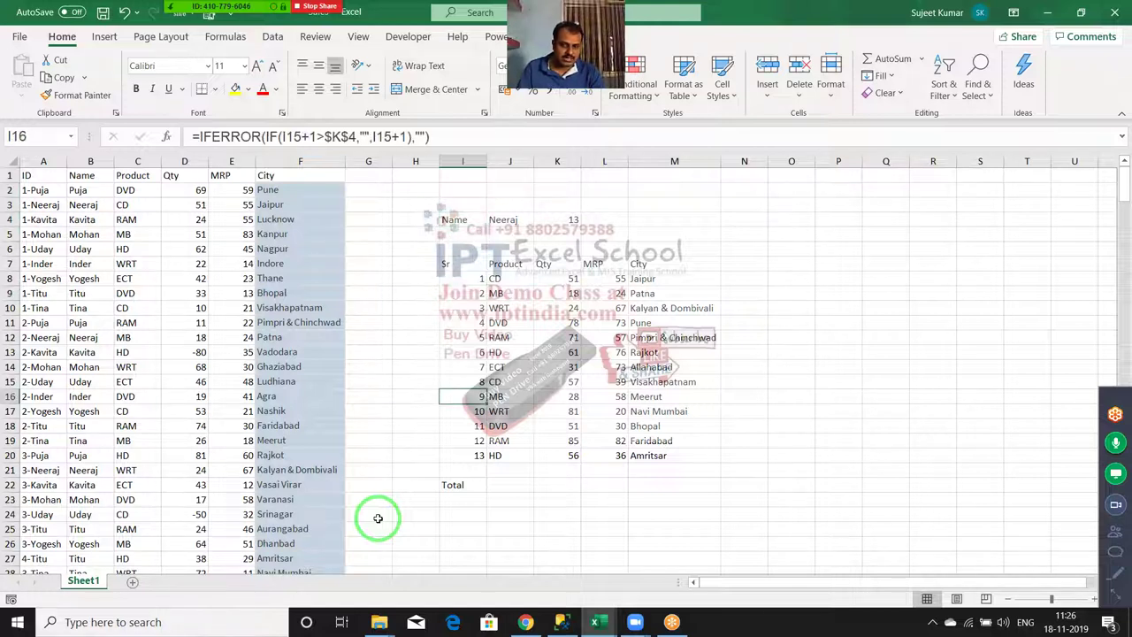
key("Down")
key("Down")
key("Down")
key("Down")
key("Down")
key("Down")
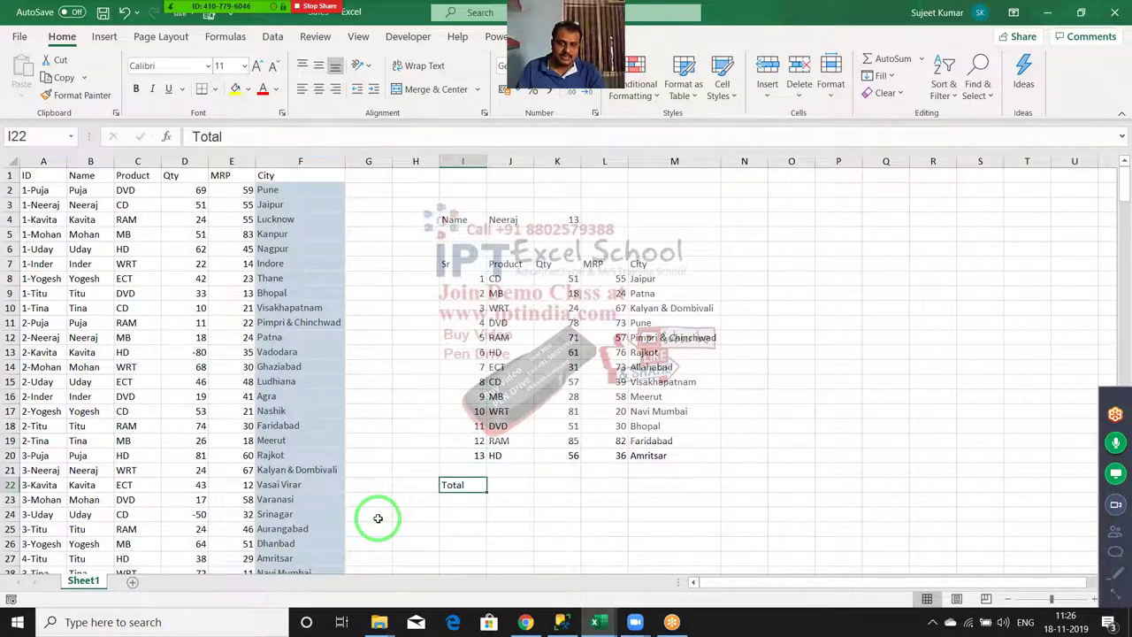
key("Up")
key("Up")
key("Up")
key("Up")
key("Up")
key("Up")
key("Up")
key("Up")
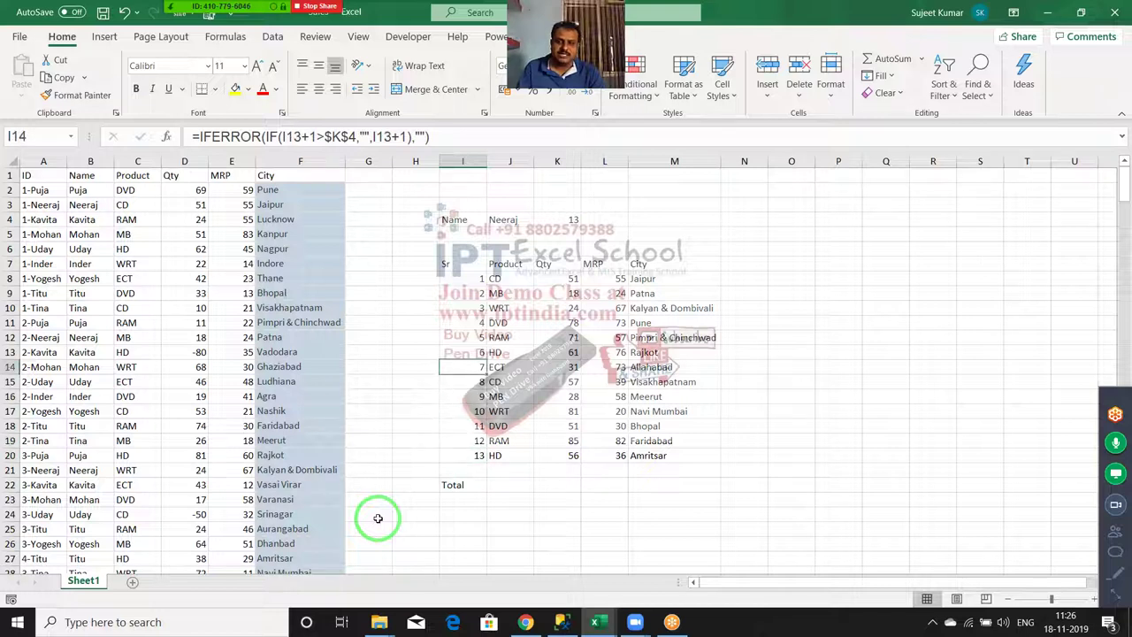
key("Up")
key("Up")
key("Up")
key("Up")
key("Up")
key("Down")
key("Down")
key("Down")
key("Down")
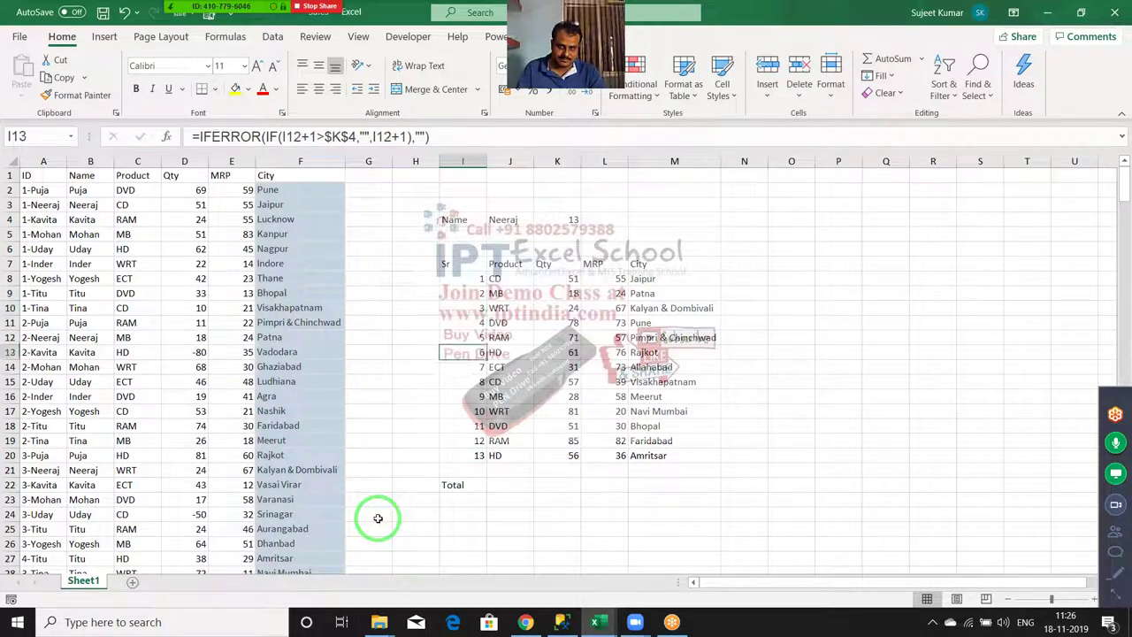
key("Down")
key("Down")
key("Down")
key("Down")
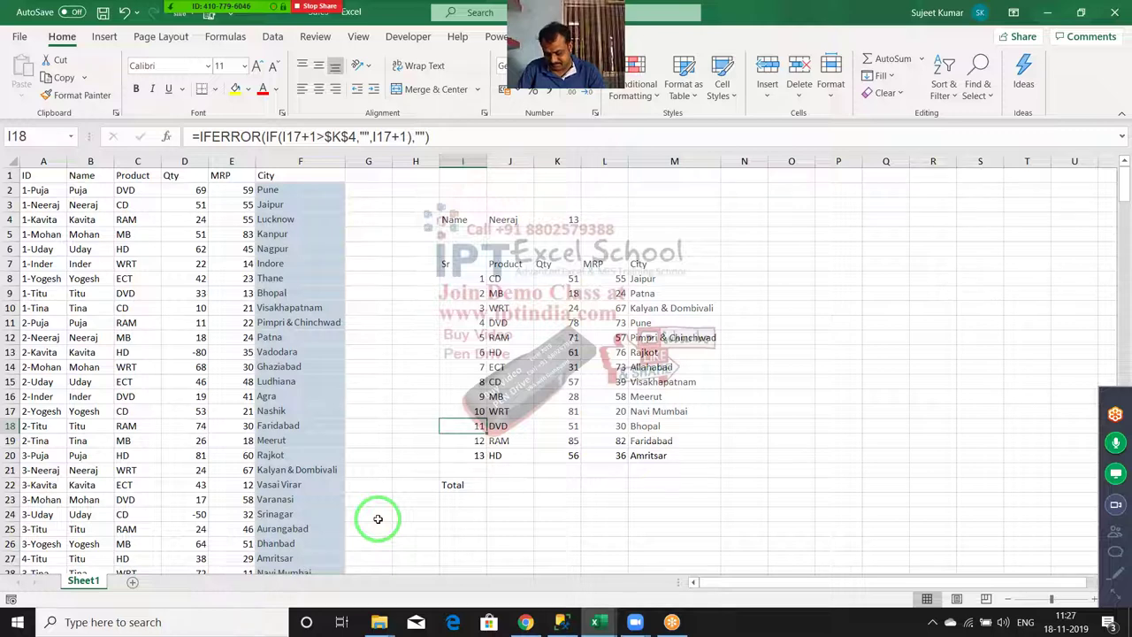
mouse_move(376, 536)
left_mouse_down()
mouse_move(281, 624)
mouse_move(752, 600)
mouse_move(97, 35)
mouse_move(752, 624)
left_mouse_up()
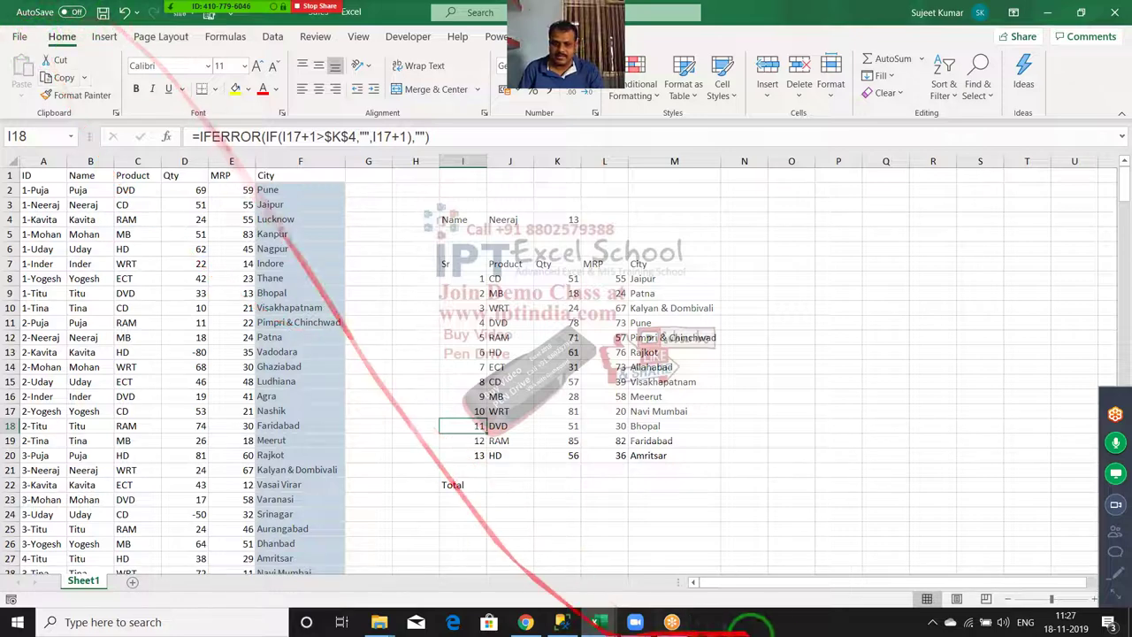